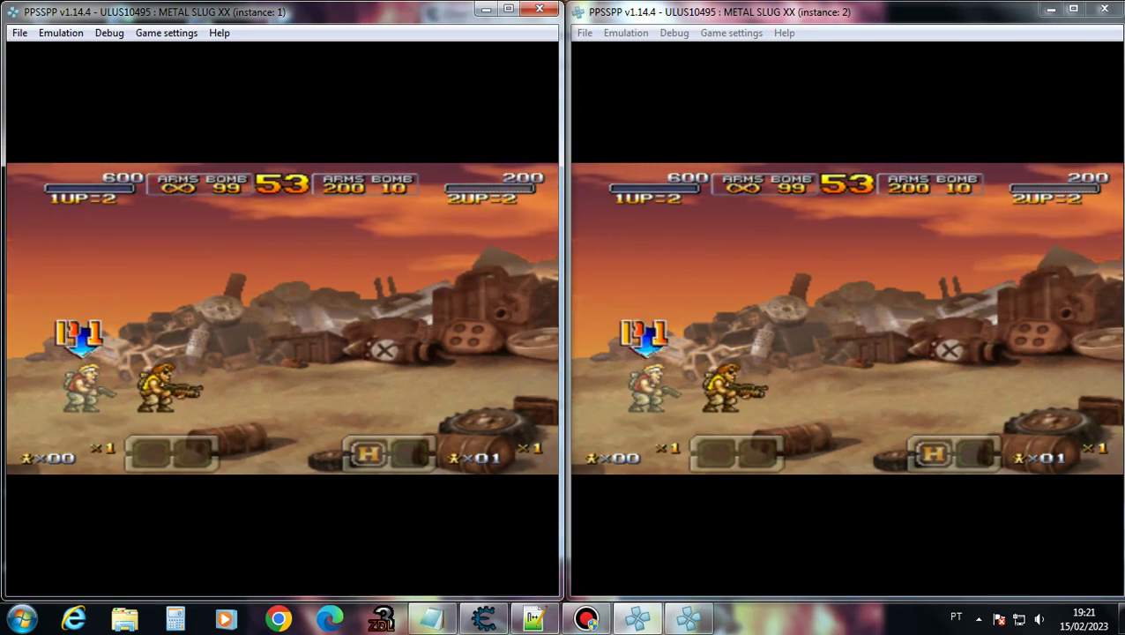
Switch to Notepad++ and compare the ULUS10495.ini cheat files of the ppsspp v1.14.4 and ppsspp v1.14.4 Multiplayer folders.
click(534, 618)
click(497, 68)
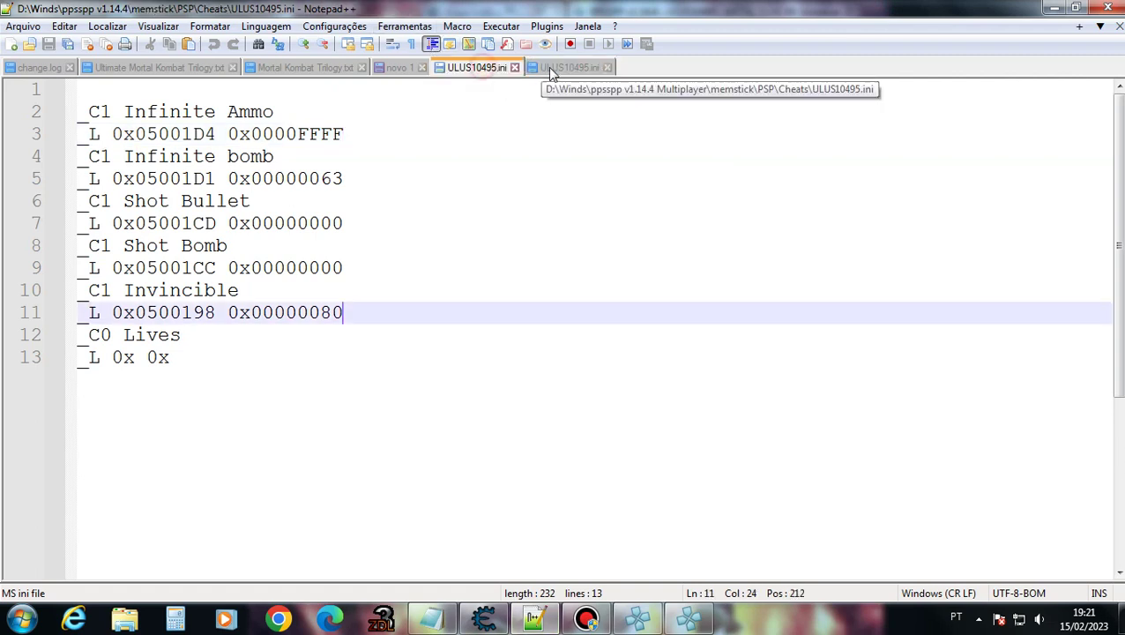
click(548, 67)
click(493, 67)
click(574, 69)
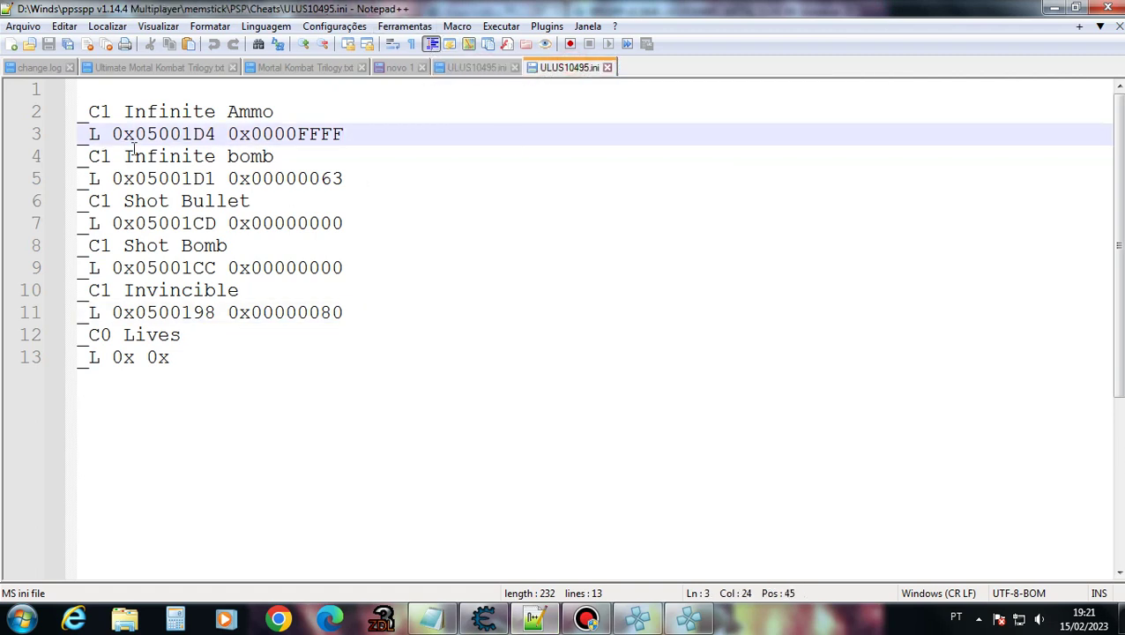
click(479, 70)
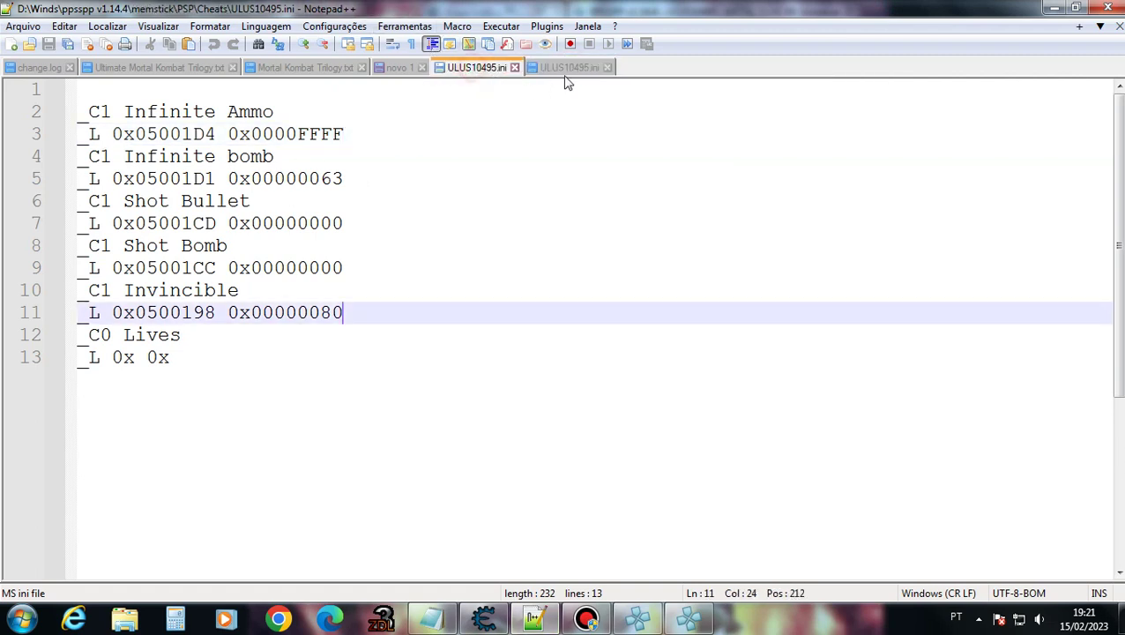
click(569, 69)
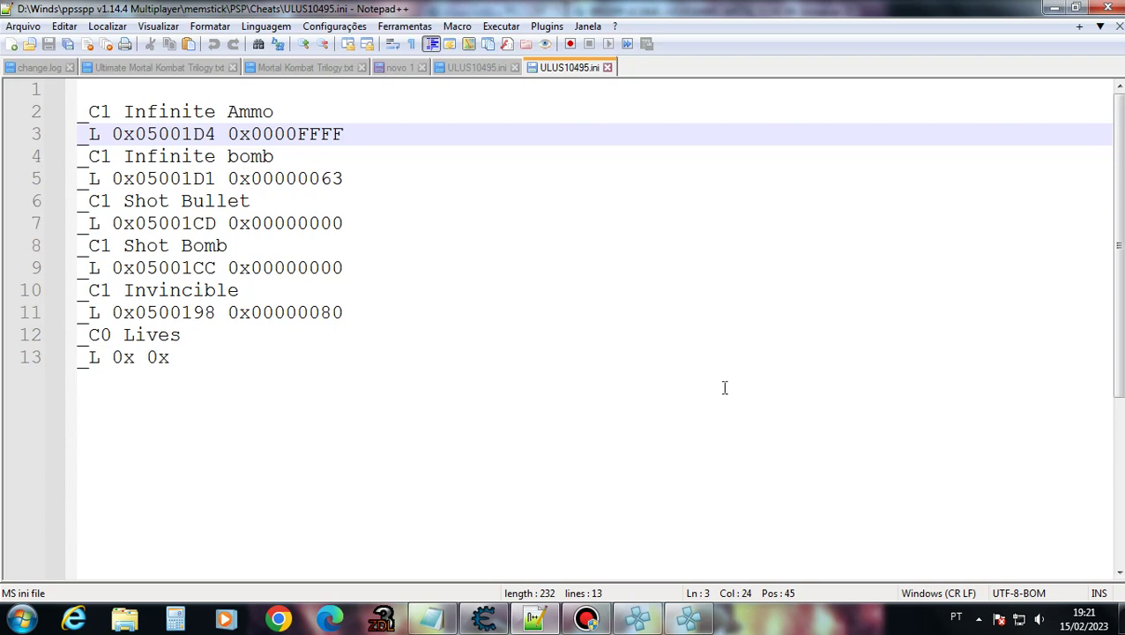
Bring up both PPSSPP instances, switch to Cheat Engine and run a first scan for the exact value 200 as 2 Bytes.
click(638, 619)
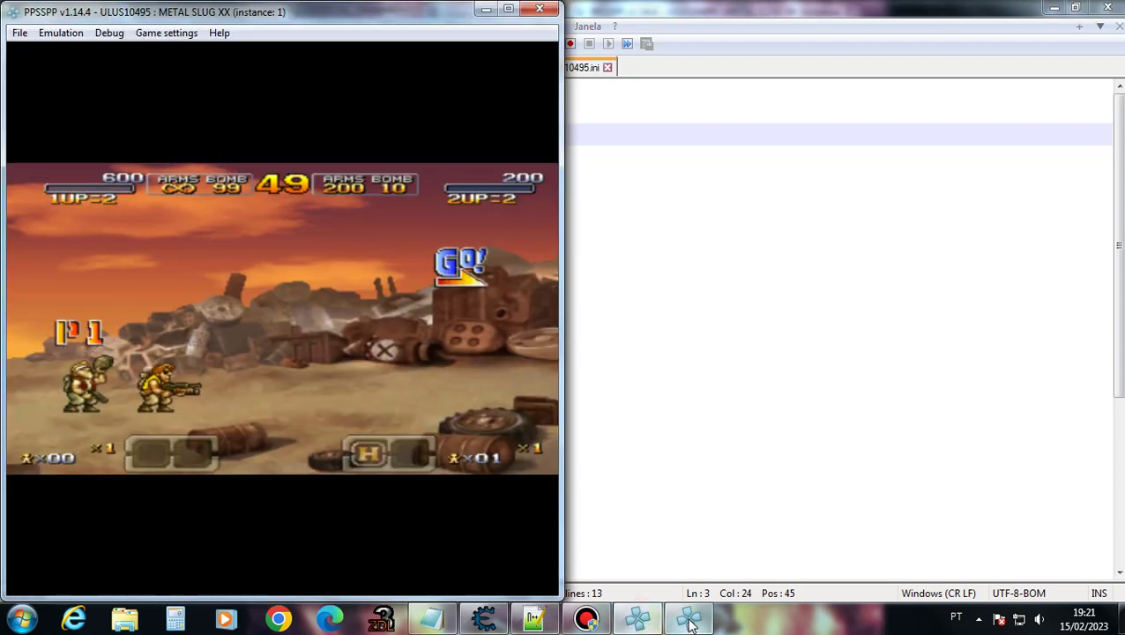
click(689, 619)
click(483, 619)
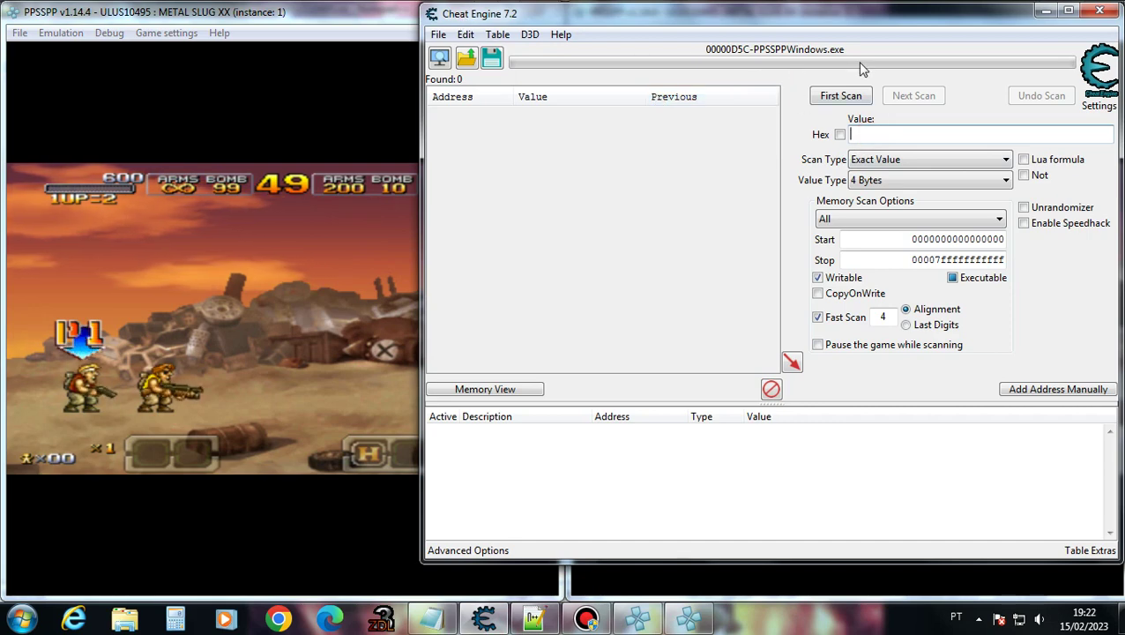
text(20)
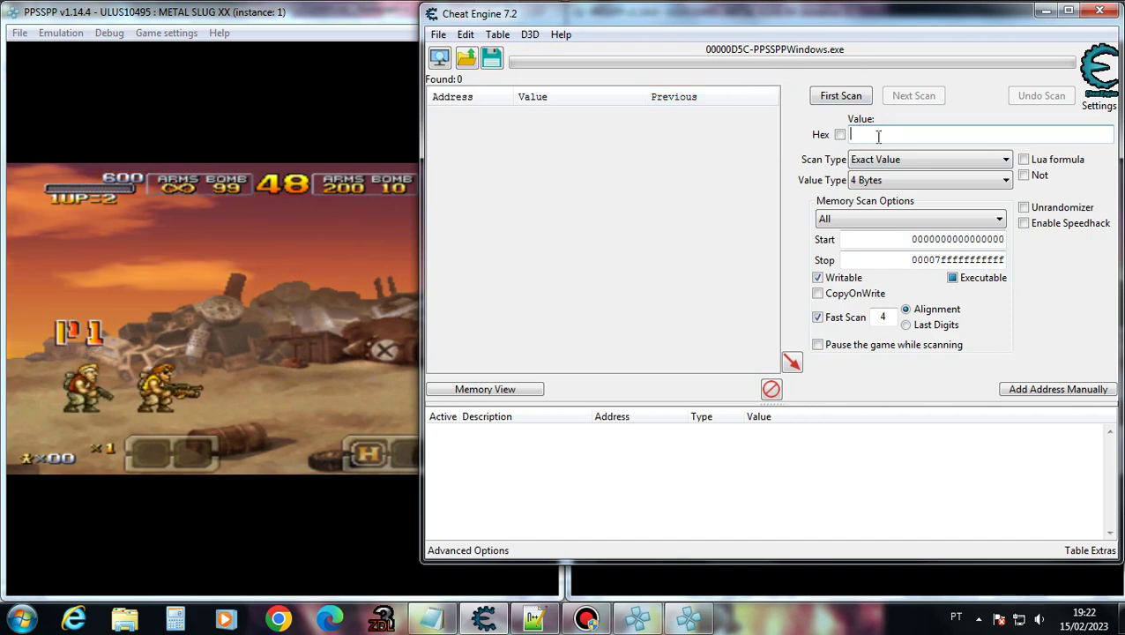
text(0)
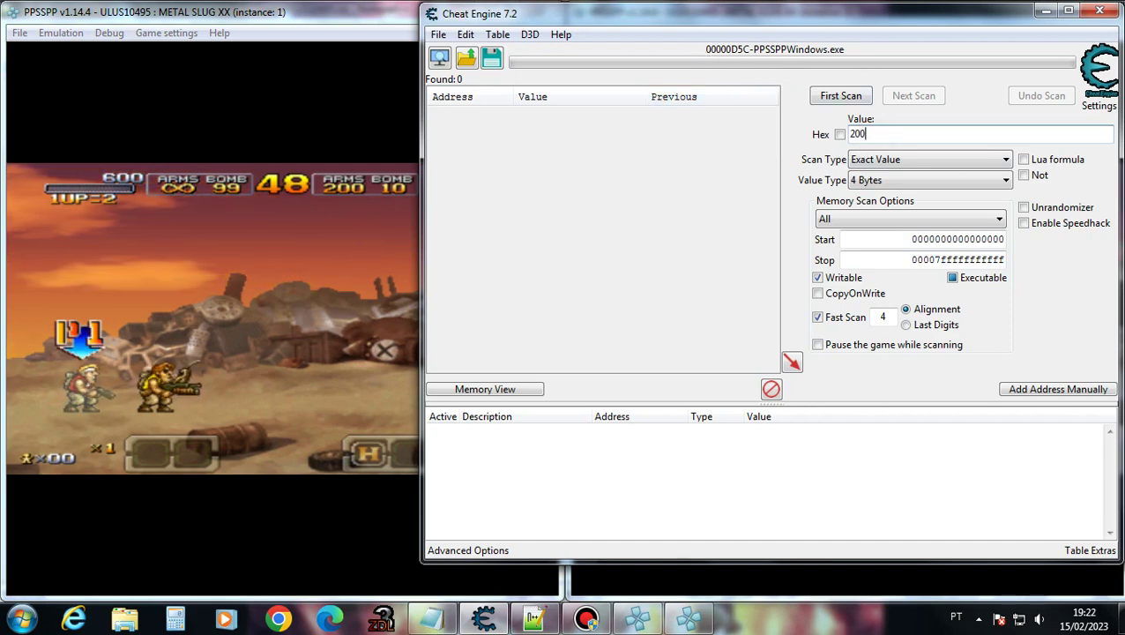
click(886, 181)
click(877, 214)
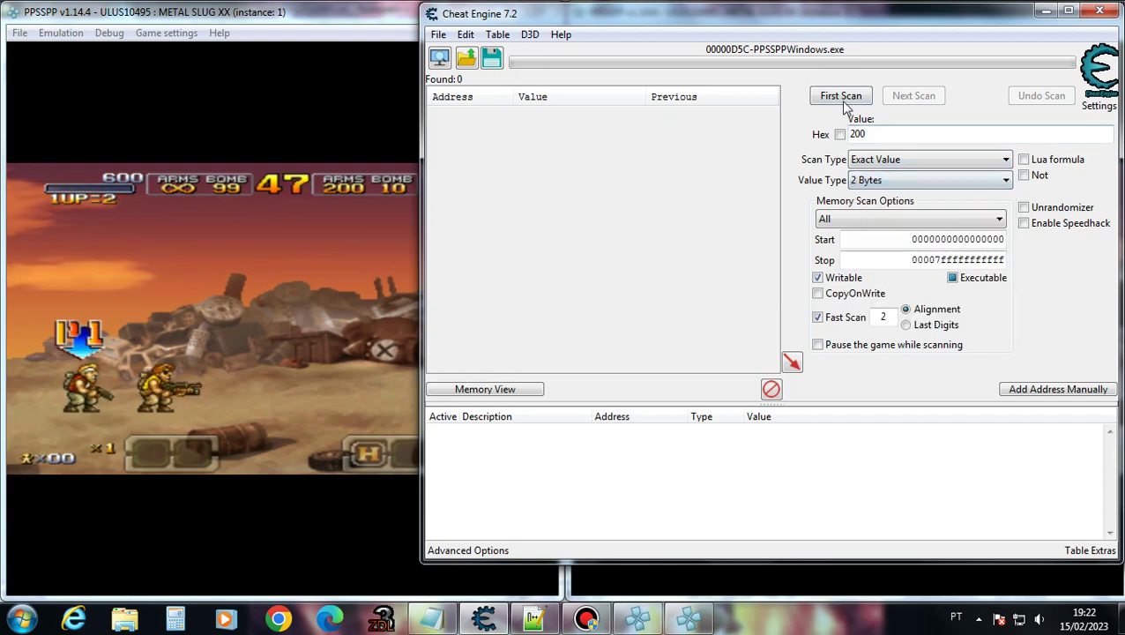
click(841, 97)
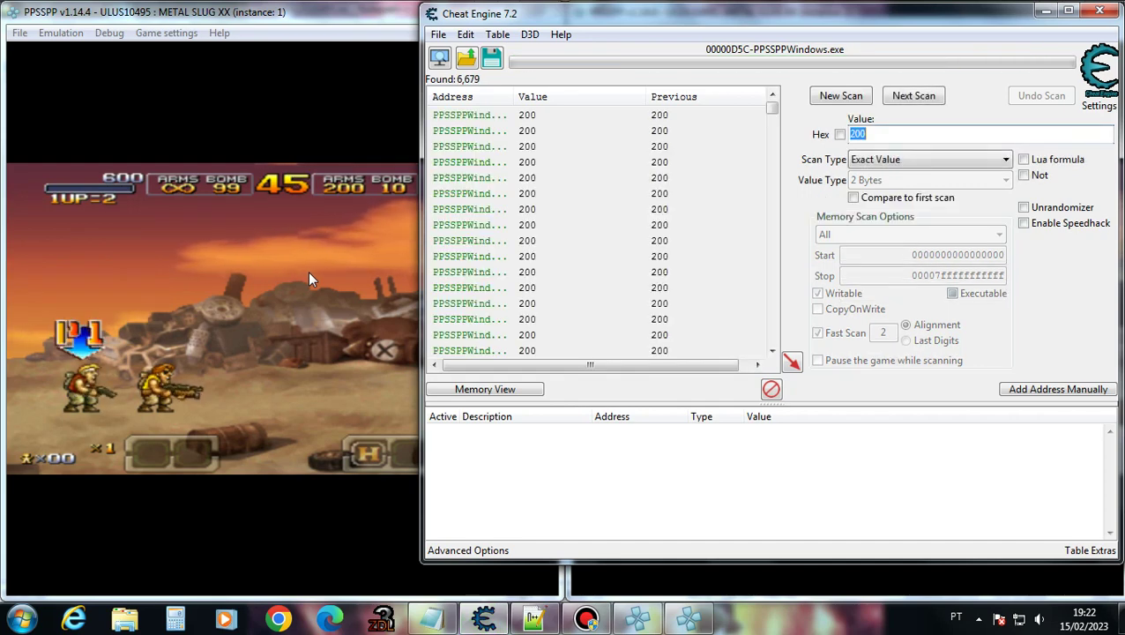
Switch to PPSSPP instance 2 and fire player 2's weapon to use up some ammo.
click(637, 617)
click(701, 570)
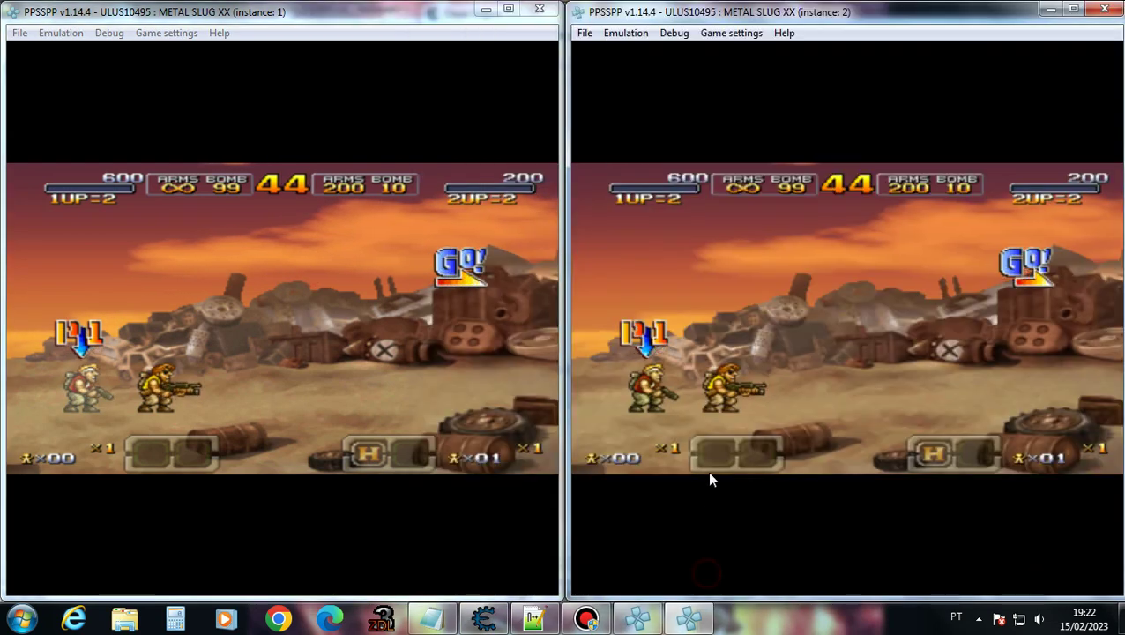
key(a)
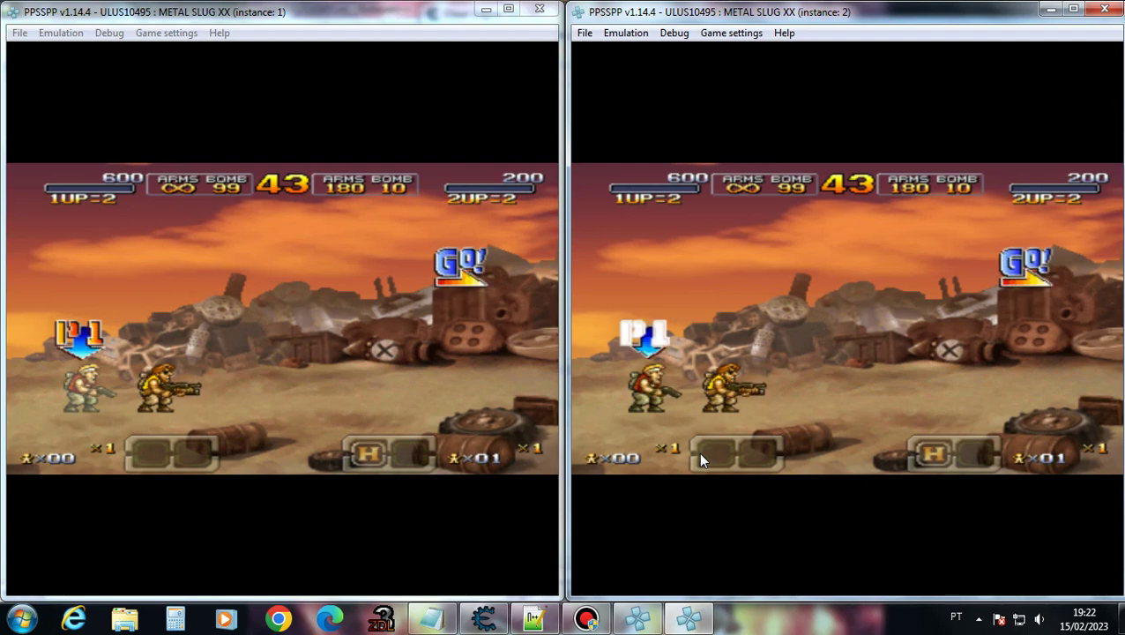
Switch back to Cheat Engine and narrow the results with a next scan for the exact value 180.
key(alt+Tab)
key(alt+Tab)
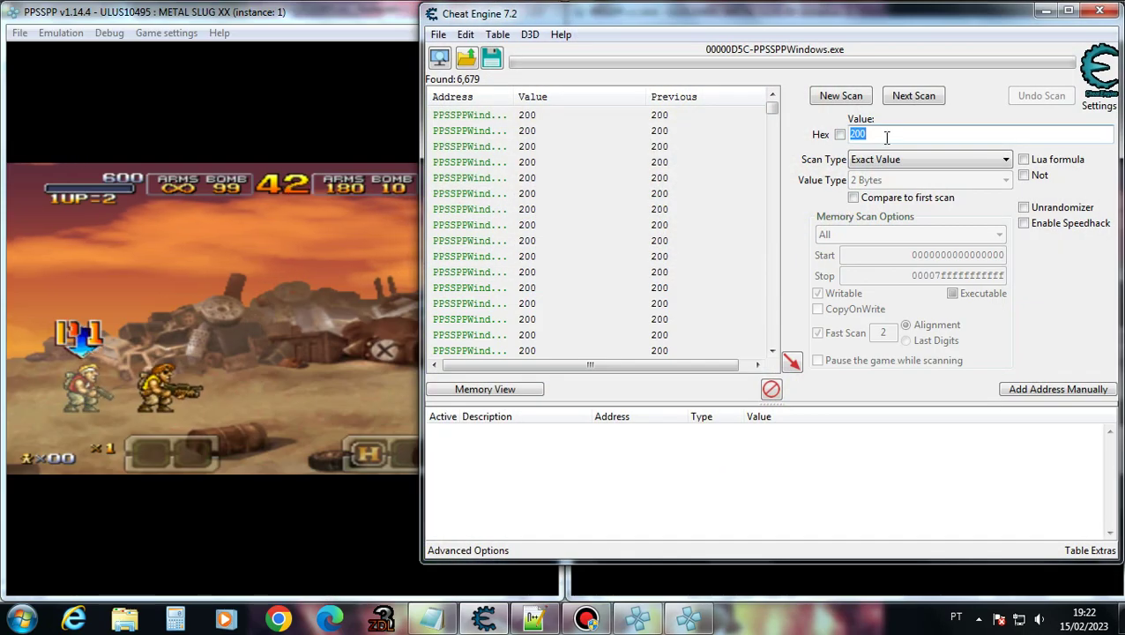
text(180)
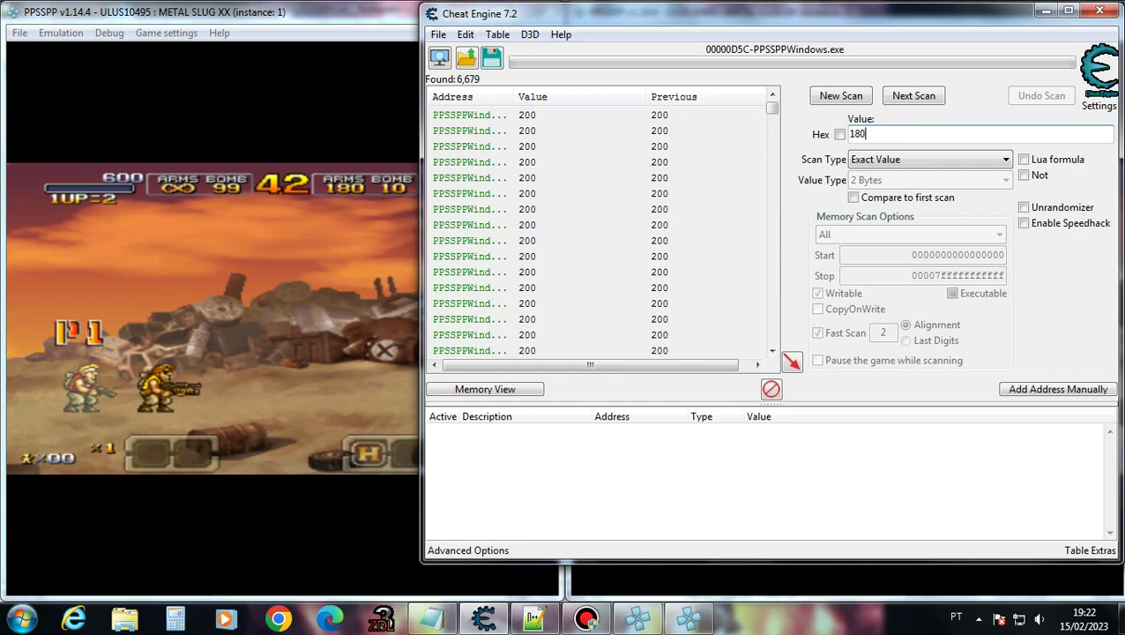
click(913, 96)
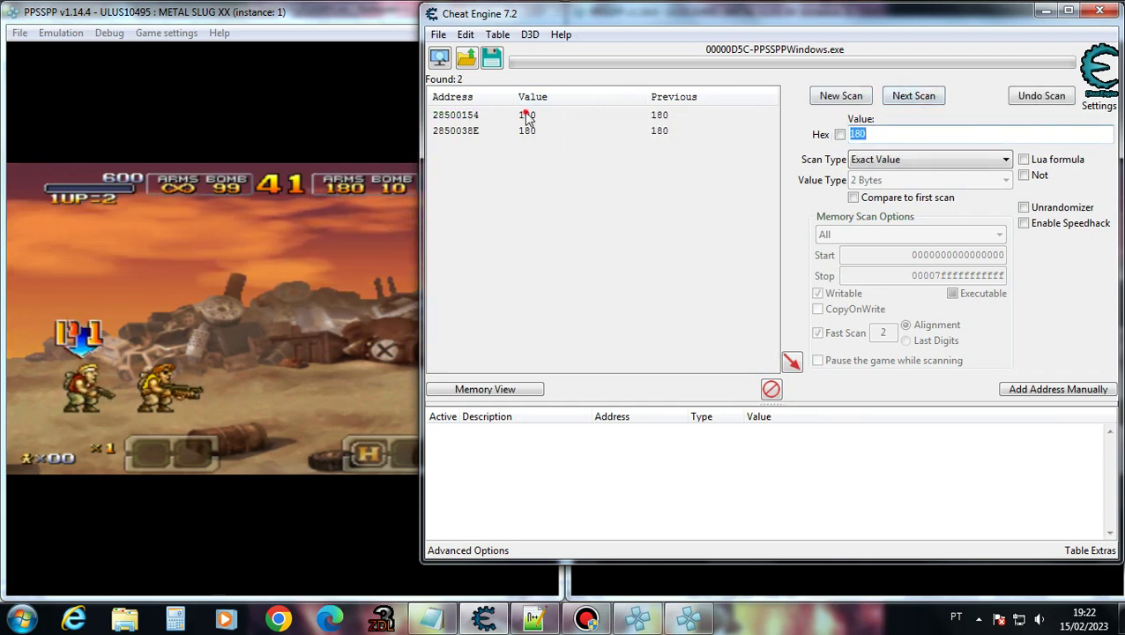
Add address 28500154 to the address list and change its value to 999.
click(469, 115)
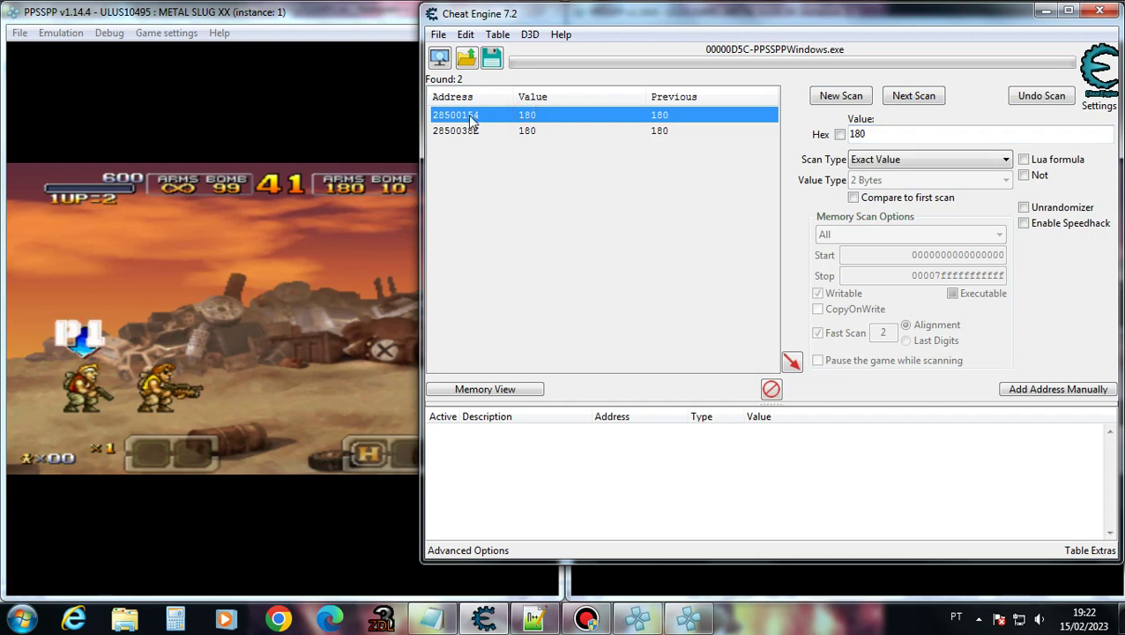
double_click(526, 116)
click(636, 432)
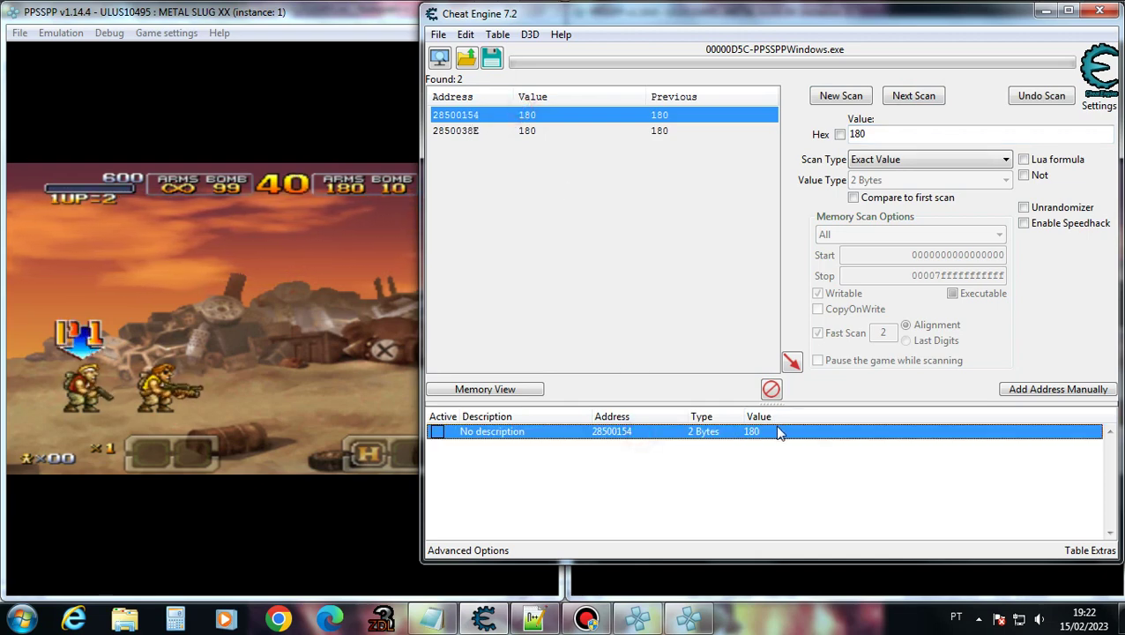
double_click(777, 430)
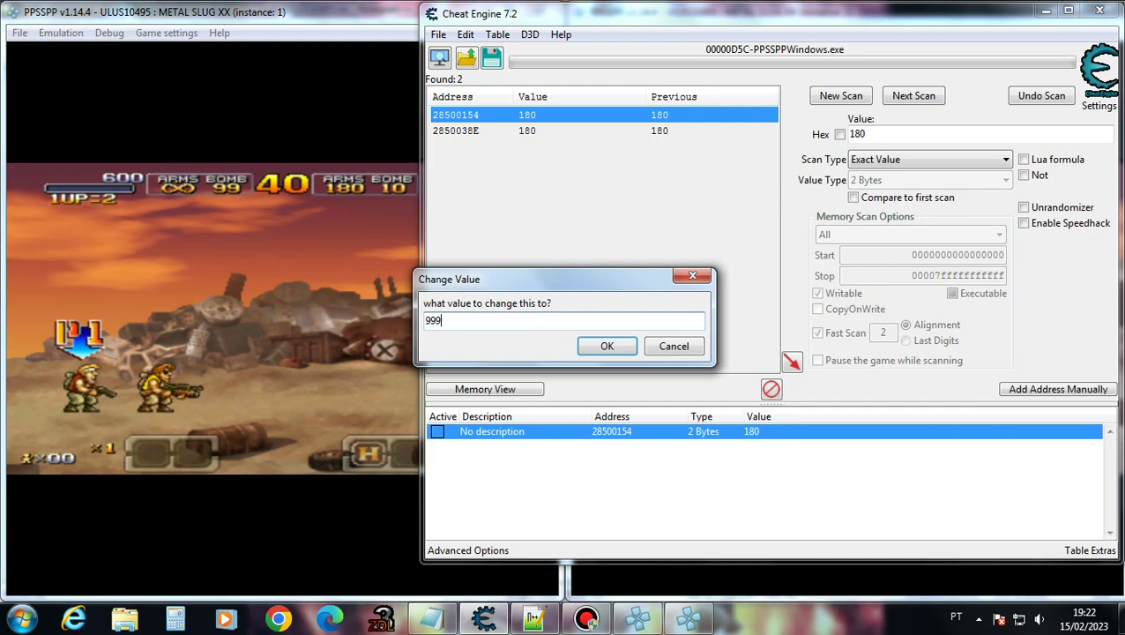
key(Return)
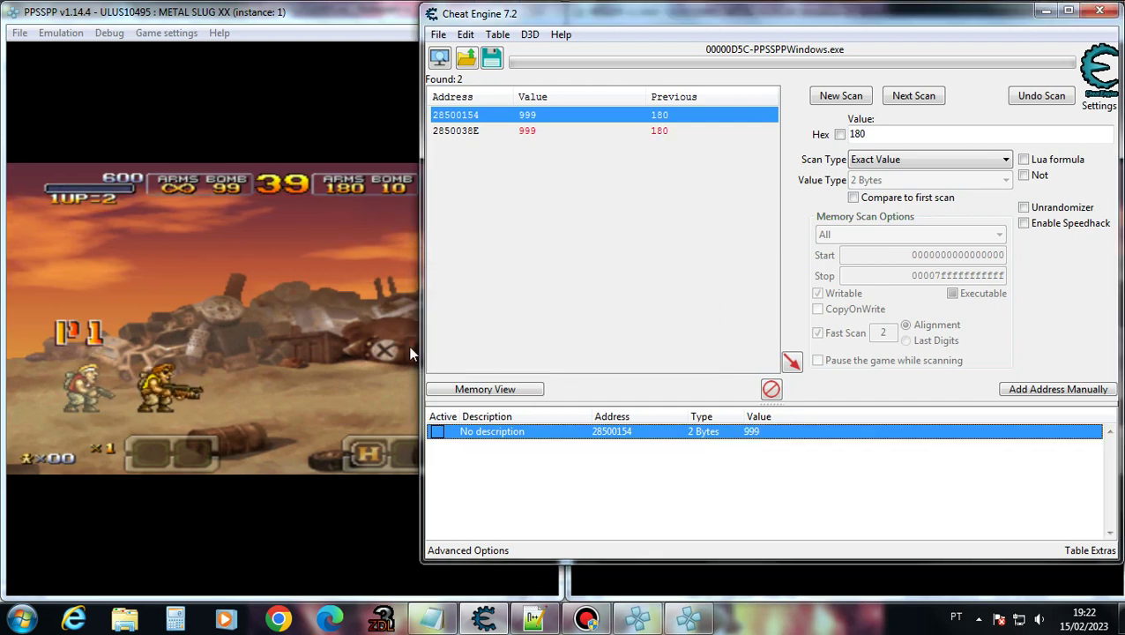
Check player 2's ammo in the two PPSSPP instances and look over the cheat file and the tutorial notes.
click(410, 353)
click(696, 586)
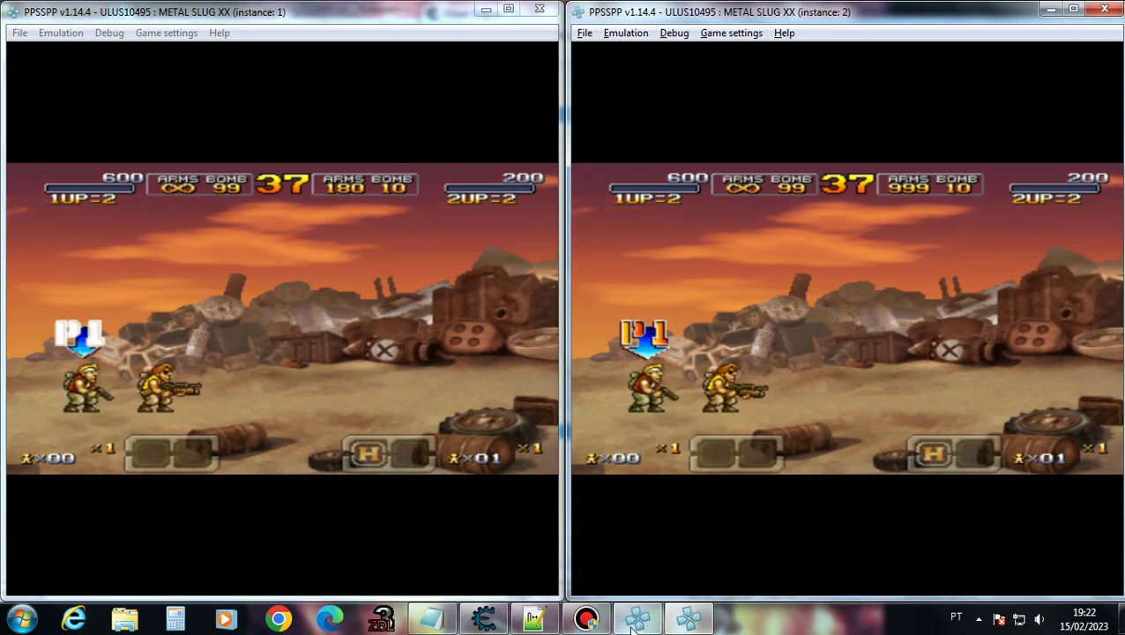
click(533, 620)
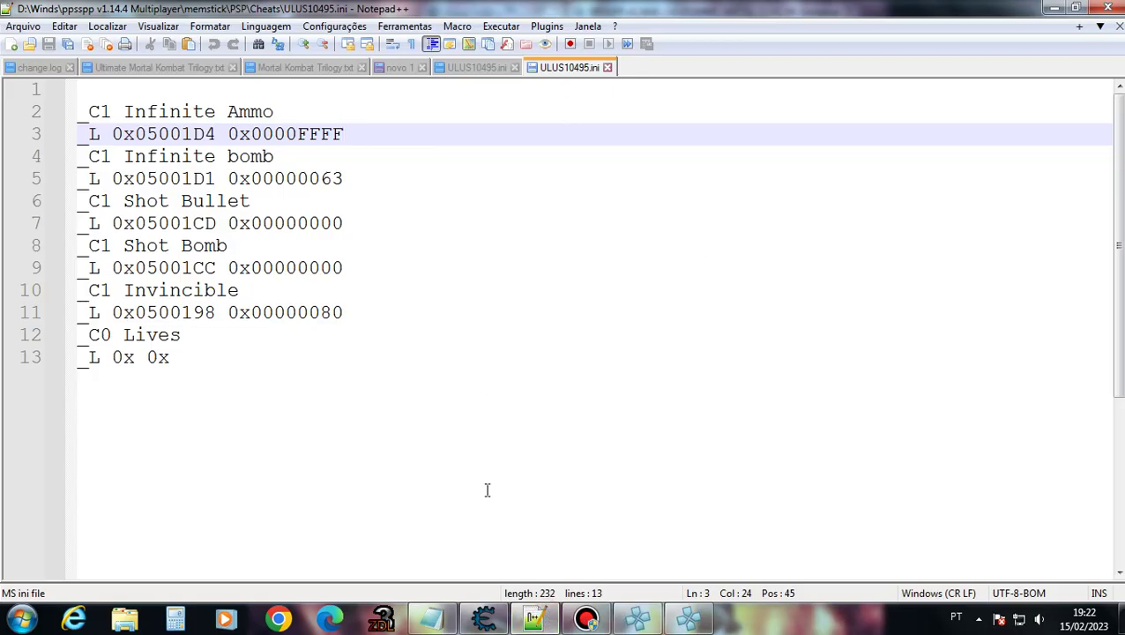
click(505, 618)
click(432, 619)
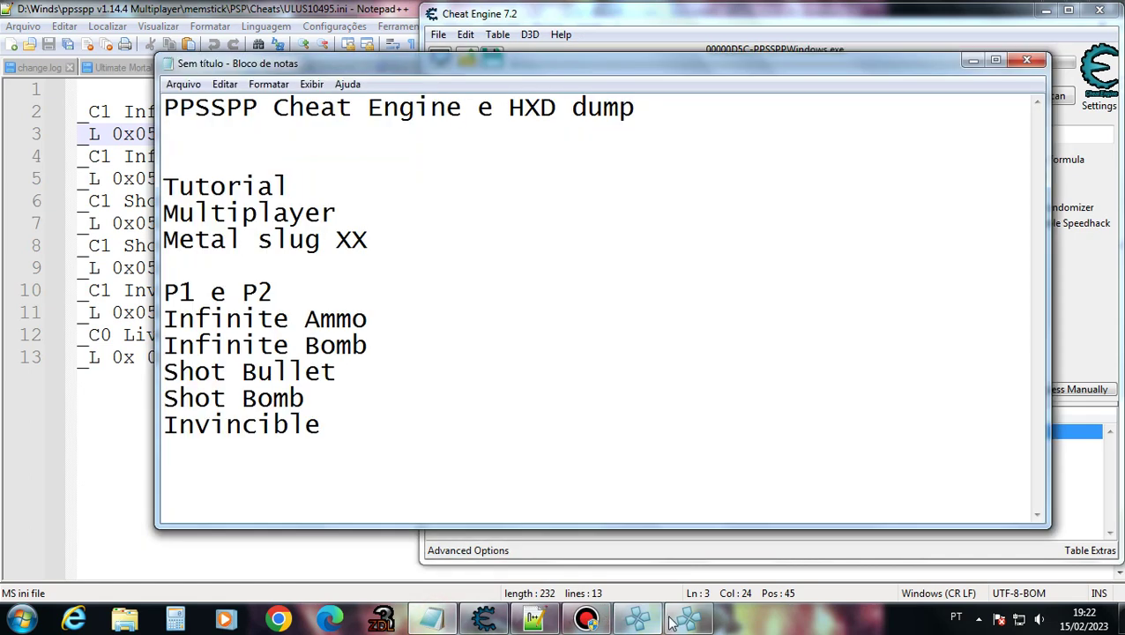
click(670, 617)
click(636, 618)
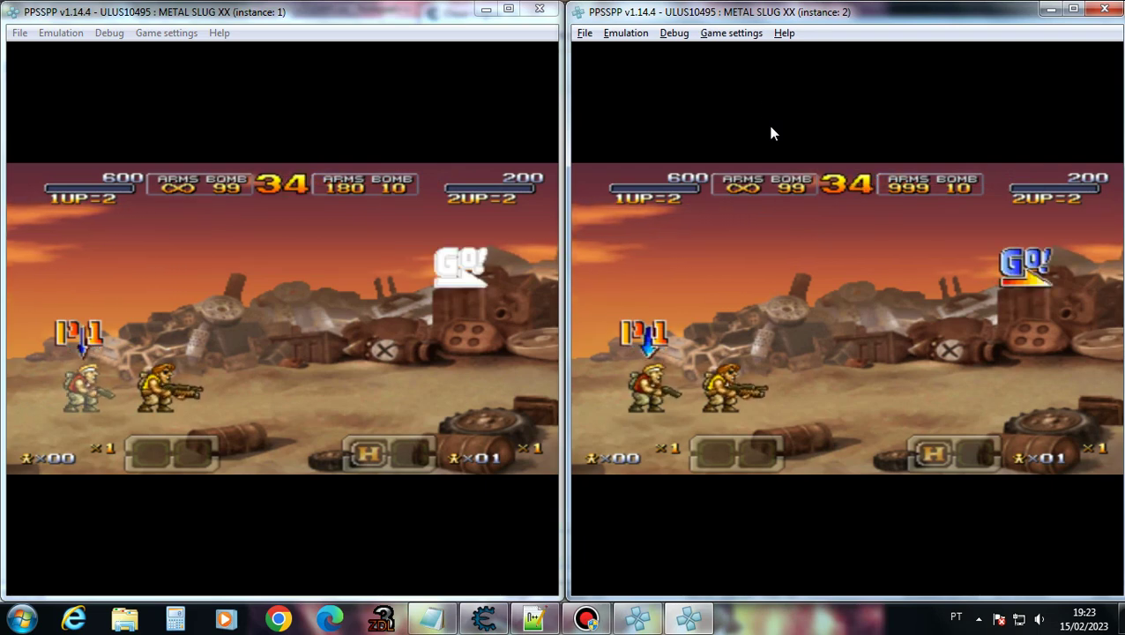
Pause the game from PPSSPP instance 1 and dump instance 2's RAM to RAM.dump from its memory viewer.
click(263, 277)
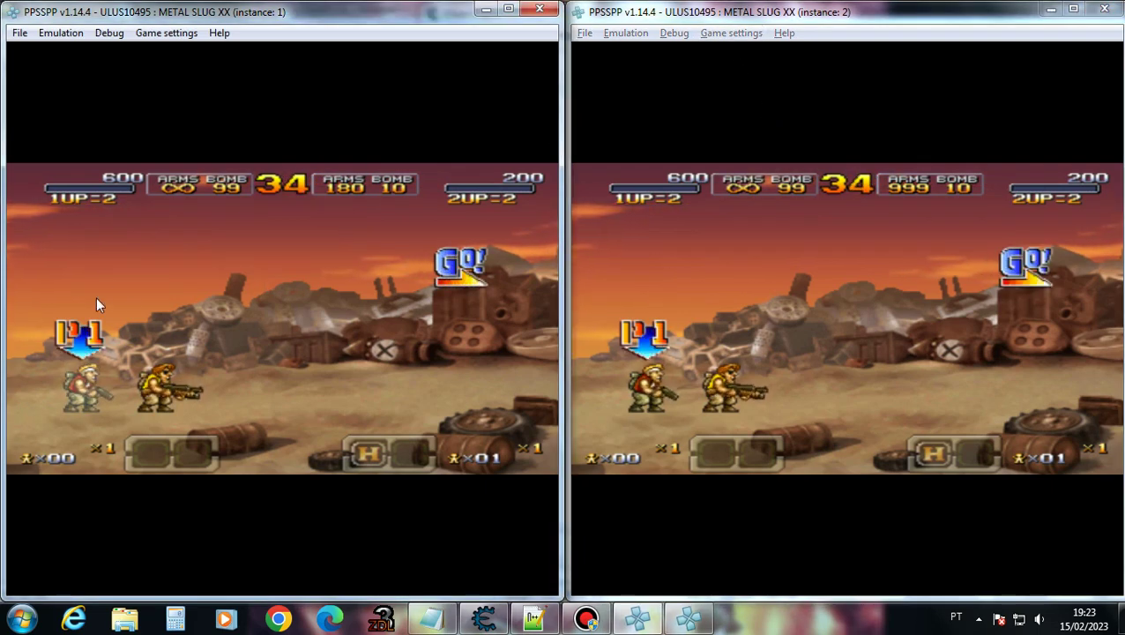
key(space)
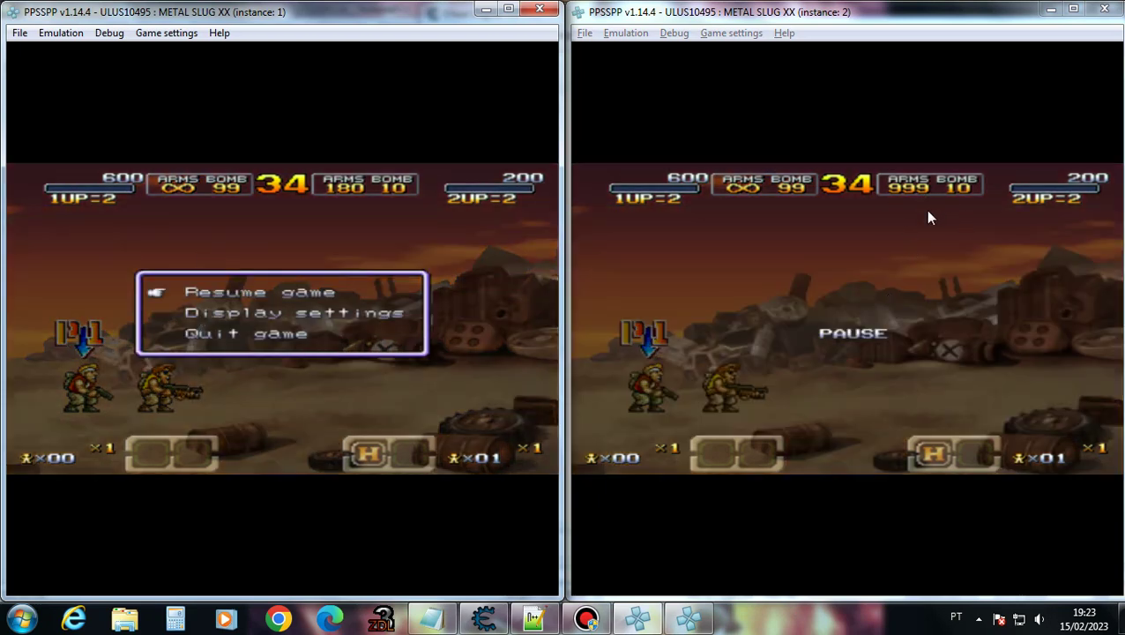
click(675, 35)
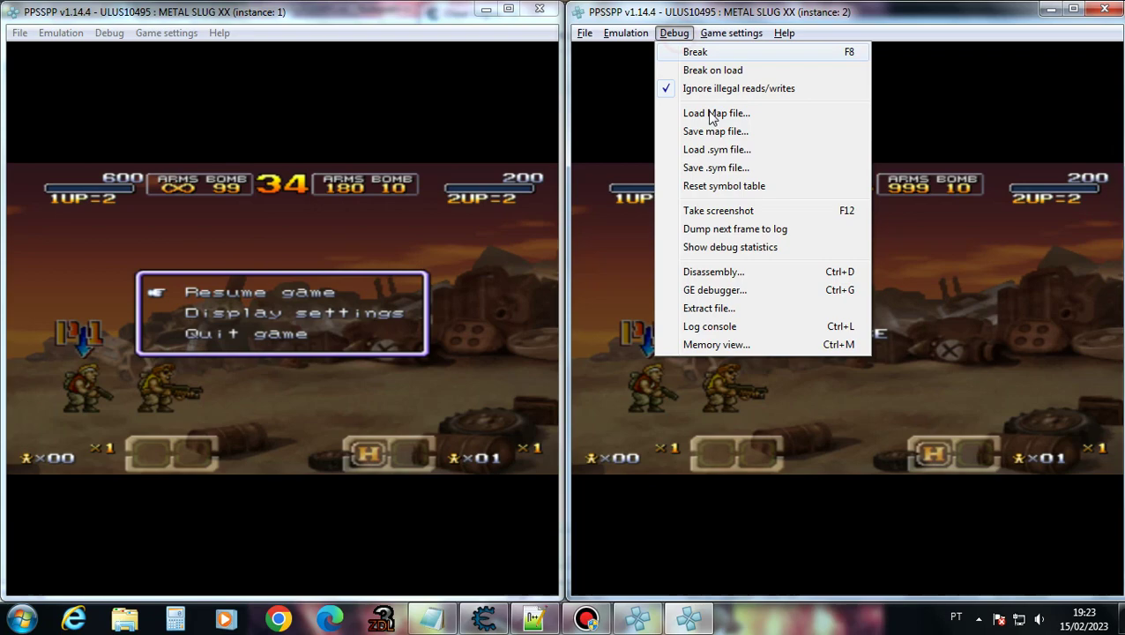
click(727, 345)
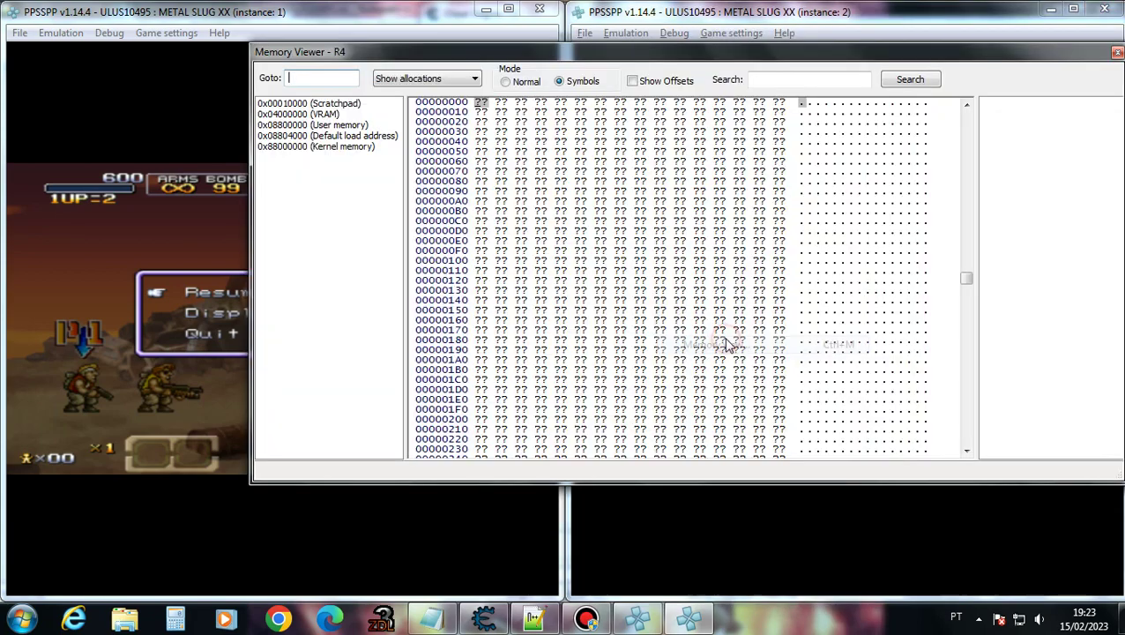
right_click(484, 115)
click(529, 255)
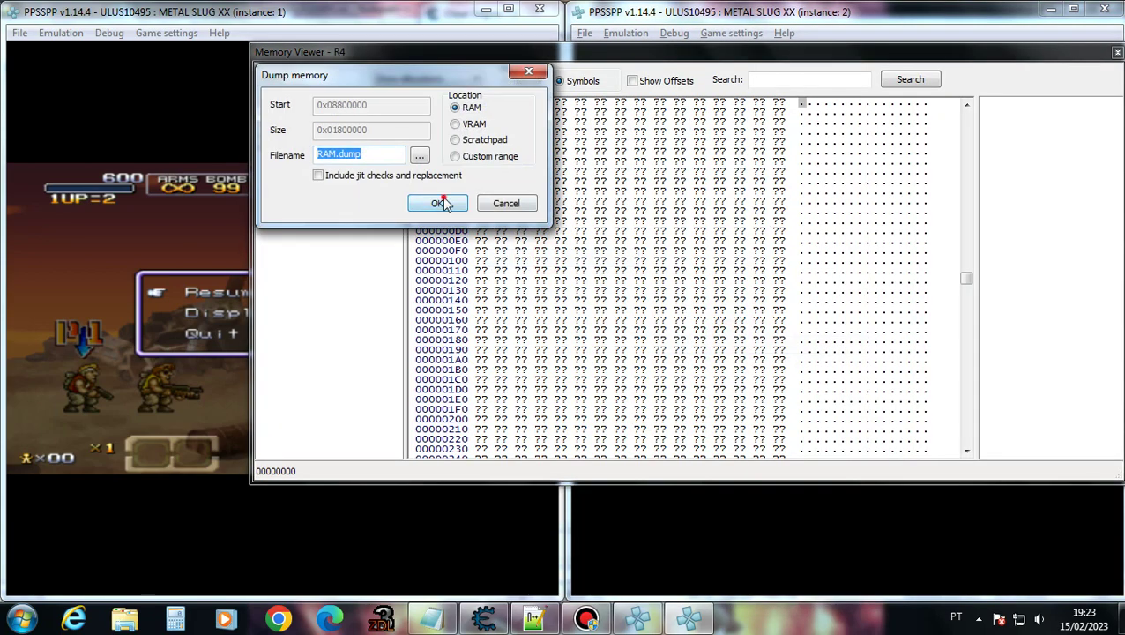
click(441, 202)
click(581, 362)
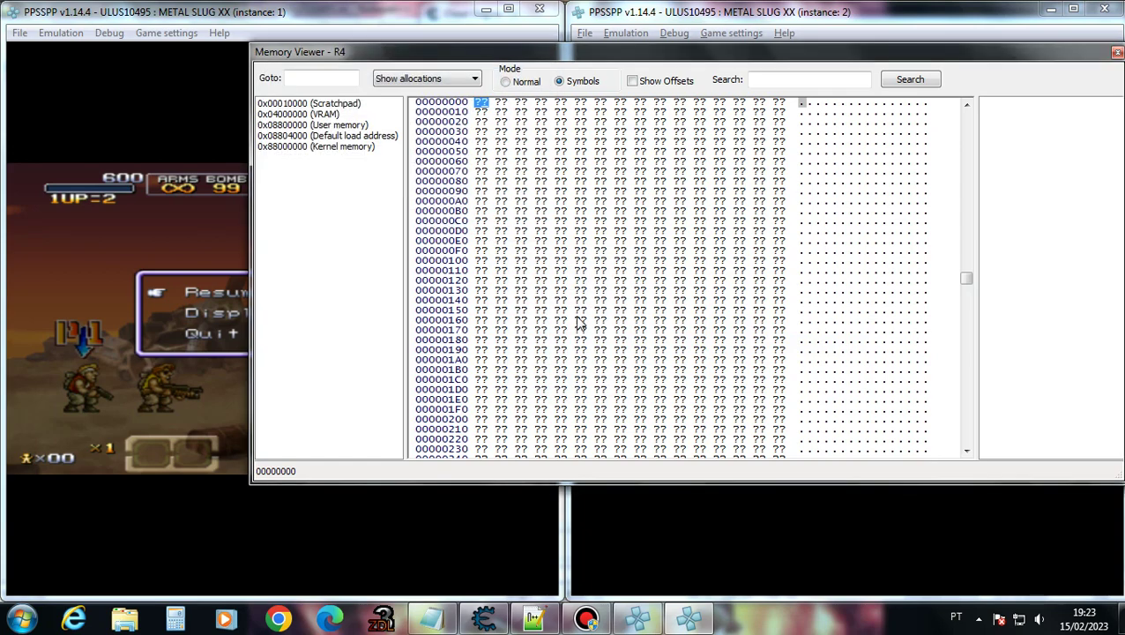
click(1115, 53)
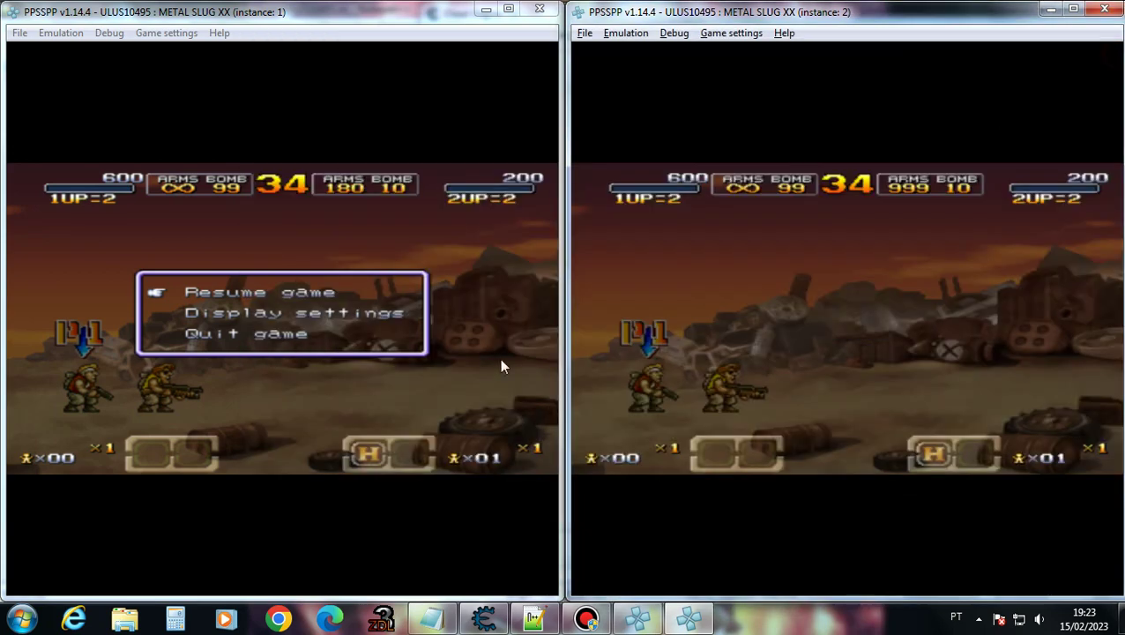
Launch HxD, and in Cheat Engine browse the memory region of the saved address 28500154.
click(23, 618)
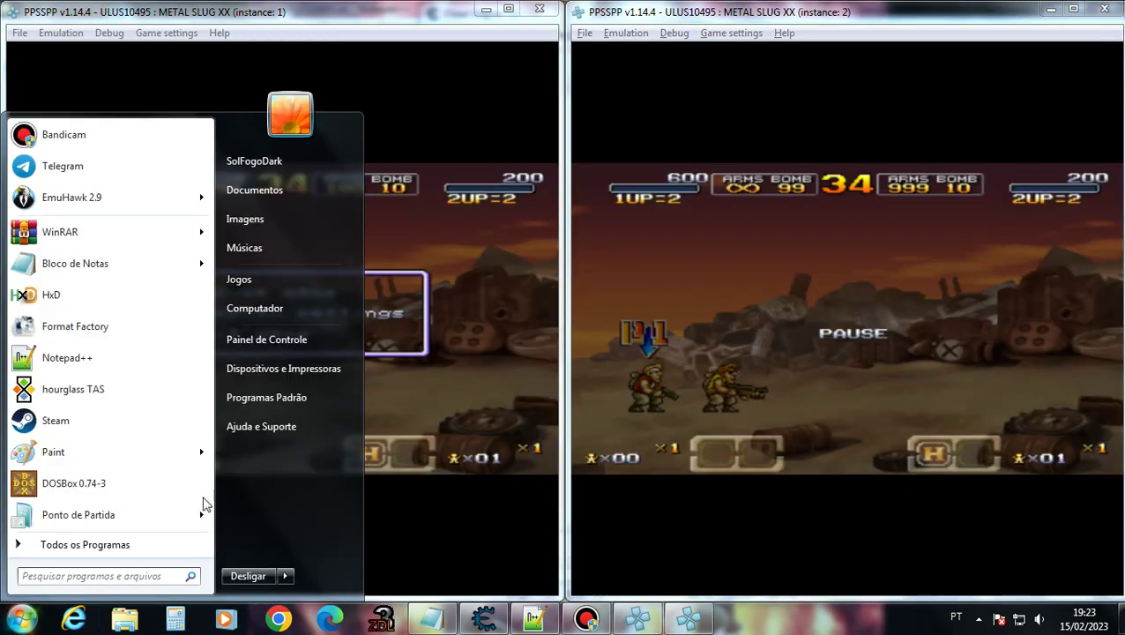
click(93, 304)
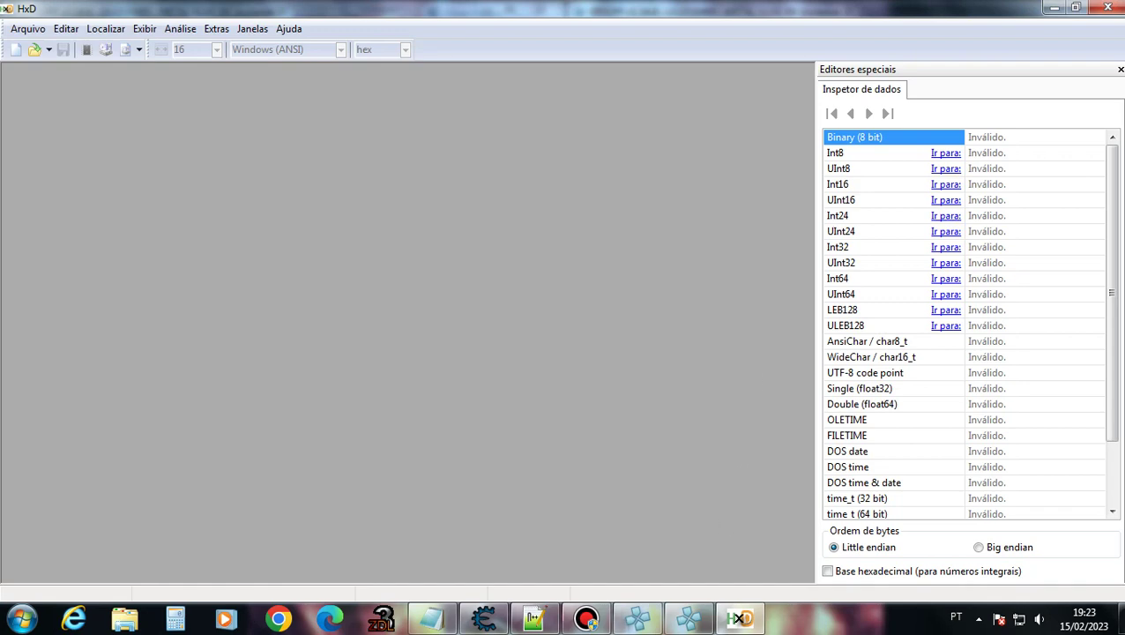
click(484, 620)
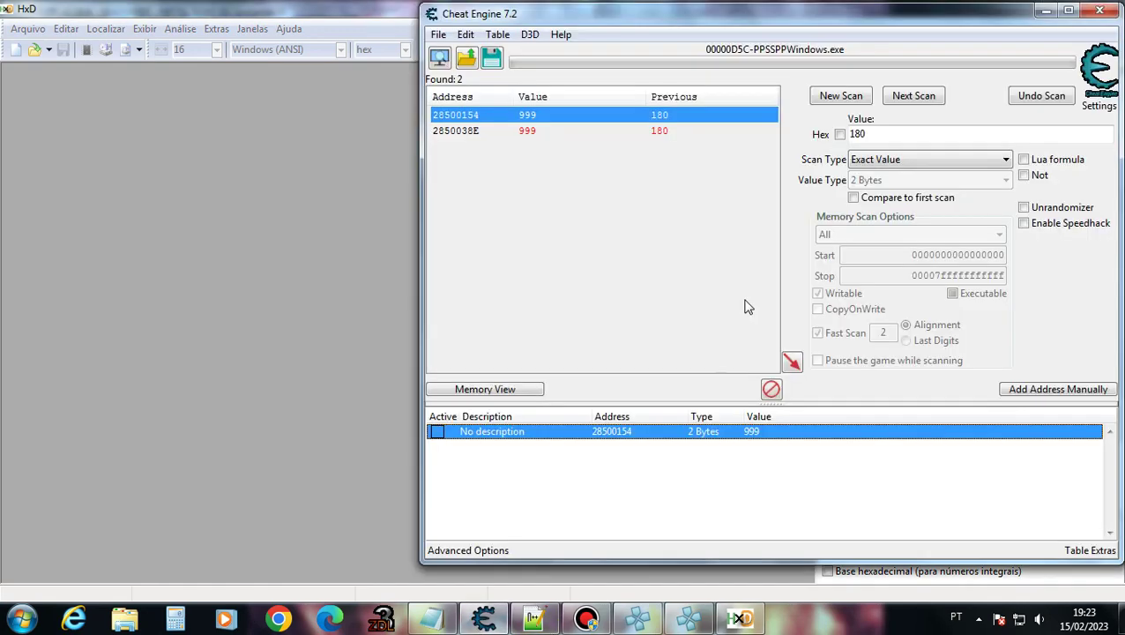
right_click(715, 441)
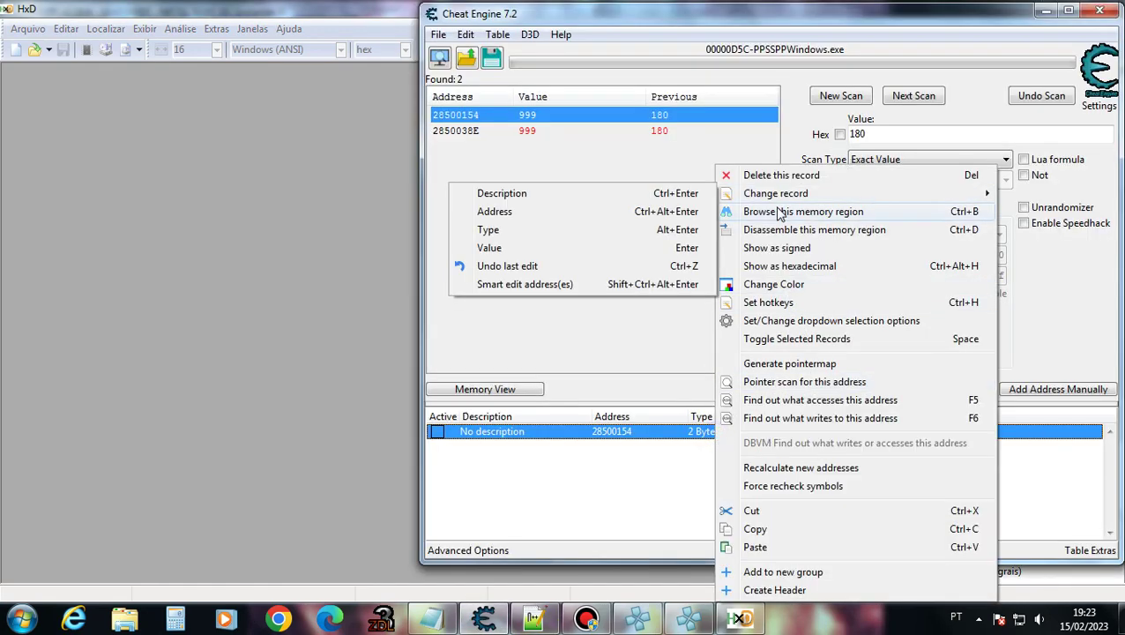
click(780, 211)
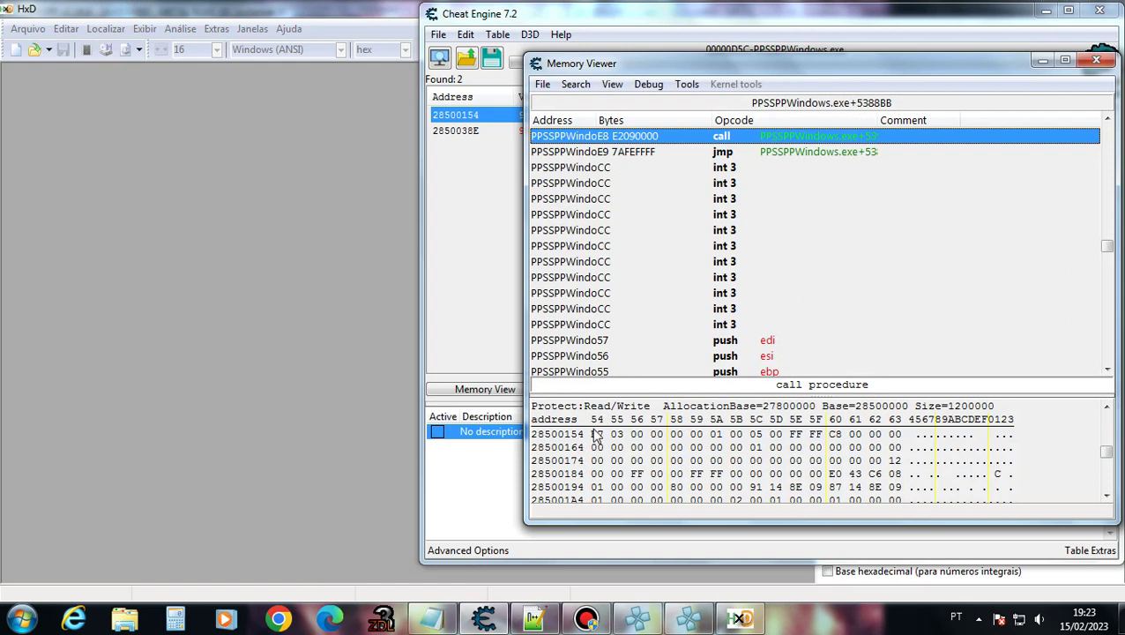
Copy the 25 bytes from 28500154 to 2850016C in the Memory Viewer's hex view.
click(595, 435)
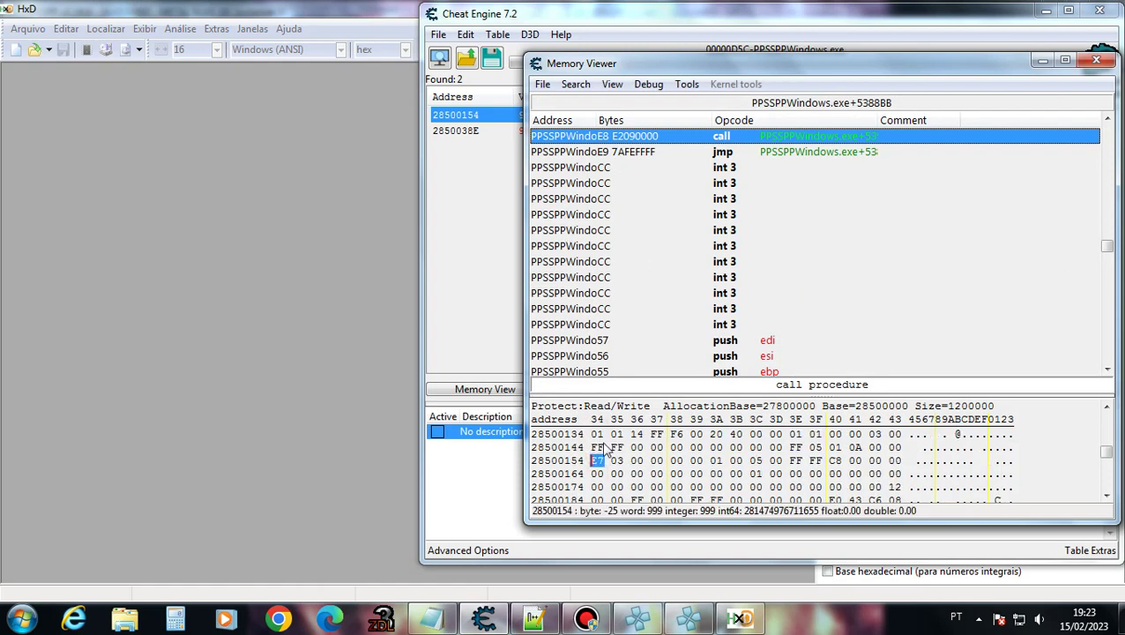
scroll(607, 452, down, 1)
scroll(616, 457, up, 1)
drag(601, 465, 755, 480)
right_click(756, 480)
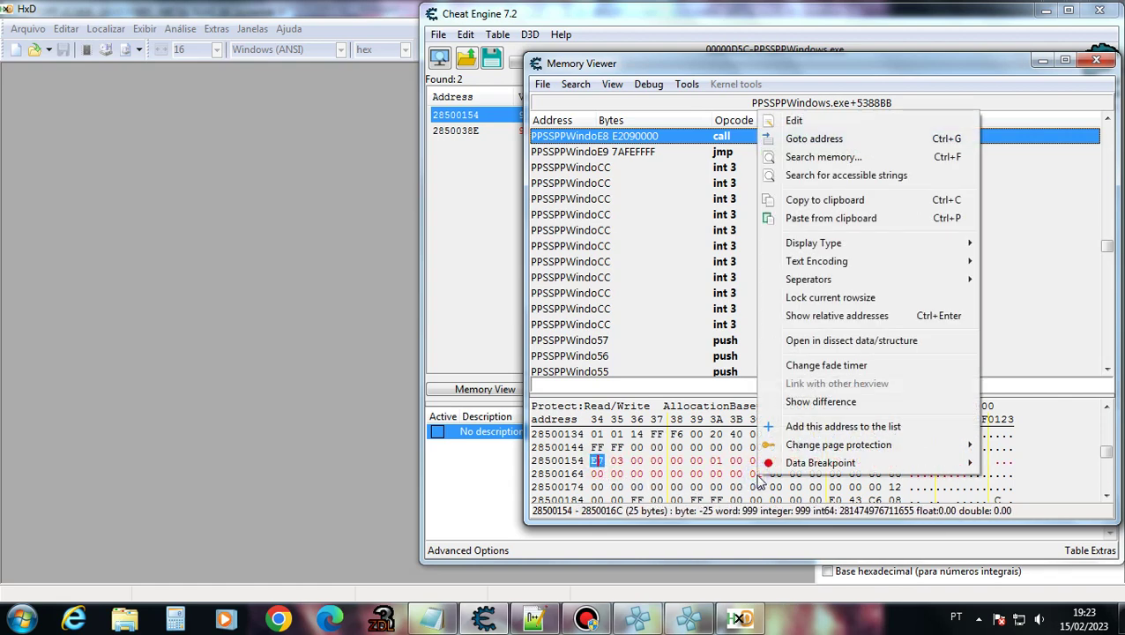
click(739, 480)
drag(596, 460, 756, 480)
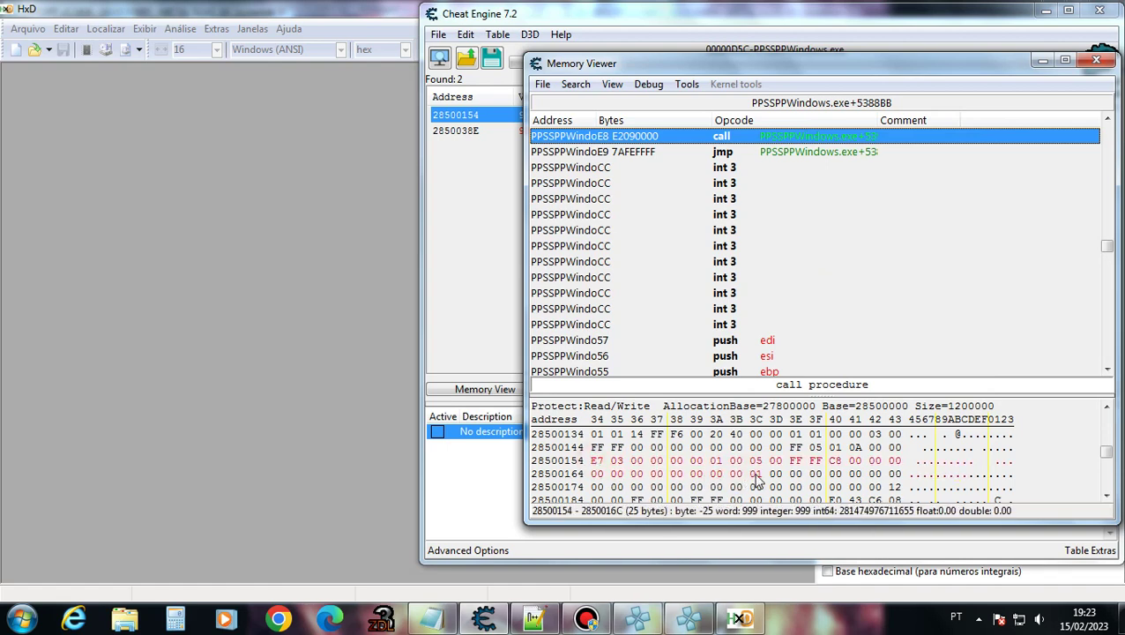
right_click(756, 480)
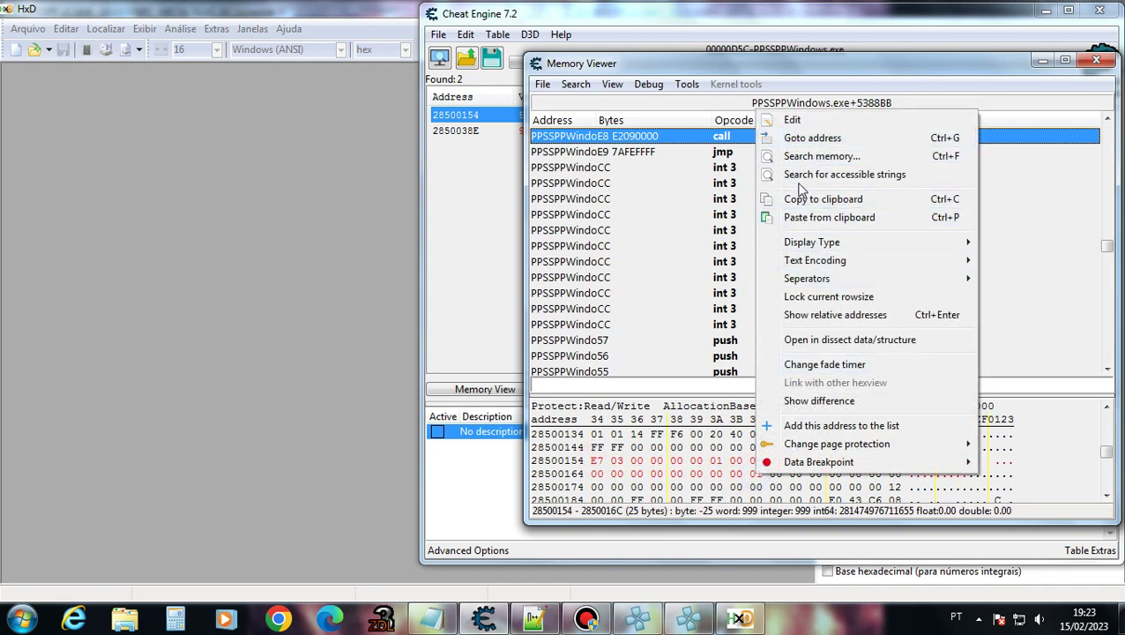
click(787, 223)
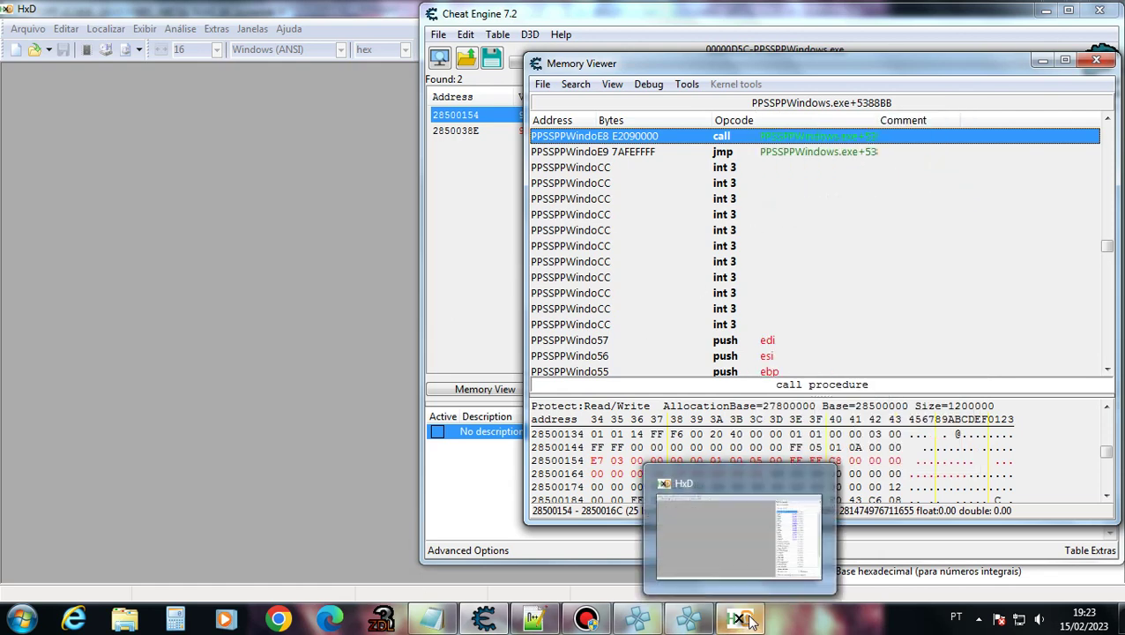
Browse in Windows Explorer to D:\Winds\ppsspp v1.14.4 Multiplayer and select RAM.dump.
mouse_move(445, 621)
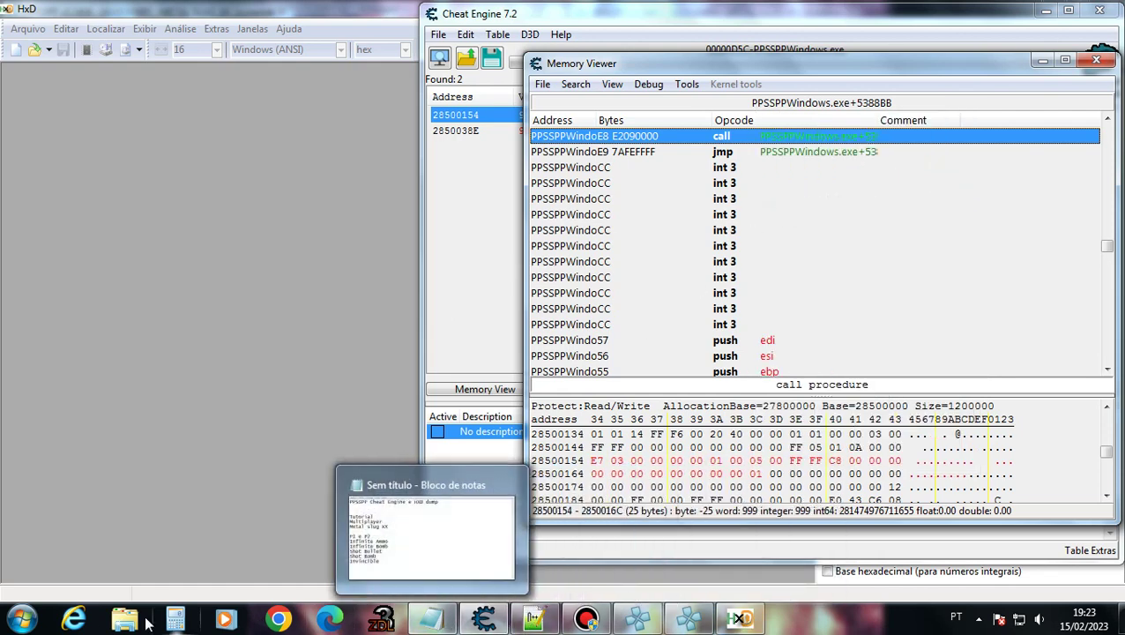
click(21, 619)
click(240, 304)
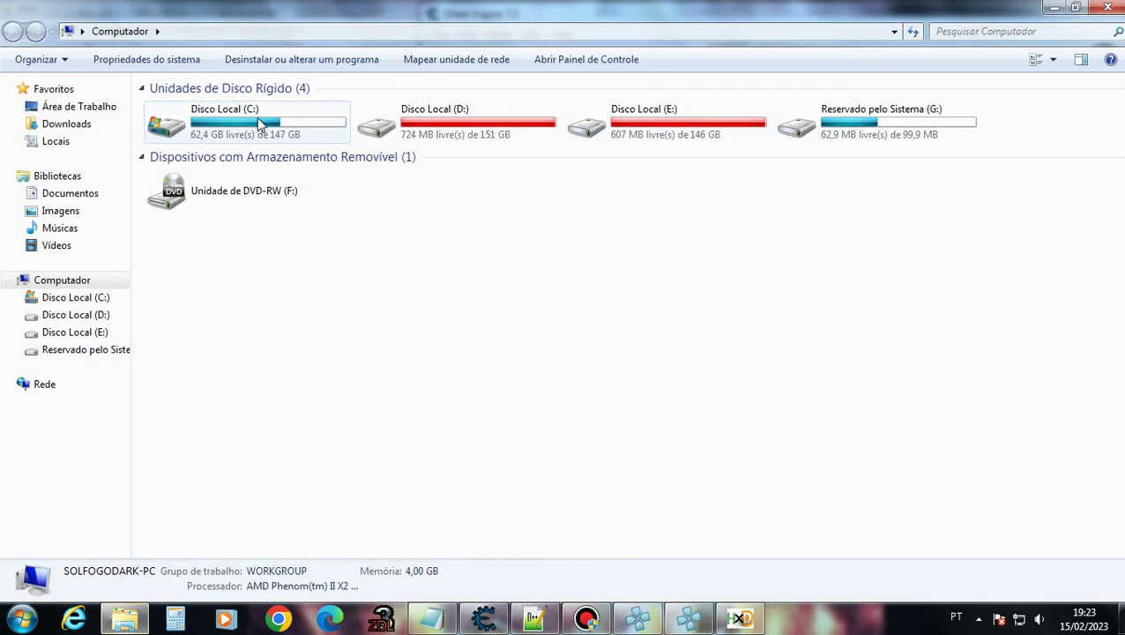
double_click(388, 125)
click(179, 128)
double_click(179, 127)
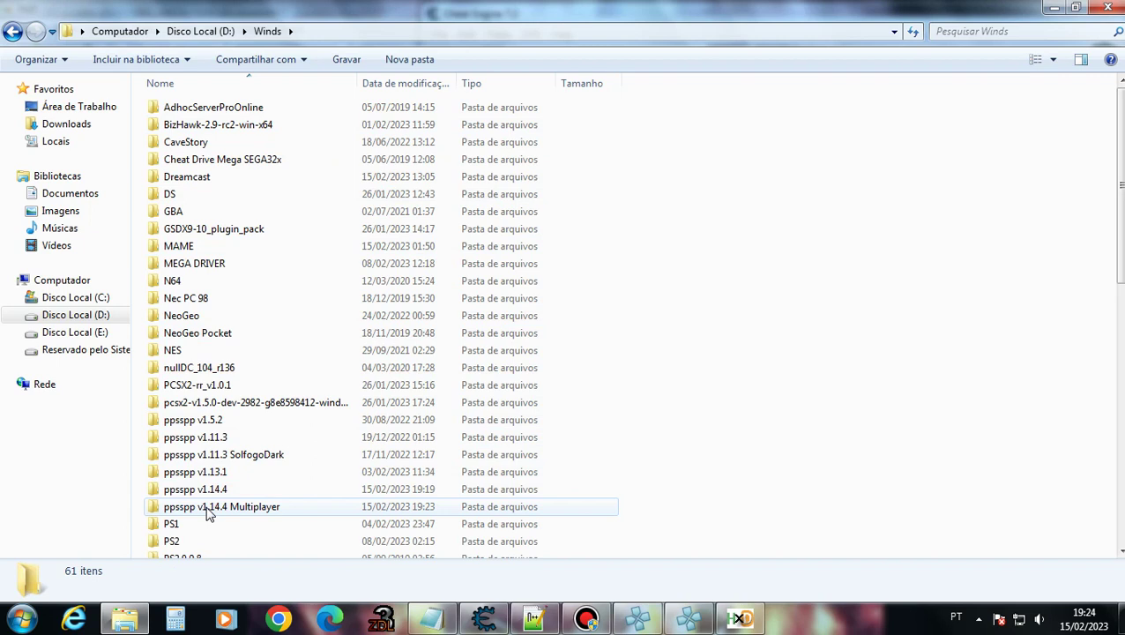
click(208, 512)
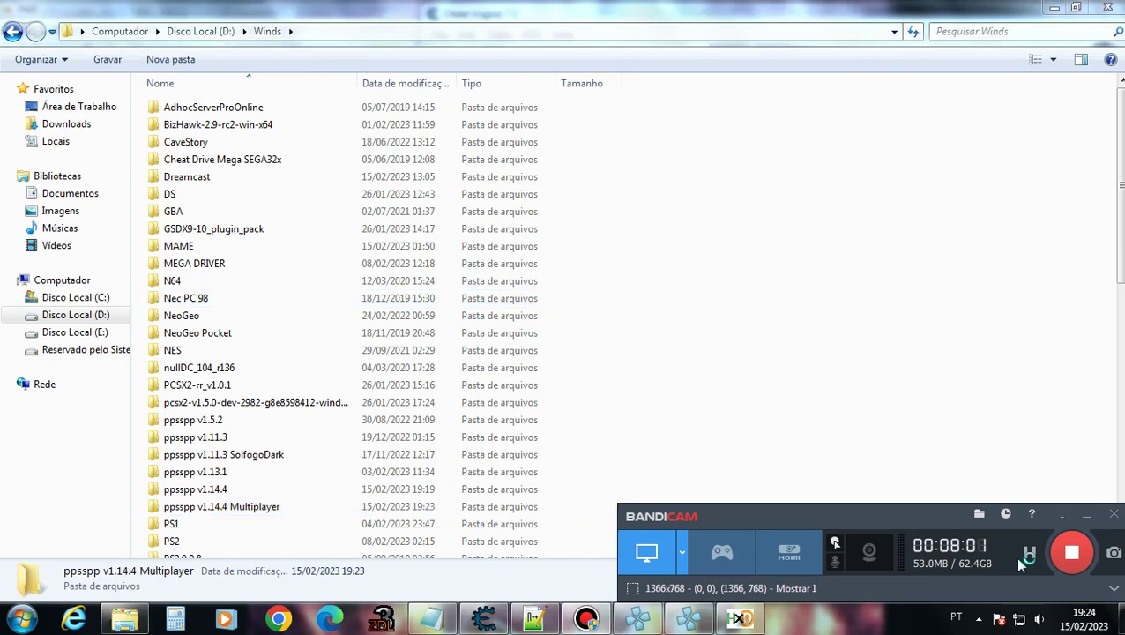
key(Return)
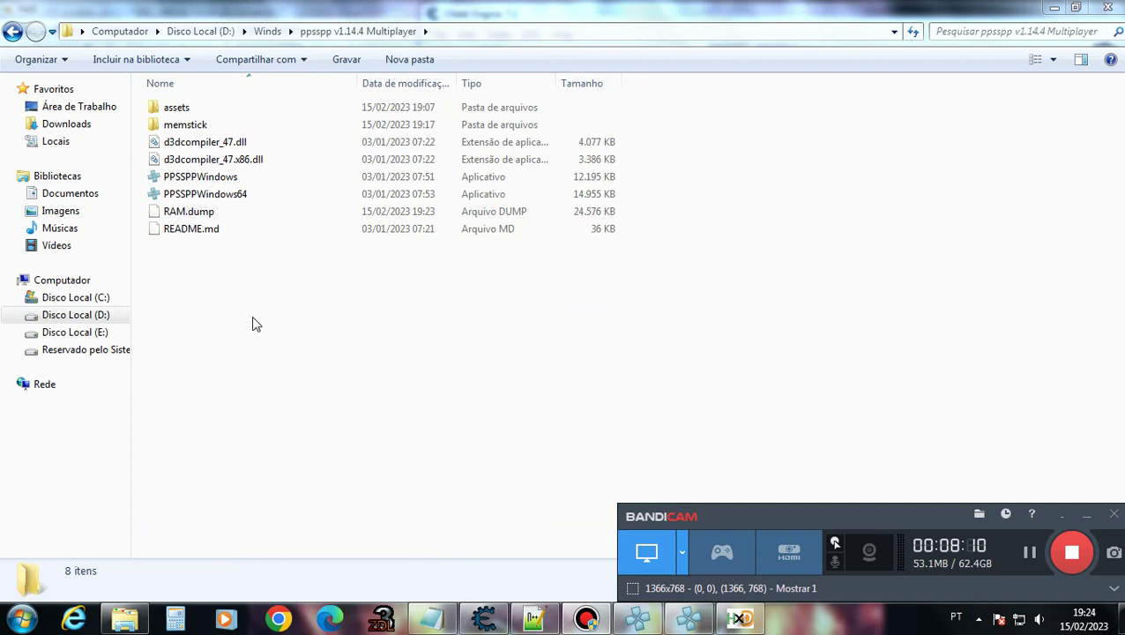
click(189, 213)
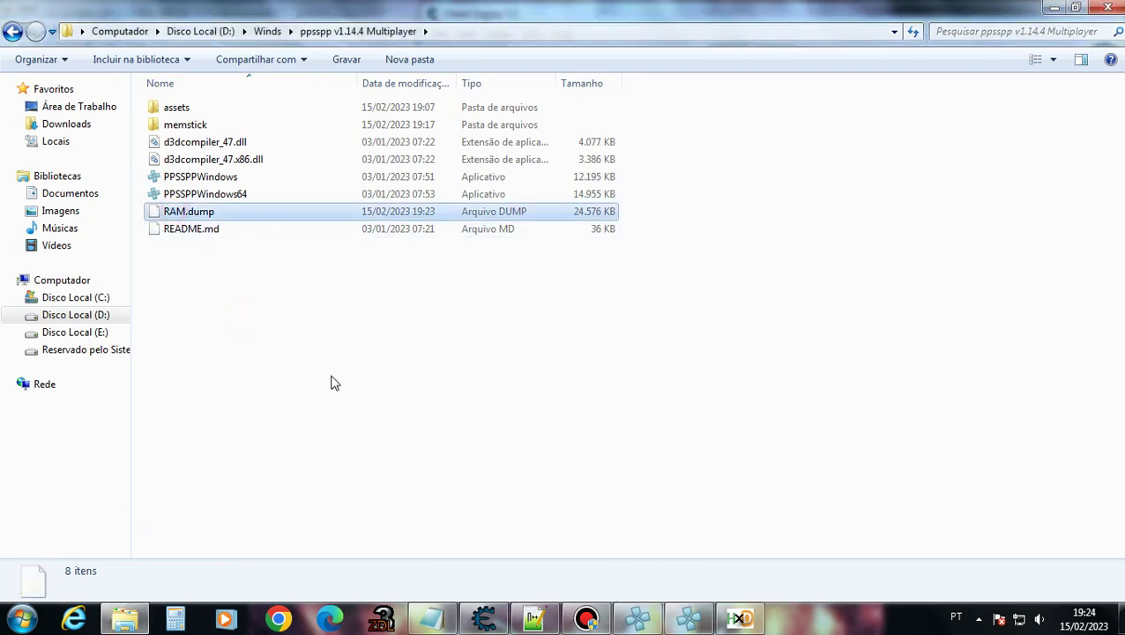
Shrink the Explorer window over HxD and open RAM.dump in HxD.
click(738, 620)
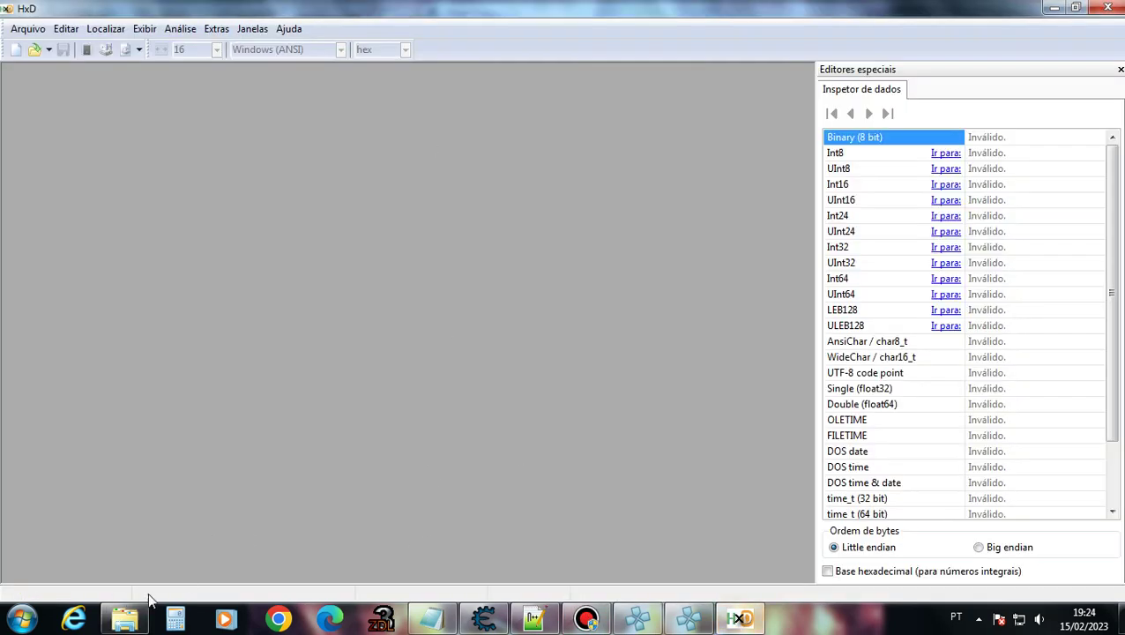
click(126, 618)
double_click(589, 9)
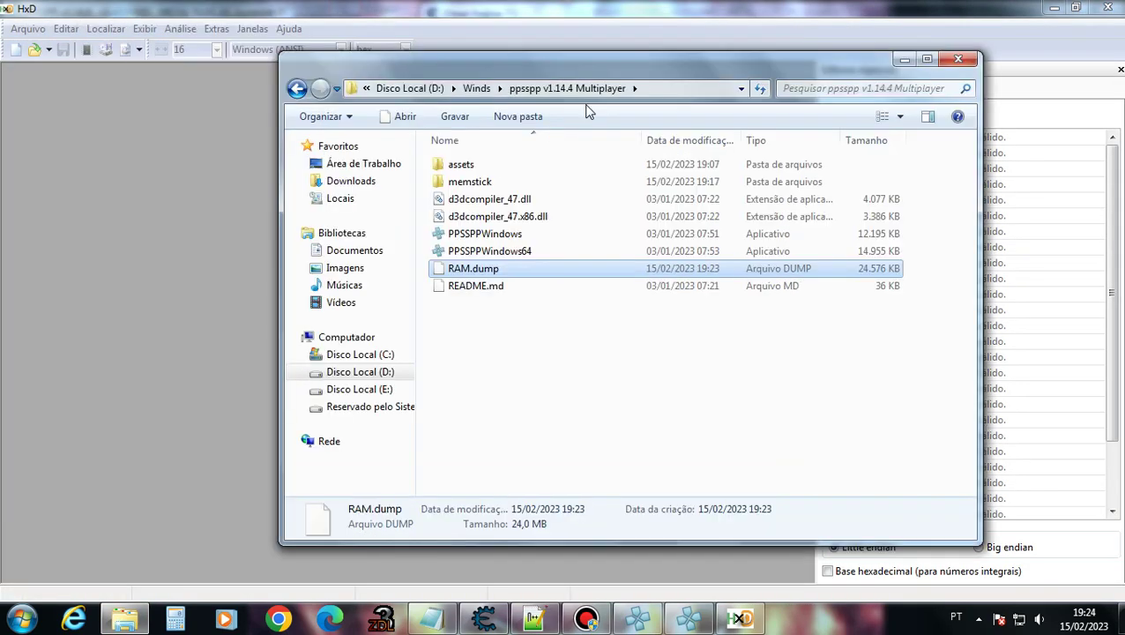
drag(406, 268, 192, 267)
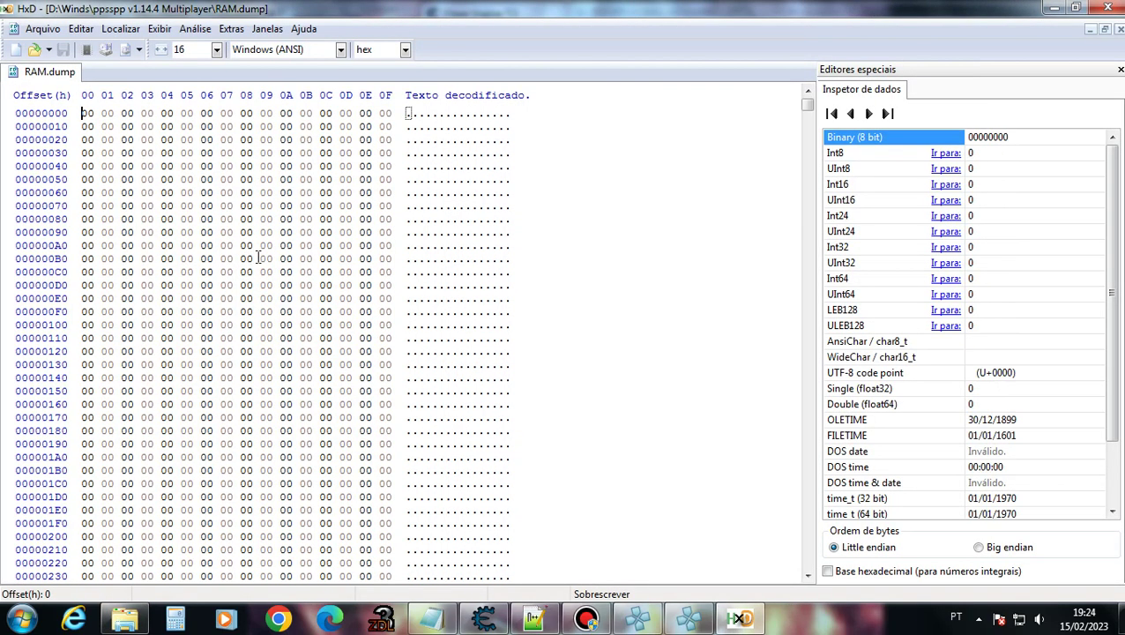
Search the whole RAM dump, in all directions, for the copied bytes as hexadecimal values.
right_click(273, 182)
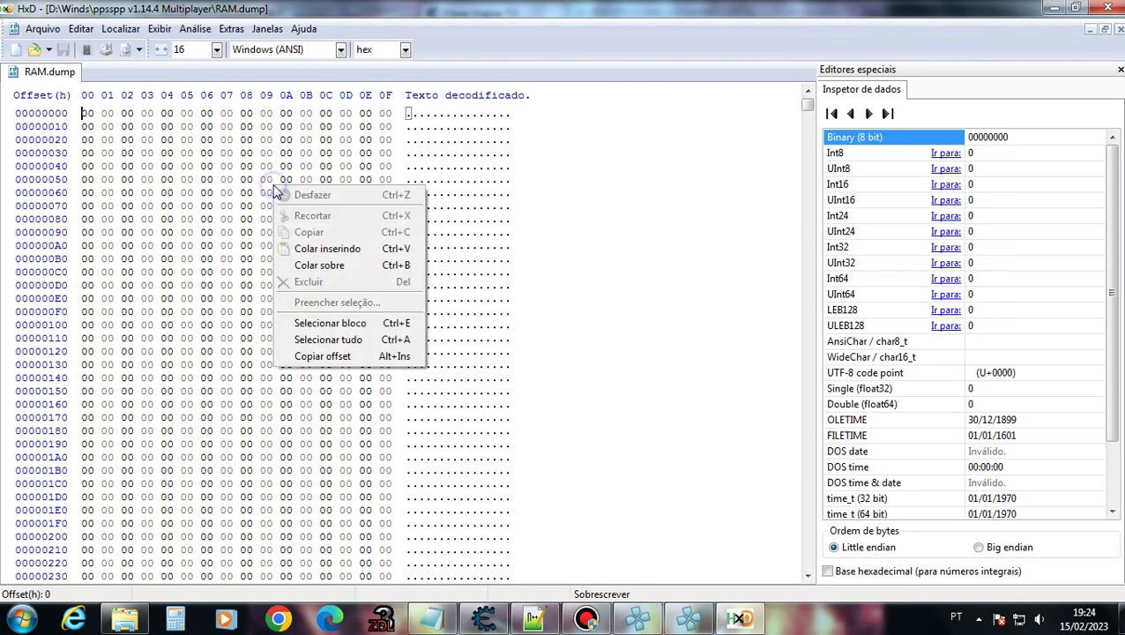
click(216, 176)
click(112, 29)
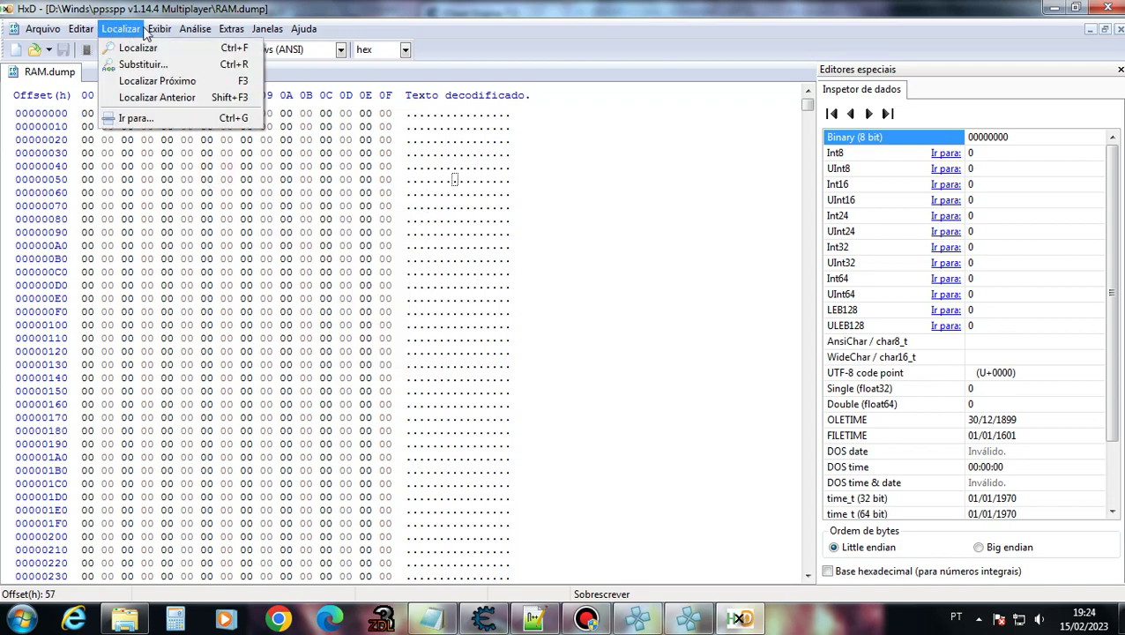
click(140, 47)
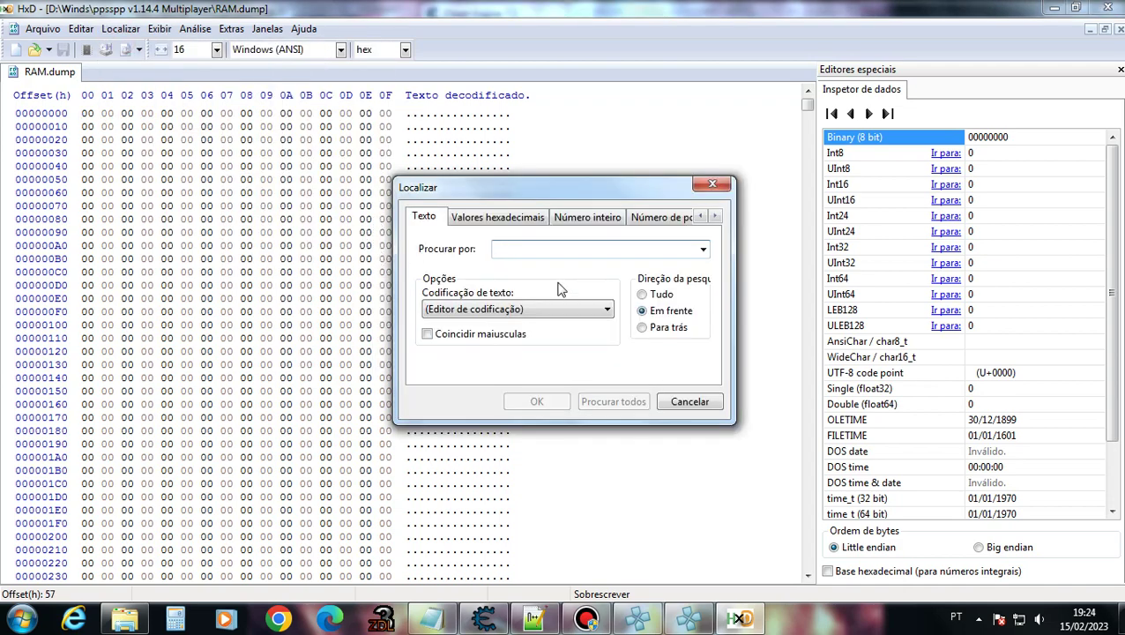
key(ctrl+v)
click(510, 221)
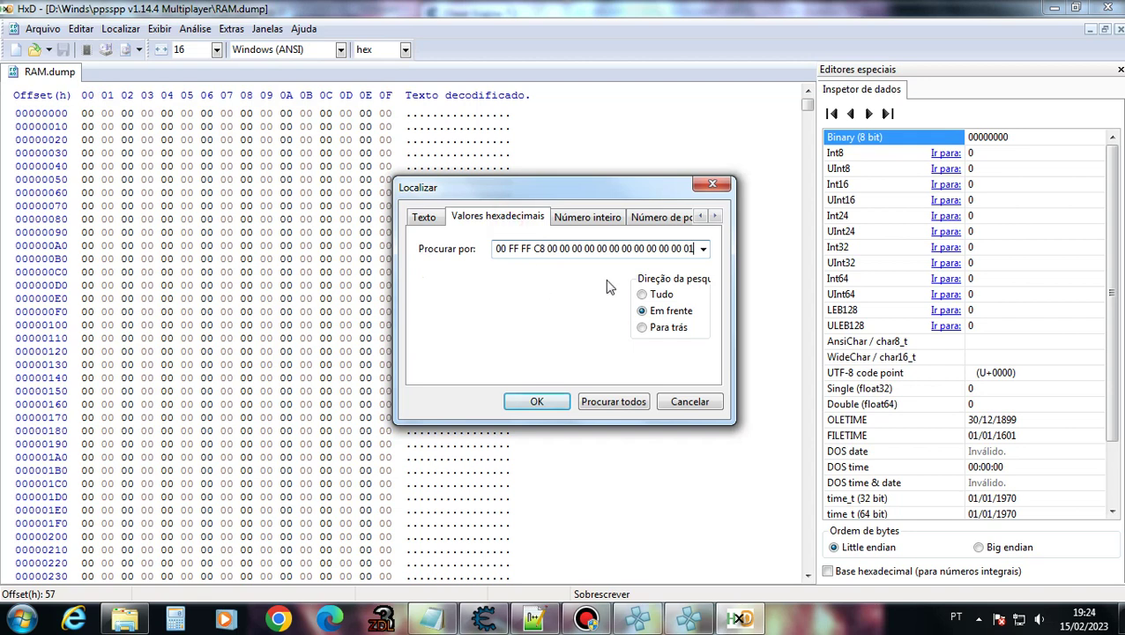
click(646, 292)
double_click(627, 250)
key(ctrl+a)
key(End)
click(537, 403)
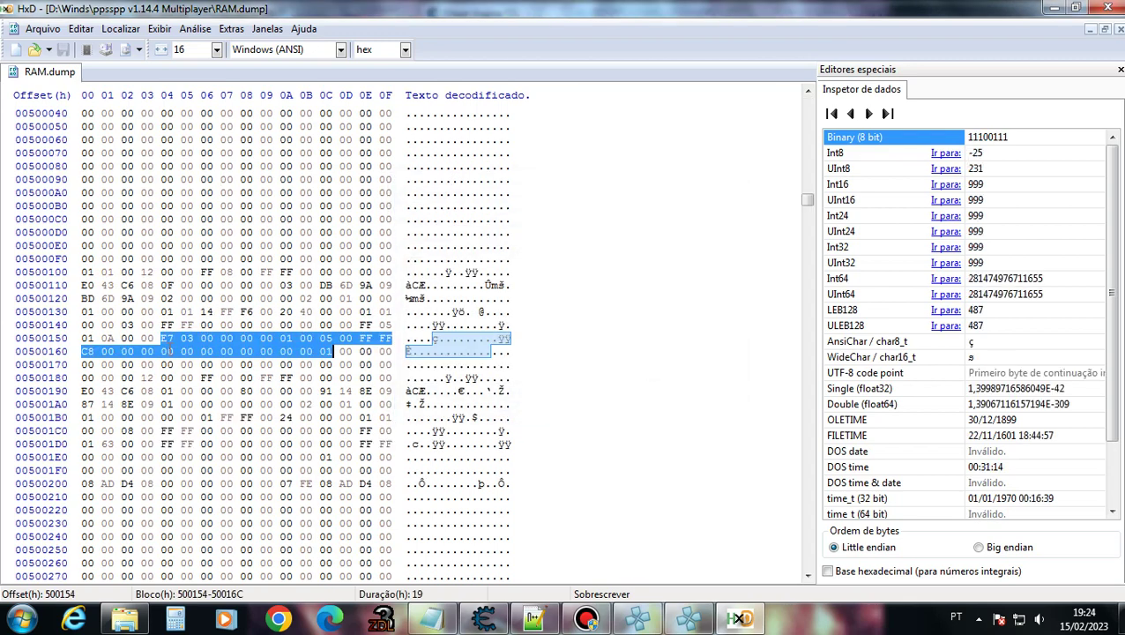
Place the cursor on the E7 byte at offset 500154, and check player 2's ammo in both PPSSPP instances.
click(166, 340)
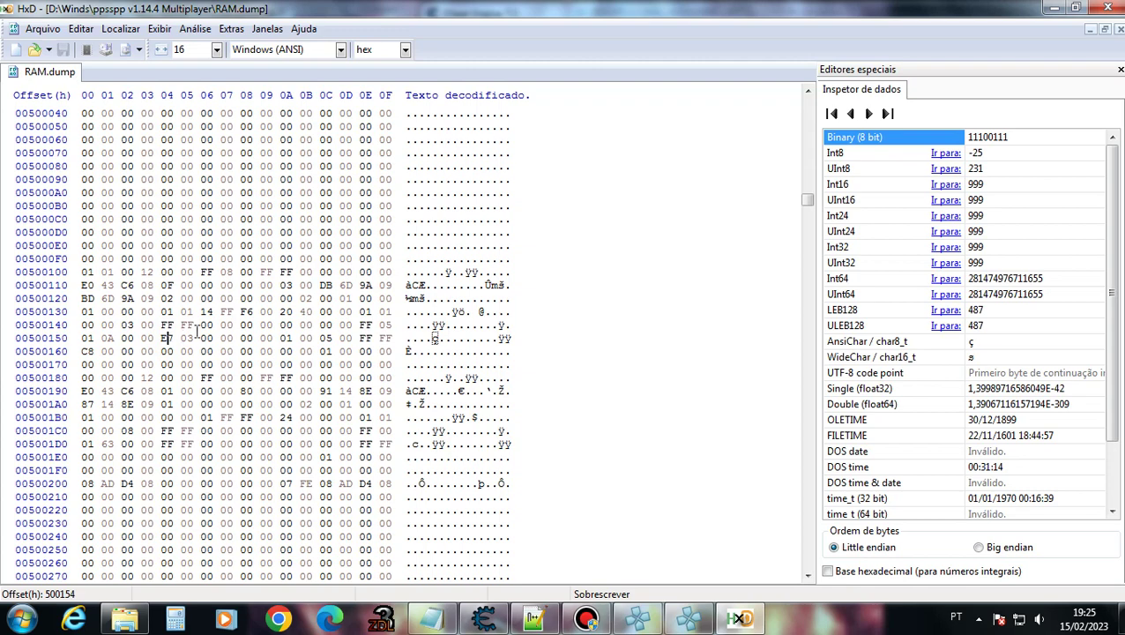
click(688, 619)
click(639, 621)
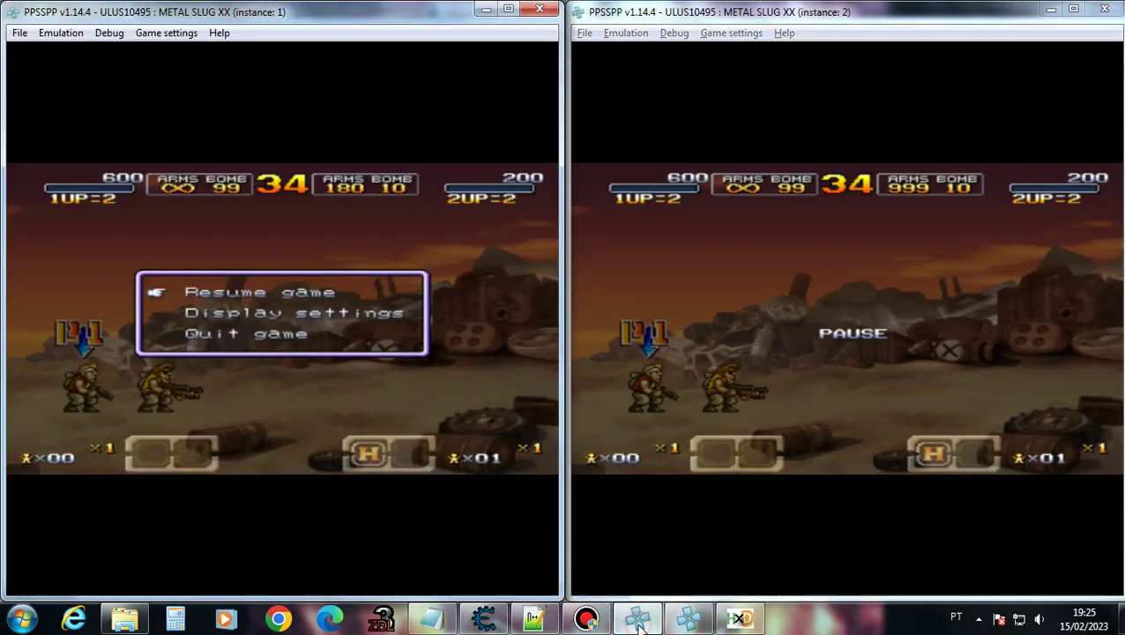
click(823, 294)
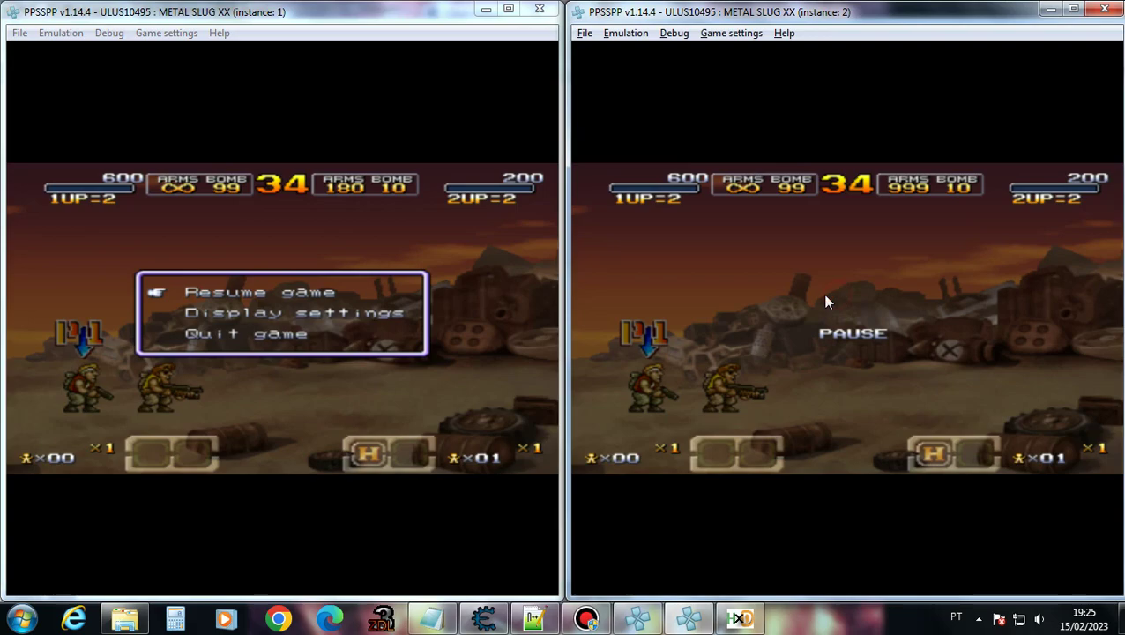
In ULUS10495.ini in Notepad++, duplicate the two-line Infinite Ammo cheat directly below the original.
click(535, 619)
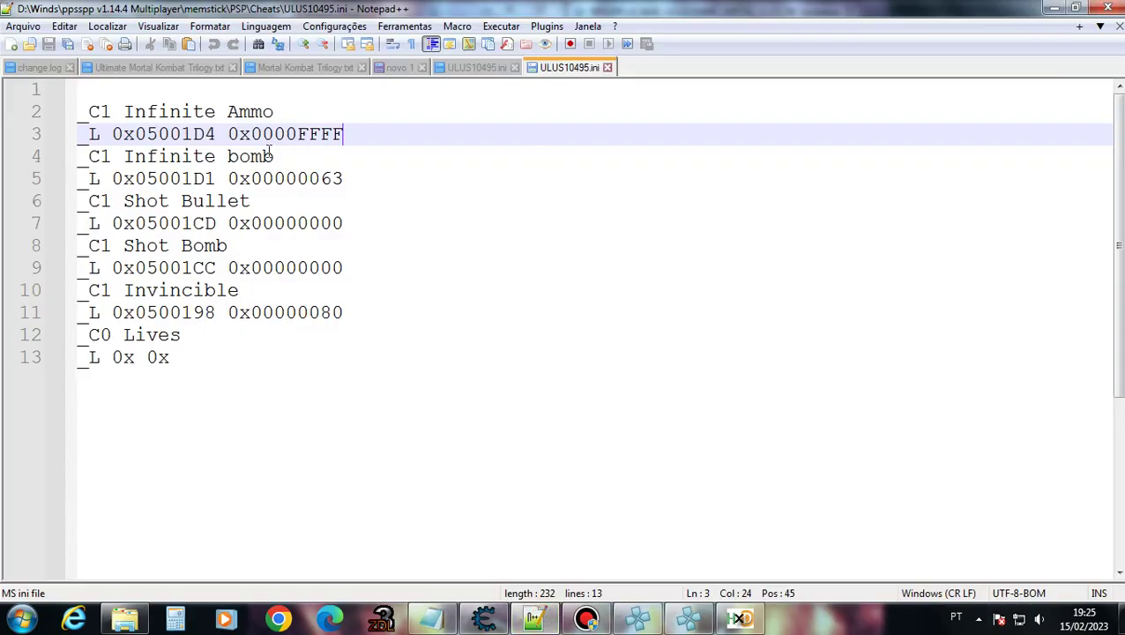
drag(346, 134, 83, 113)
key(ctrl+c)
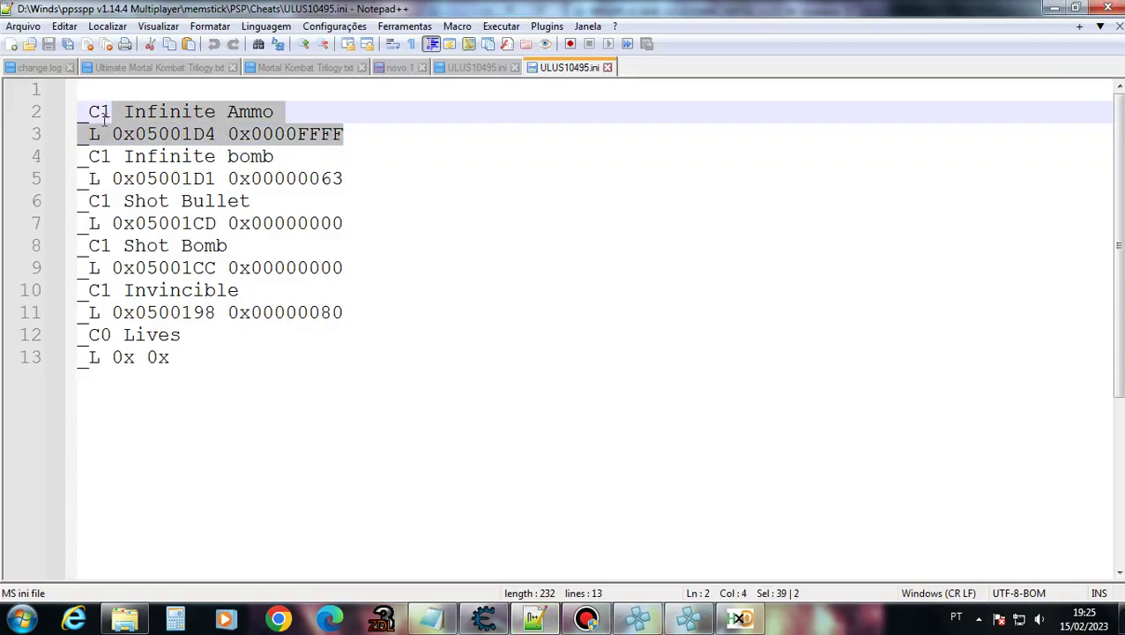
click(356, 132)
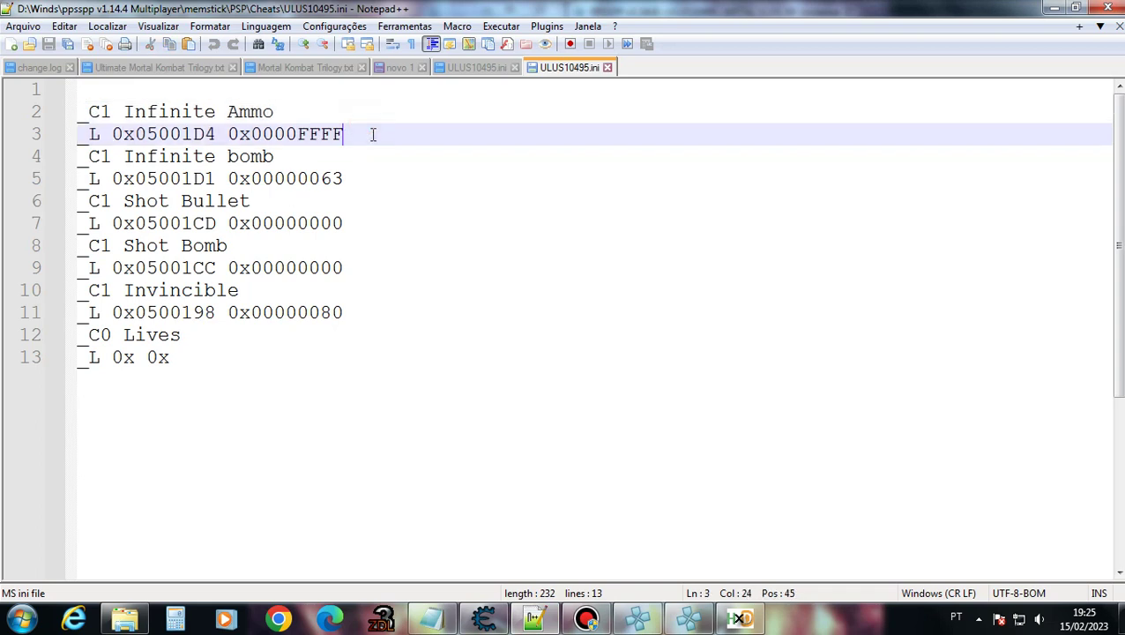
key(Return)
key(ctrl+v)
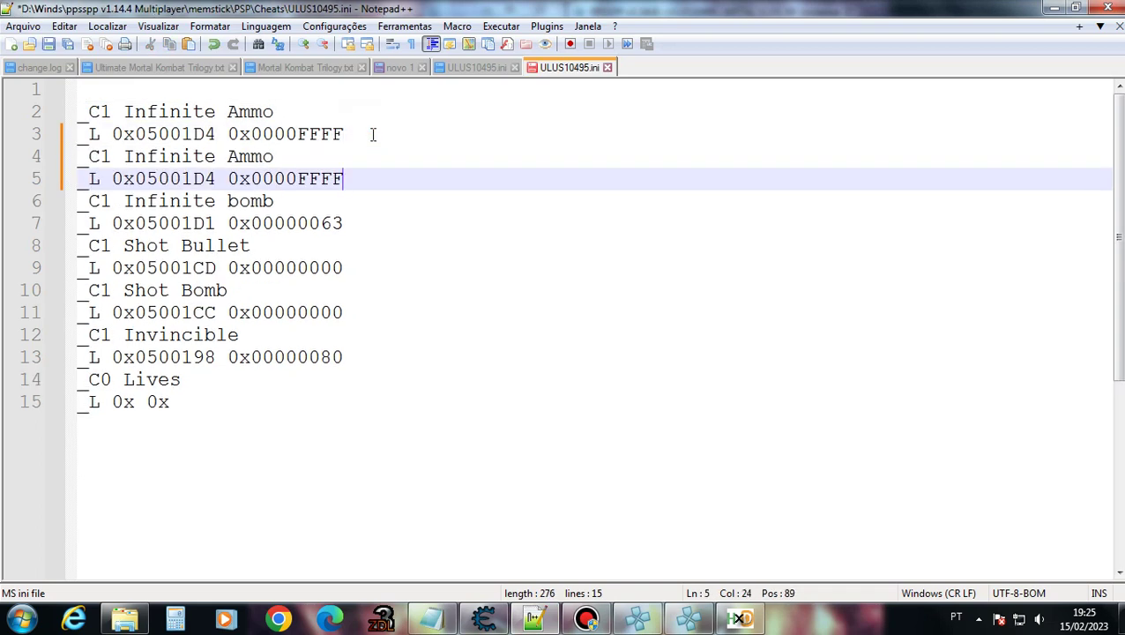
Duplicate the two-line Infinite bomb cheat directly below the original.
click(369, 221)
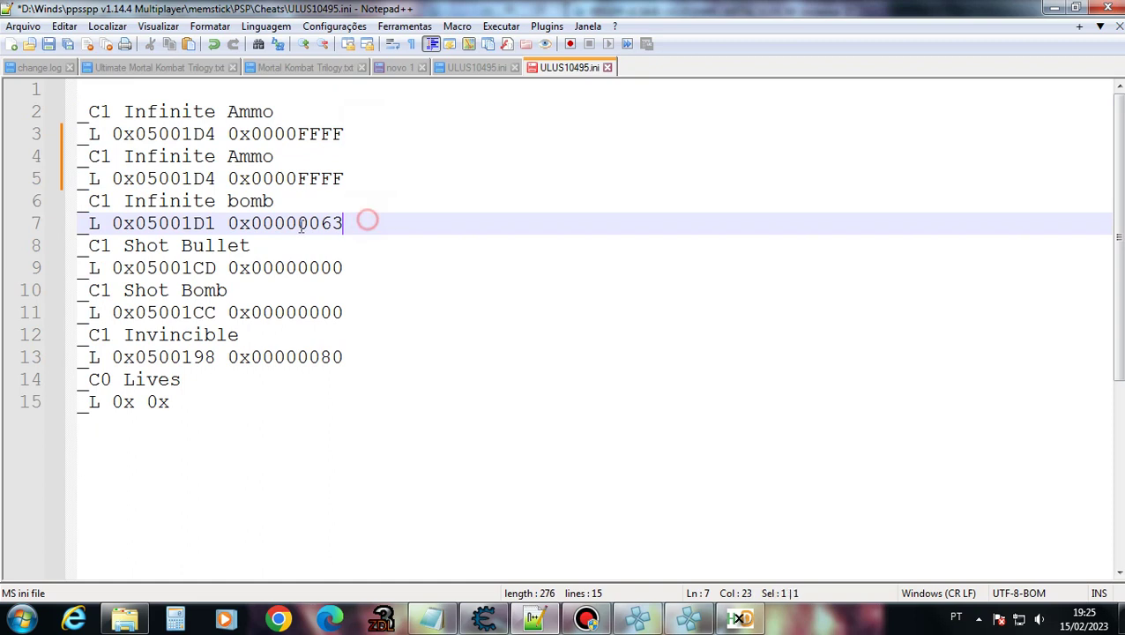
drag(367, 220, 89, 201)
key(ctrl+c)
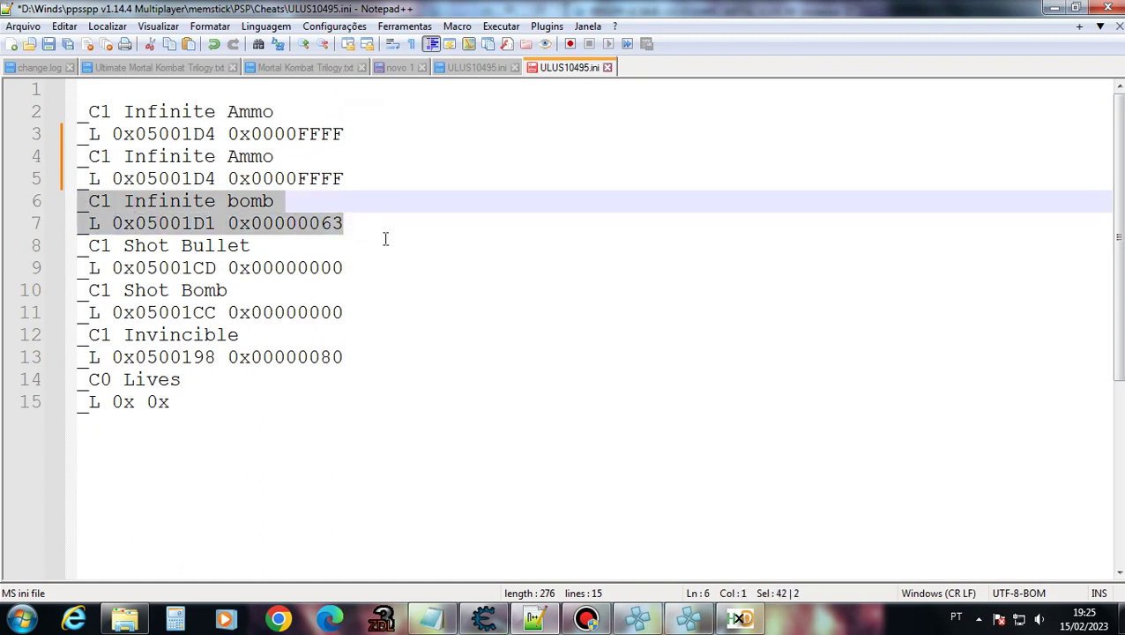
click(386, 233)
key(Return)
text(_)
key(ctrl+v)
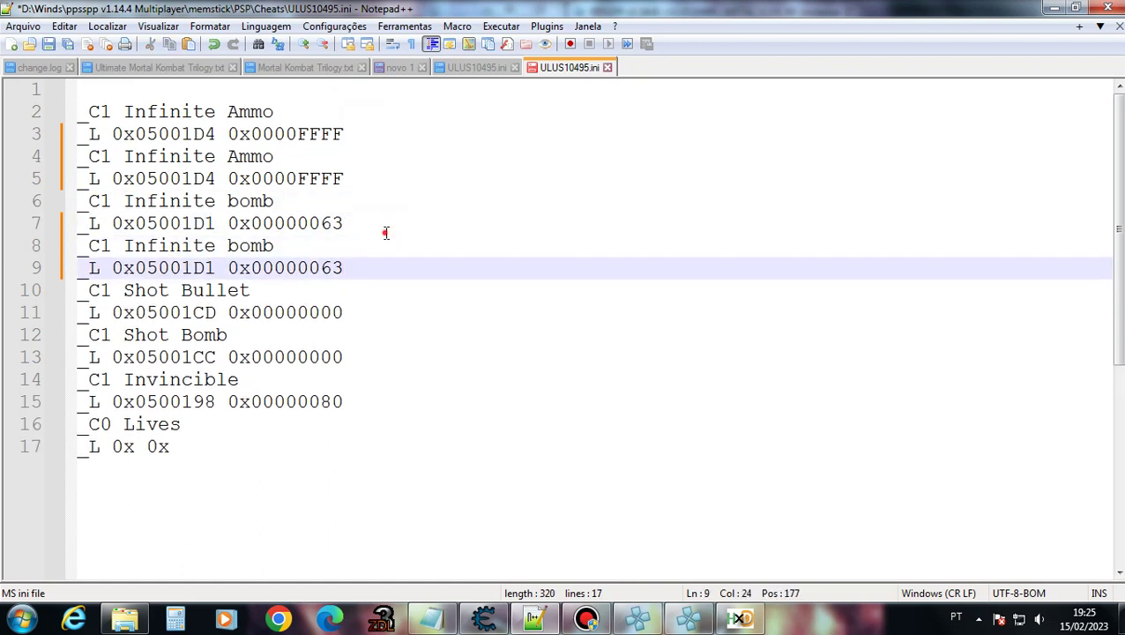
click(386, 233)
Switch to HxD and copy the offset of the E7 byte at 500154.
click(180, 224)
click(181, 182)
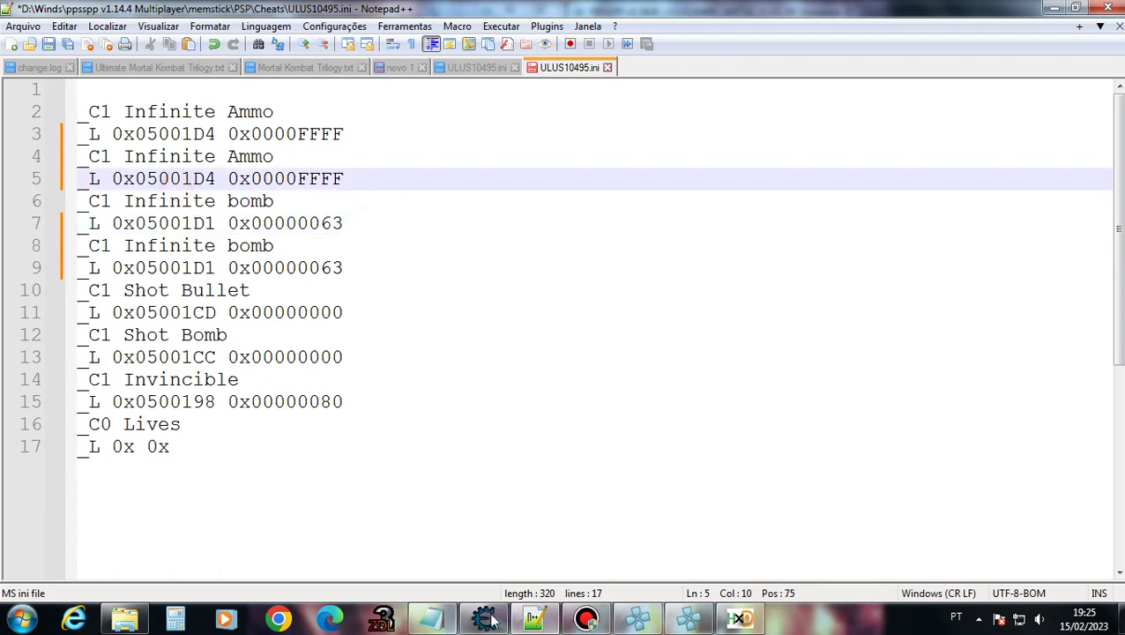
click(739, 618)
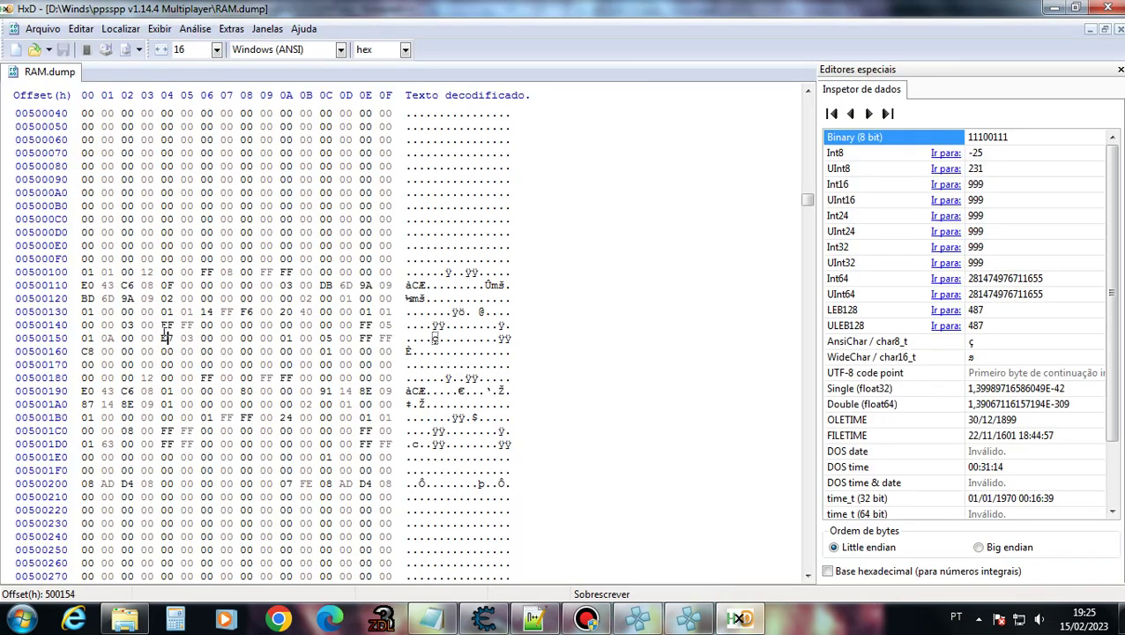
right_click(167, 336)
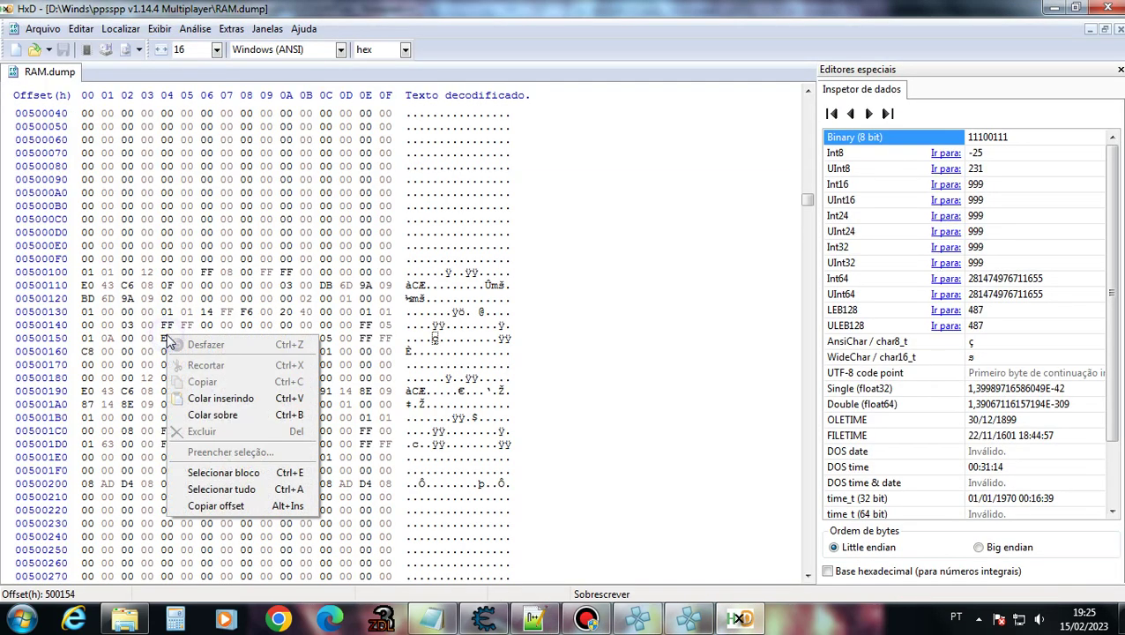
click(211, 504)
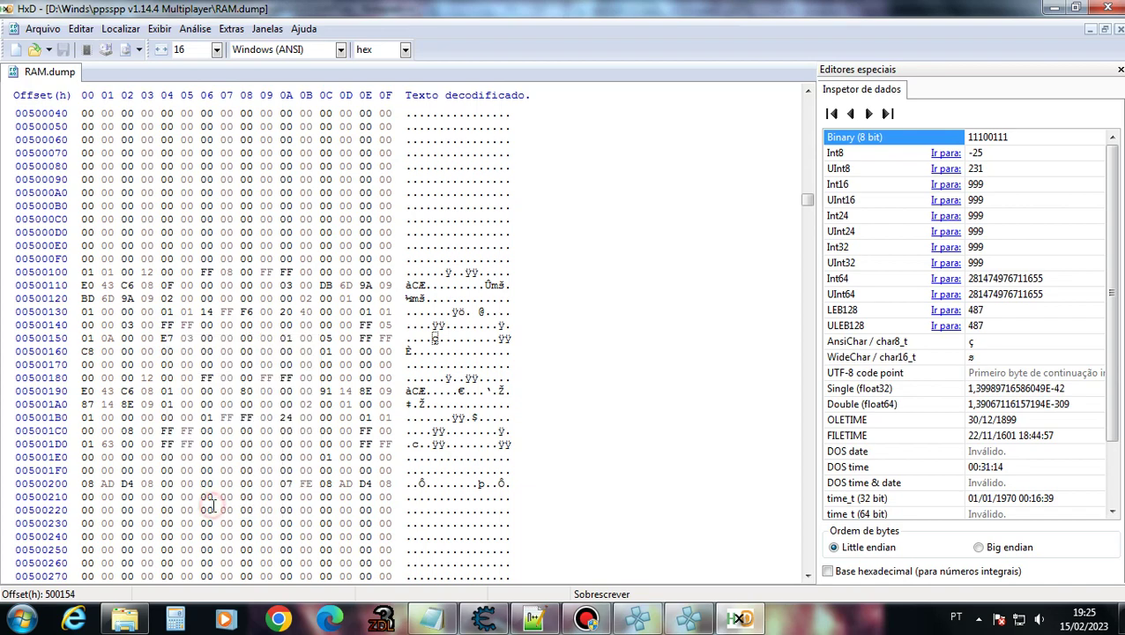
Switch to Notepad++, set the address of the second Infinite Ammo cheat to 0x0500154, and save the file.
click(534, 619)
click(396, 160)
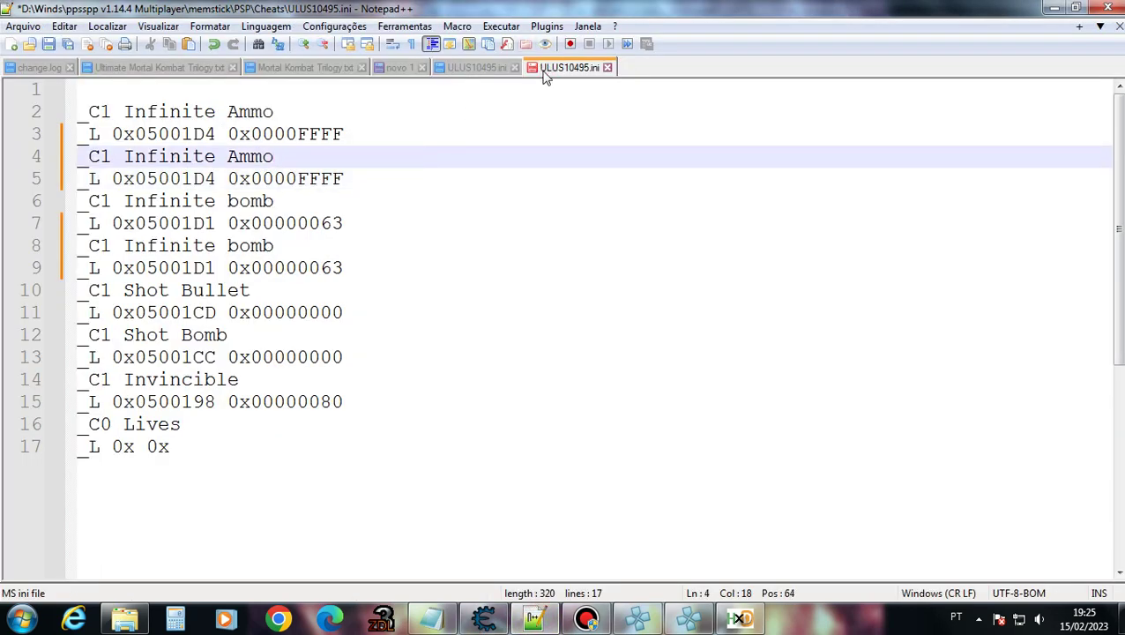
click(267, 156)
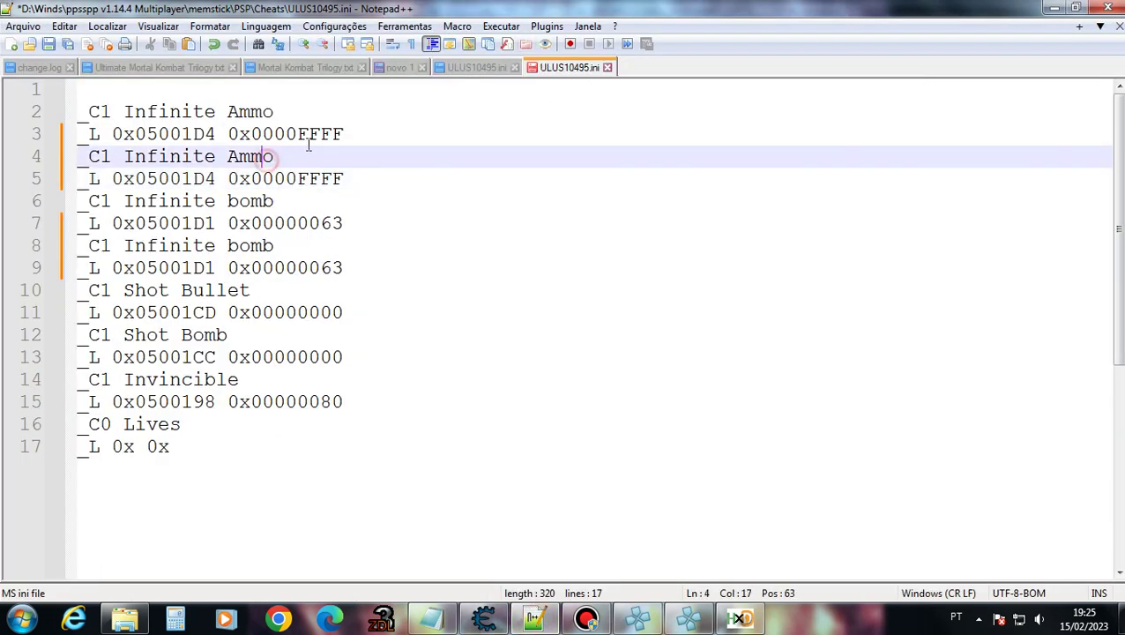
click(344, 179)
click(183, 177)
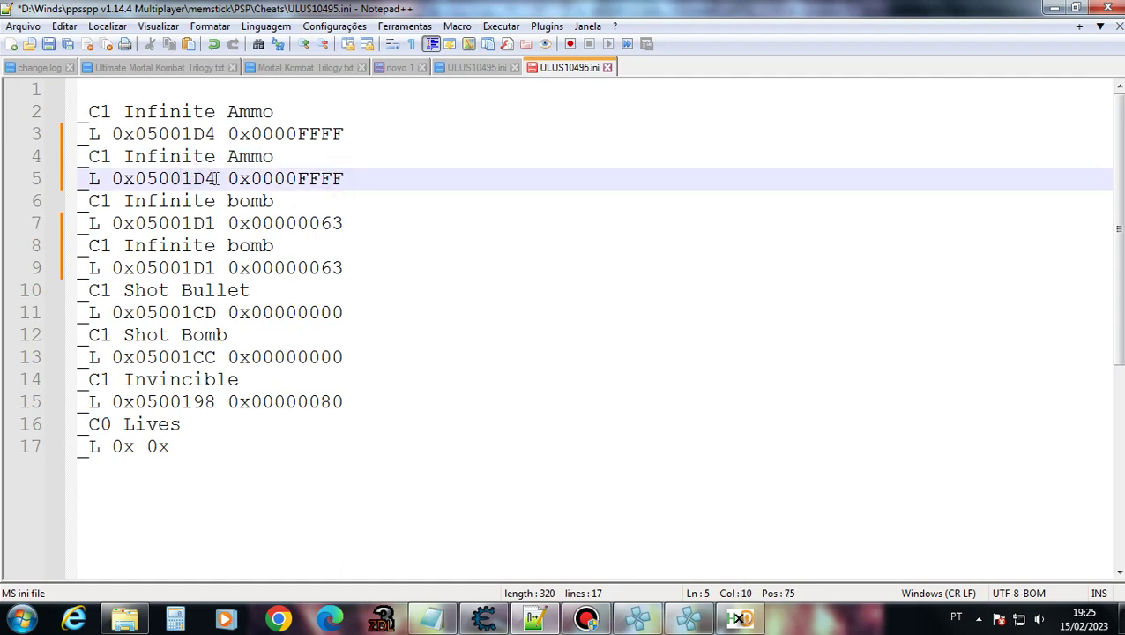
triple_click(173, 179)
click(148, 179)
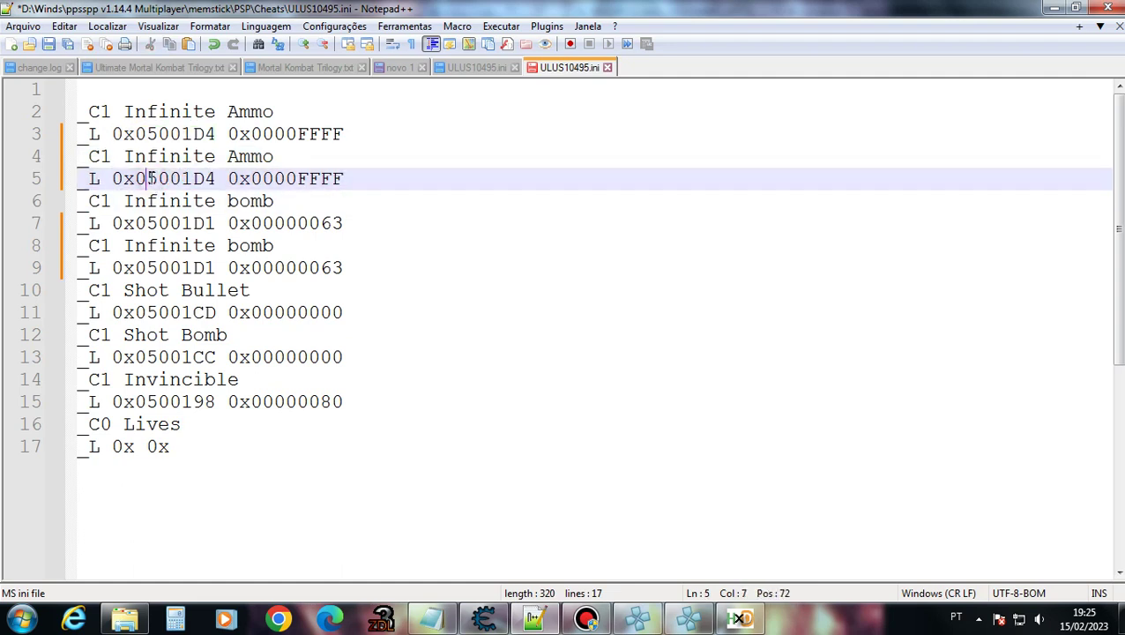
drag(148, 178, 215, 179)
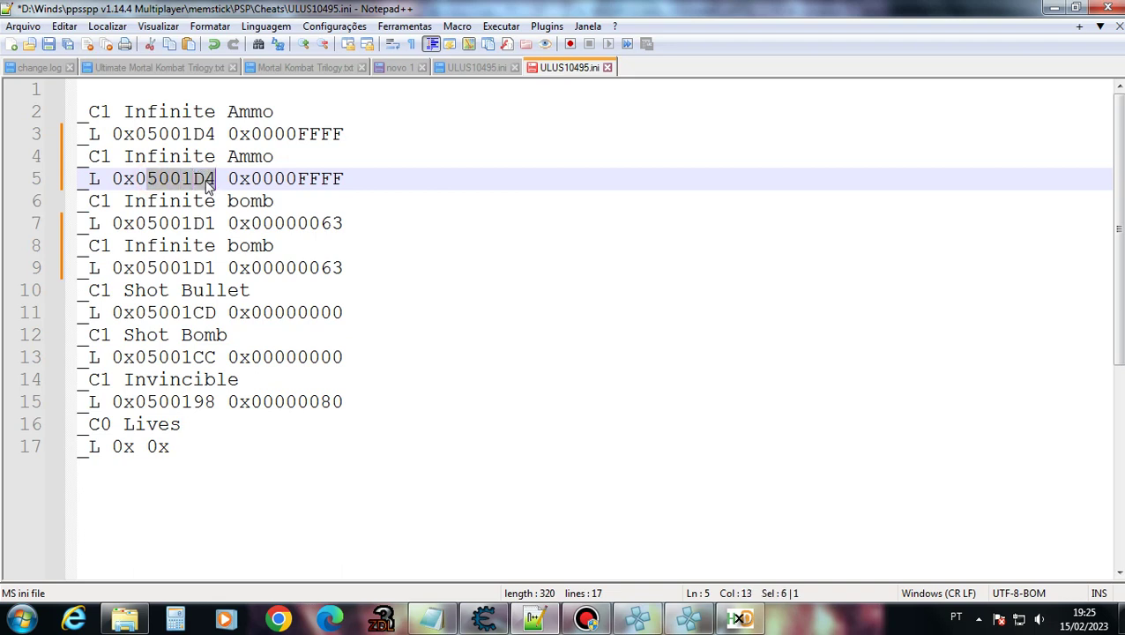
text(500154)
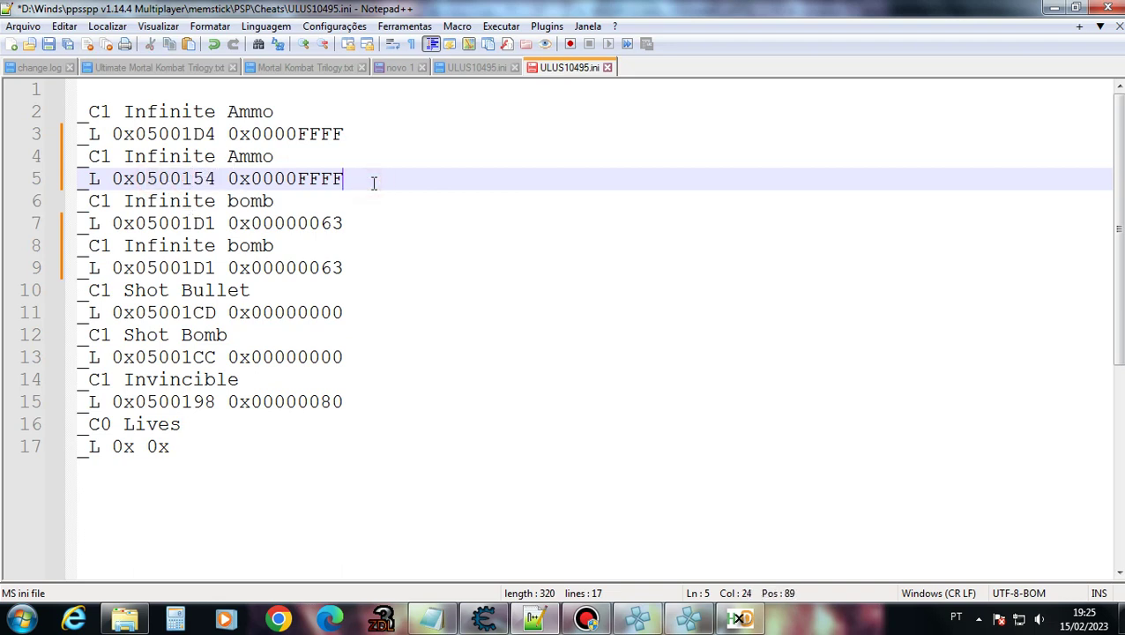
click(47, 46)
click(476, 69)
click(196, 156)
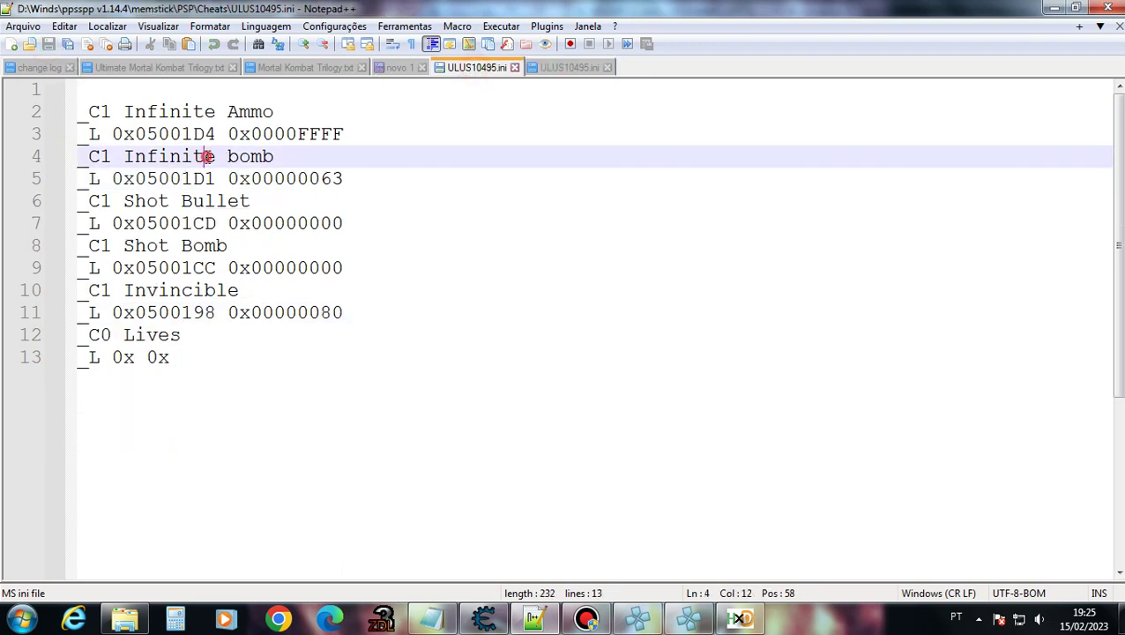
click(273, 156)
click(361, 139)
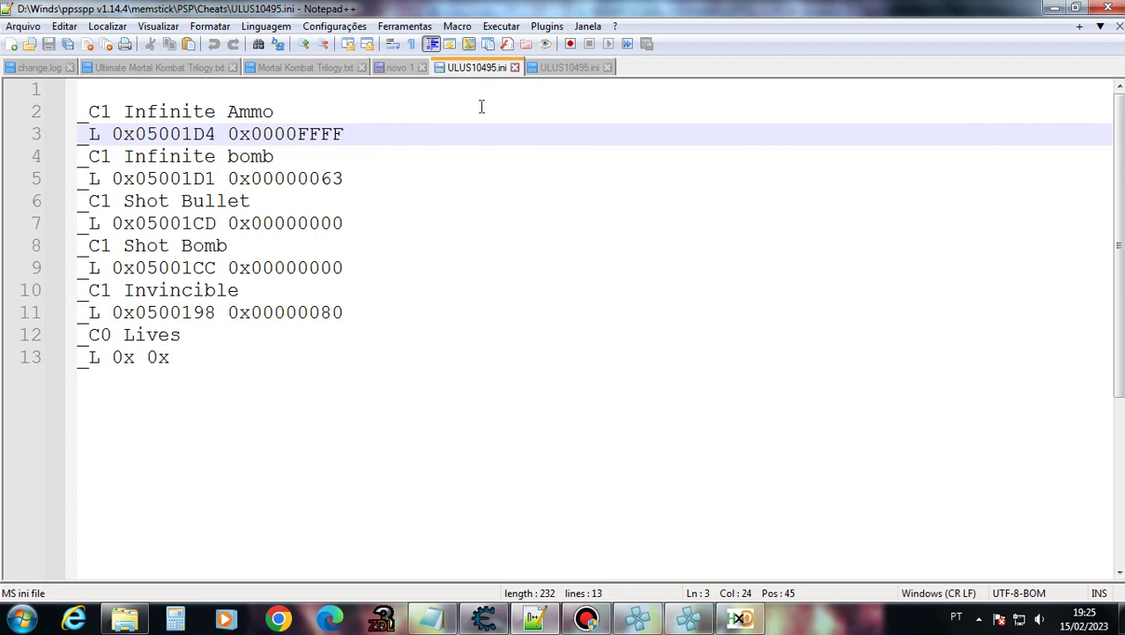
click(552, 71)
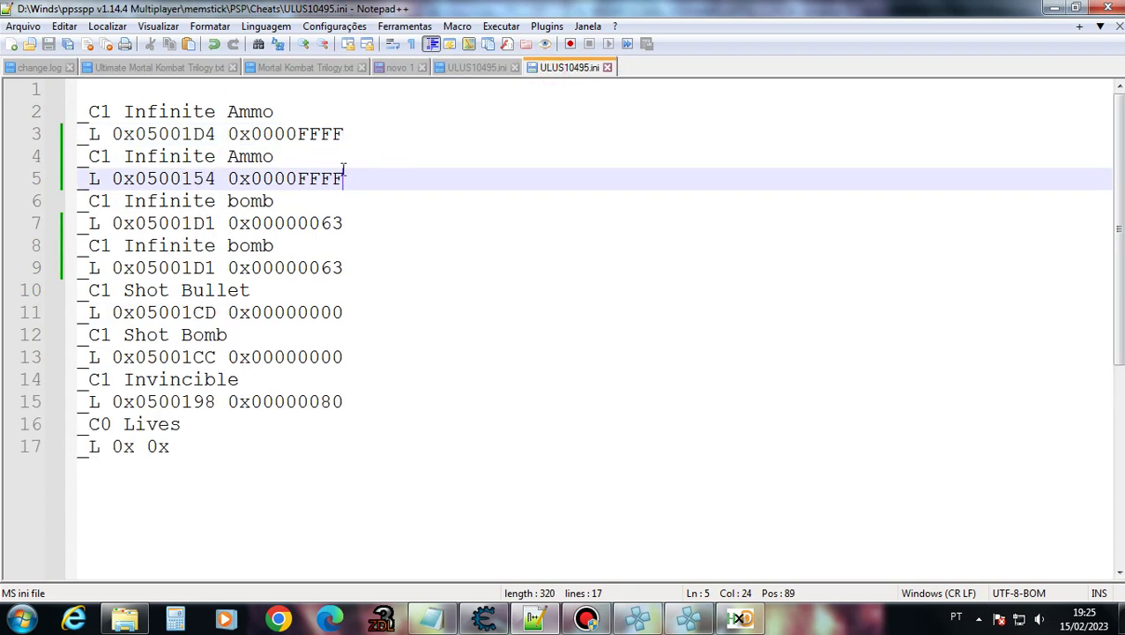
Delete the second Infinite Ammo title line and extend the remaining title to "Infinite Ammo P1 e P2".
drag(353, 180, 88, 157)
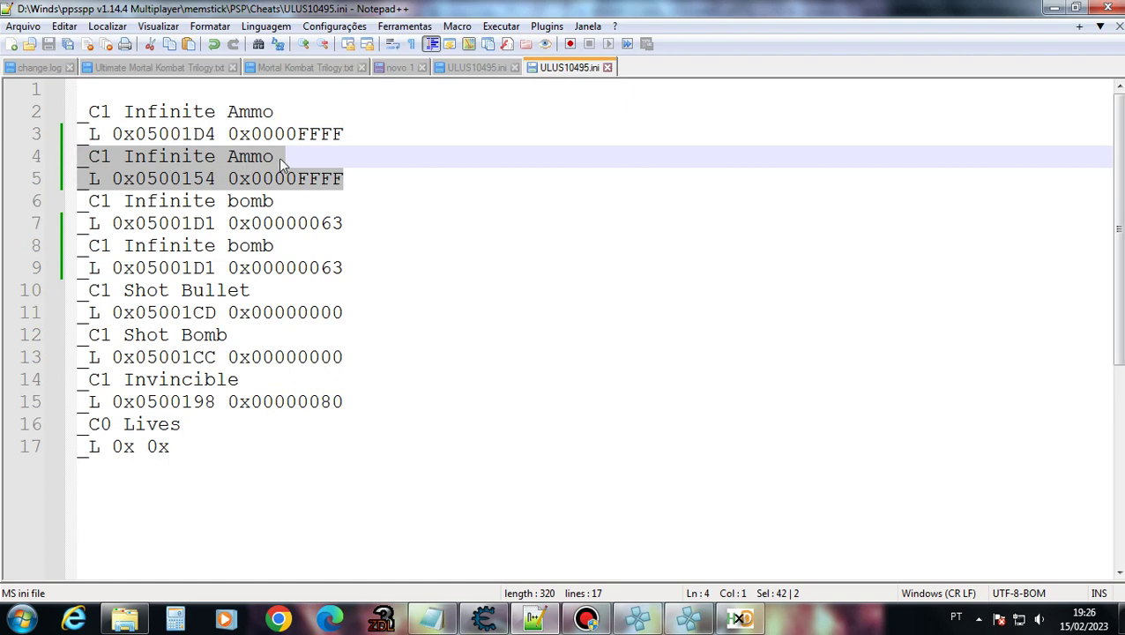
drag(278, 157, 78, 158)
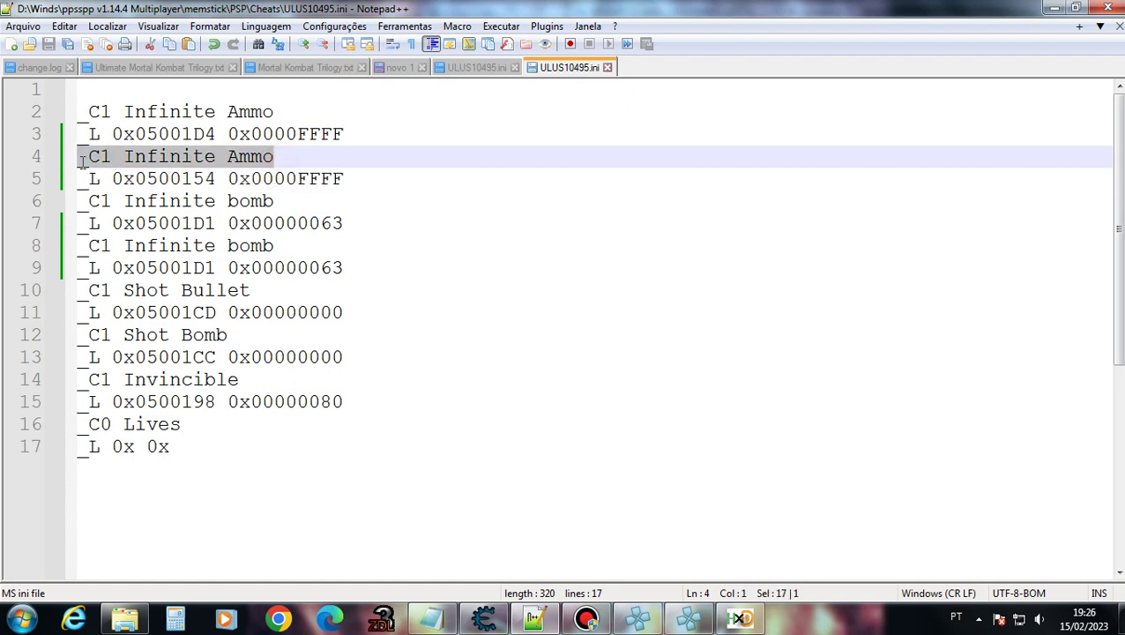
key(BackSpace)
key(BackSpace)
click(300, 111)
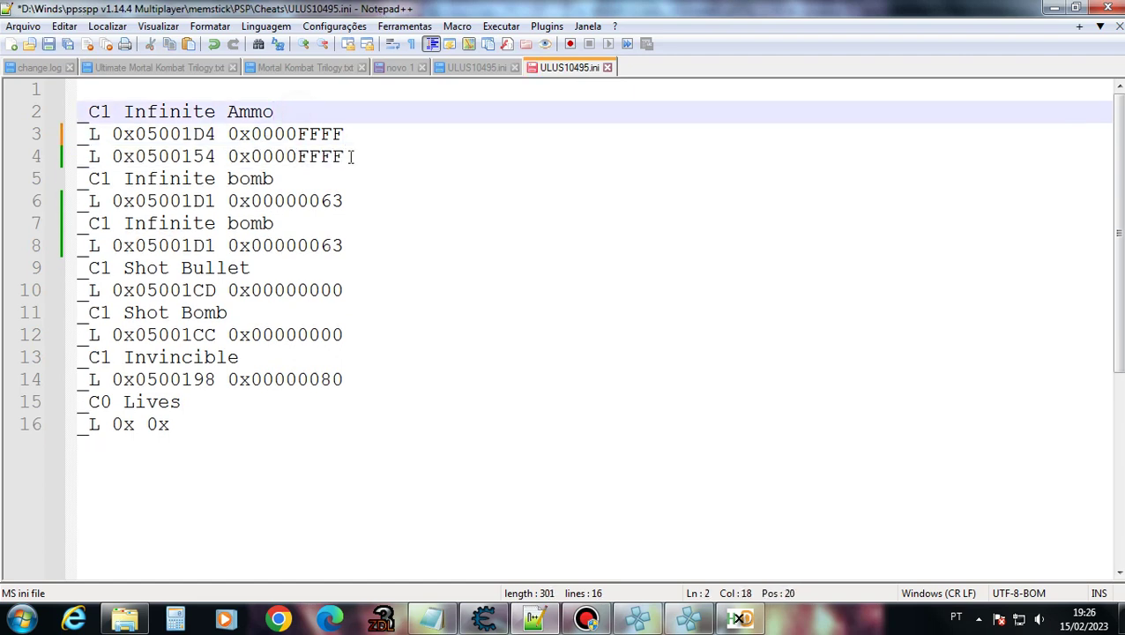
drag(352, 156, 80, 141)
click(288, 111)
text(P1 e P2)
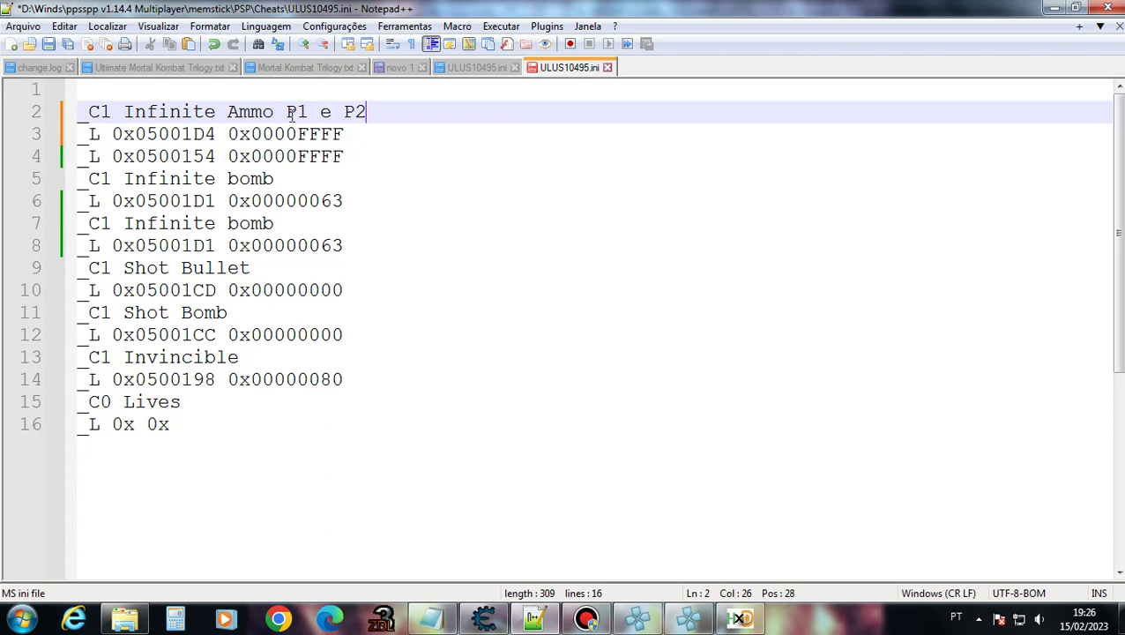
Replace the Infinite Ammo cheat in the other ULUS10495.ini with the three-line P1 e P2 version, and save both files.
drag(351, 156, 61, 109)
key(ctrl+c)
click(467, 67)
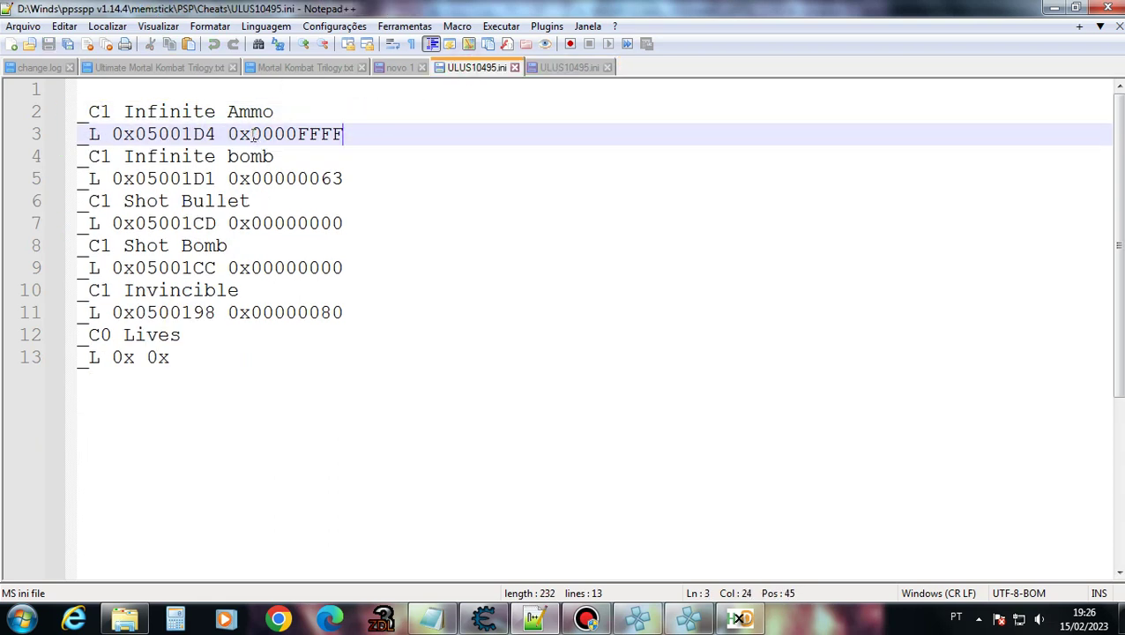
drag(355, 134, 92, 113)
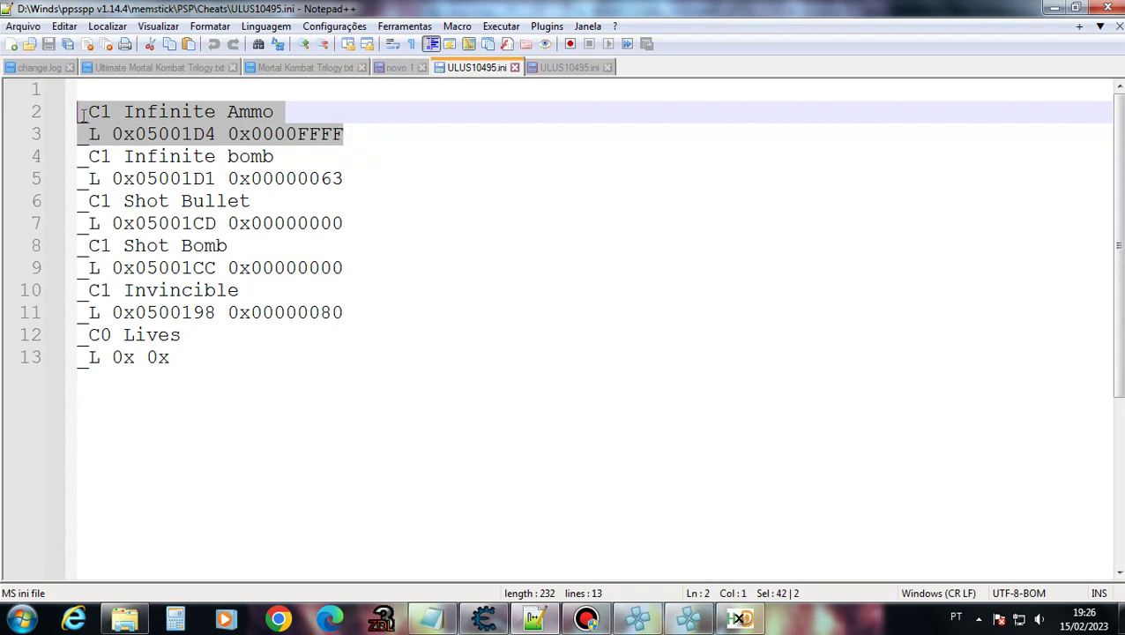
key(ctrl+v)
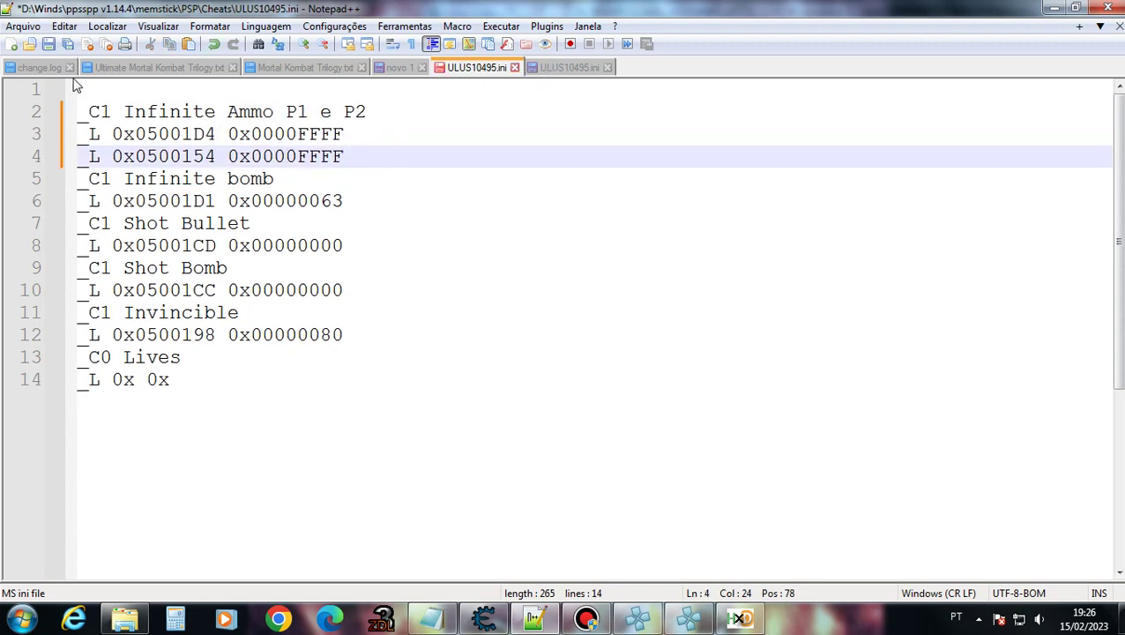
click(552, 67)
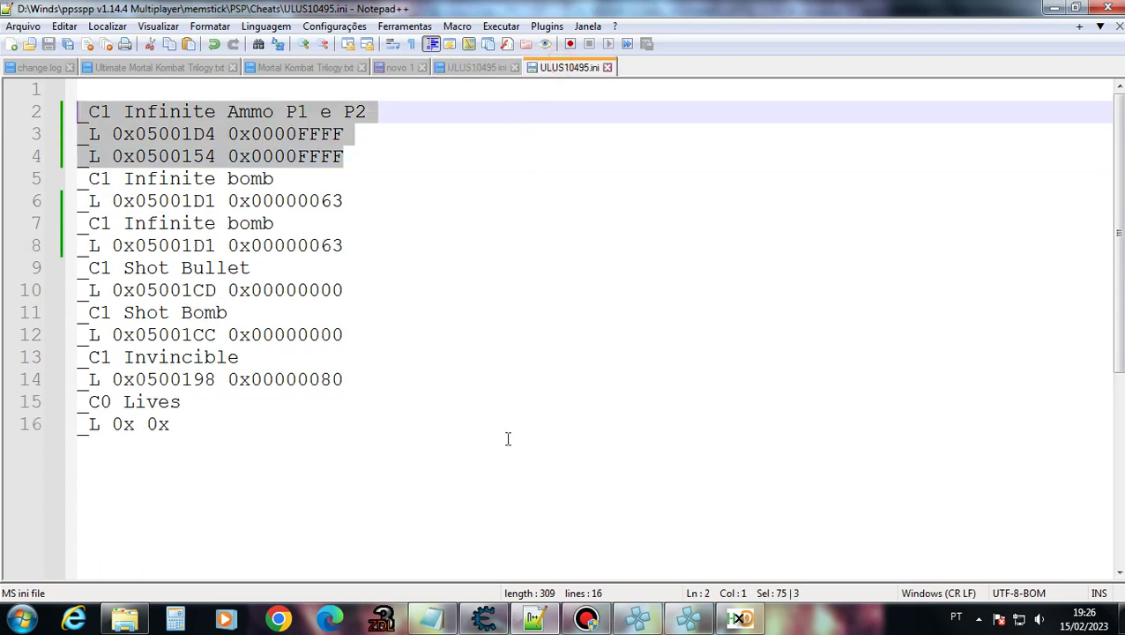
Switch to the PPSSPP windows, resume Metal Slug XX, and move player 1 forward through the level.
click(667, 617)
click(636, 617)
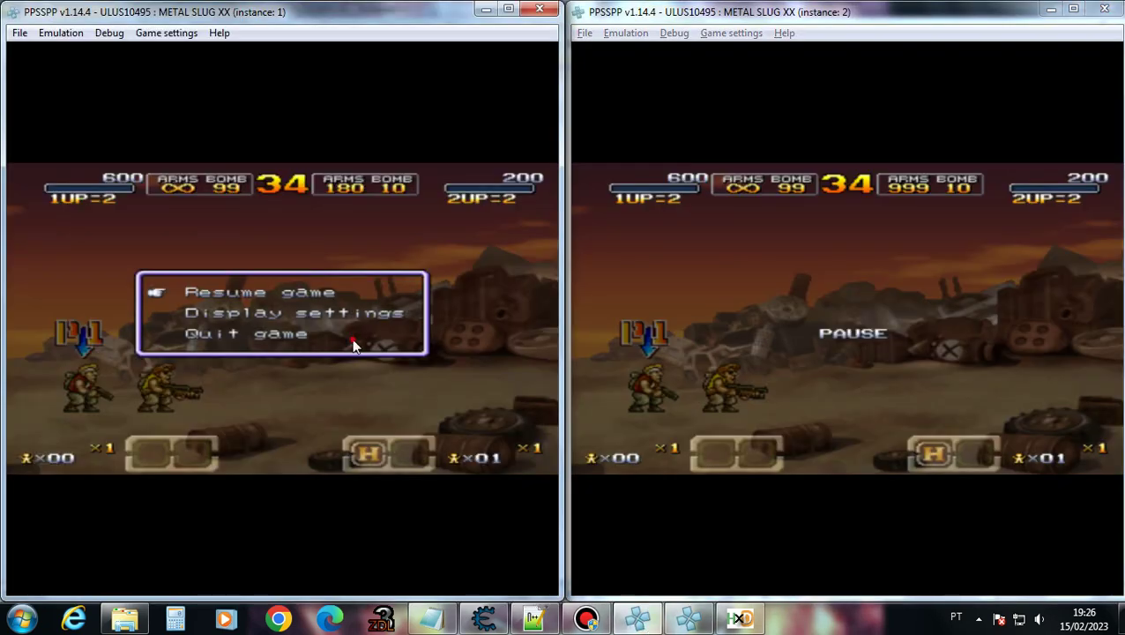
key(space)
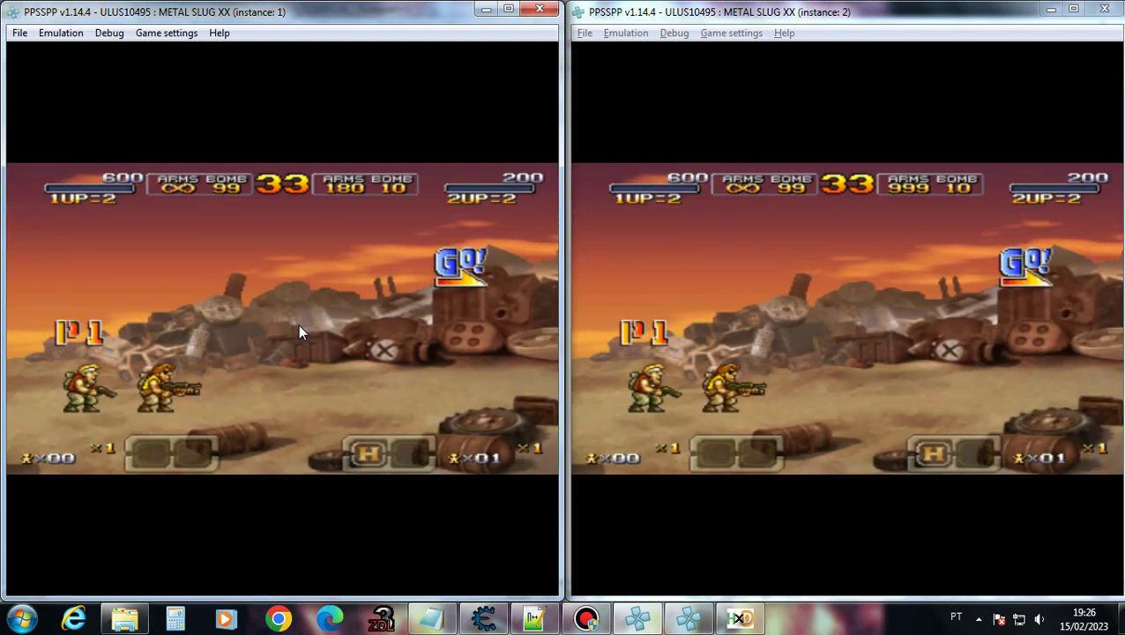
key(Right)
key(Right)
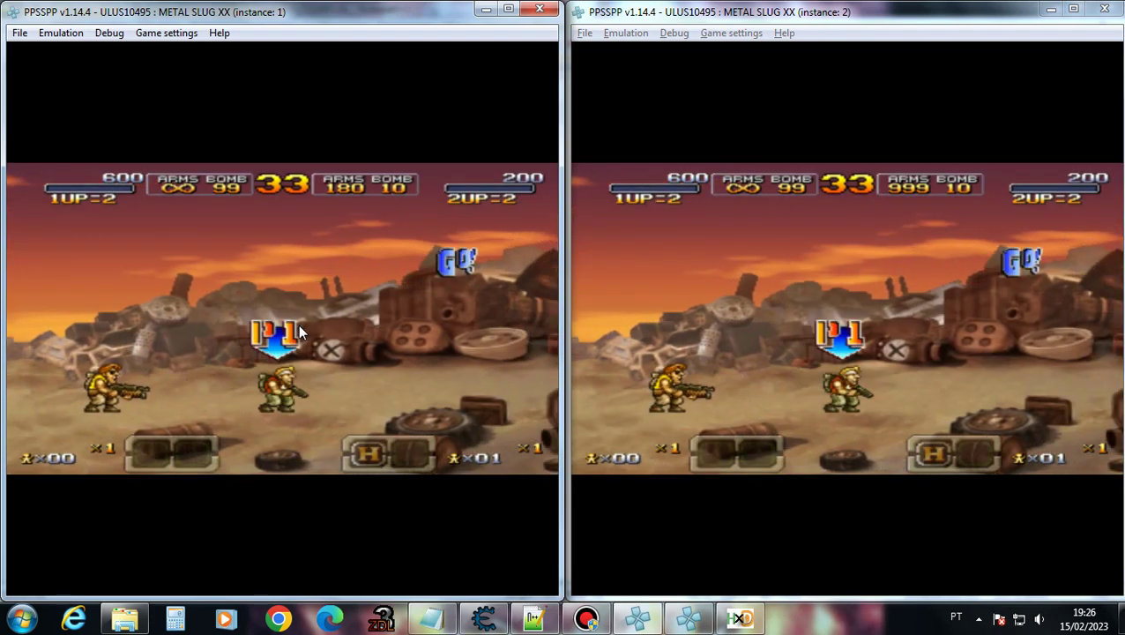
key(Right)
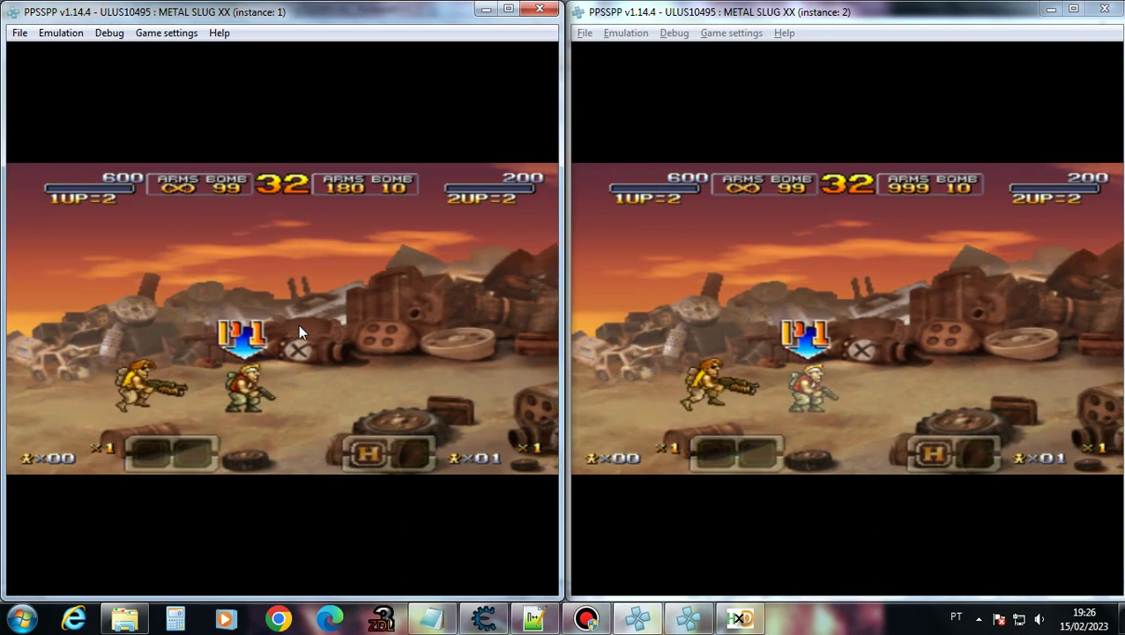
key(Right)
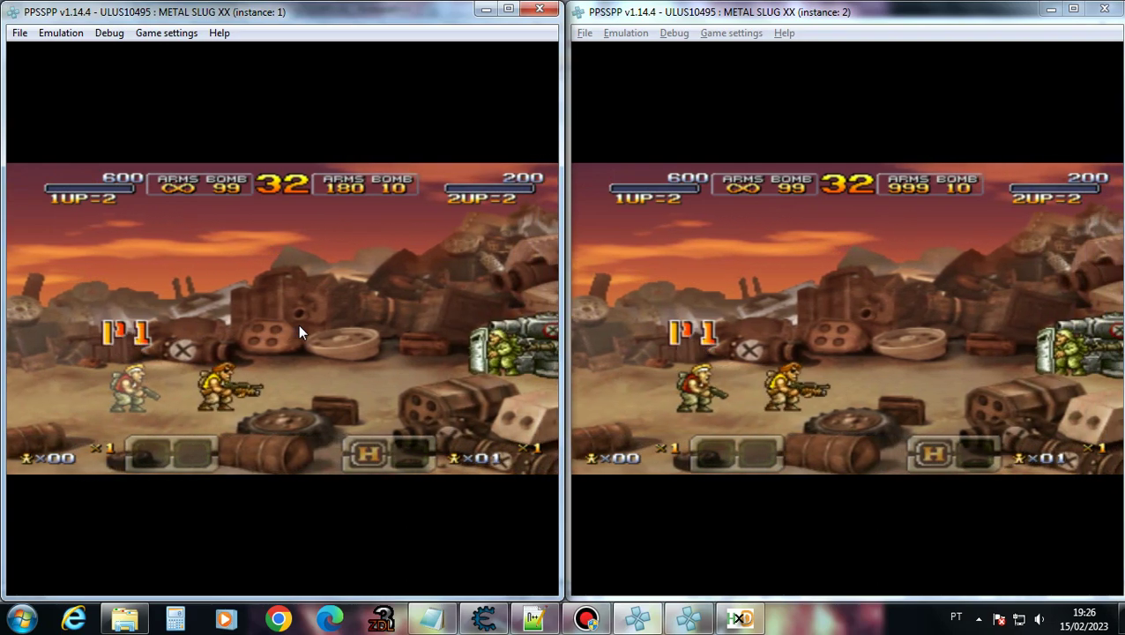
key(Right)
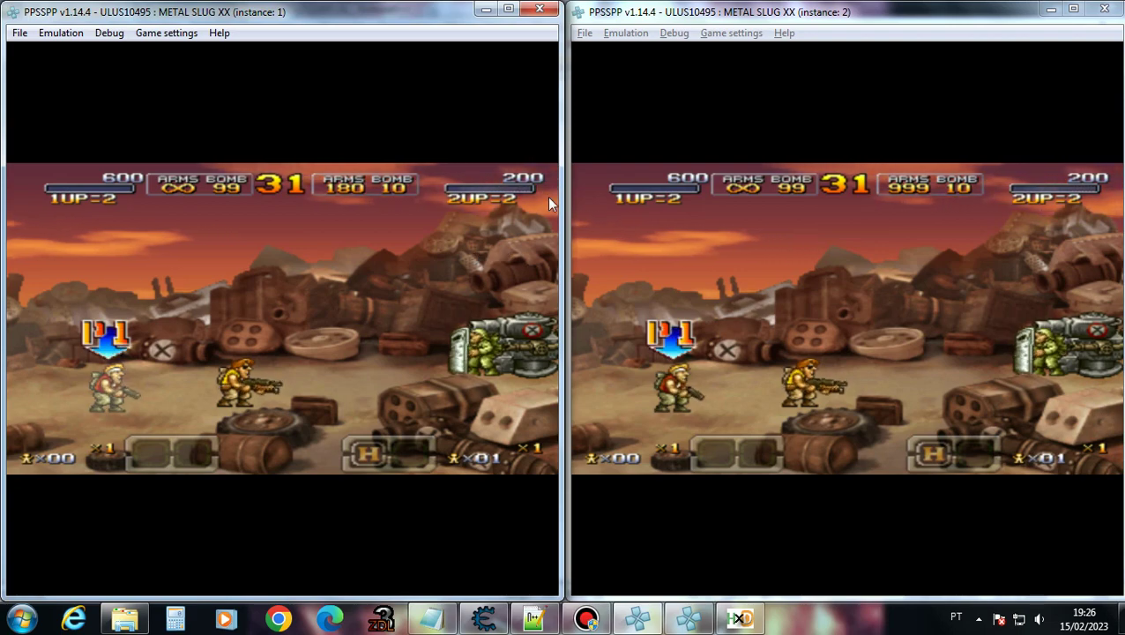
Open the cheat list in both PPSSPP instances and toggle Infinite Ammo P1 e P2 off and back on in each.
key(Escape)
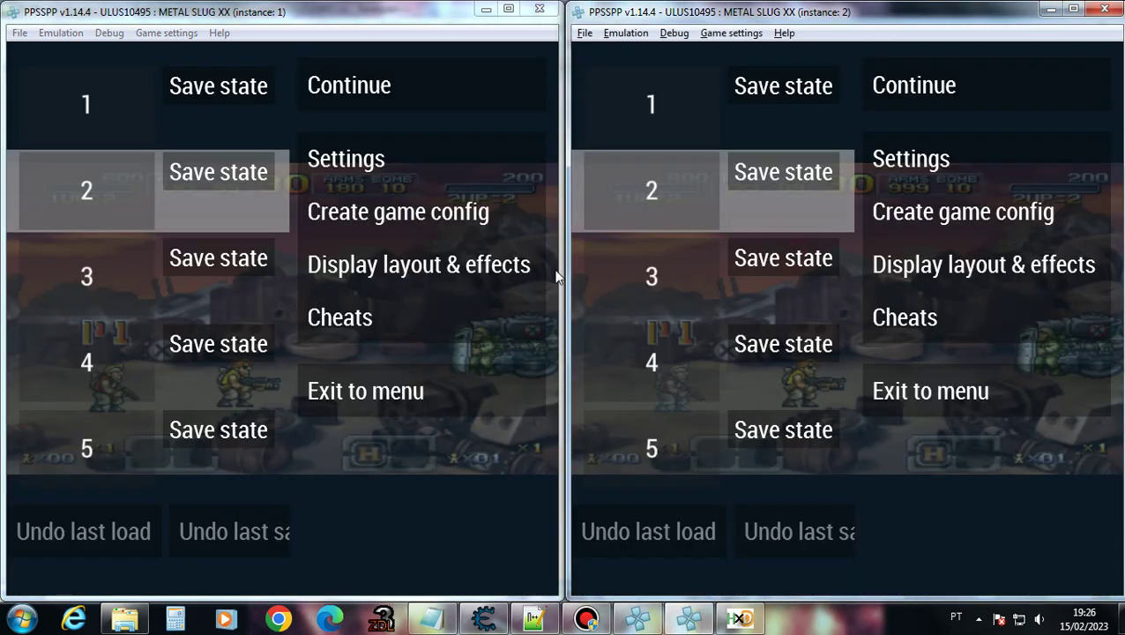
click(466, 338)
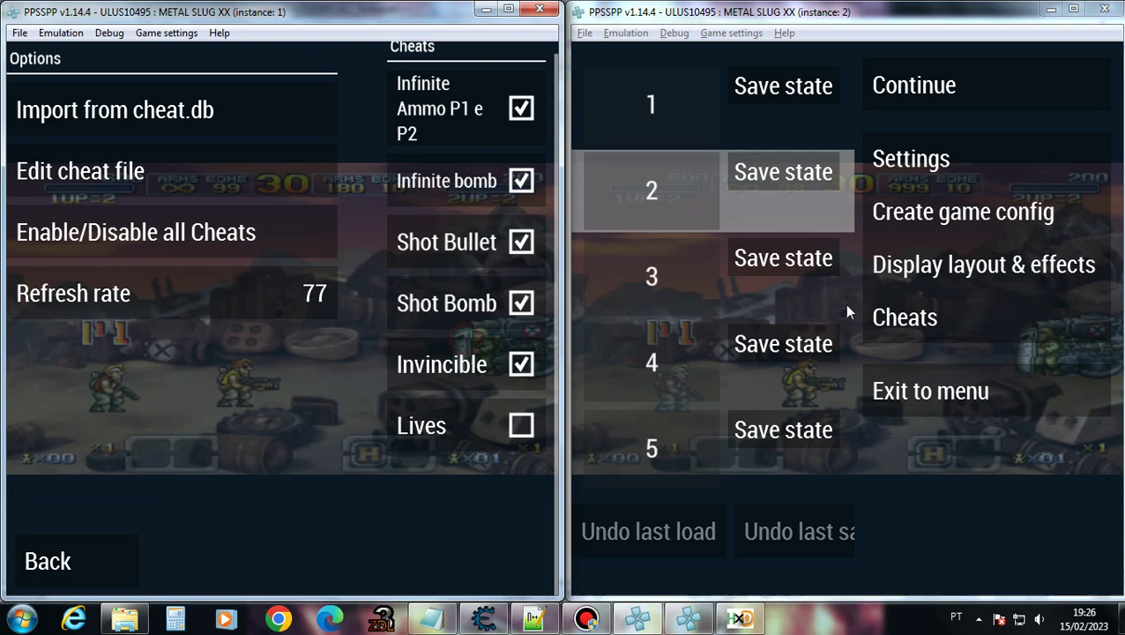
click(949, 312)
click(1016, 129)
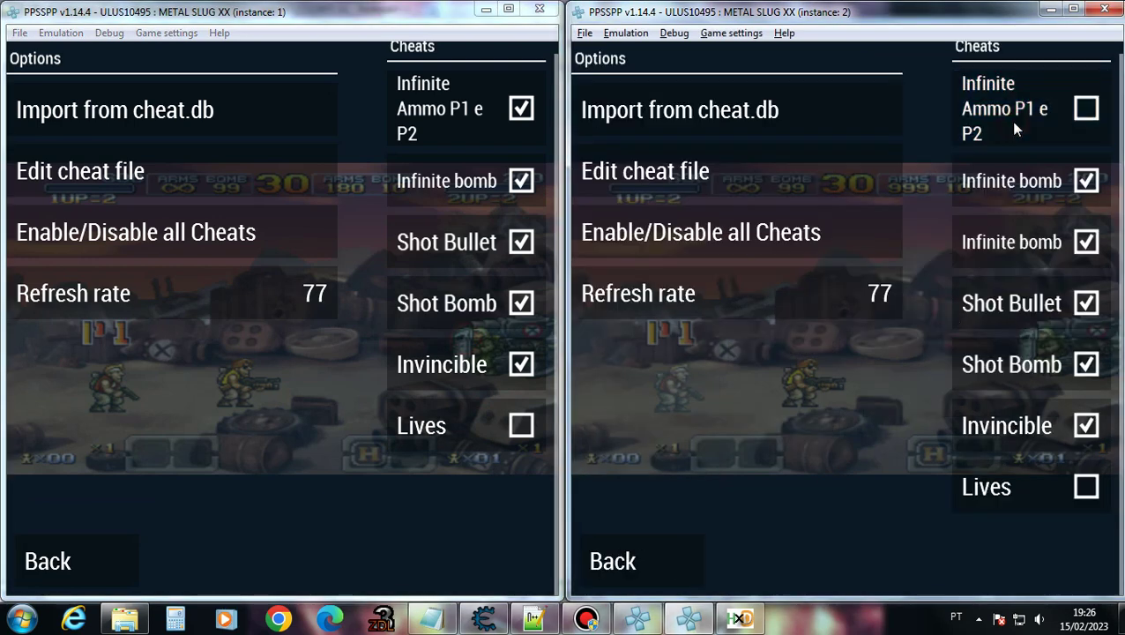
click(482, 110)
click(493, 110)
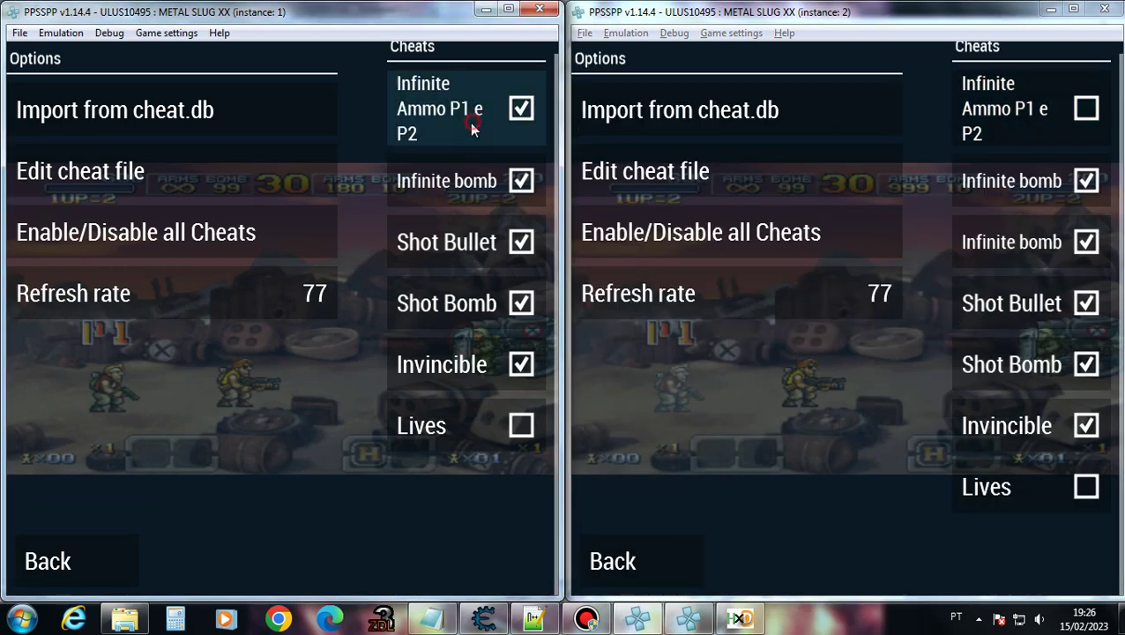
click(1000, 110)
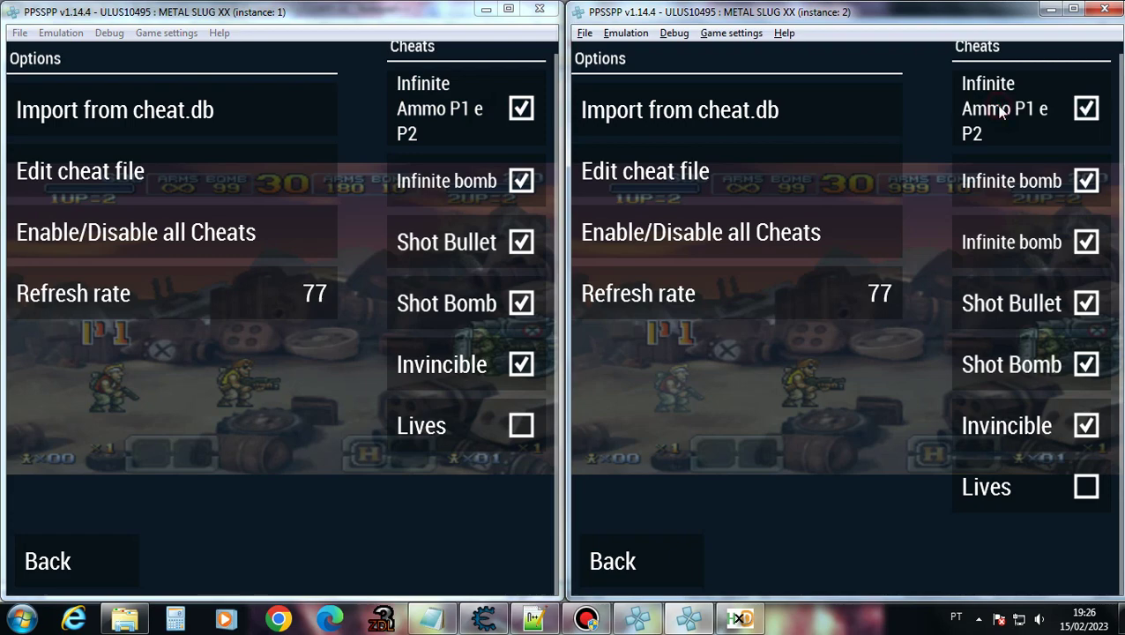
Close the cheat lists, return both instances to the running game, and pause the game in instance 1.
click(639, 564)
click(61, 562)
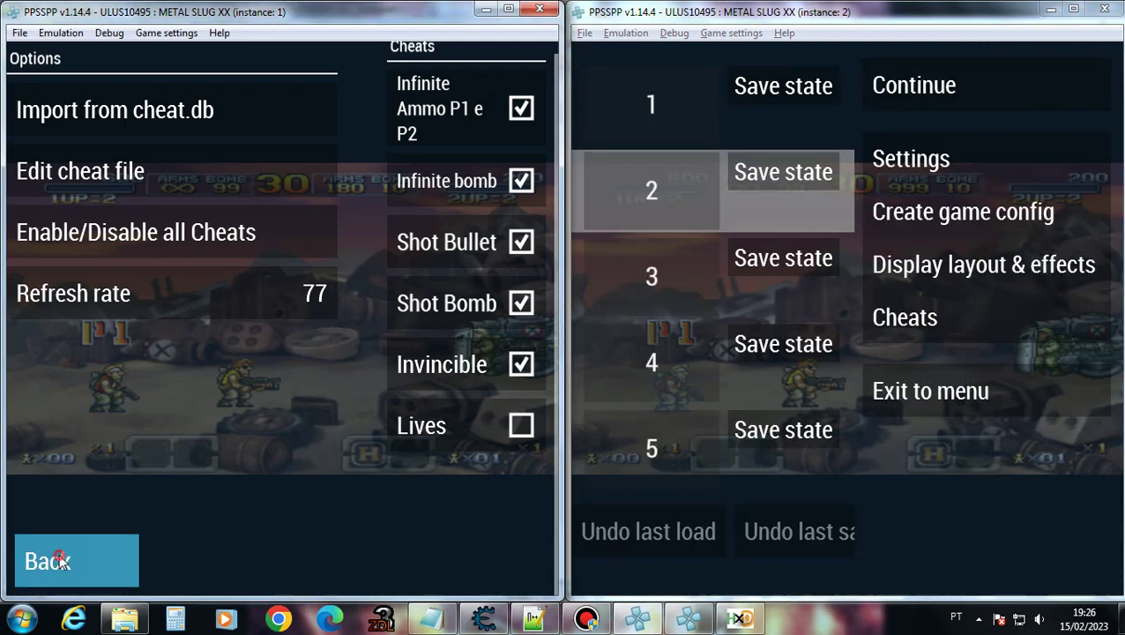
key(Escape)
click(692, 586)
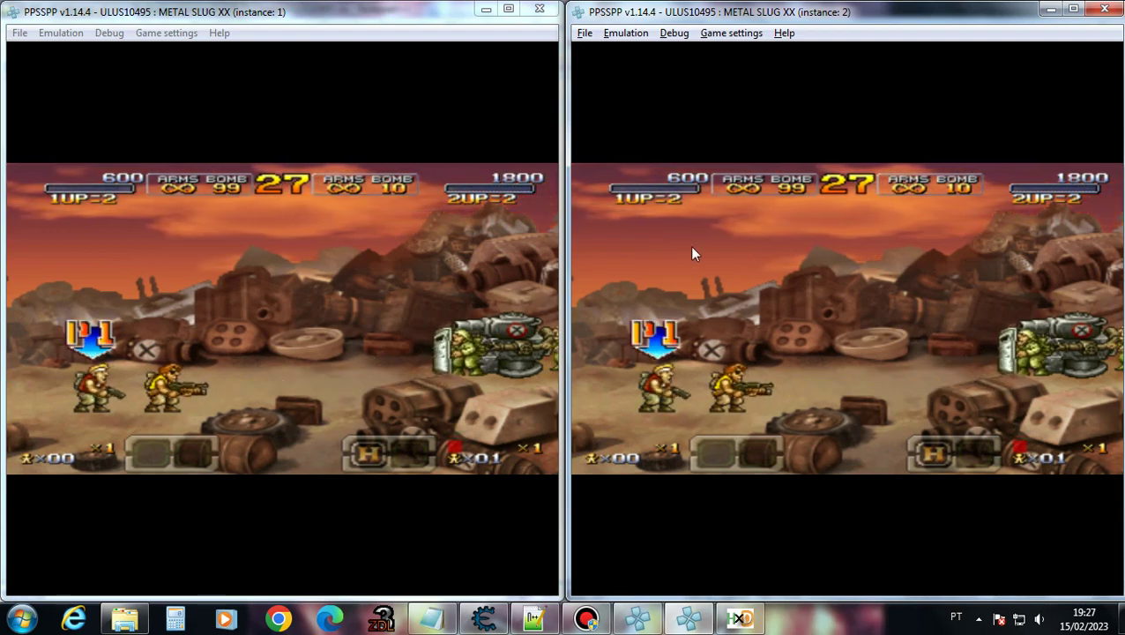
click(527, 252)
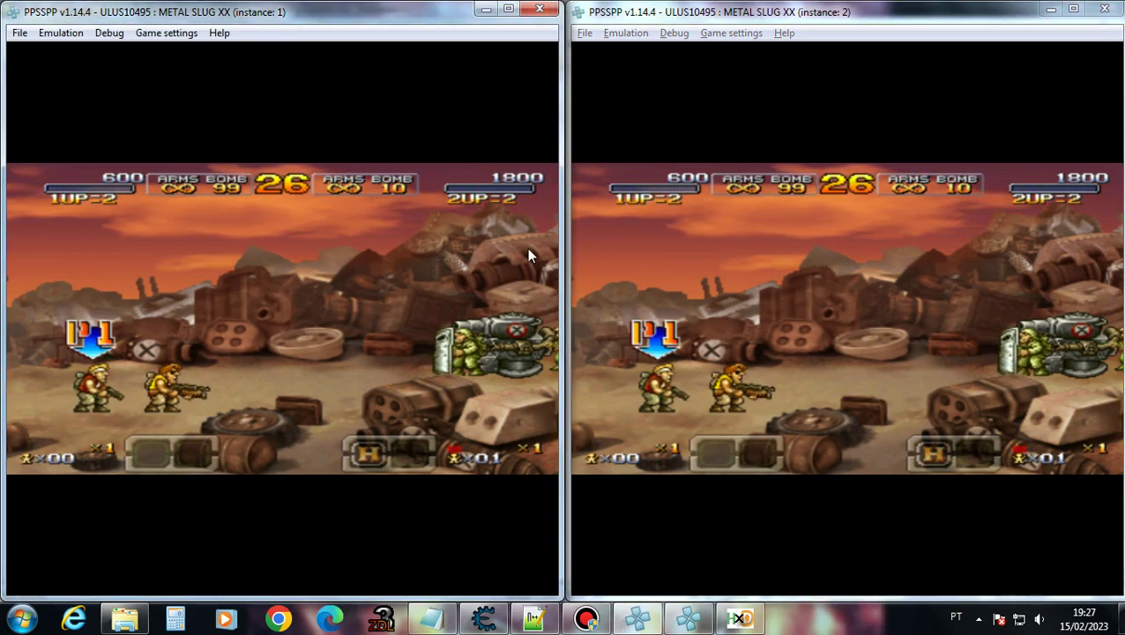
key(space)
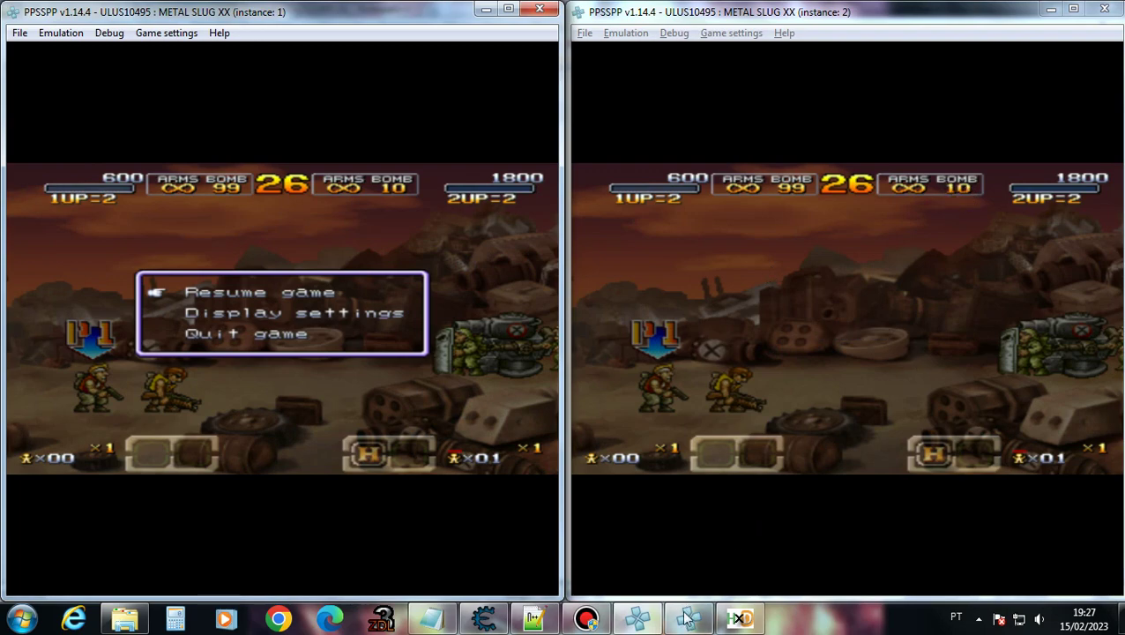
Switch to Cheat Engine, close the Memory Viewer, and clear the old results for a new scan.
click(554, 620)
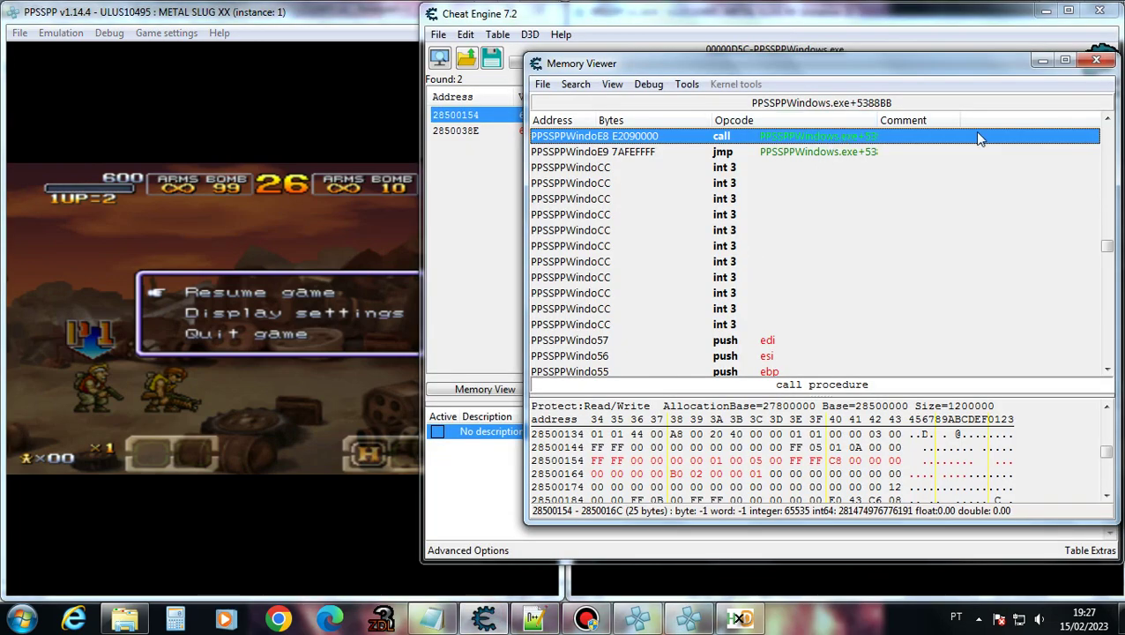
click(1096, 59)
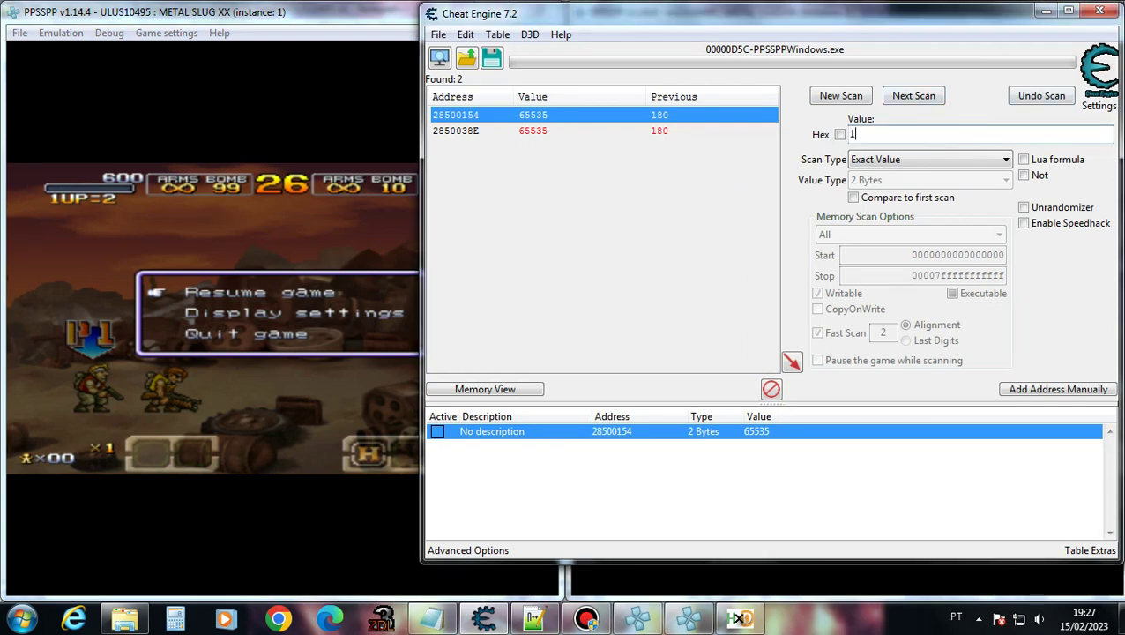
click(841, 95)
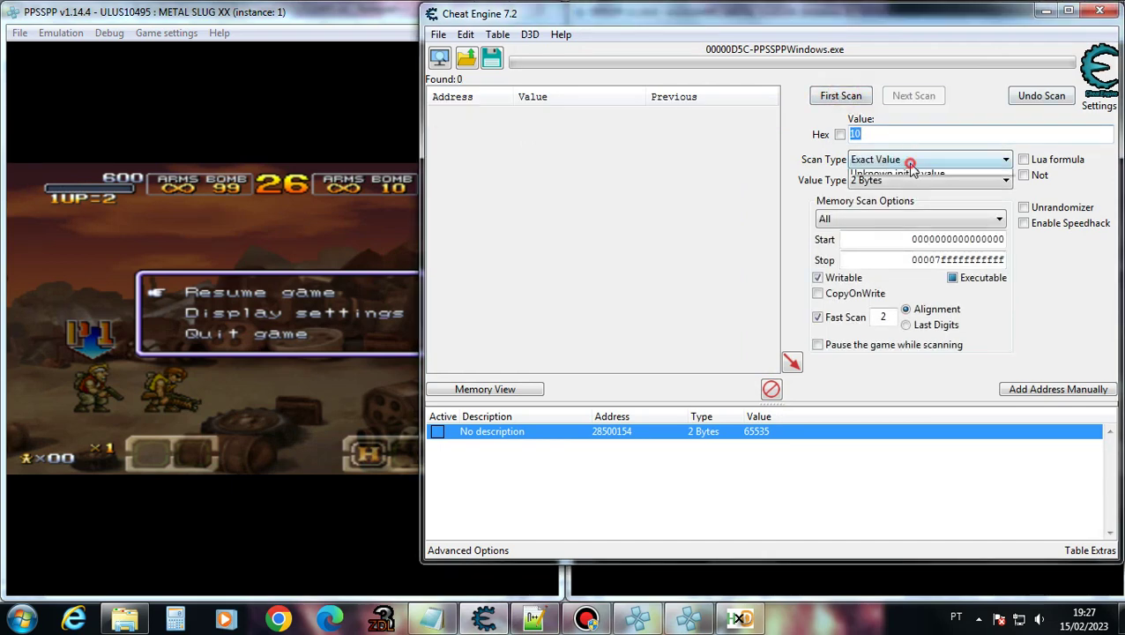
Run a first scan for the exact value 10 with the value type set to Byte.
click(908, 159)
click(890, 219)
click(886, 160)
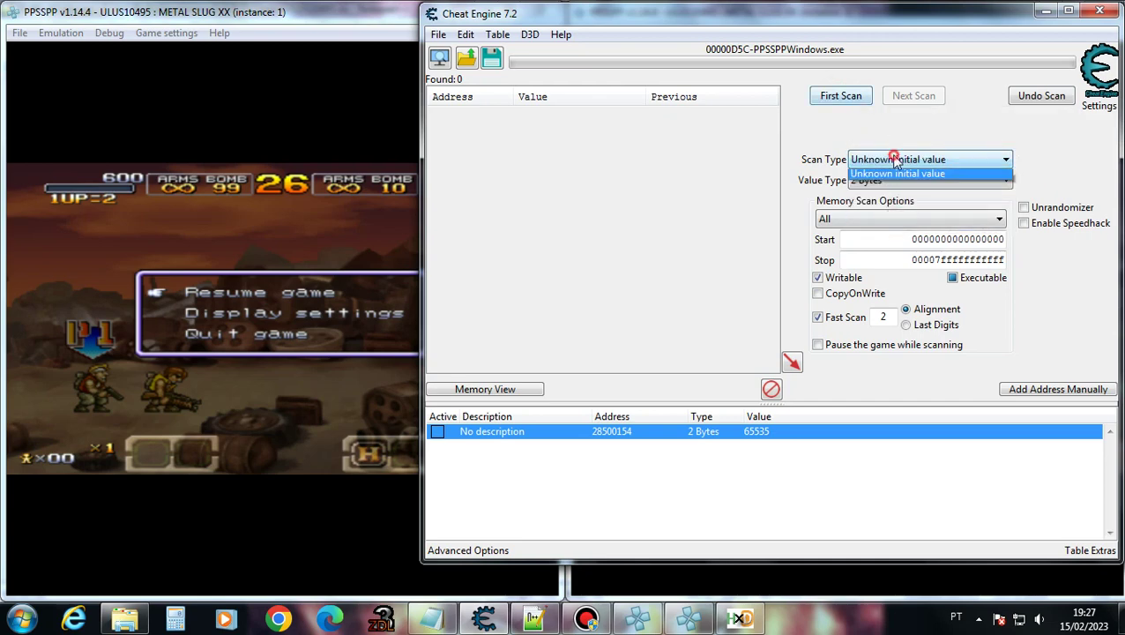
click(886, 174)
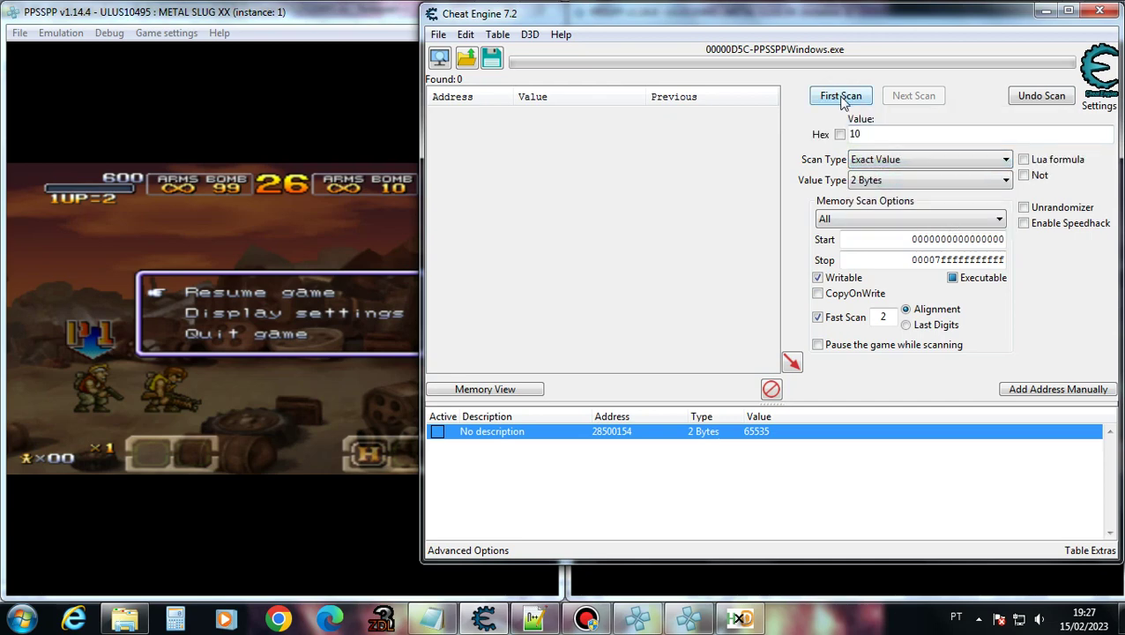
click(877, 180)
scroll(877, 179, up, 2)
click(872, 206)
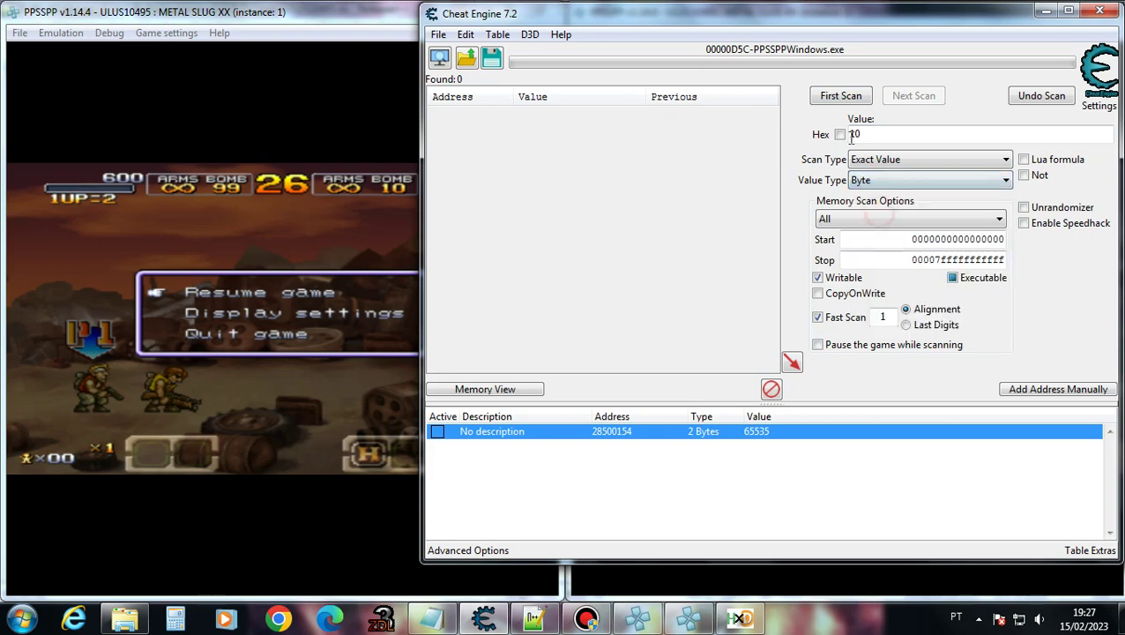
click(832, 97)
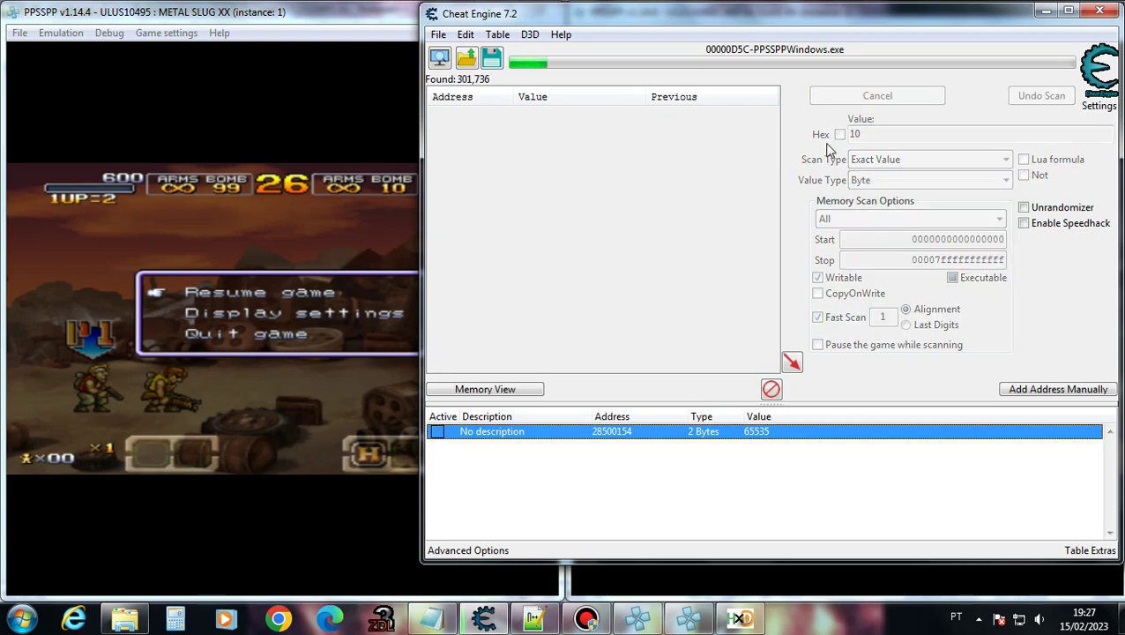
Switch to the PPSSPP windows, resume the game in instance 1, throw two of player 2's bombs, and pause again.
click(586, 618)
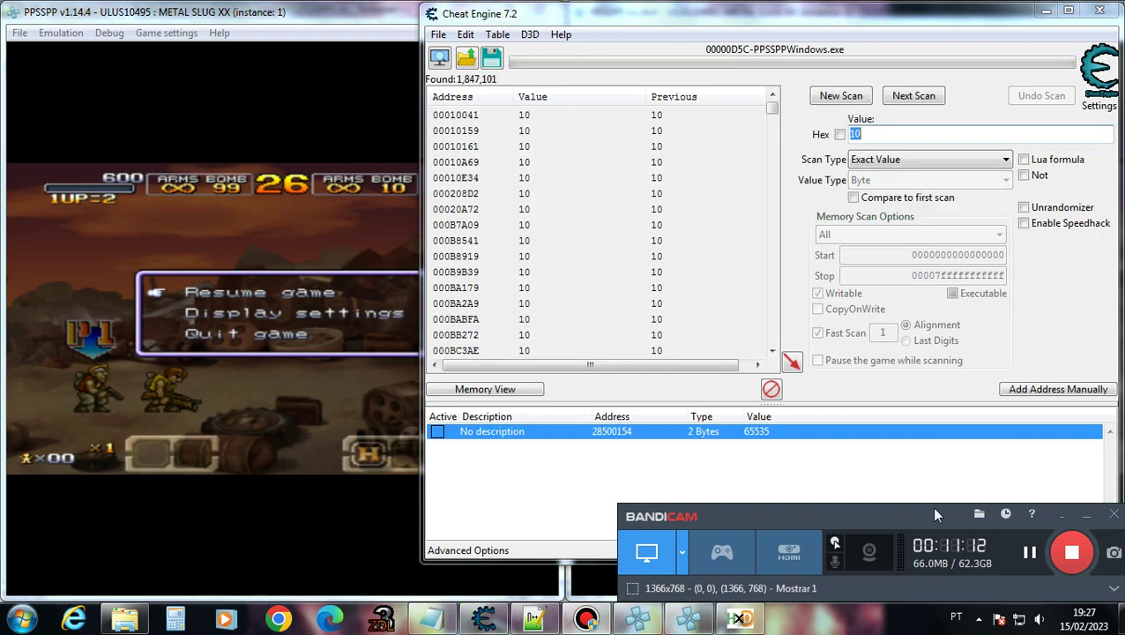
click(221, 338)
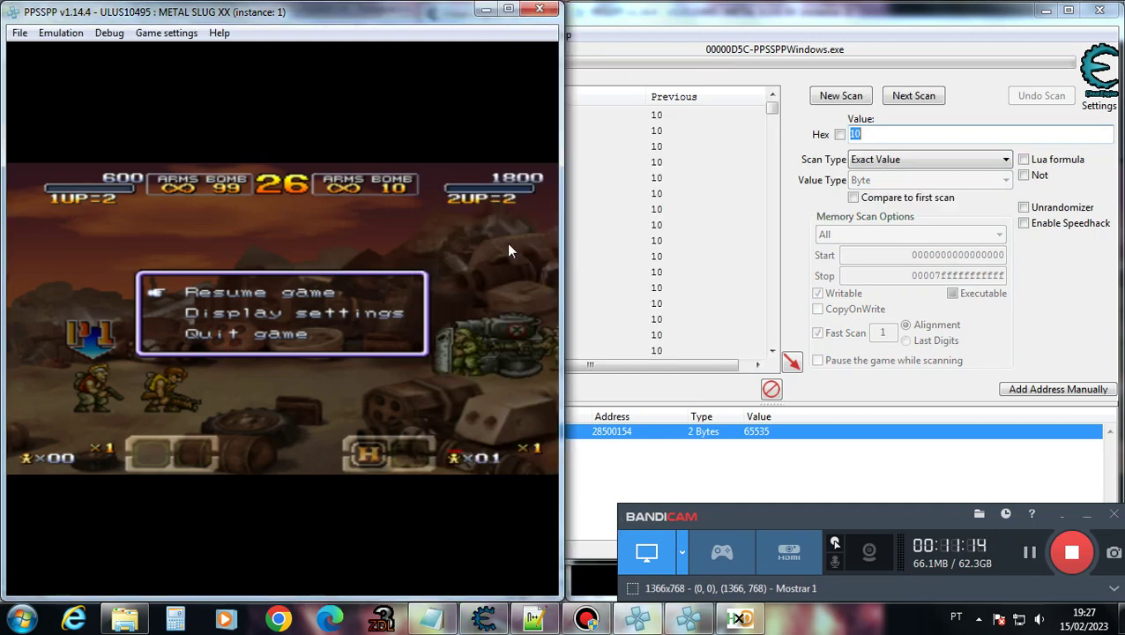
click(589, 575)
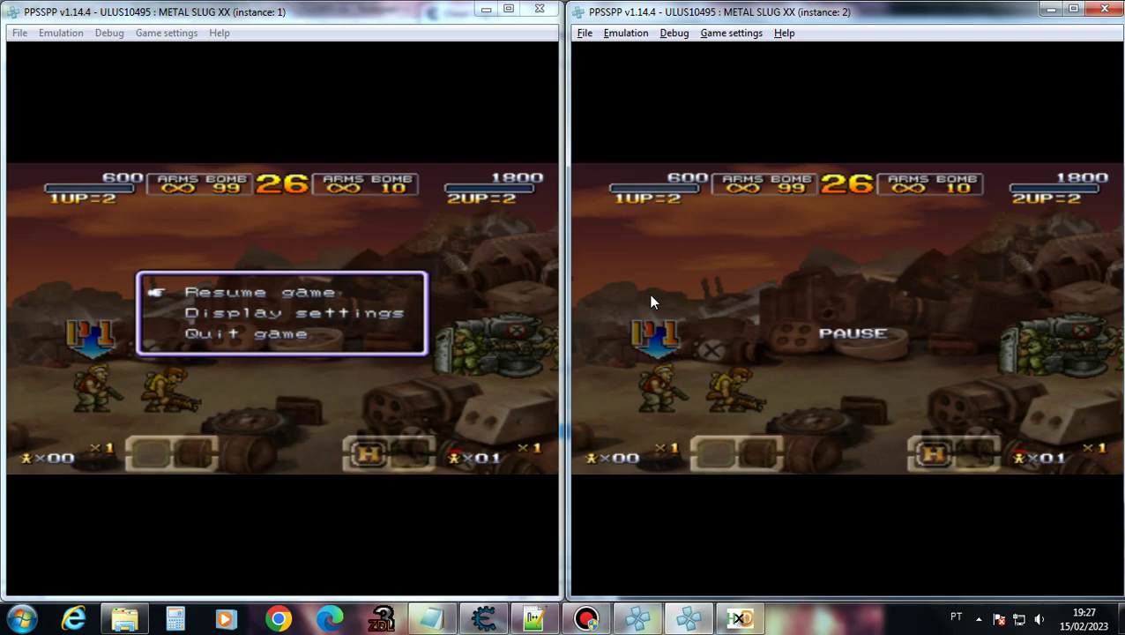
click(172, 182)
key(z)
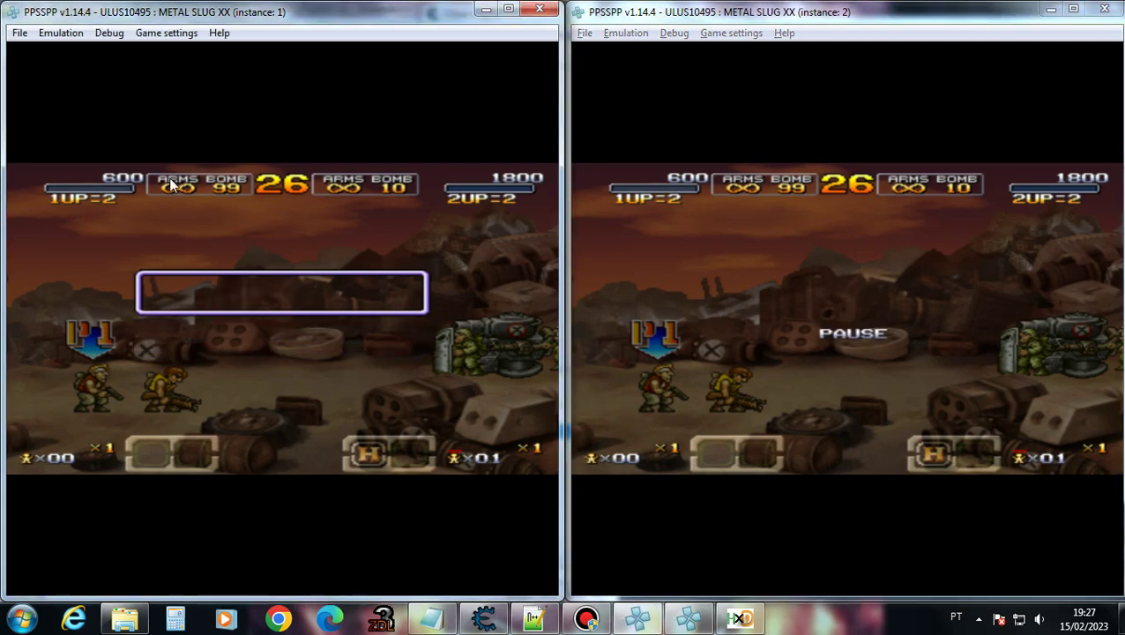
key(z)
key(z)
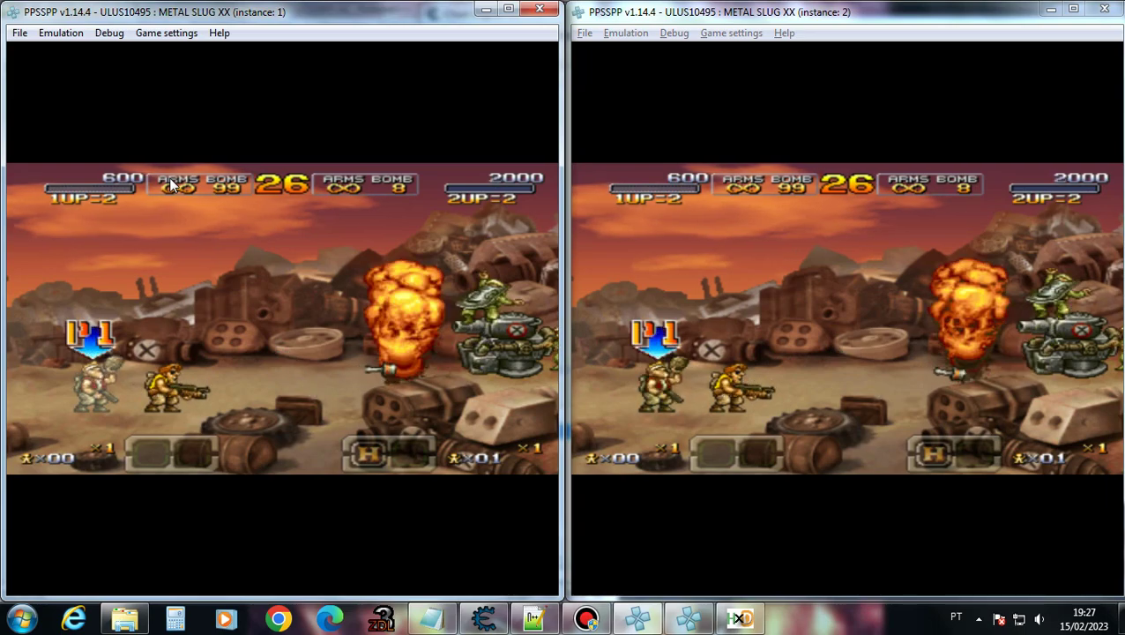
key(space)
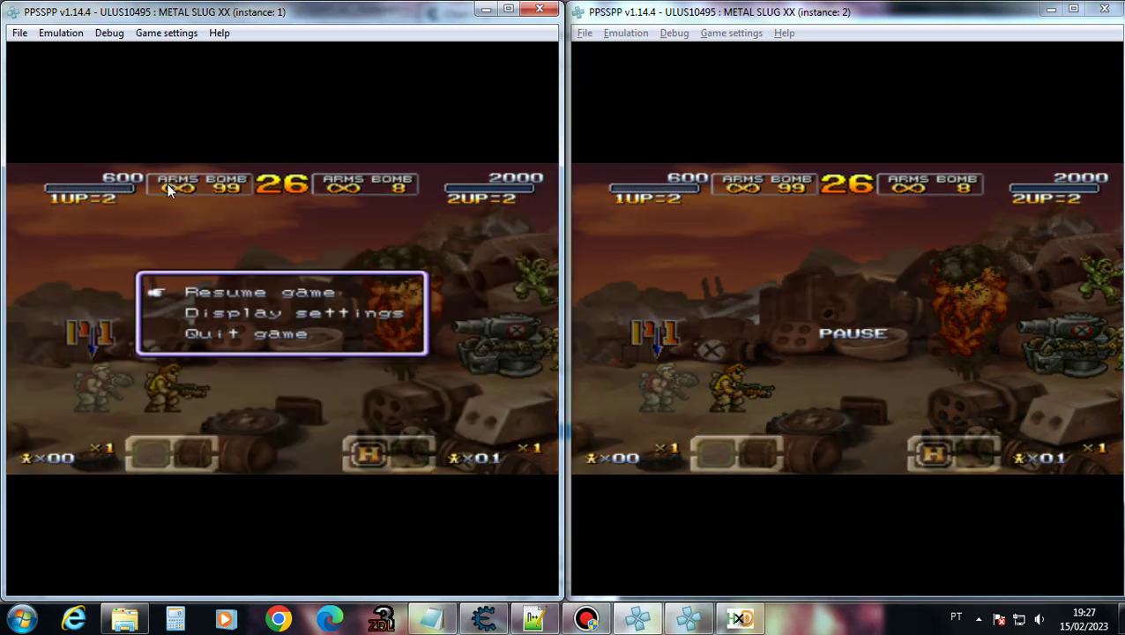
Switch to Cheat Engine and narrow the scan results to the exact value 8.
click(738, 617)
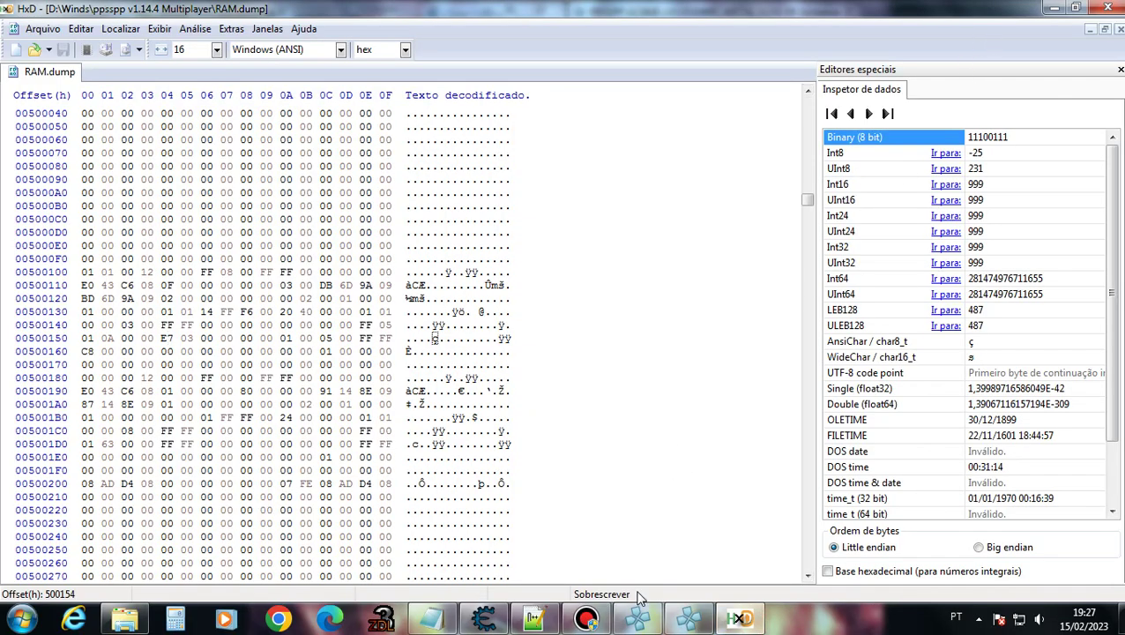
click(483, 617)
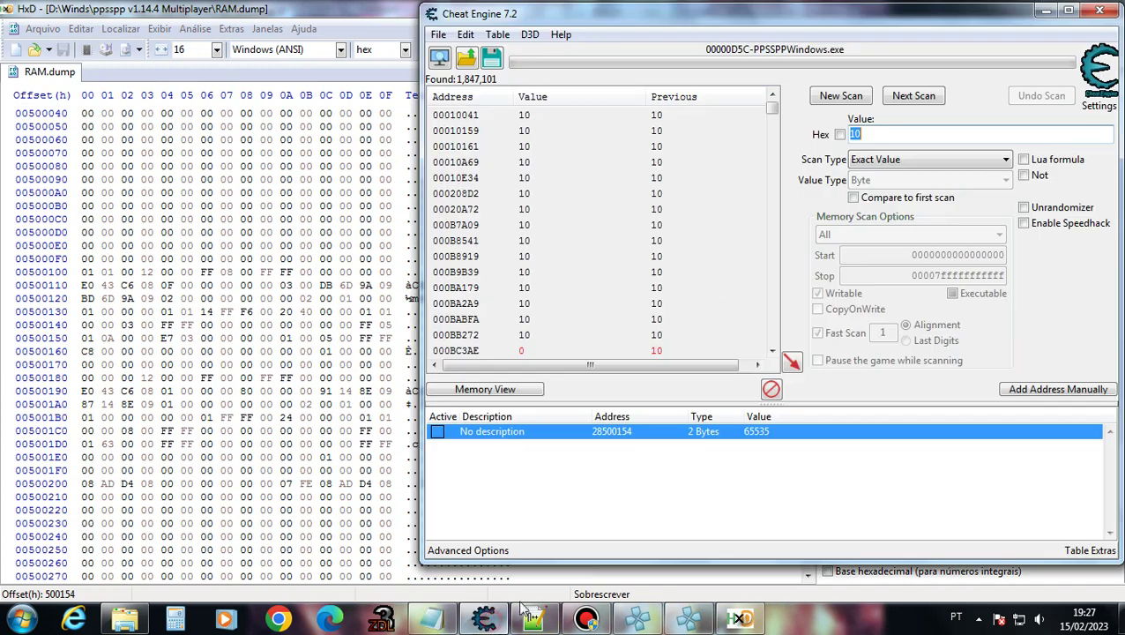
click(932, 136)
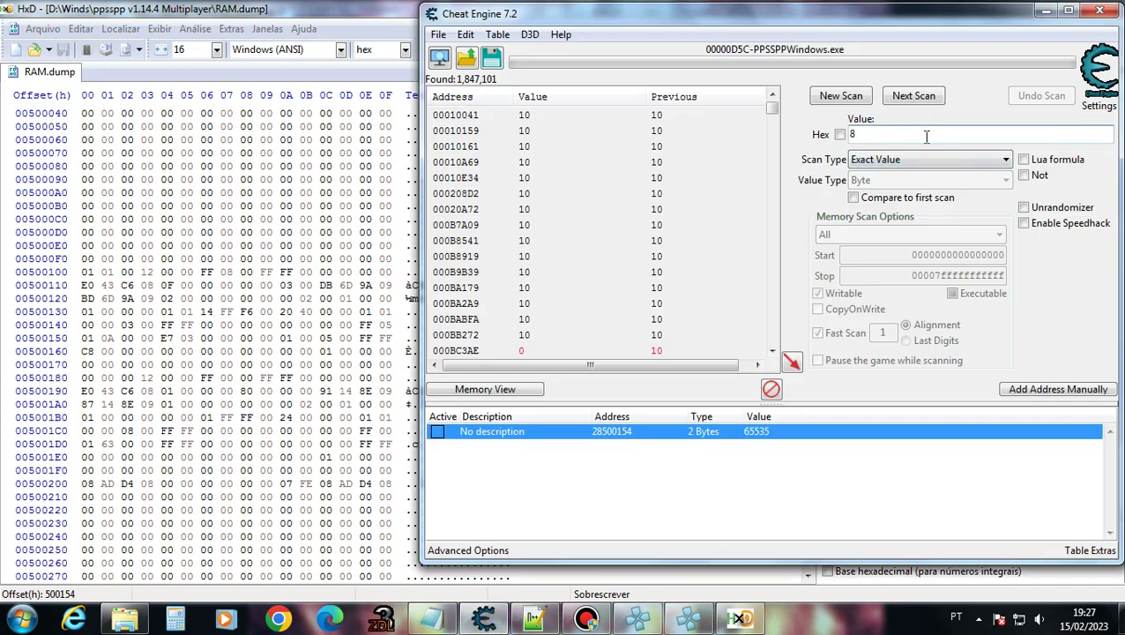
text(8)
key(Return)
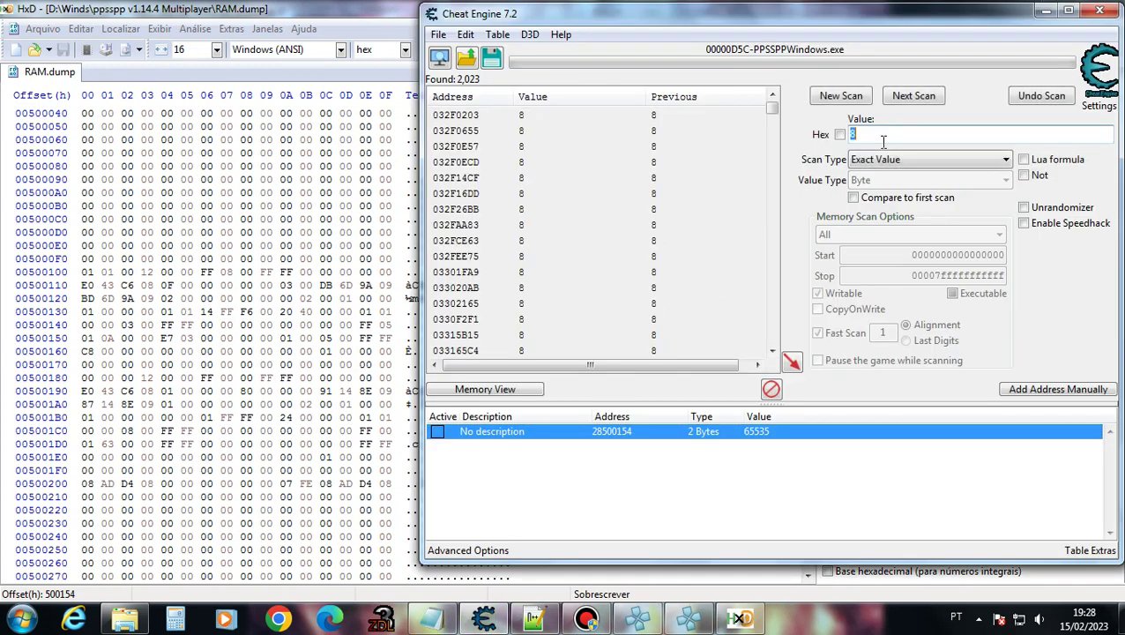
key(Return)
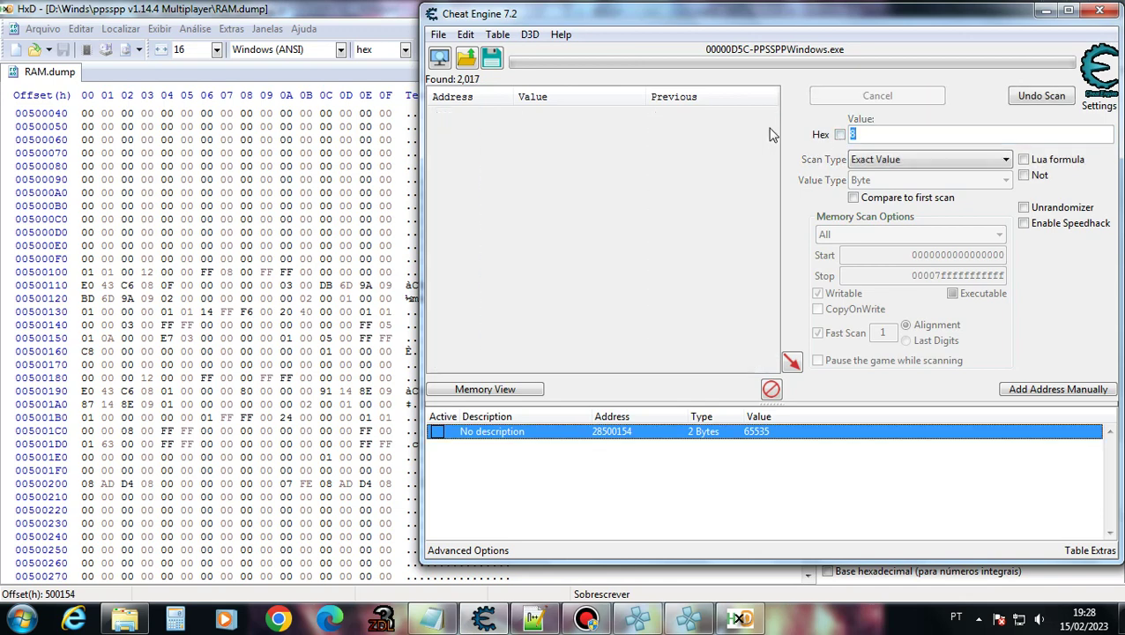
drag(772, 110, 774, 353)
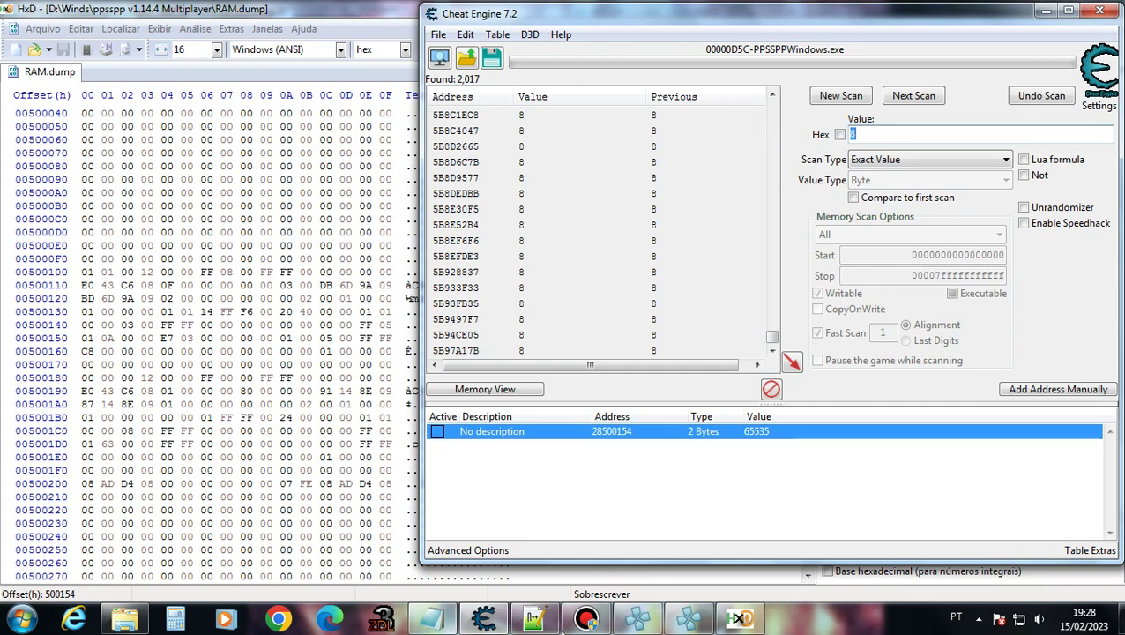
Switch to both PPSSPP windows, resume the game in instance 1, and throw two more of player 2's bombs.
click(638, 619)
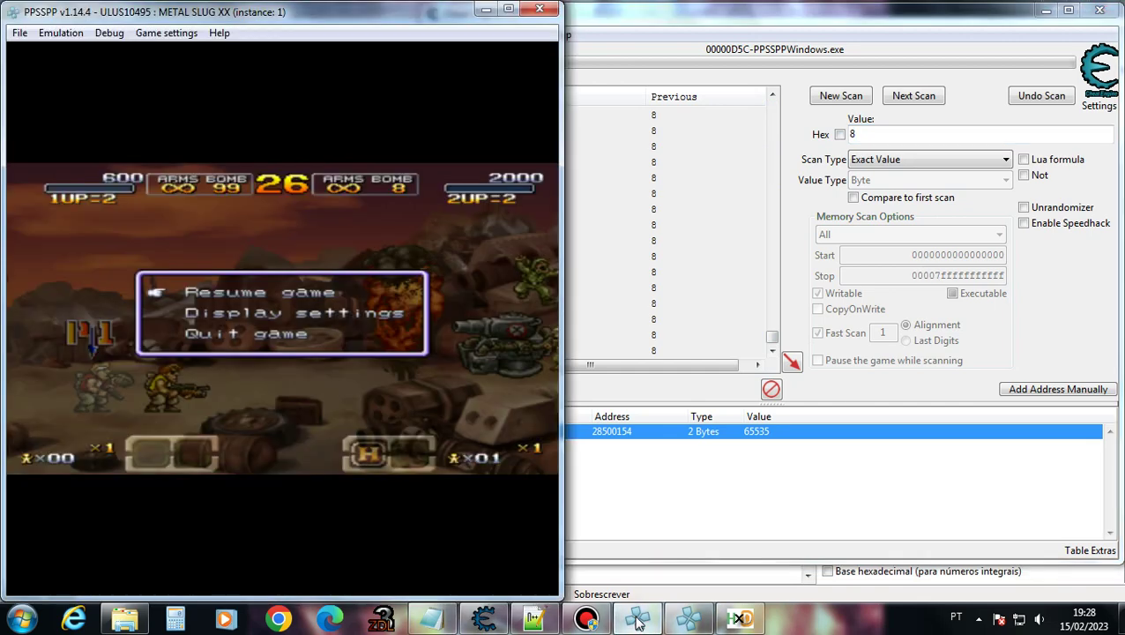
click(688, 620)
click(328, 388)
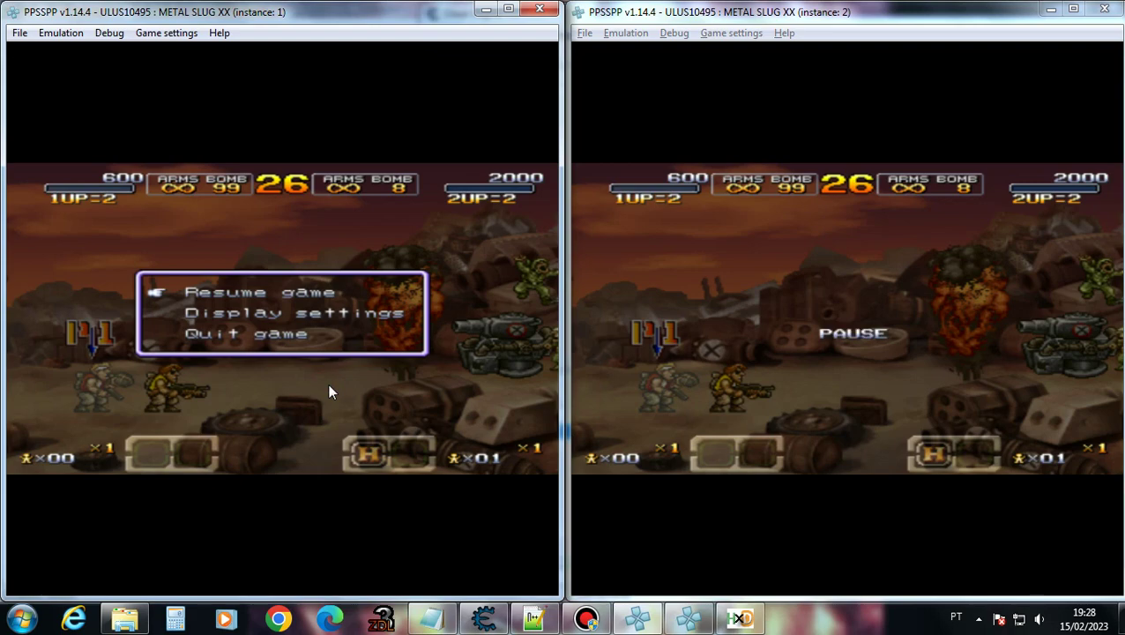
key(z)
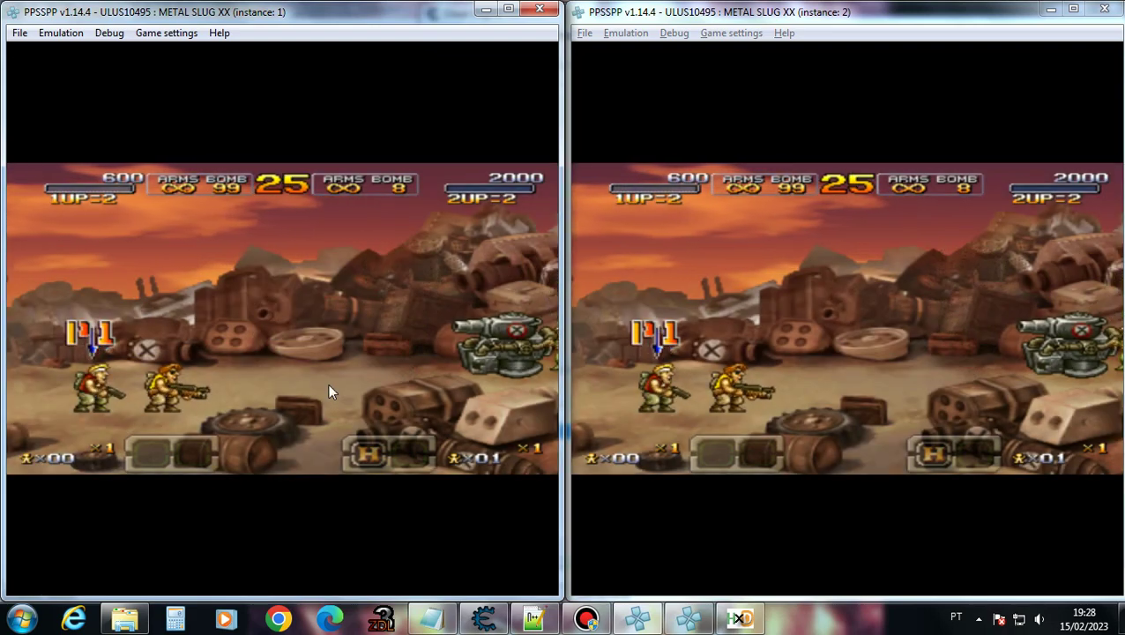
key(x)
key(x)
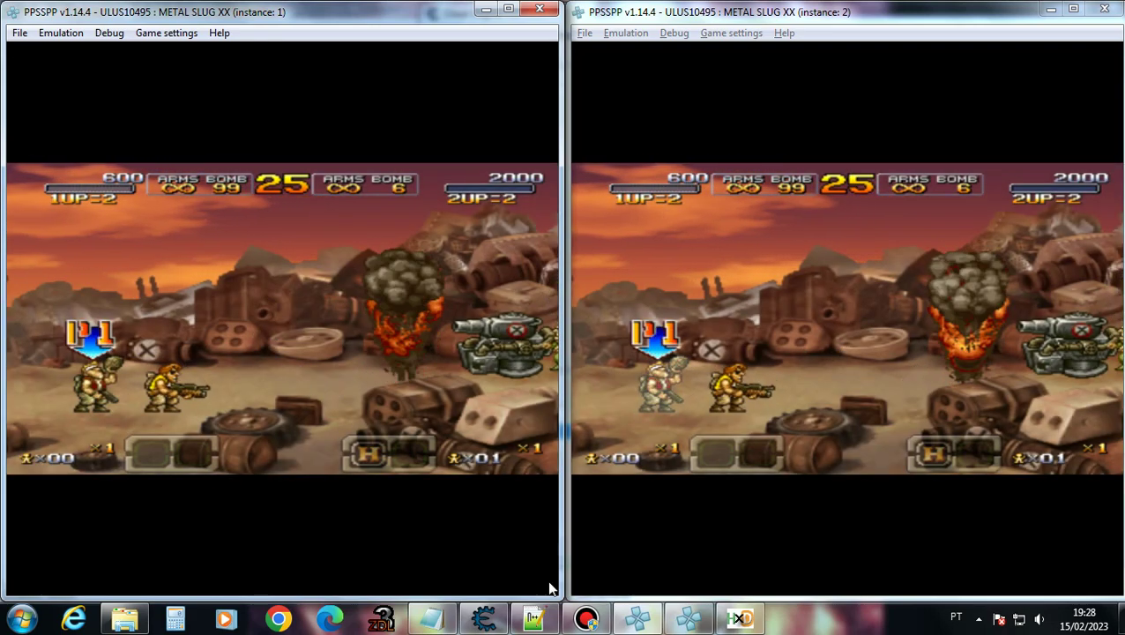
Reorder the taskbar so both PPSSPP windows directly follow Cheat Engine and HxD comes before the Bandicam recorder.
click(740, 617)
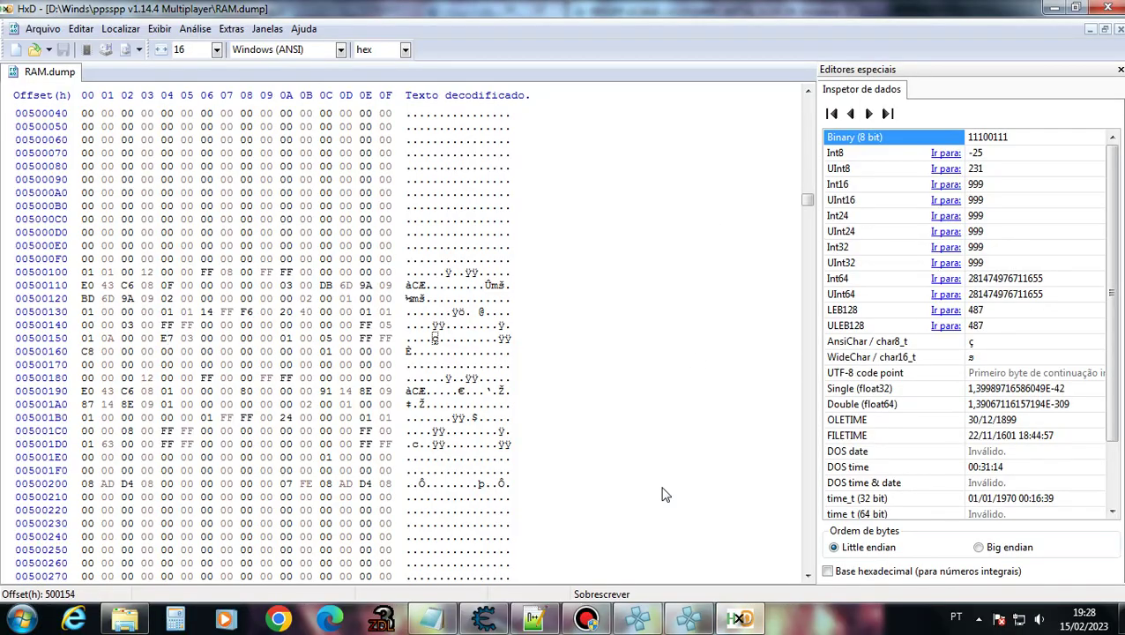
click(483, 619)
click(696, 620)
click(701, 622)
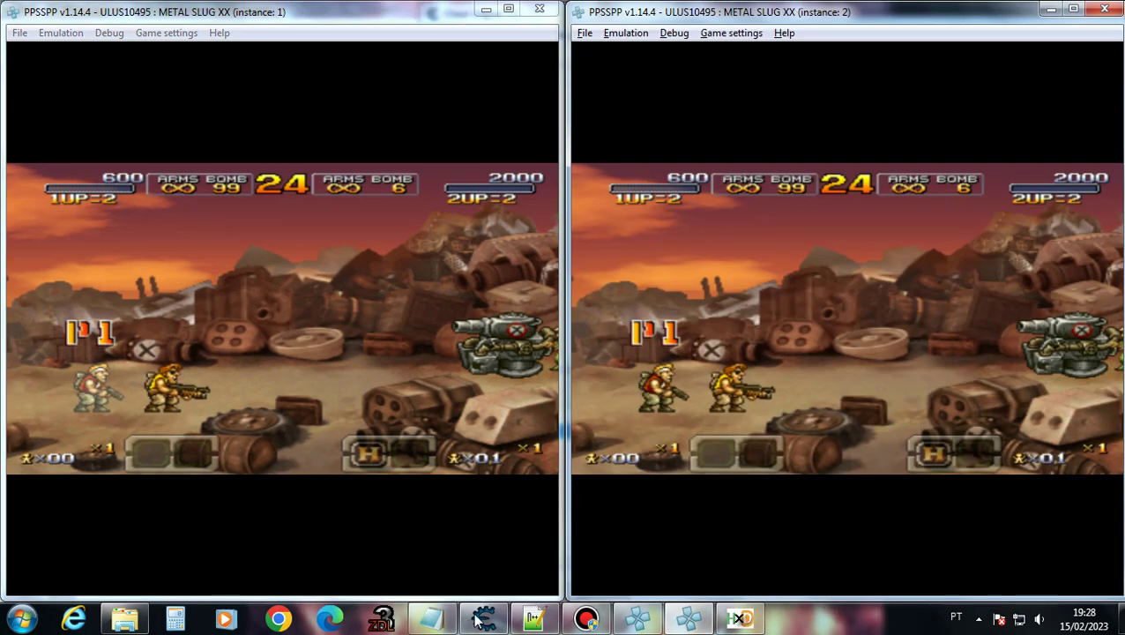
drag(578, 621, 529, 621)
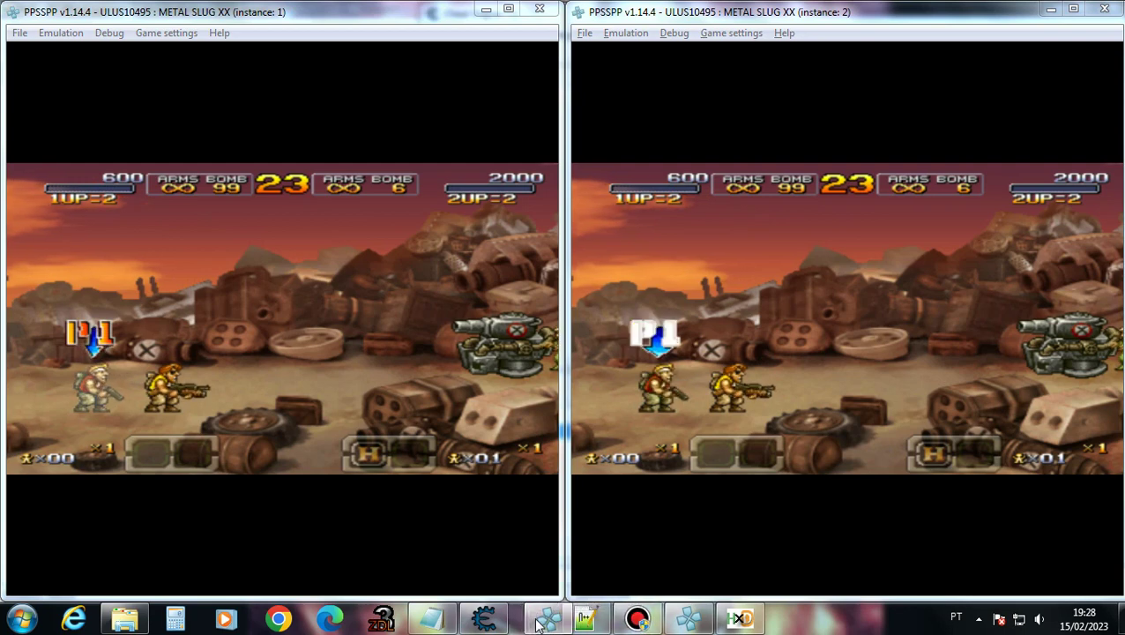
drag(687, 621, 586, 622)
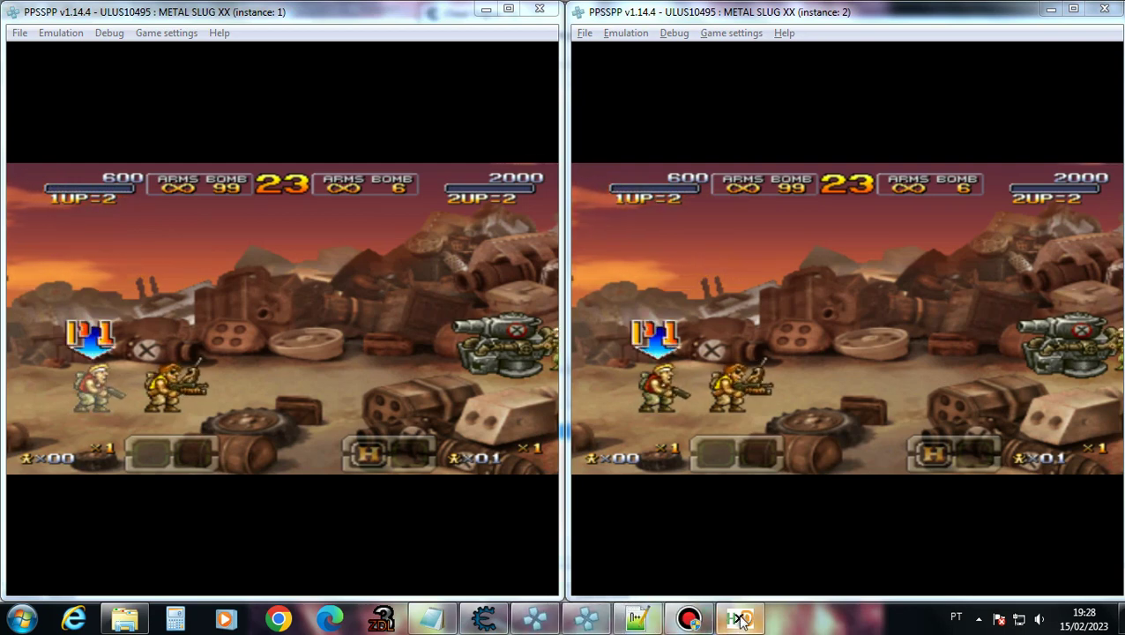
drag(738, 621, 687, 621)
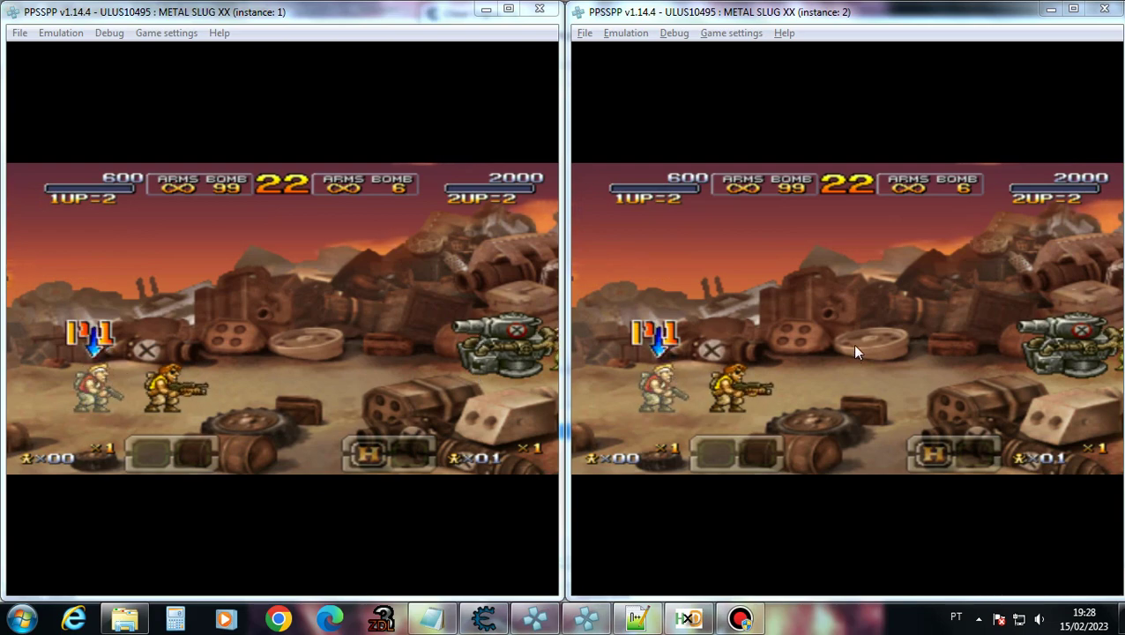
Switch to Cheat Engine, narrow the results to the exact value 6, and add address 28500151 to the address list.
click(487, 619)
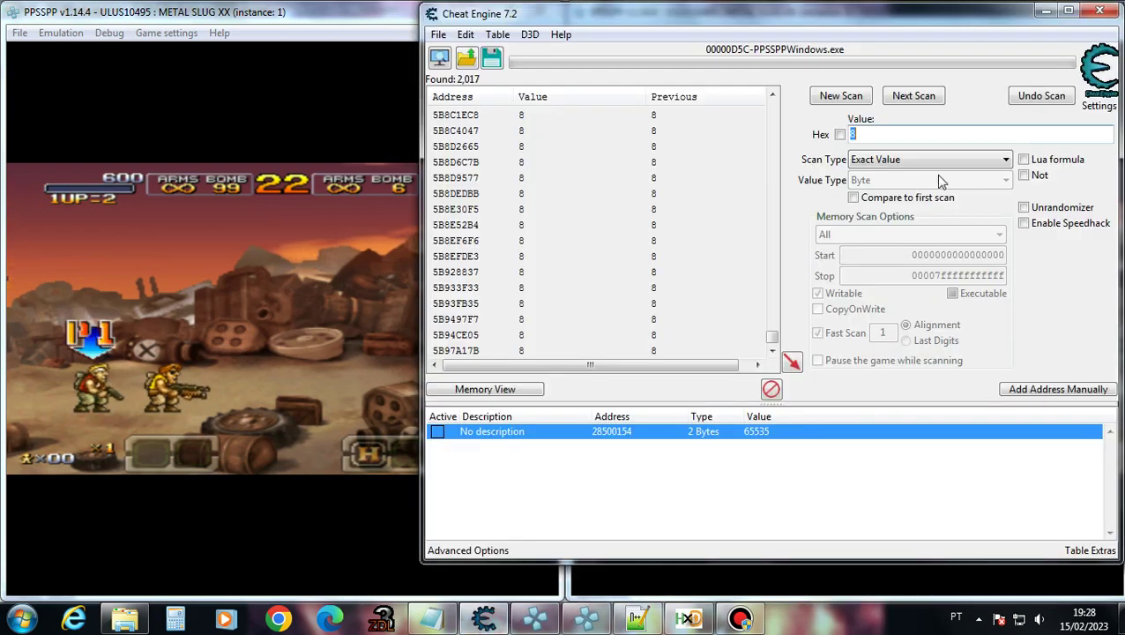
text(6)
key(Return)
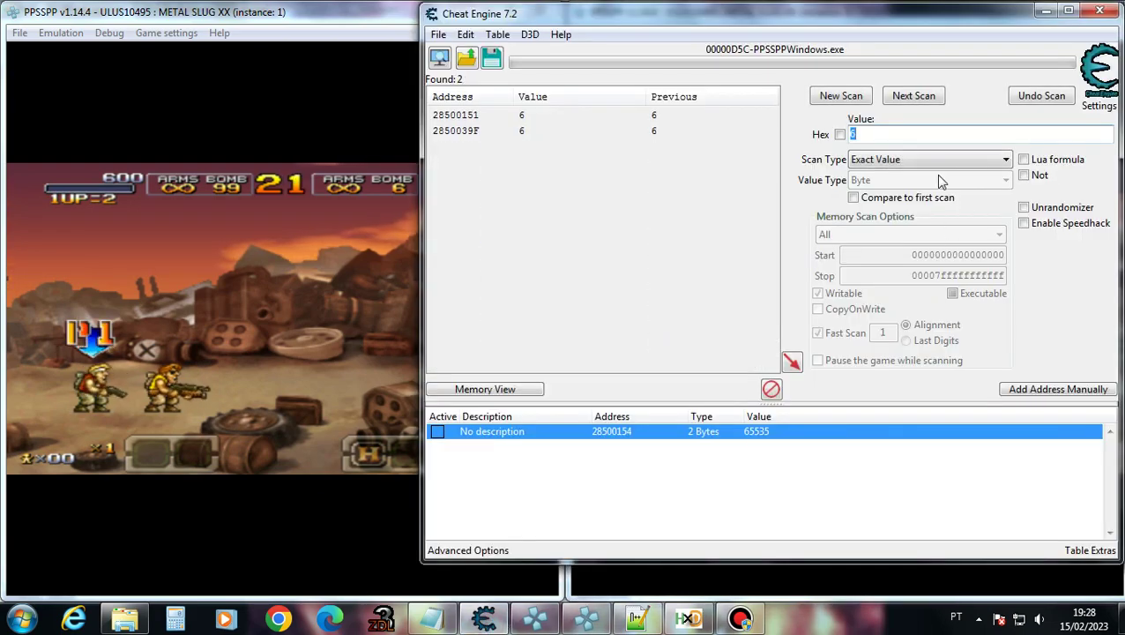
double_click(470, 116)
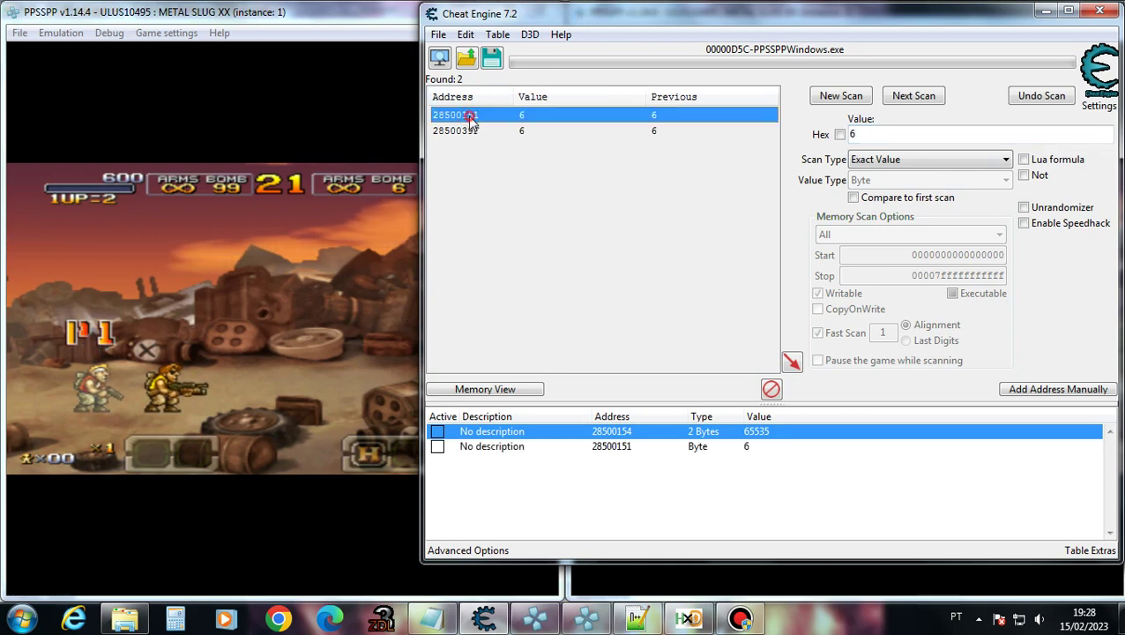
Open the address settings of the 28500151 entry, highlight its address, and cancel without changing it.
click(714, 448)
click(613, 447)
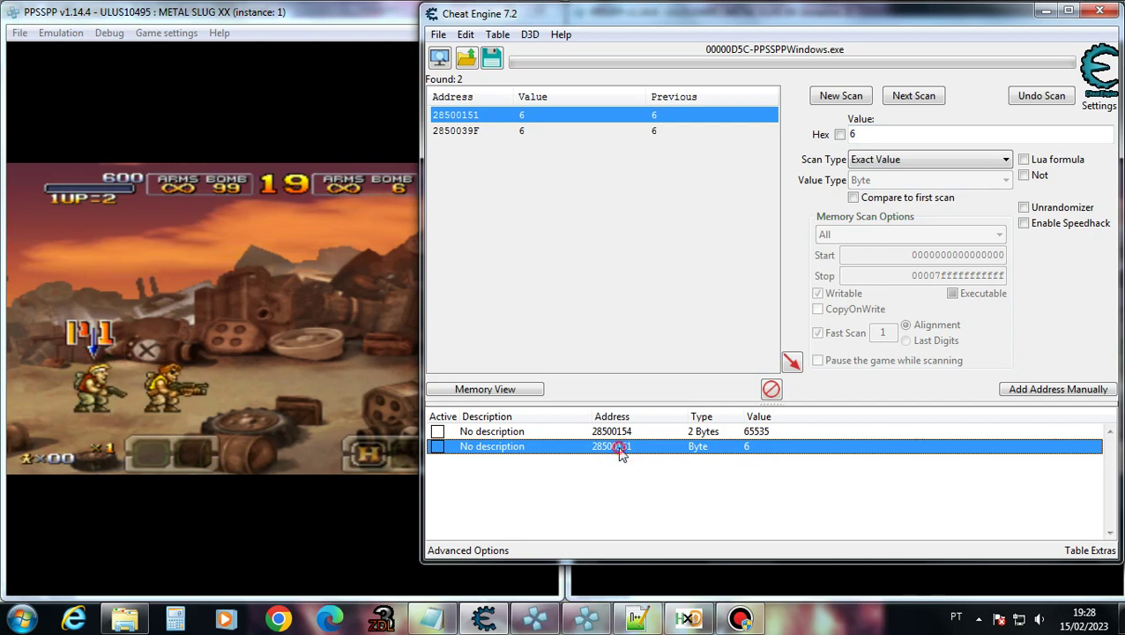
double_click(620, 448)
click(689, 217)
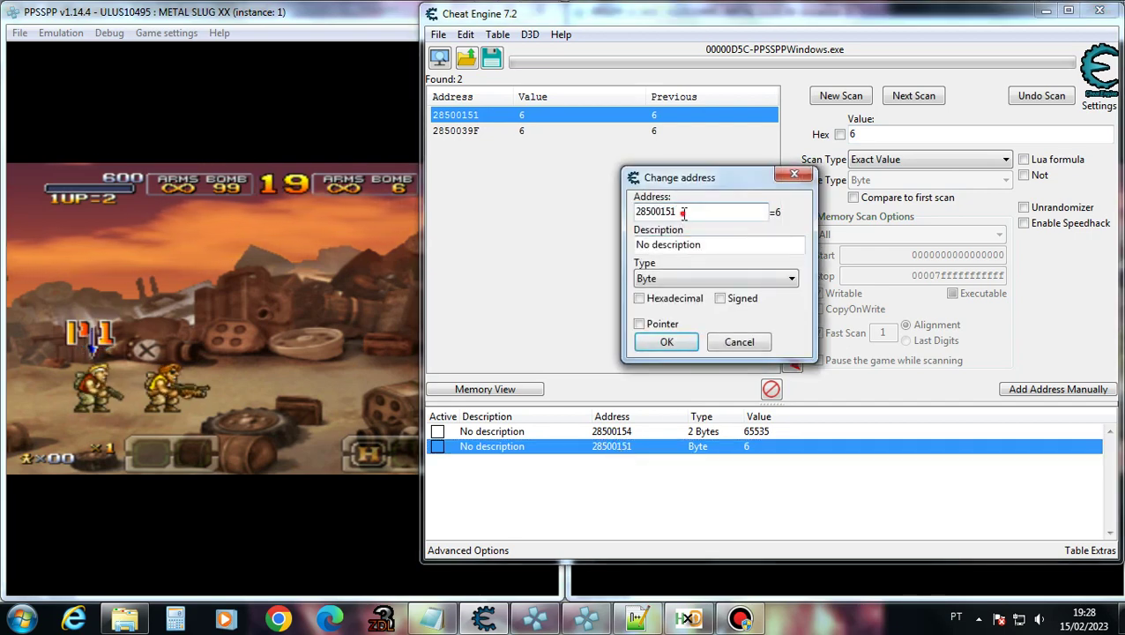
drag(683, 213, 638, 217)
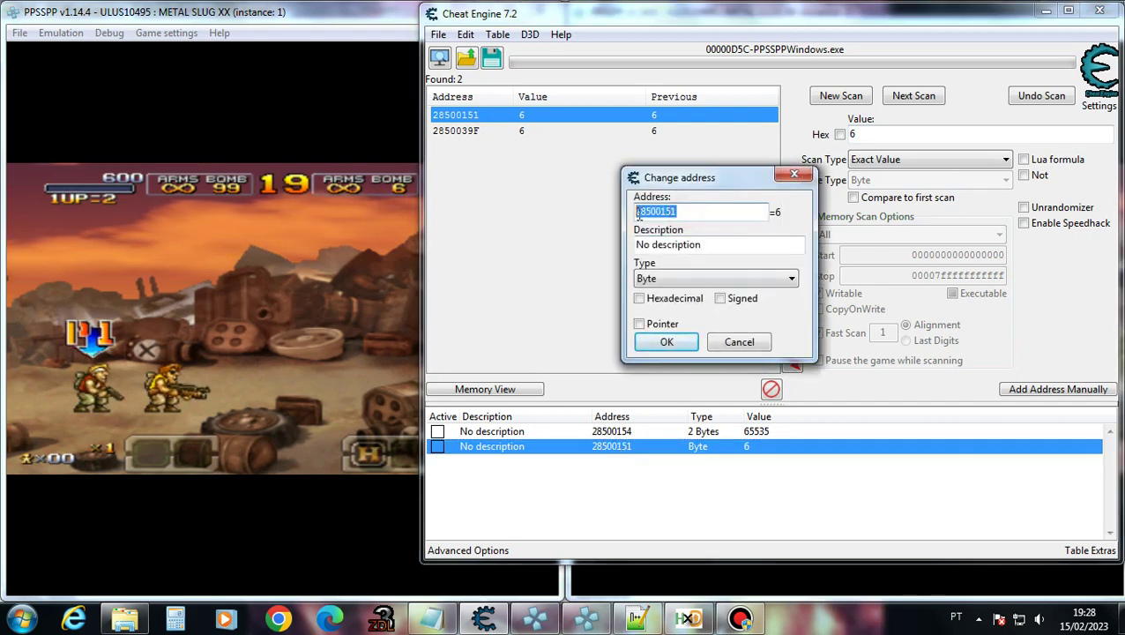
click(738, 342)
click(753, 477)
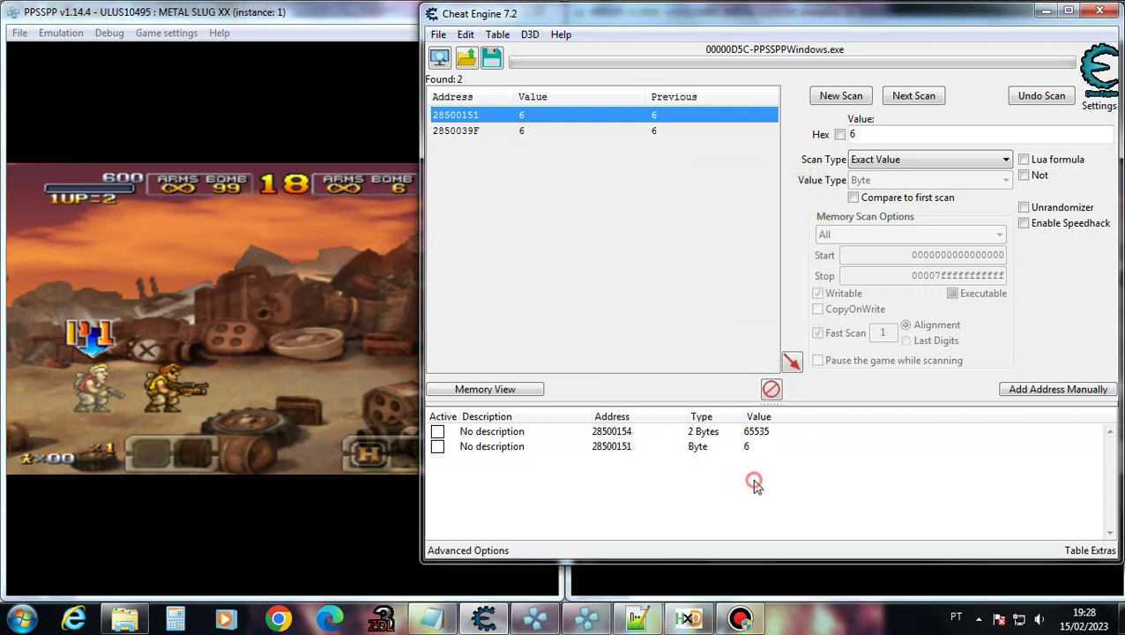
Switch to Notepad++ and reload both externally modified ULUS10495.ini files.
click(689, 618)
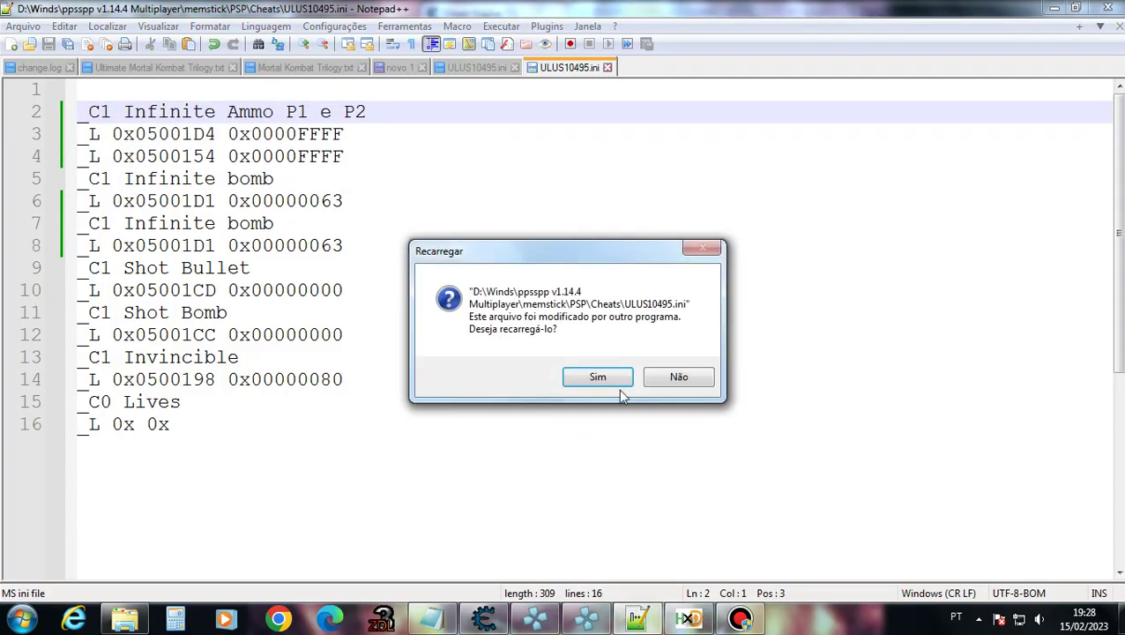
click(472, 67)
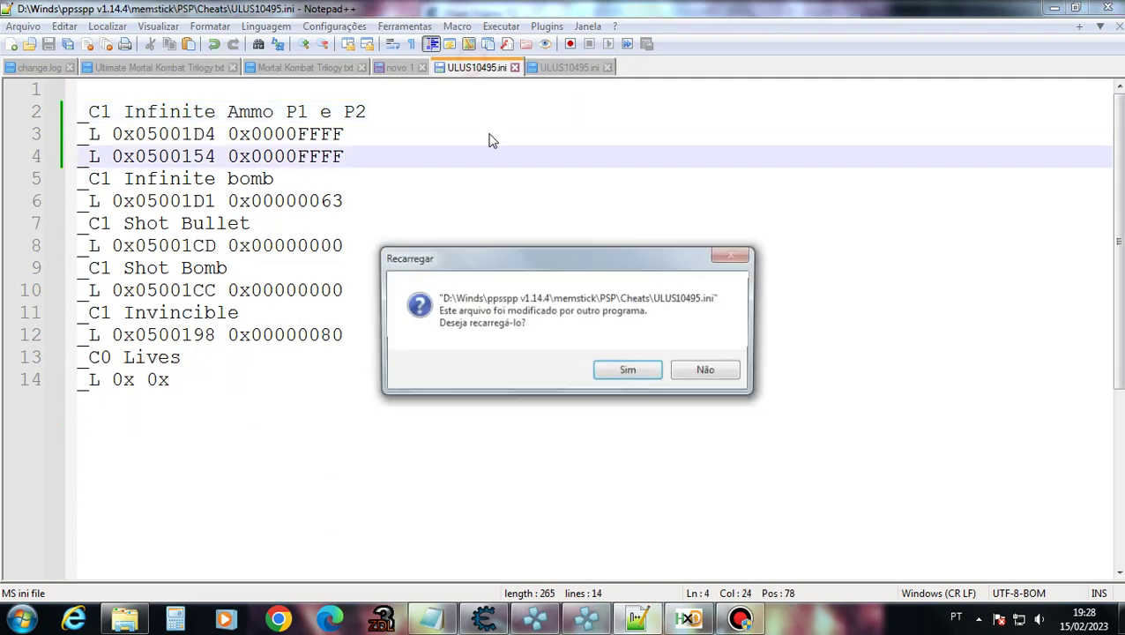
click(615, 372)
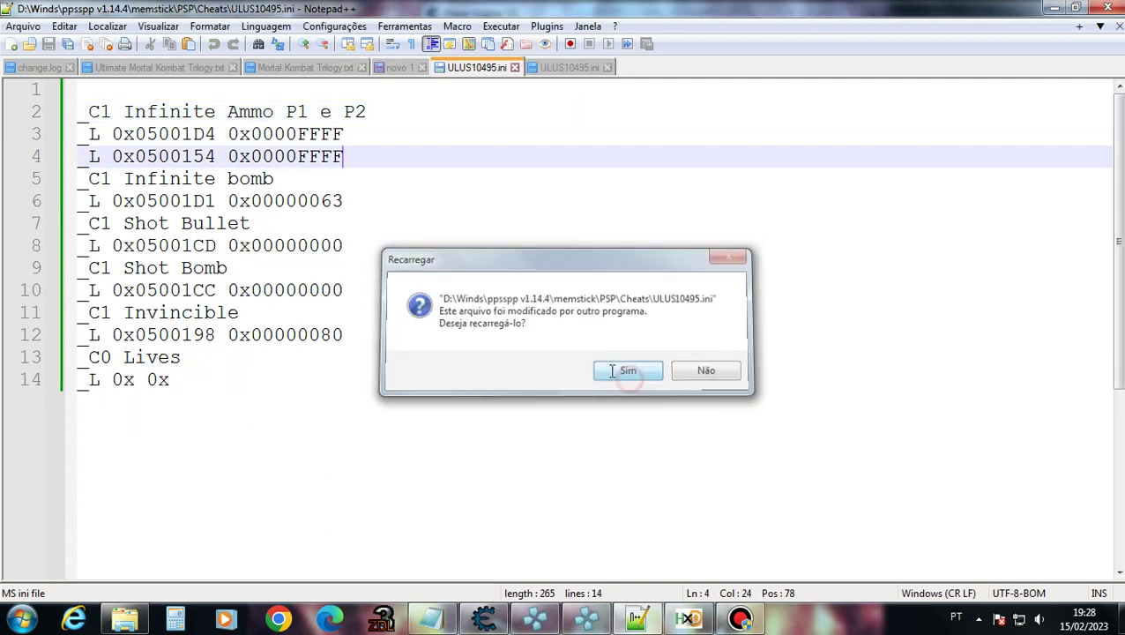
click(308, 180)
click(368, 202)
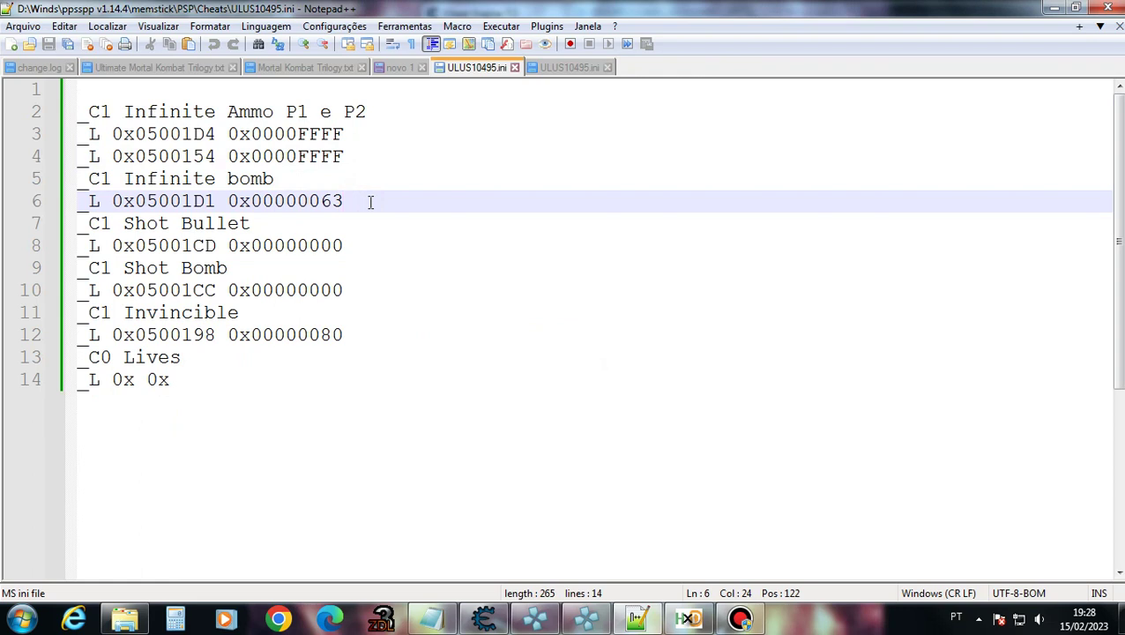
key(Return)
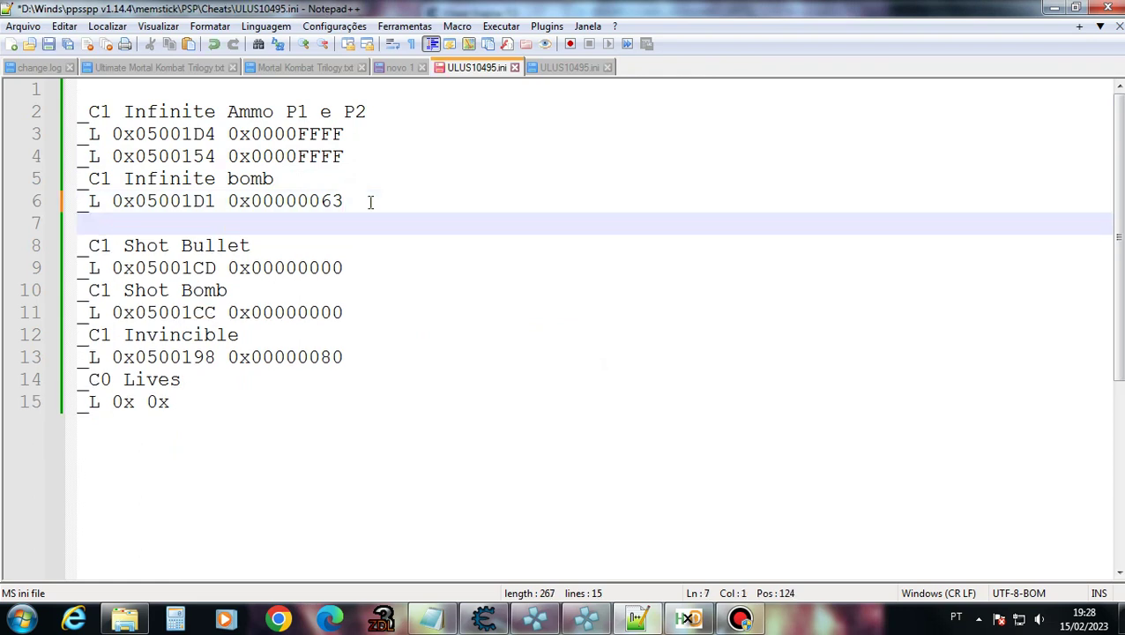
key(BackSpace)
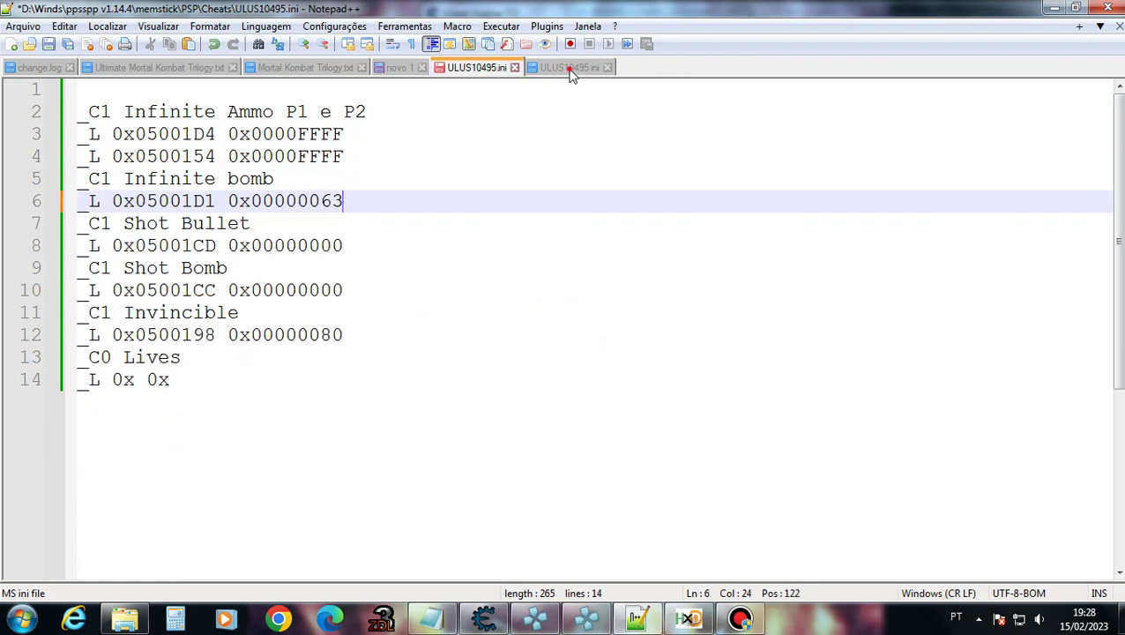
In the Multiplayer copy of ULUS10495.ini, set the second Infinite bomb code's address to 0x0500151.
click(567, 69)
click(331, 201)
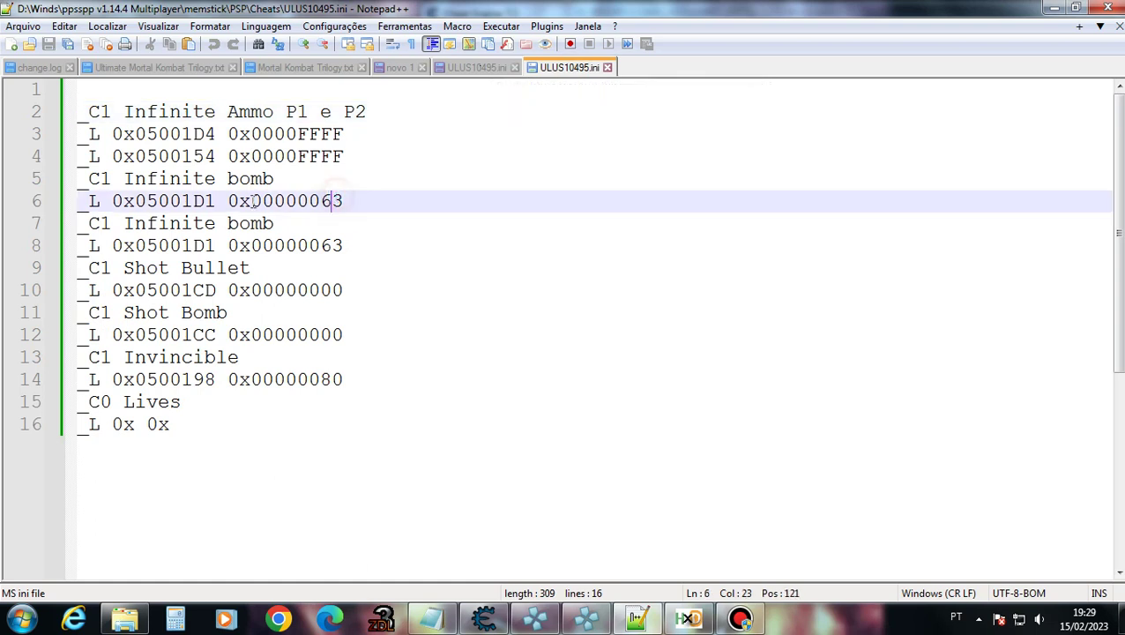
click(326, 246)
drag(214, 246, 158, 246)
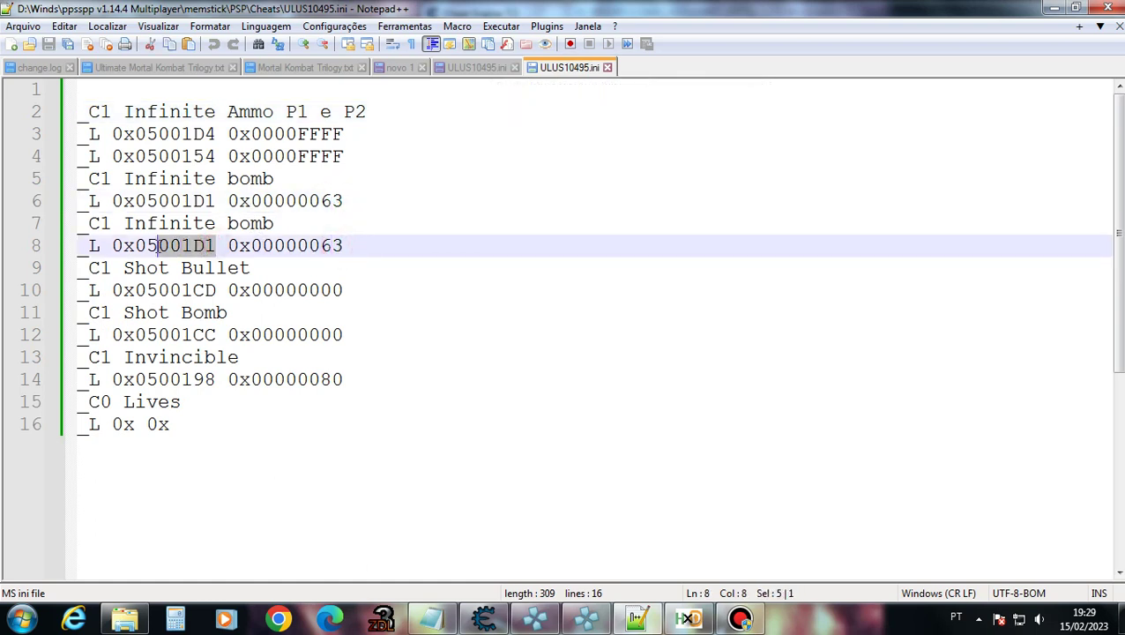
text(500151)
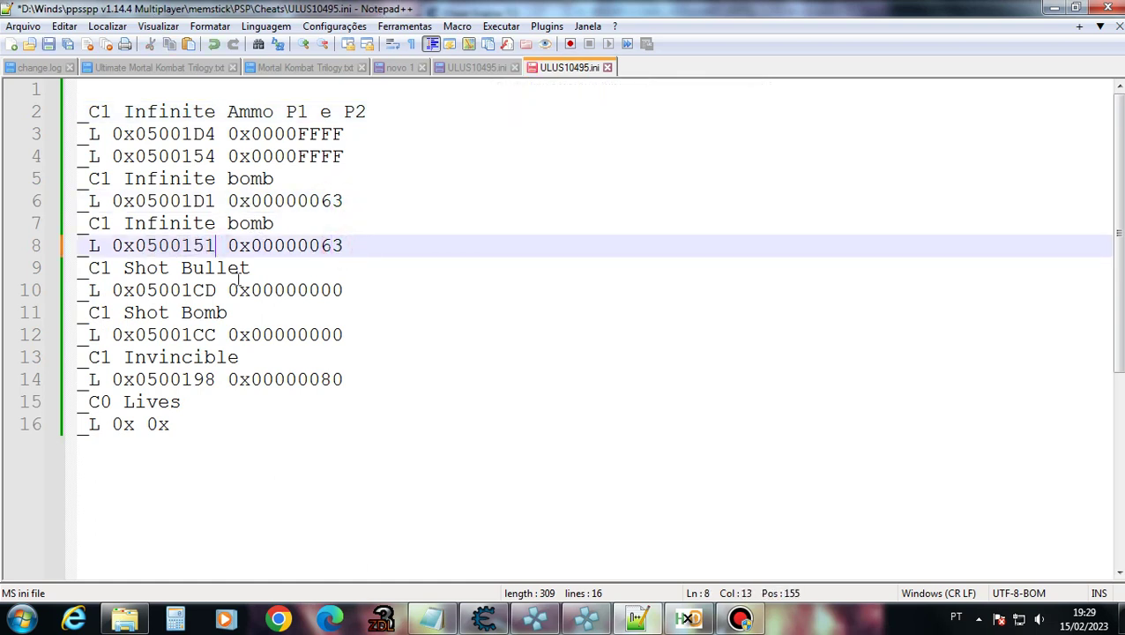
Delete the duplicate "_C1 Infinite bomb" heading so both bomb codes sit under one cheat.
click(293, 223)
key(shift+Home)
key(BackSpace)
key(BackSpace)
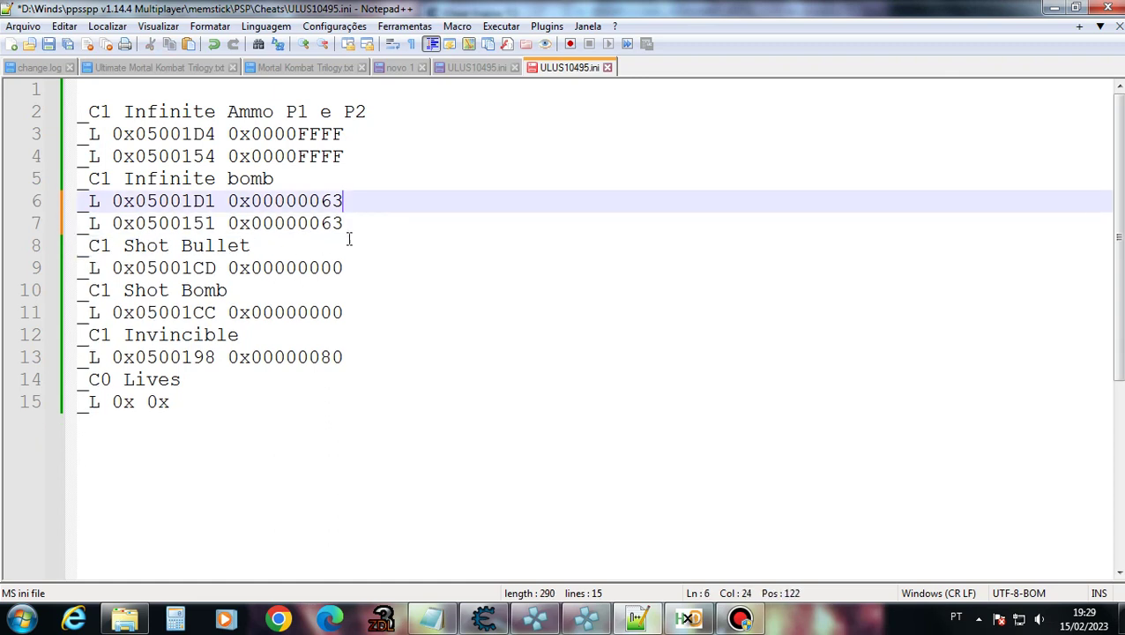
Copy the three-line Infinite bomb block over the Infinite bomb cheat in the other ULUS10495.ini.
drag(349, 223, 64, 194)
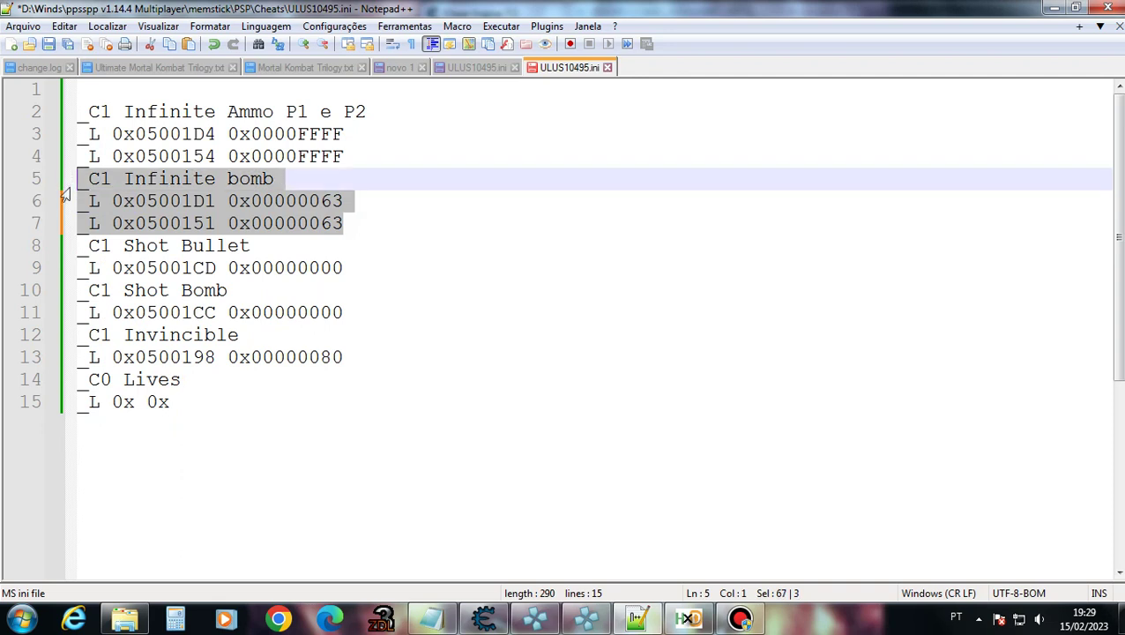
click(461, 66)
click(357, 219)
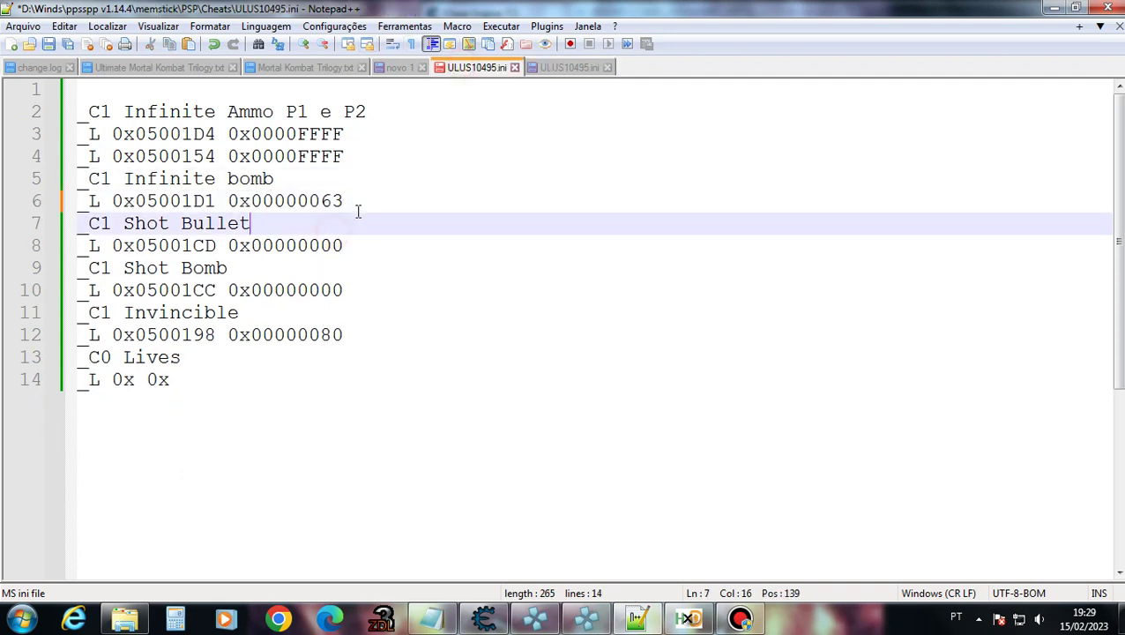
drag(352, 201, 75, 178)
text(C1 Infinite bomb  L 0x05001D1 0x00000063  L 0x0500151 0x00000063)
Extend the bomb cheat's heading to "Infinite bomb P1 e P2".
click(368, 168)
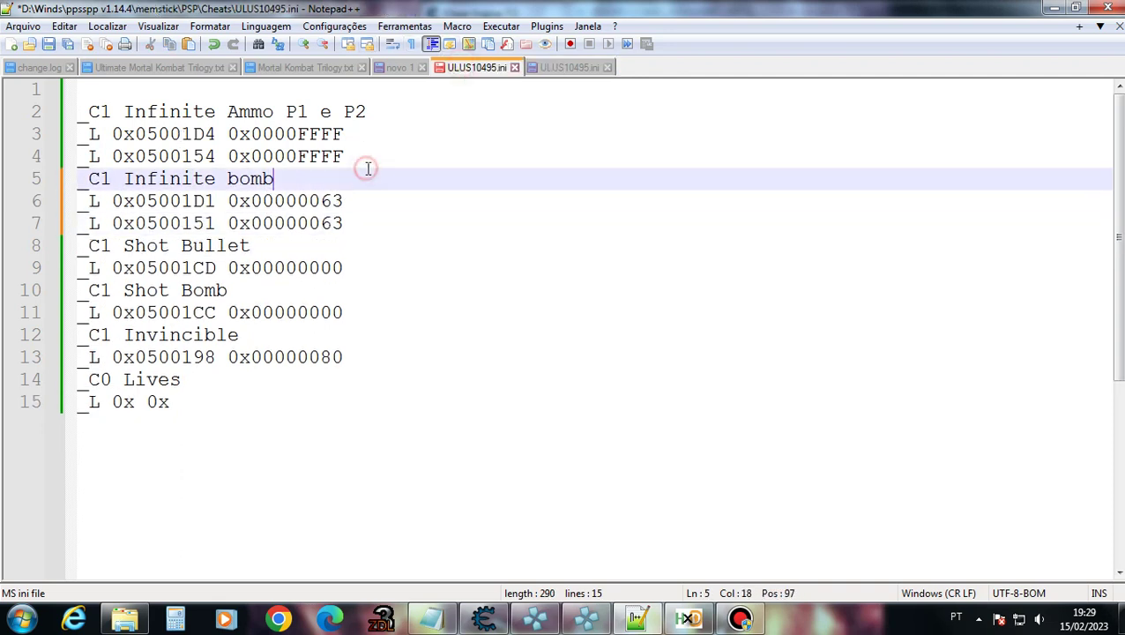
text(P)
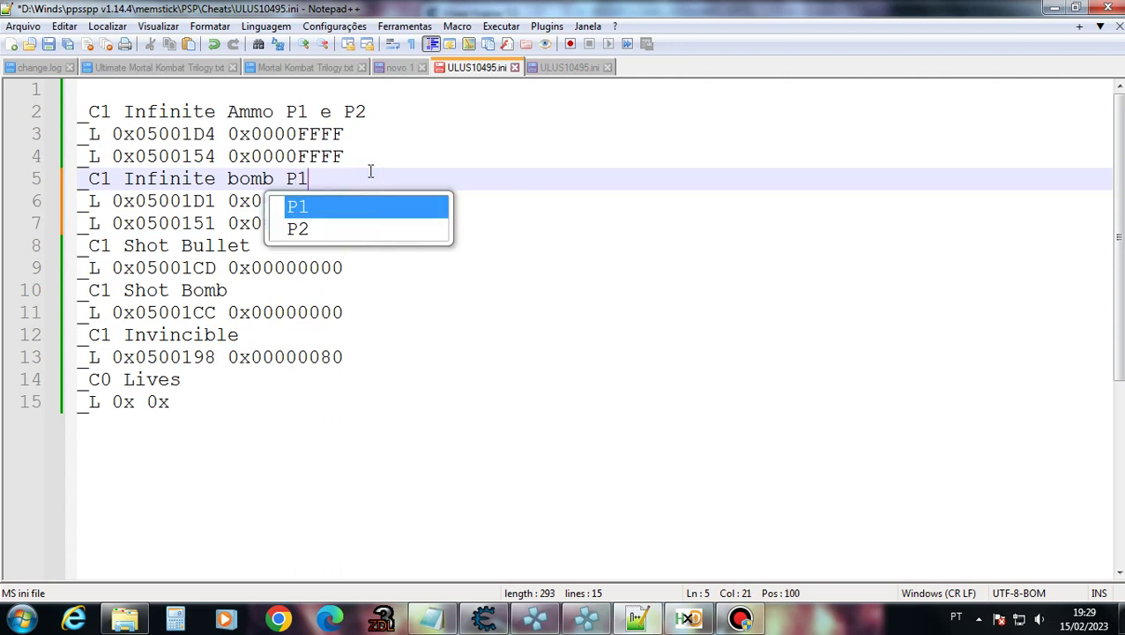
text(1)
key(Escape)
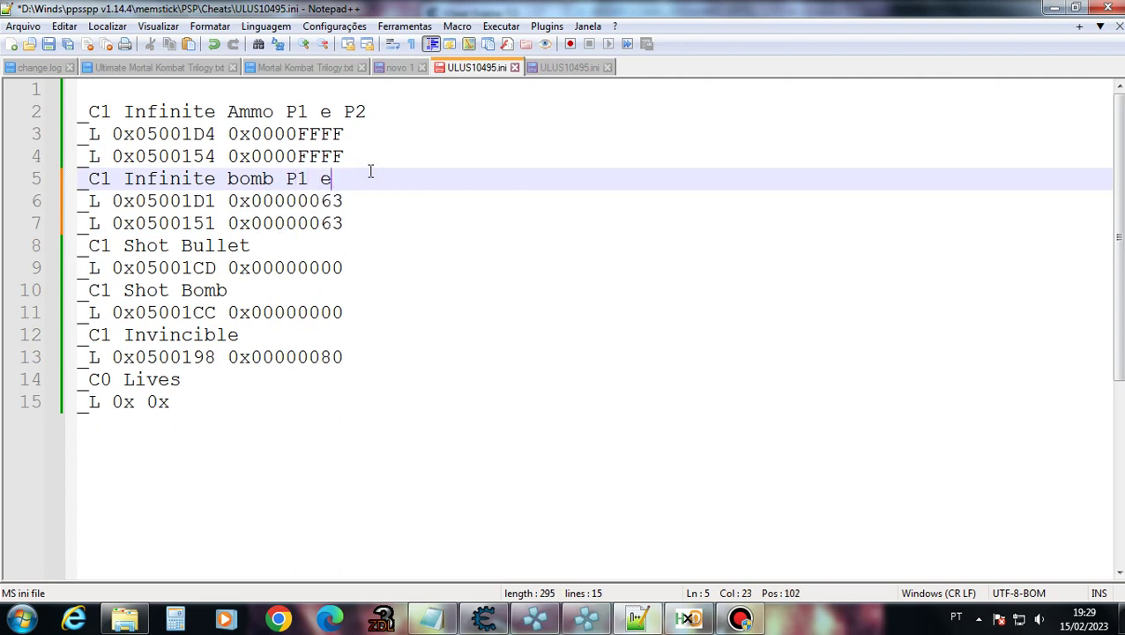
text(e P)
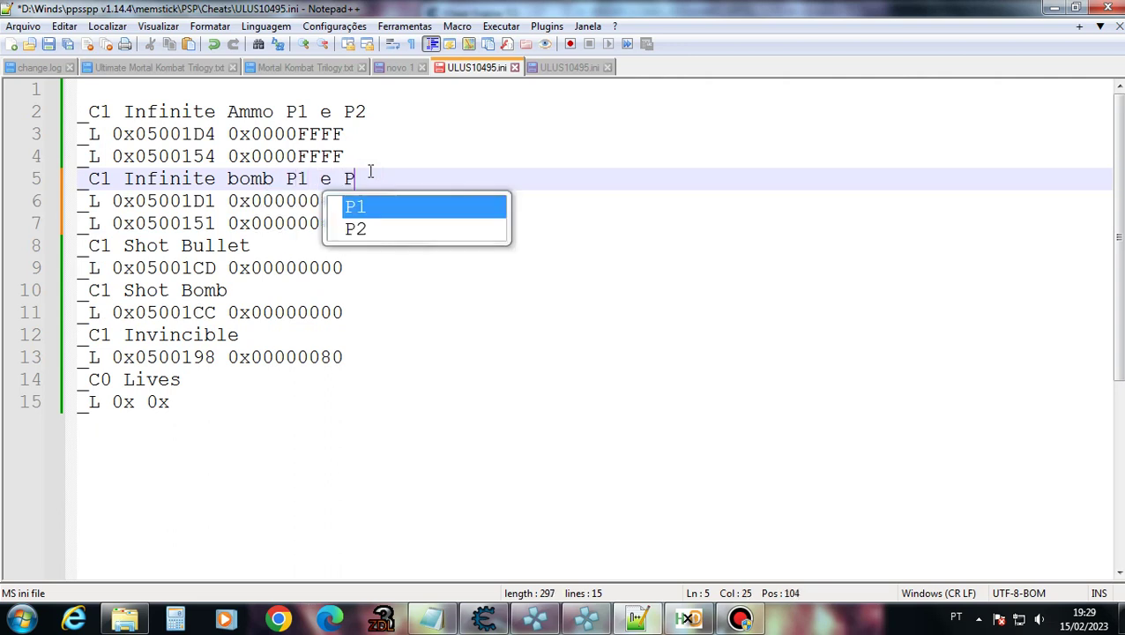
text(2)
click(369, 171)
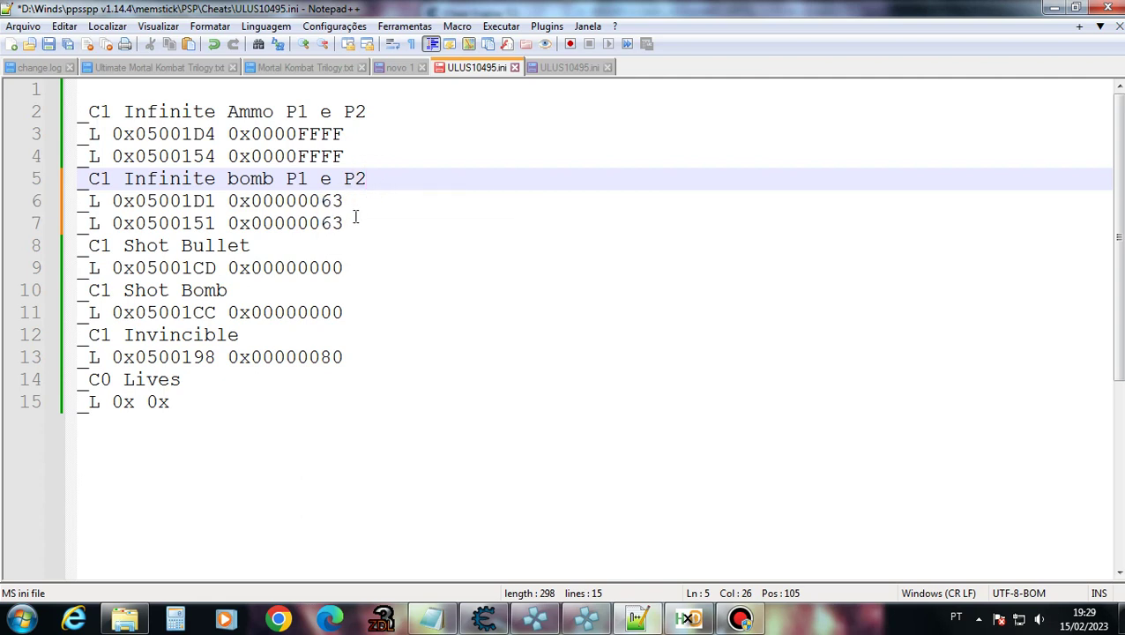
Copy "P1 e P2" onto the Infinite bomb heading in the Multiplayer copy of ULUS10495.ini and save.
drag(356, 217, 154, 182)
click(169, 181)
drag(376, 179, 288, 179)
click(376, 202)
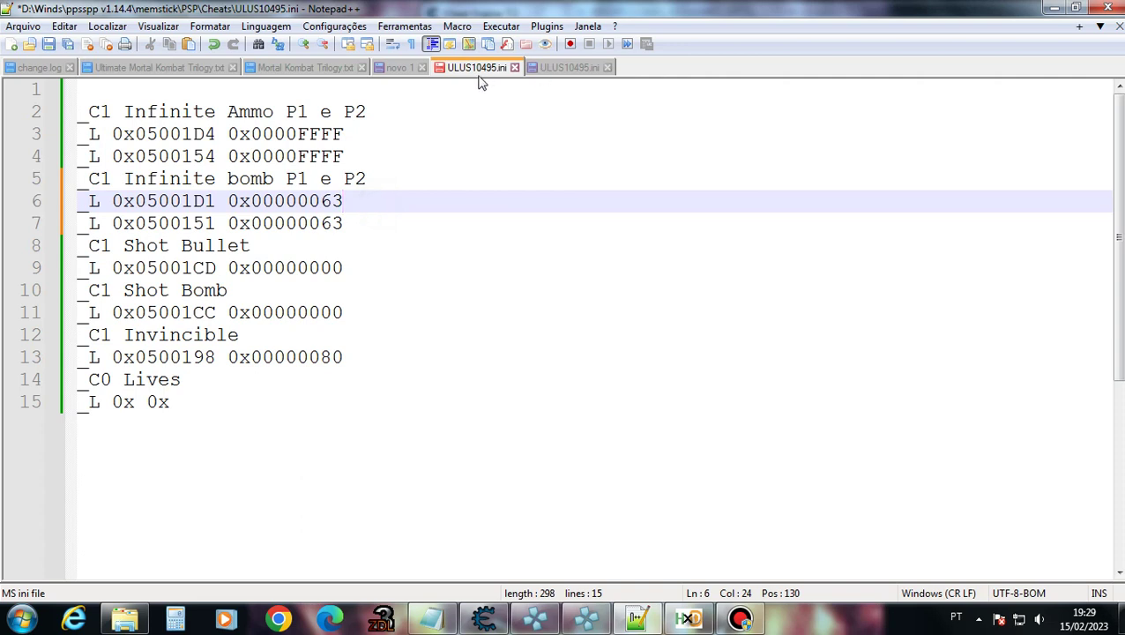
click(559, 74)
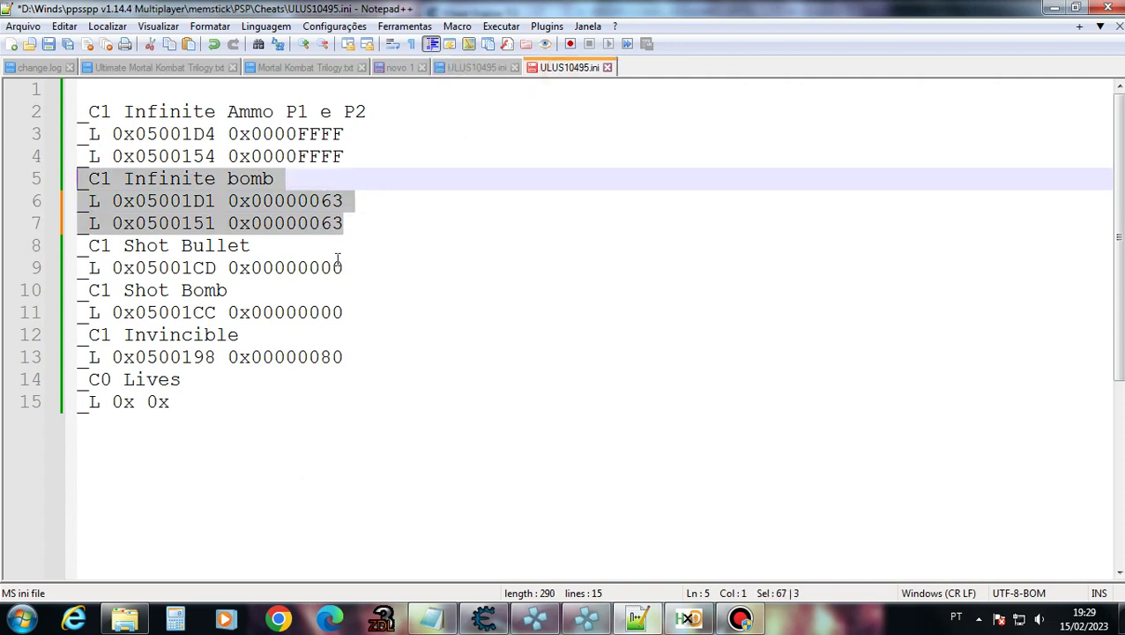
click(363, 199)
click(314, 177)
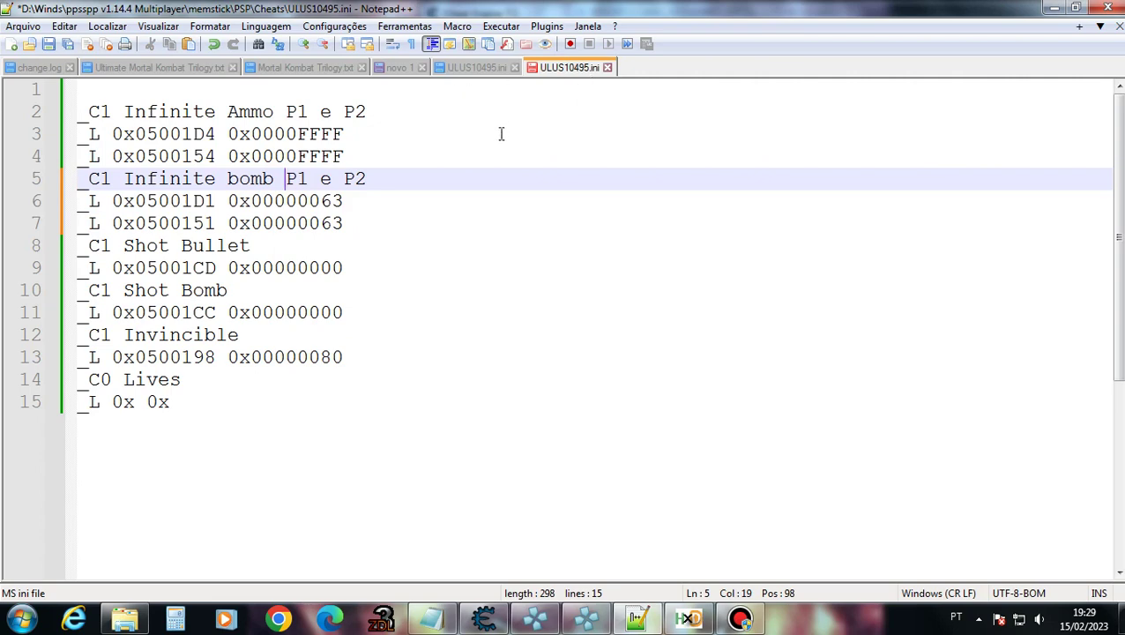
key(ctrl+s)
Switch to the PPSSPP windows and pause the game in instance 1.
click(550, 612)
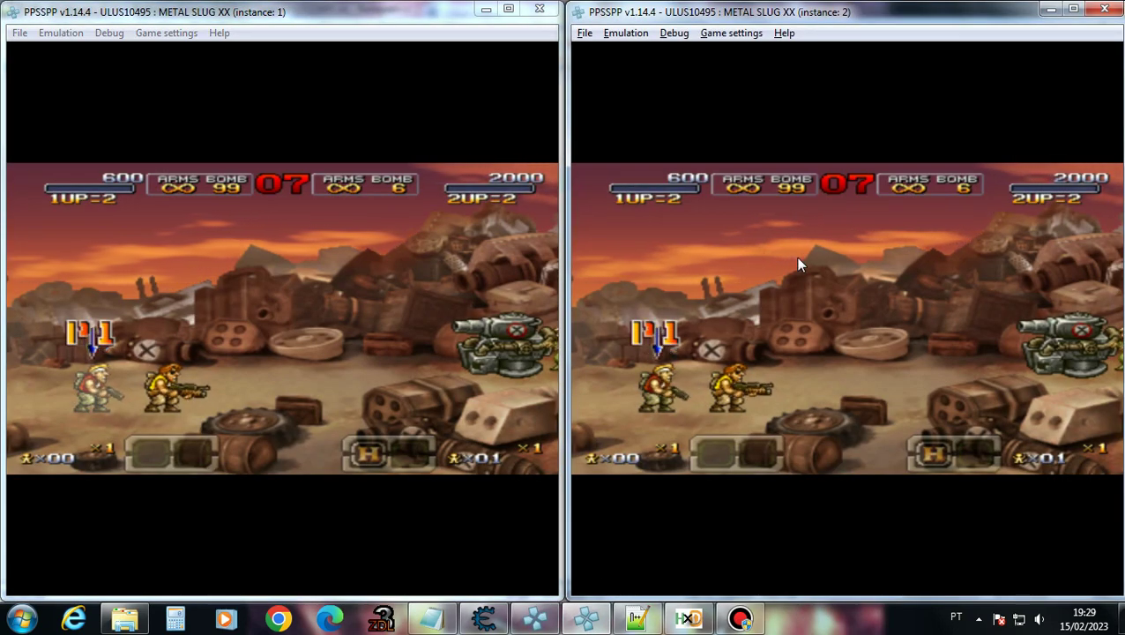
click(383, 264)
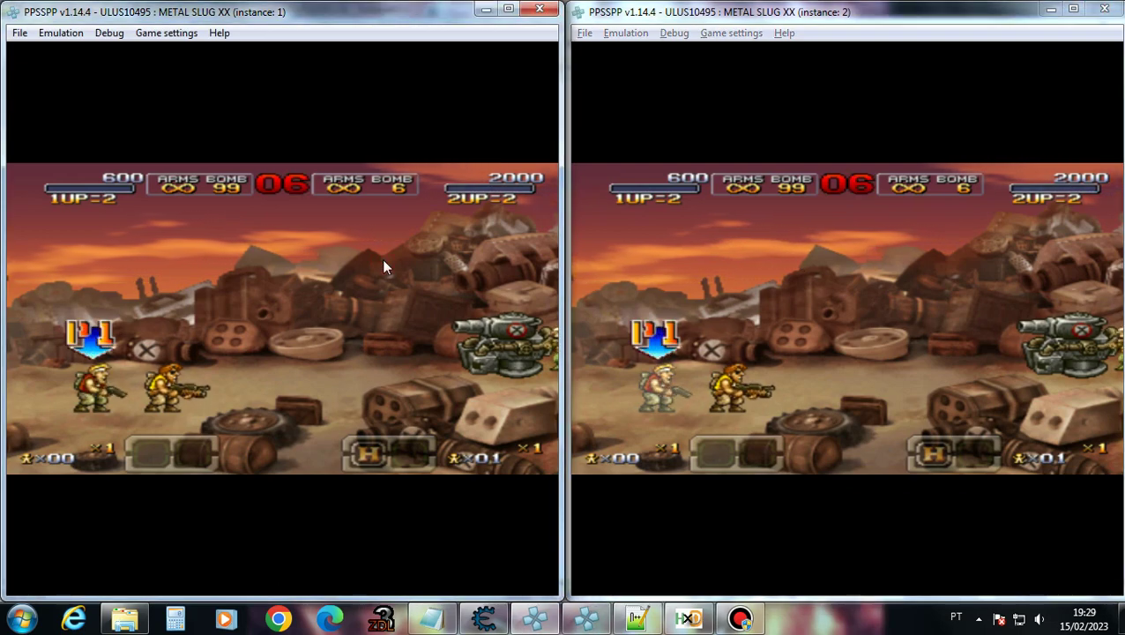
key(space)
key(space)
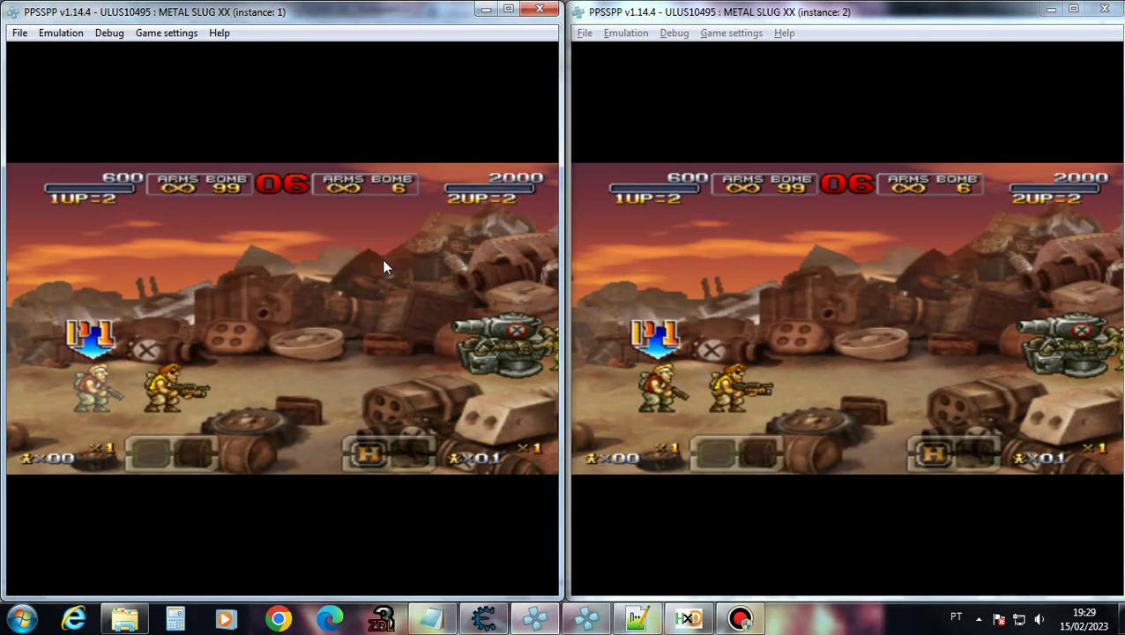
key(space)
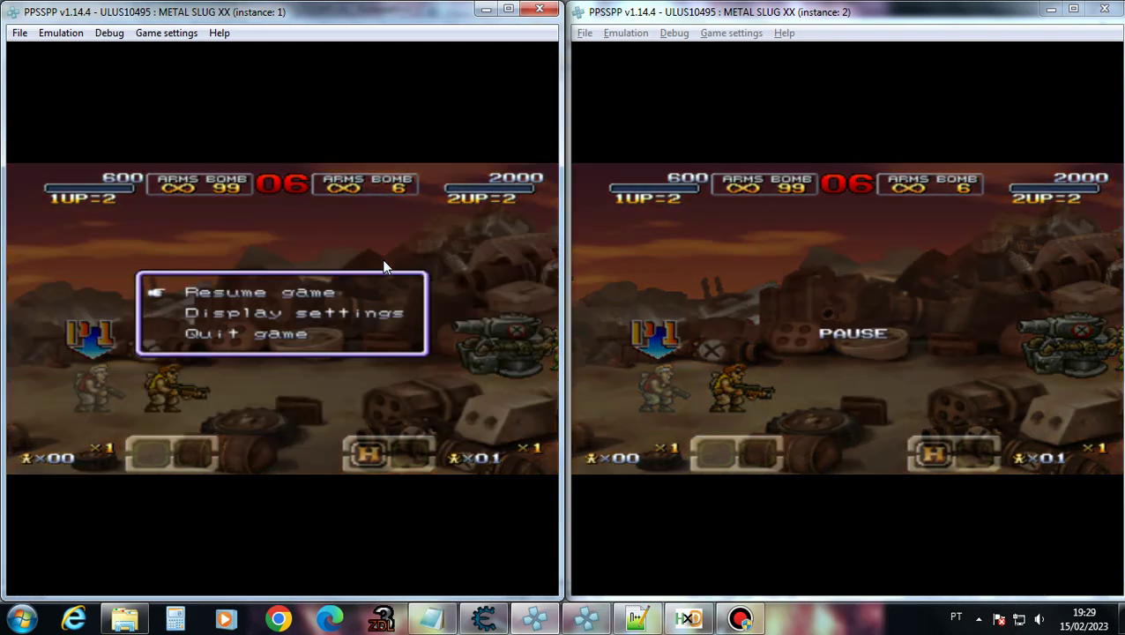
click(745, 271)
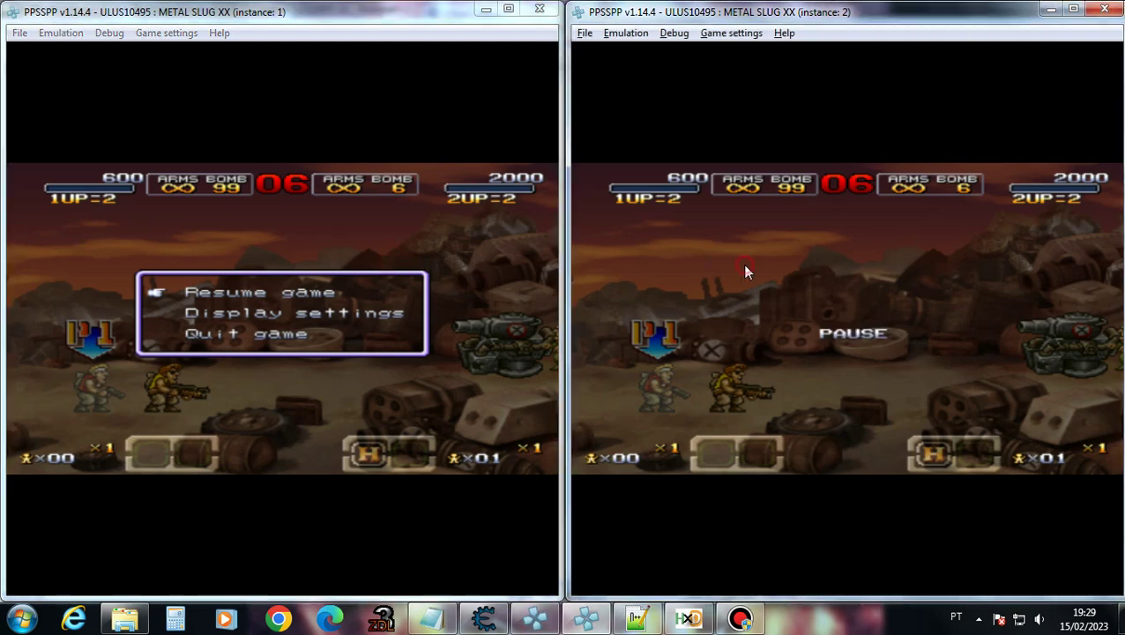
click(430, 286)
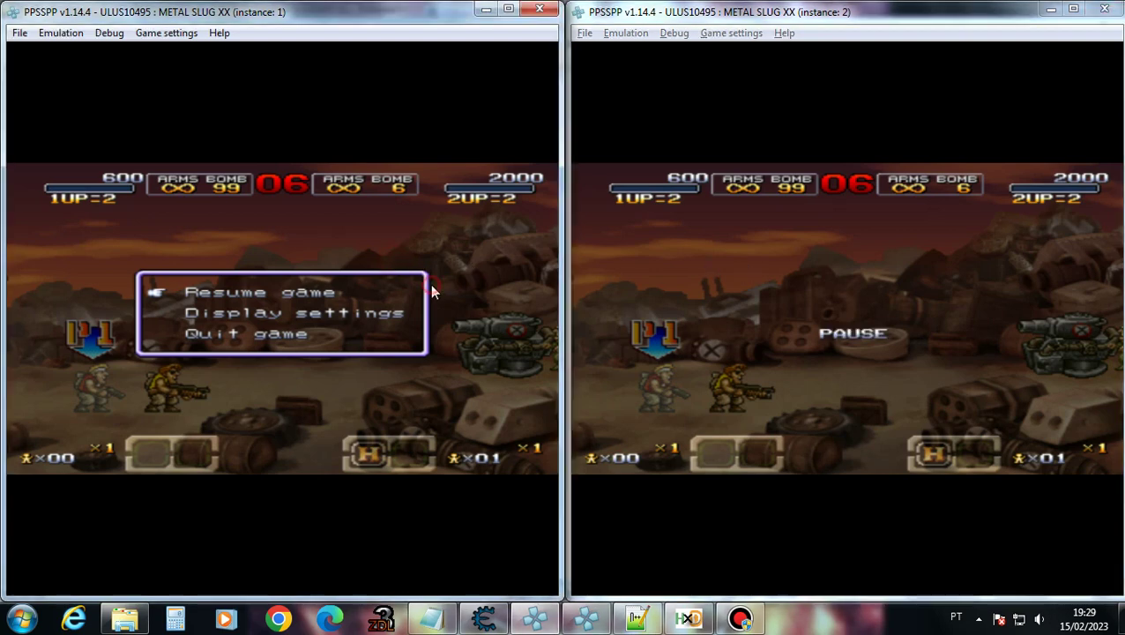
click(686, 290)
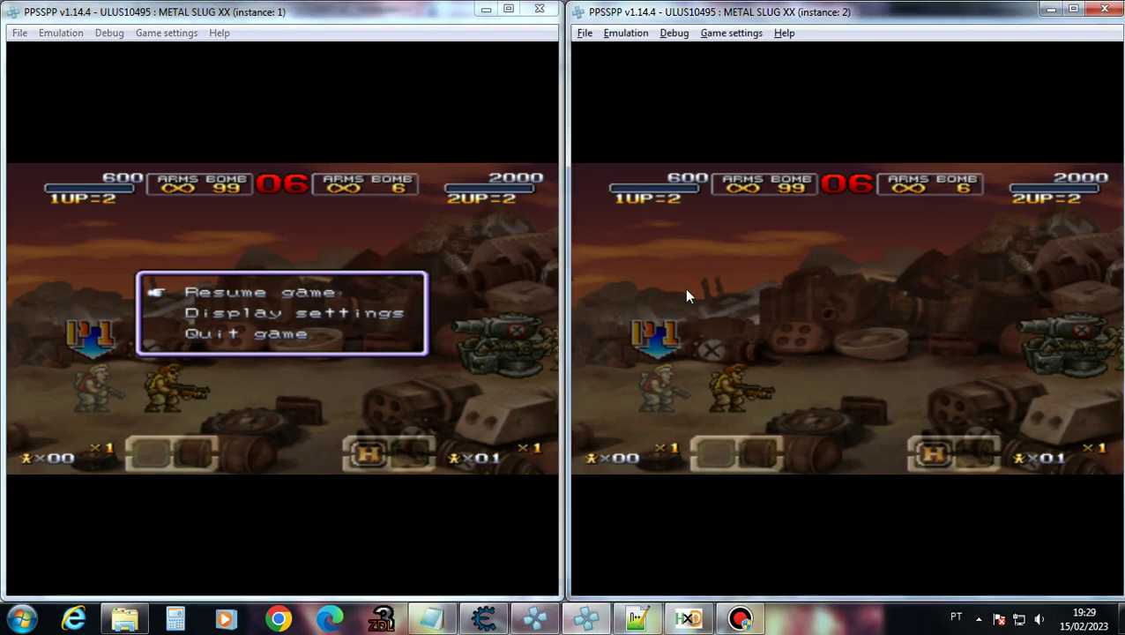
click(336, 272)
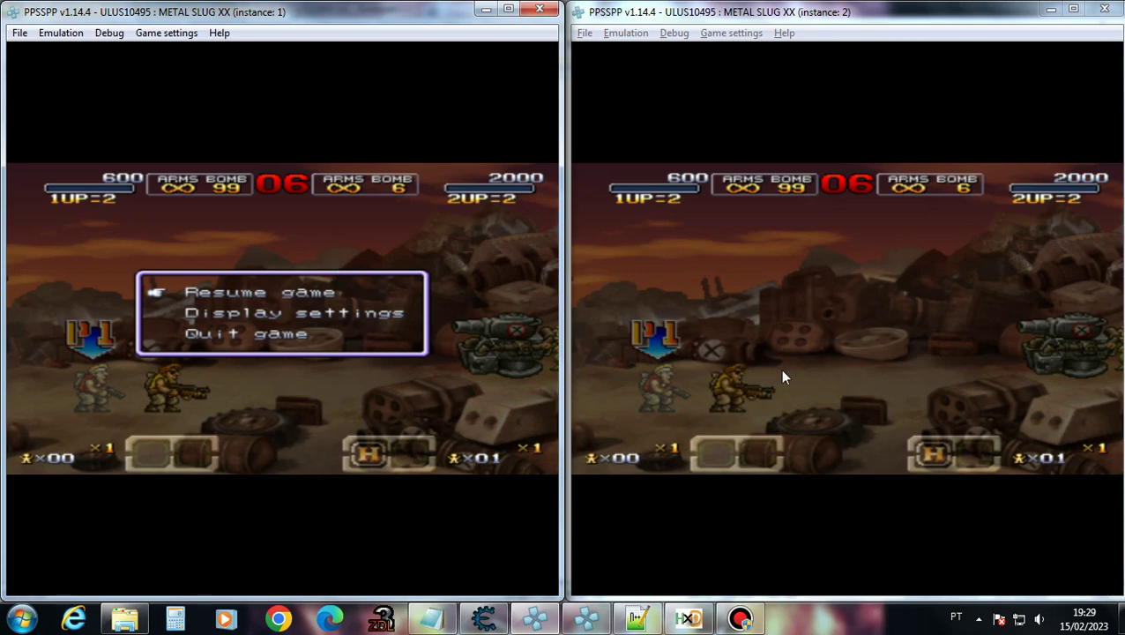
Switch to Cheat Engine and reset the results for a new scan, keeping the Exact Value scan type.
click(483, 617)
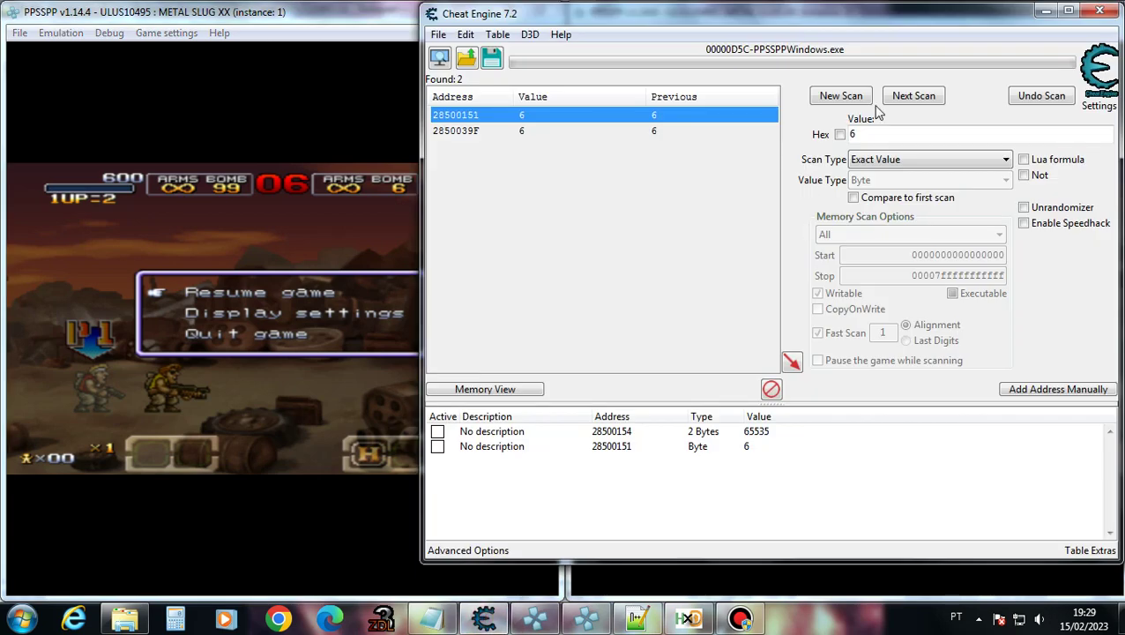
click(840, 96)
click(911, 160)
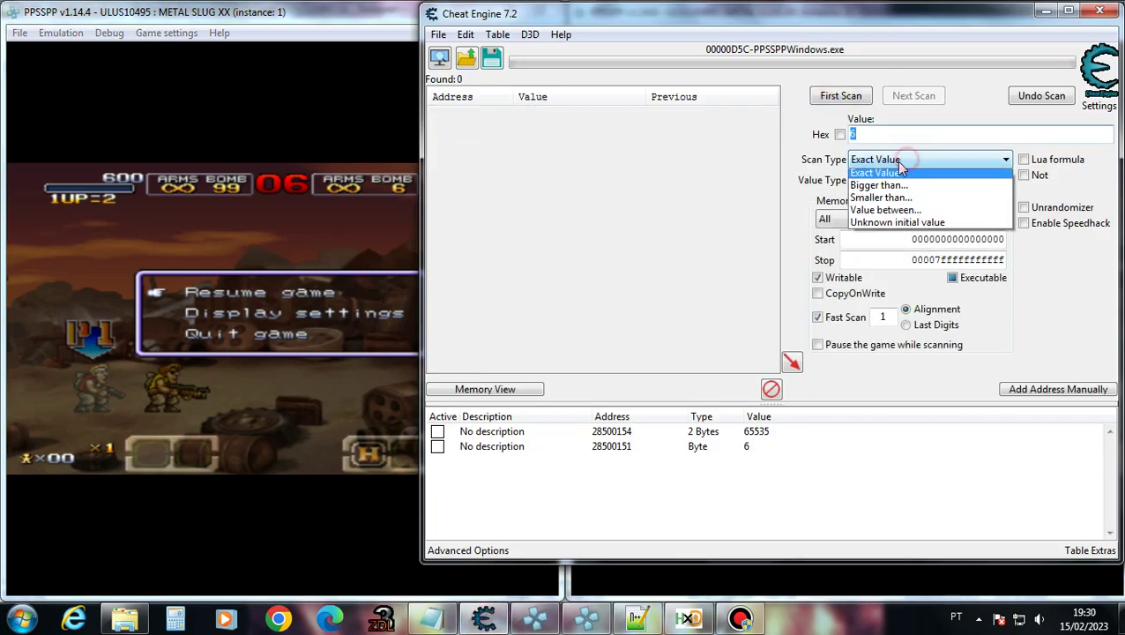
click(791, 181)
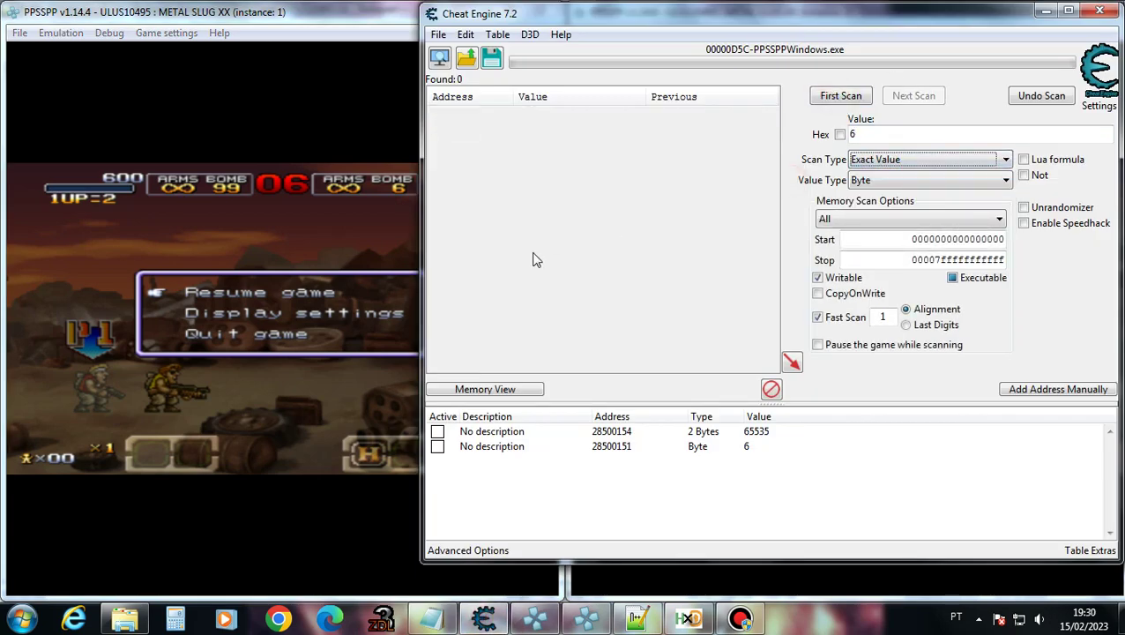
Browse the memory region of the 28500151 entry and select the byte at that address.
right_click(619, 448)
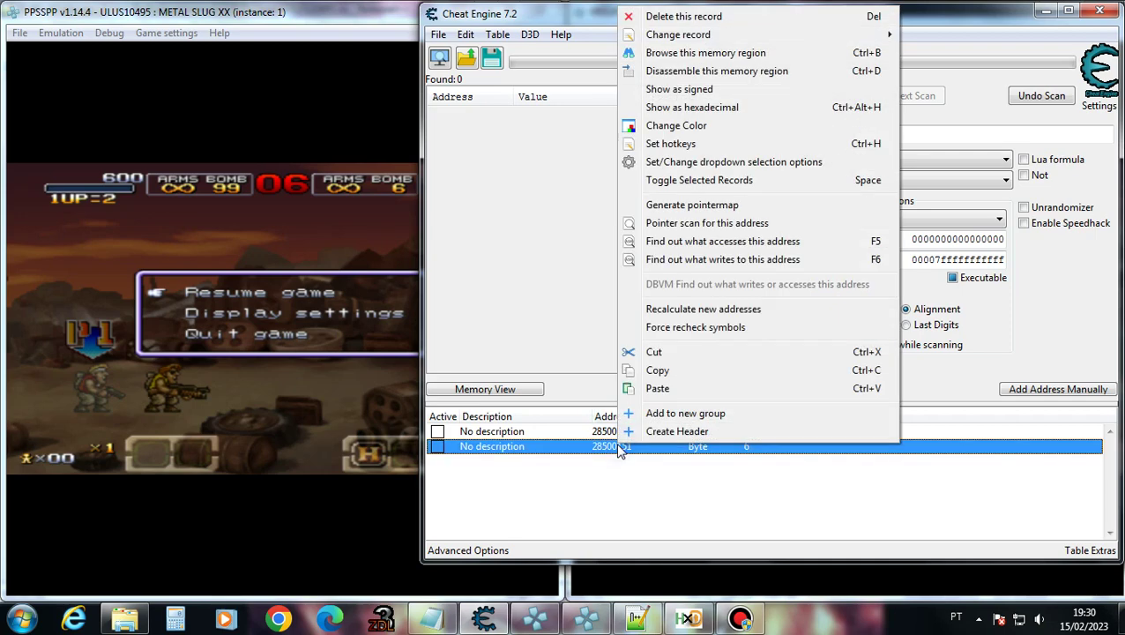
click(675, 55)
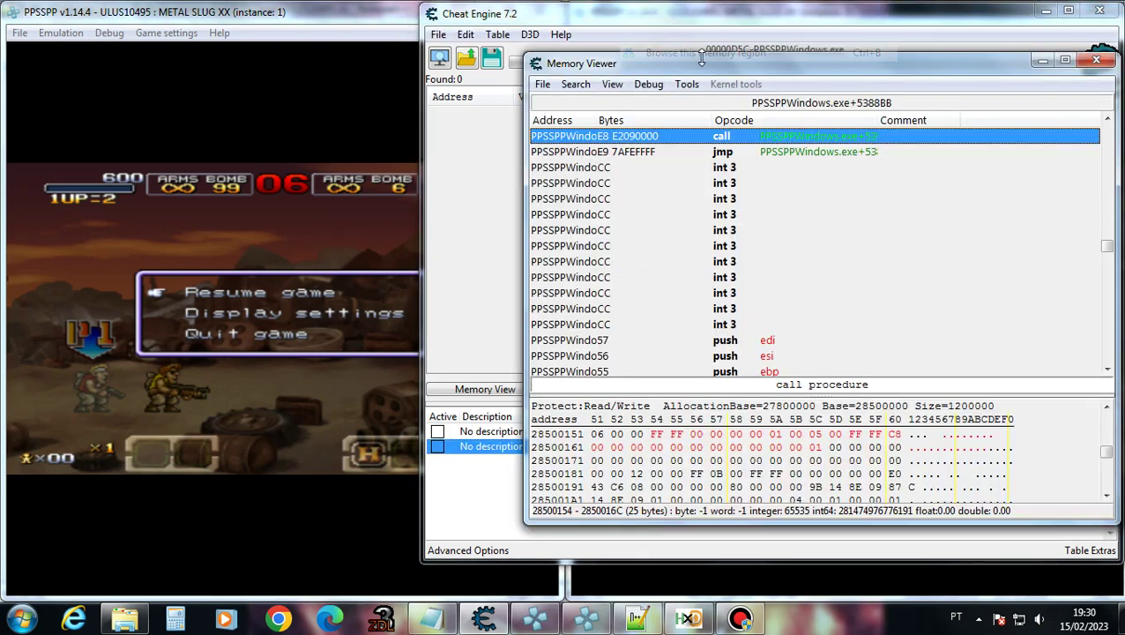
click(636, 435)
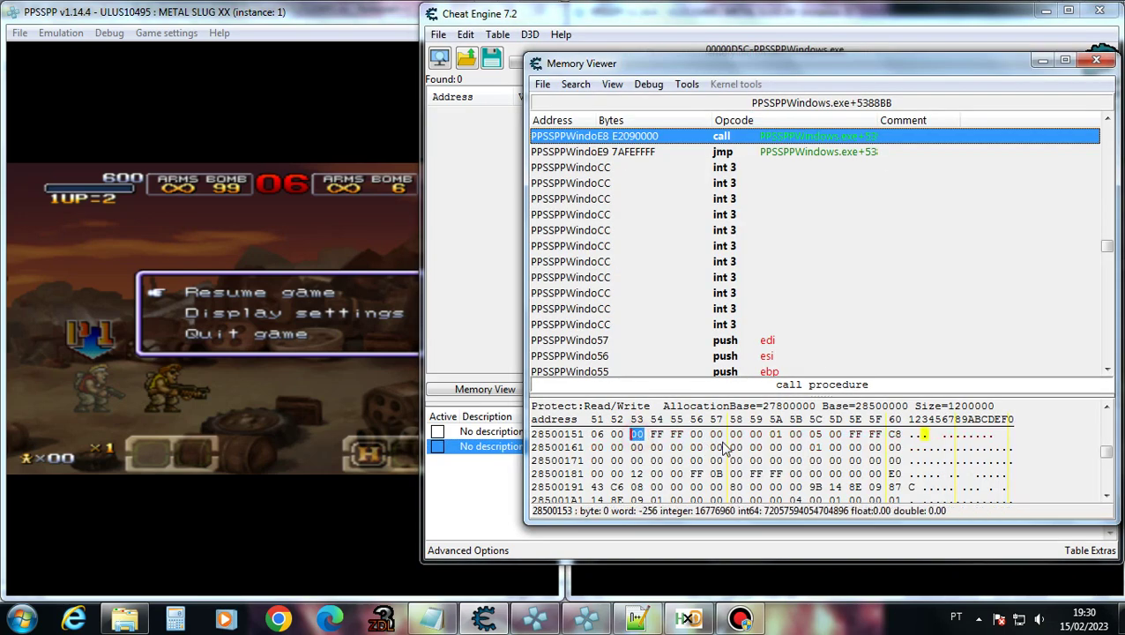
click(597, 434)
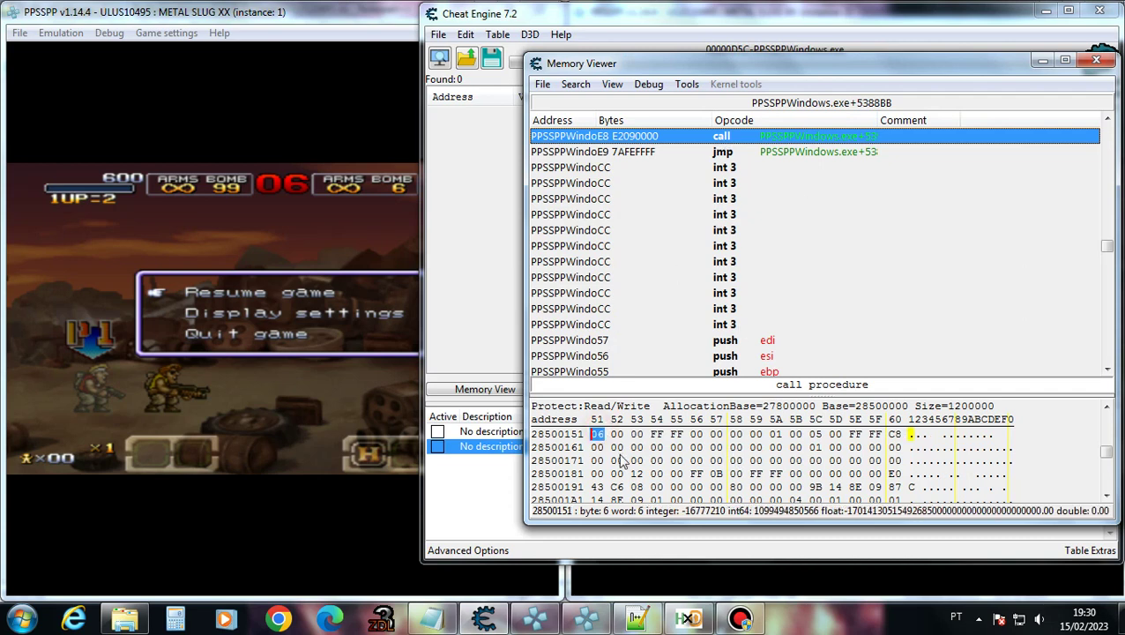
Examine the bytes in the memory rows around address 28500151 in the Memory Viewer.
scroll(622, 464, up, 1)
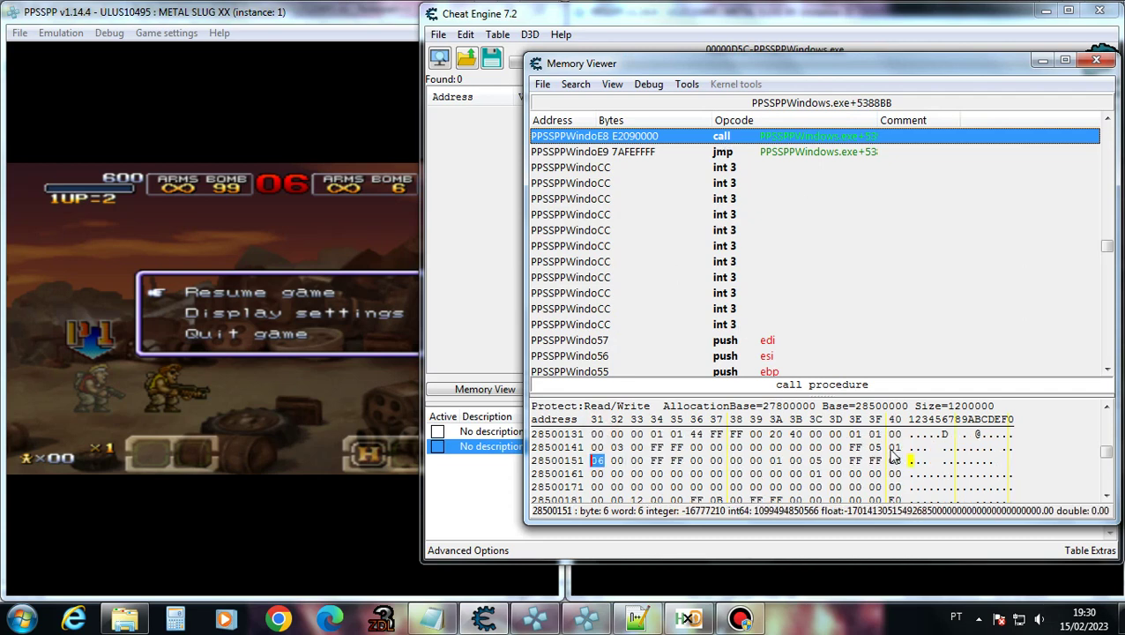
click(657, 461)
click(676, 461)
click(597, 461)
Switch to the two PPSSPP windows and resume the game in instance 1.
click(414, 247)
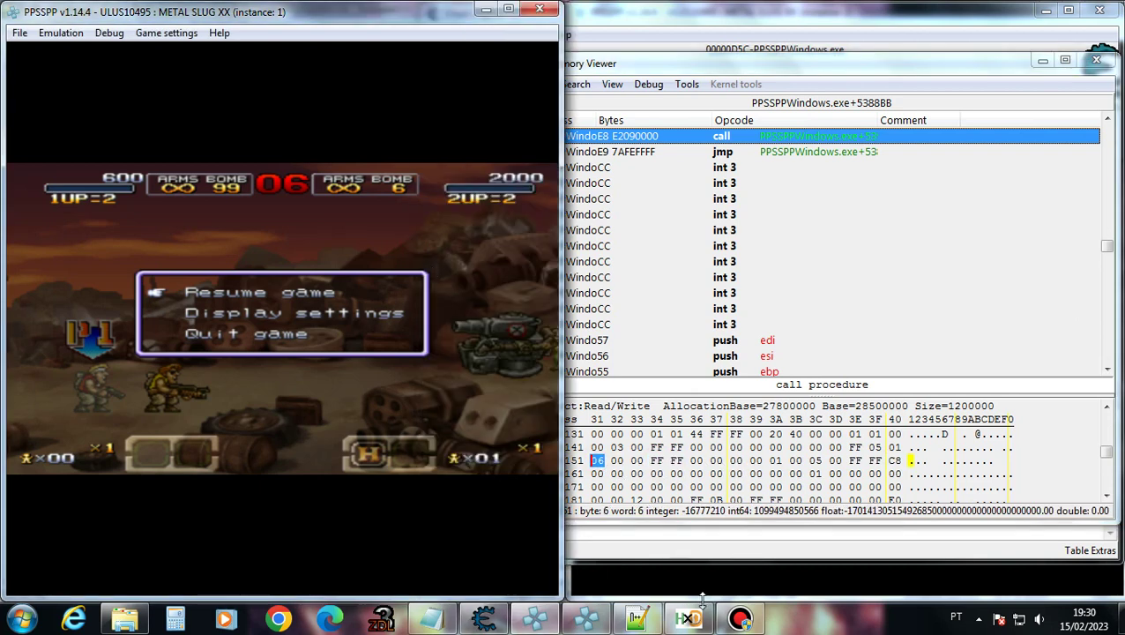
click(724, 580)
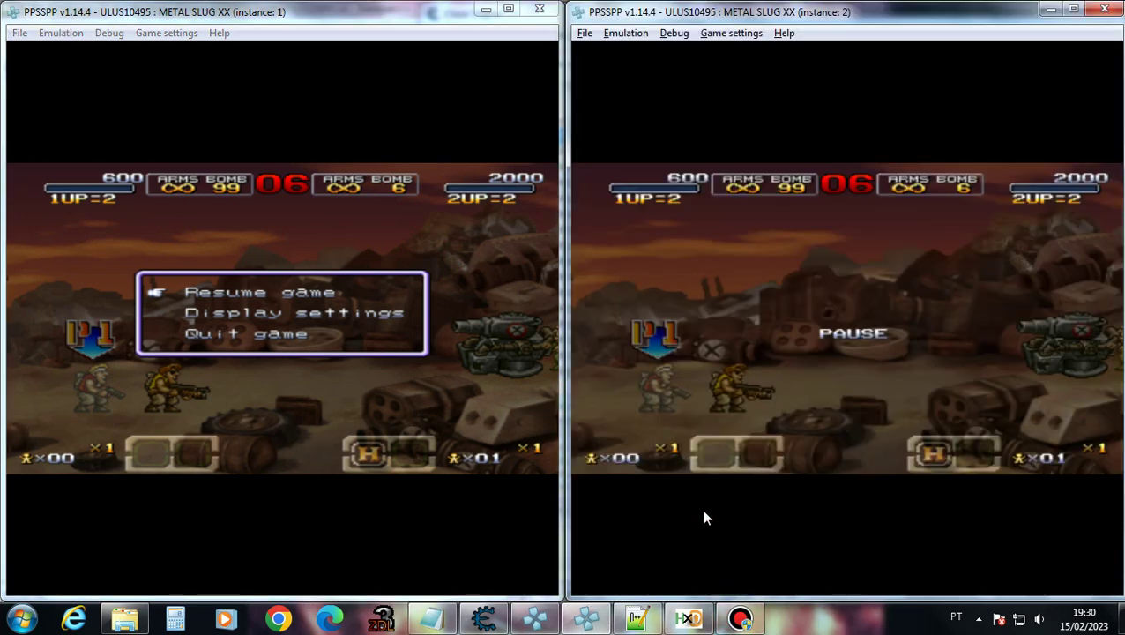
click(504, 307)
key(z)
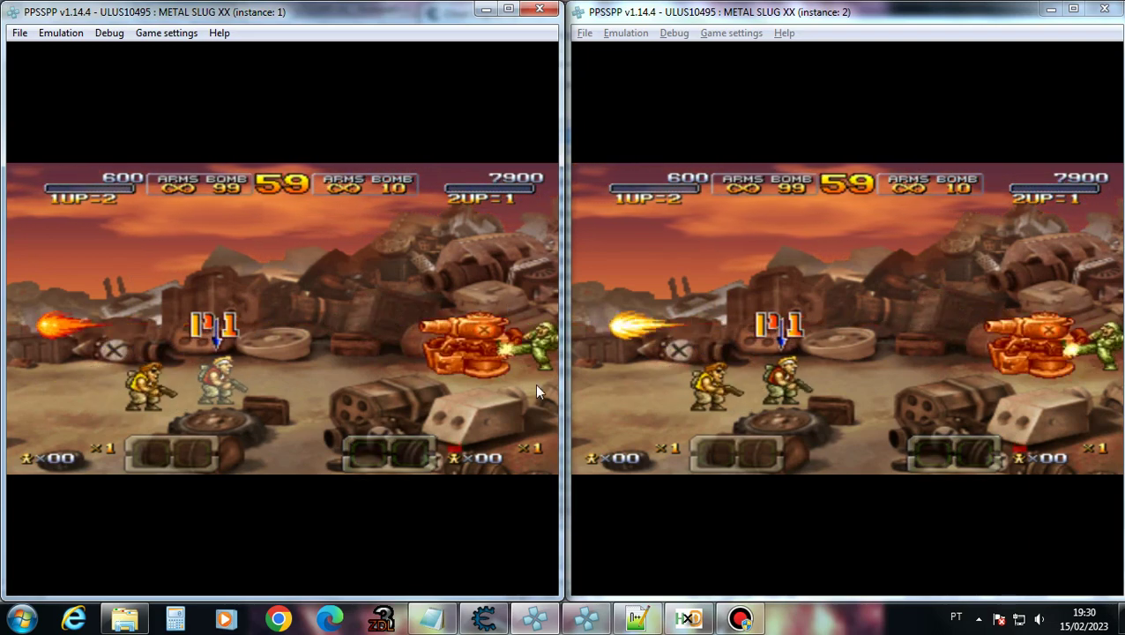
Check the byte at 28500151 in Cheat Engine, then return to the two PPSSPP windows and pause the game from instance 1.
click(483, 617)
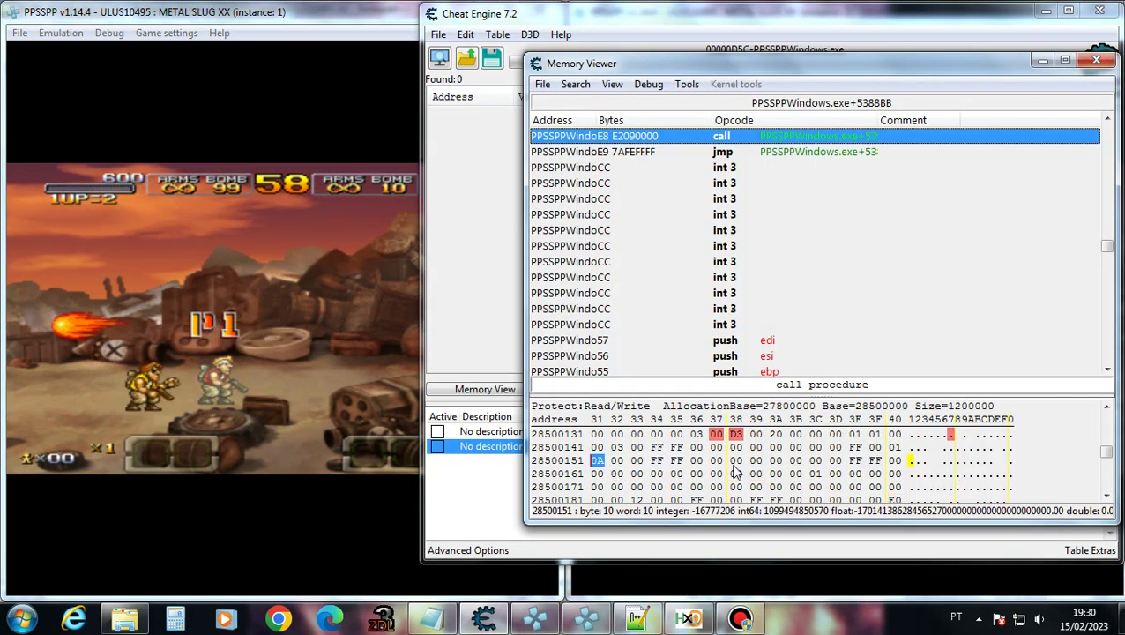
key(alt+Tab)
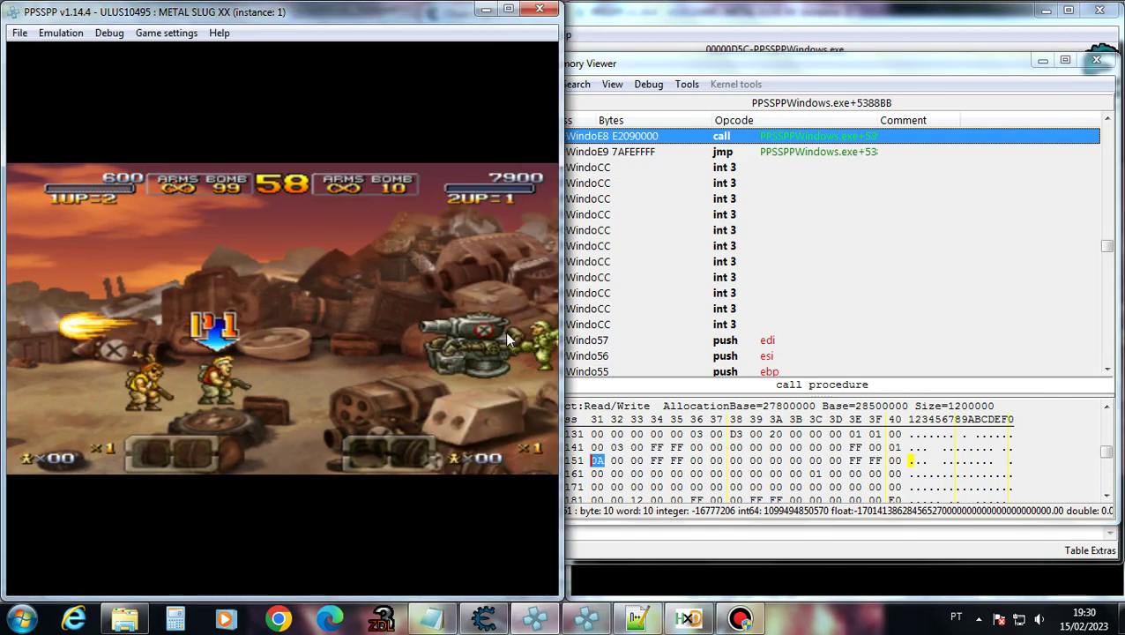
click(667, 582)
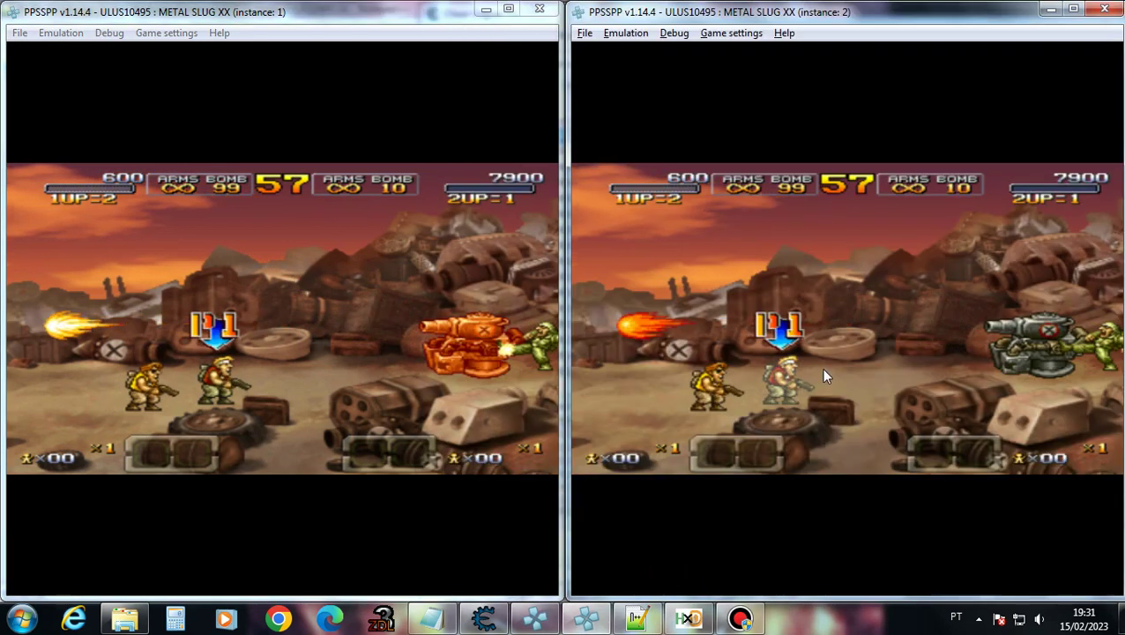
click(441, 359)
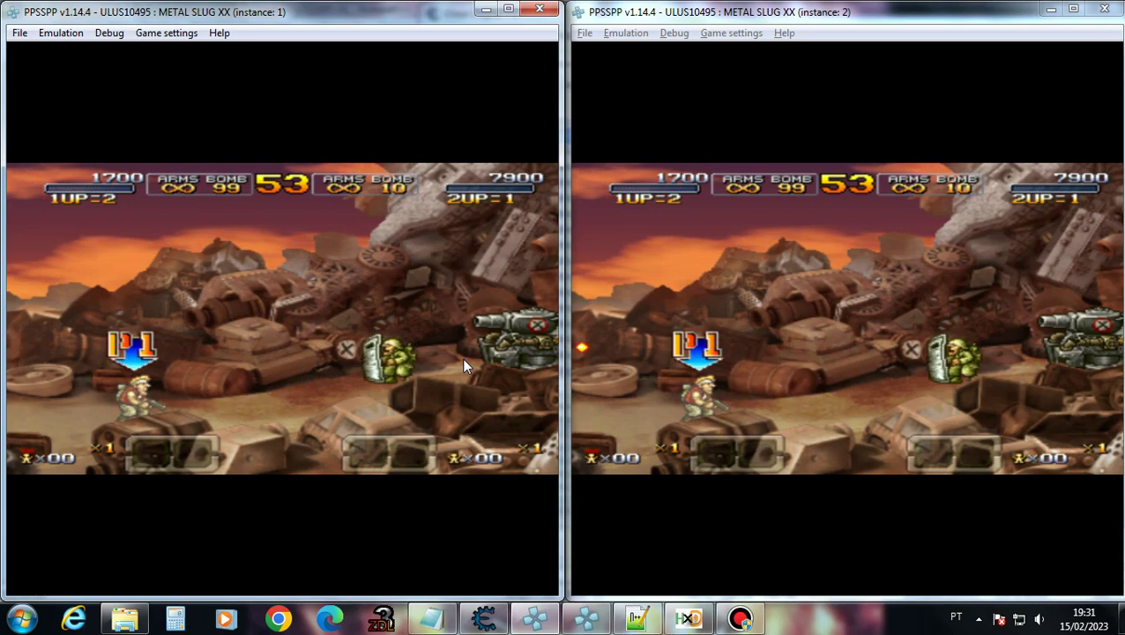
key(space)
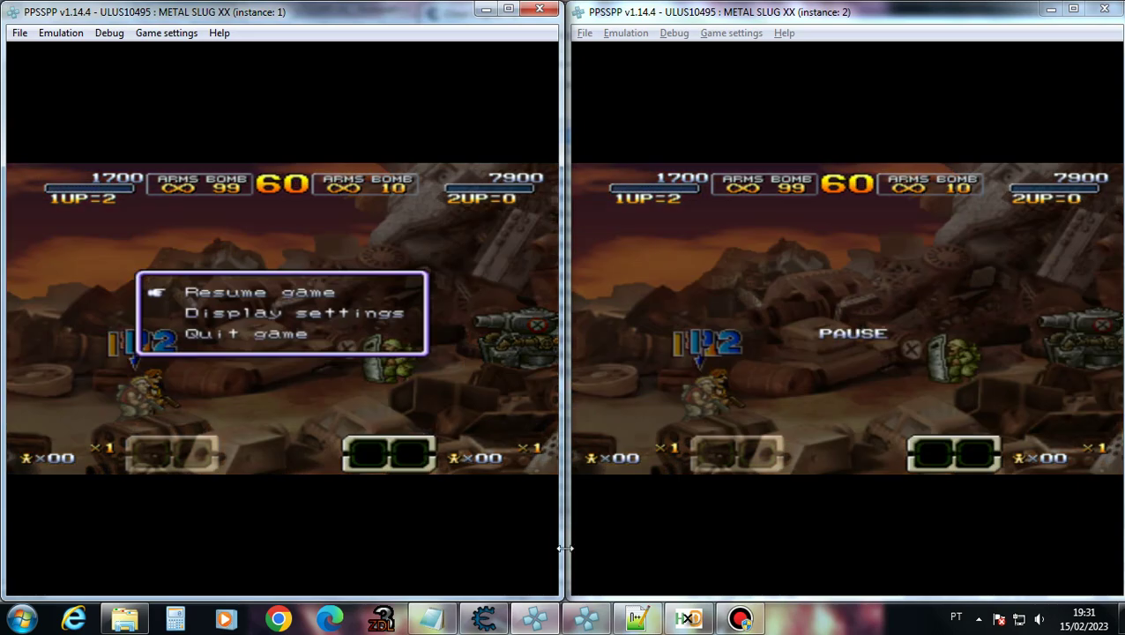
Switch to Cheat Engine, close the Memory Viewer and set the scan's value type to 2 Bytes.
click(535, 619)
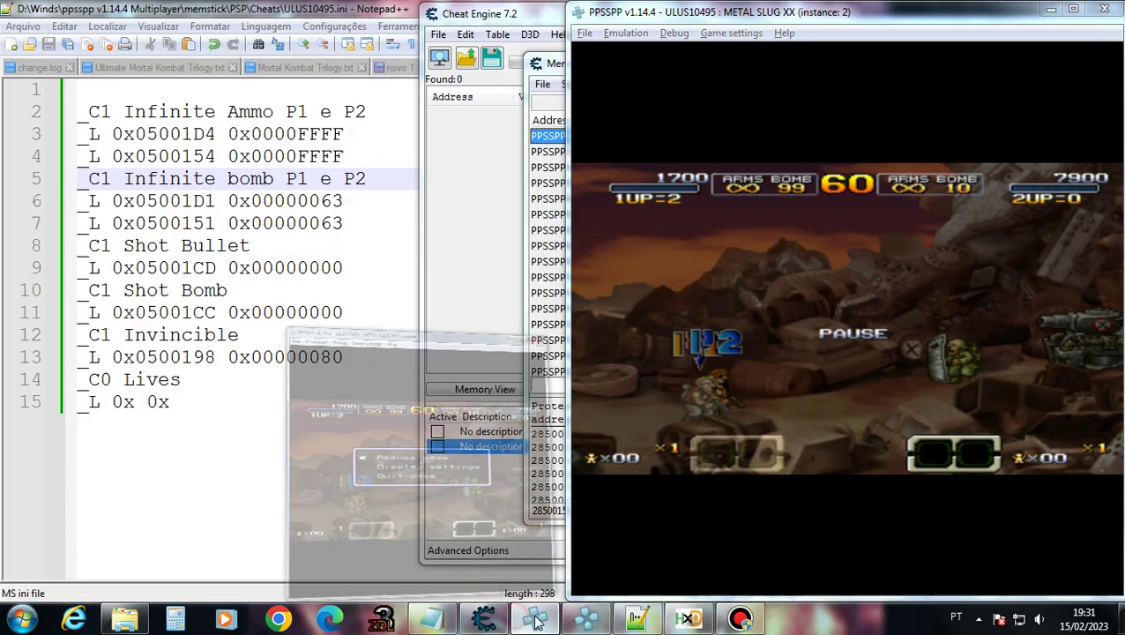
click(535, 620)
click(483, 620)
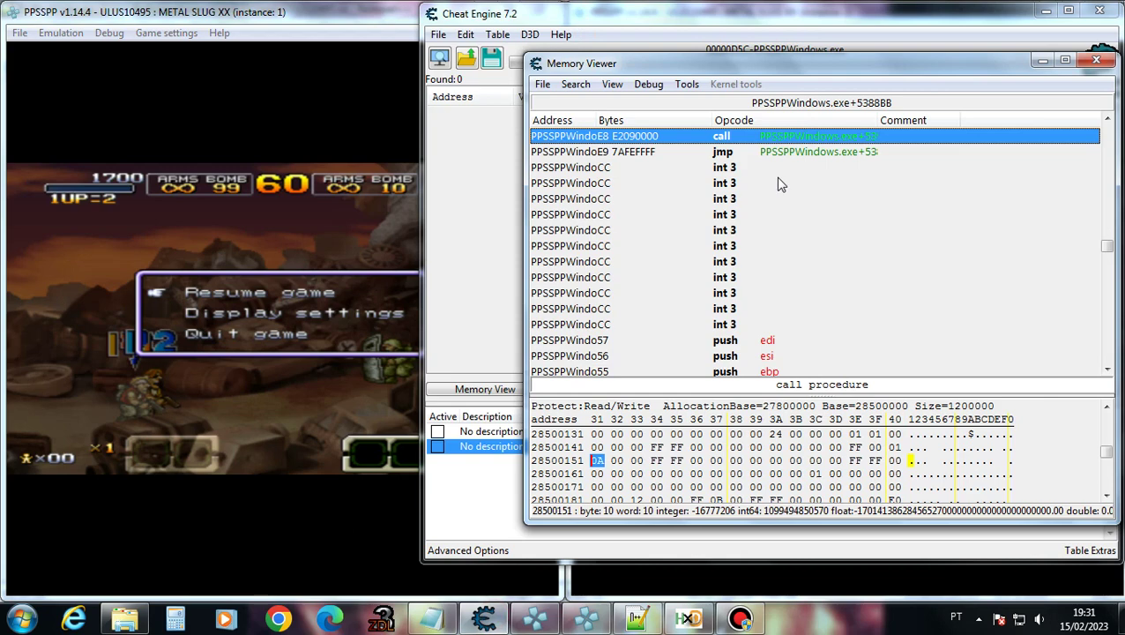
click(1096, 61)
click(915, 157)
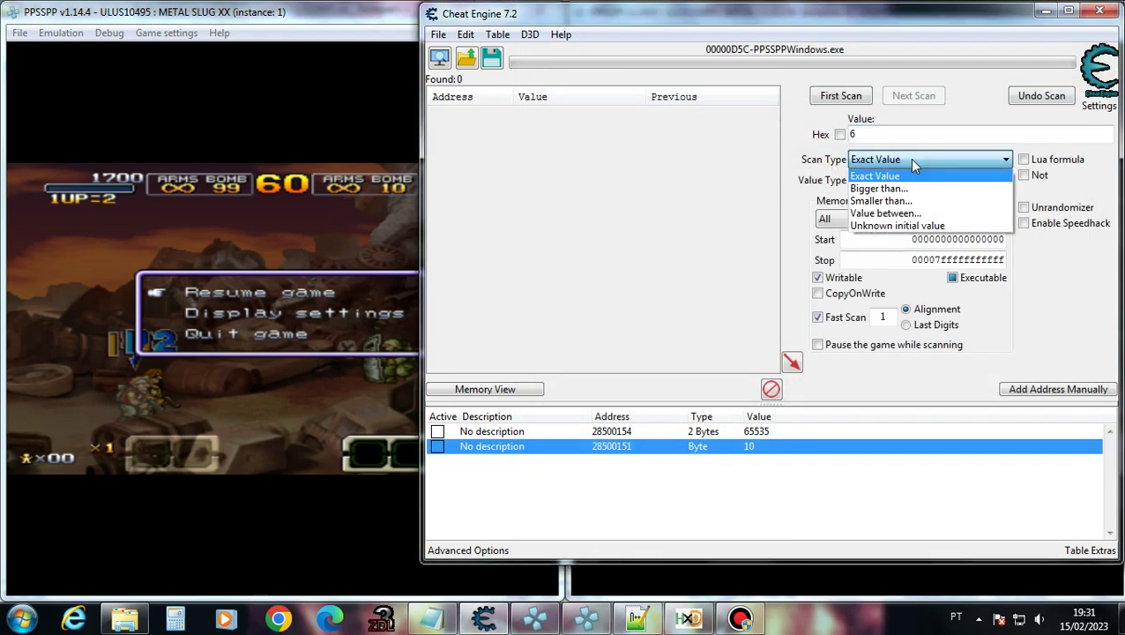
click(891, 226)
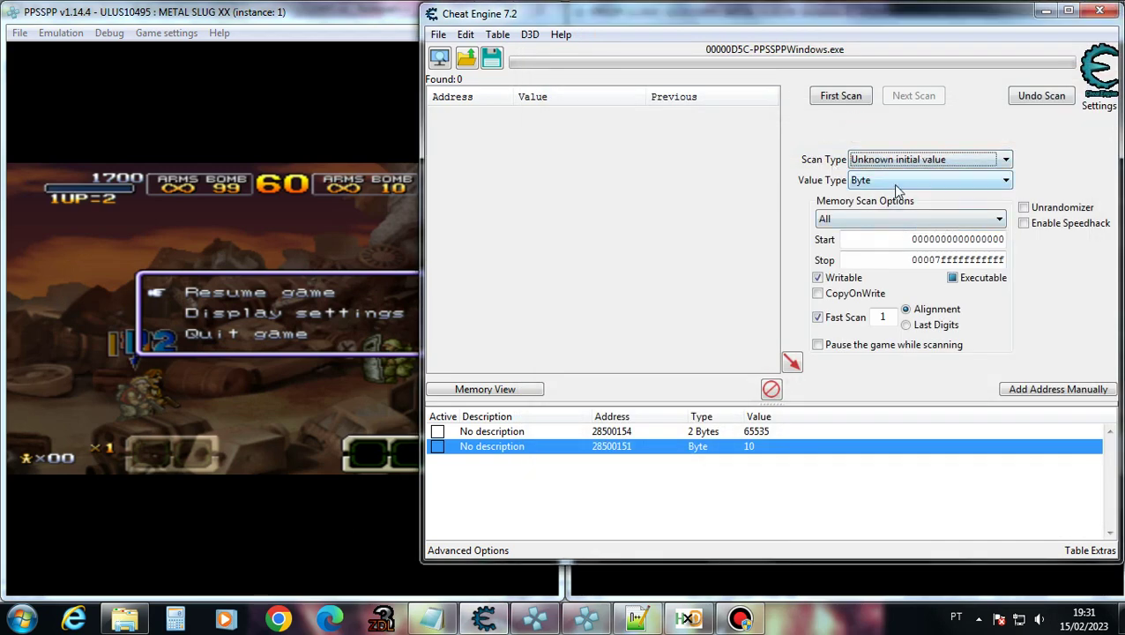
click(895, 181)
click(884, 223)
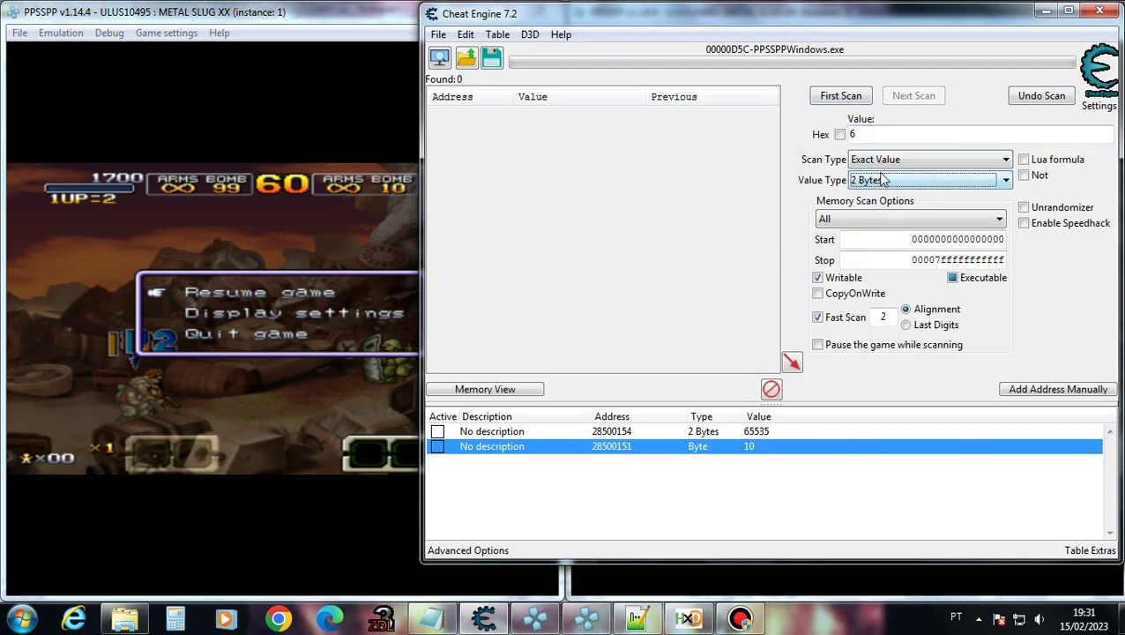
Switch back to the PPSSPP windows and open the emulator pause menu in both instances.
click(228, 199)
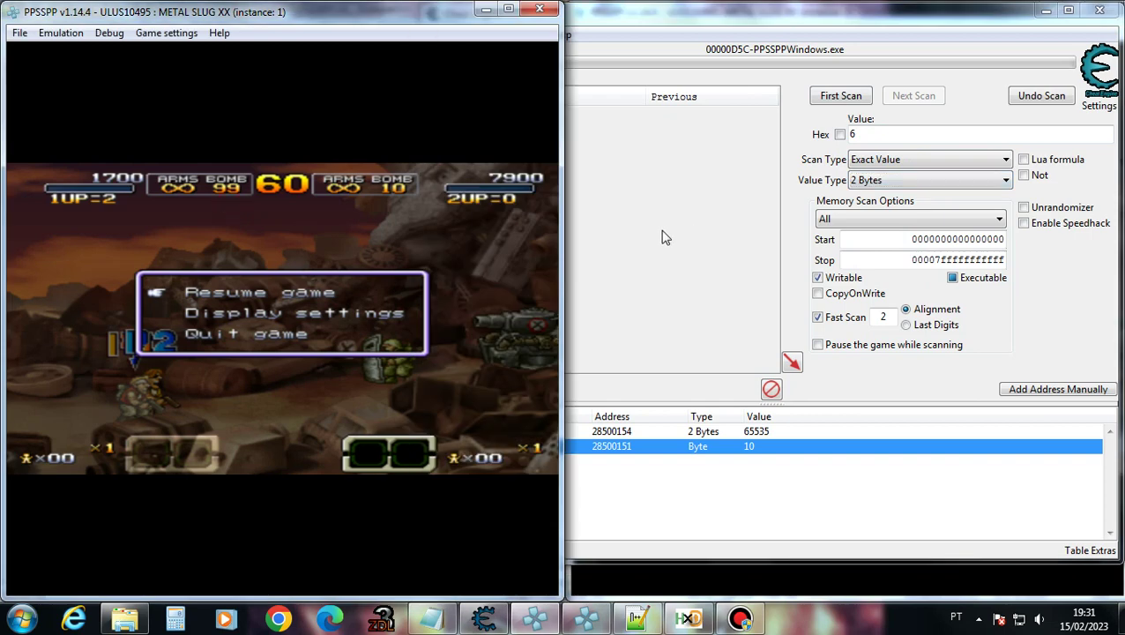
click(732, 577)
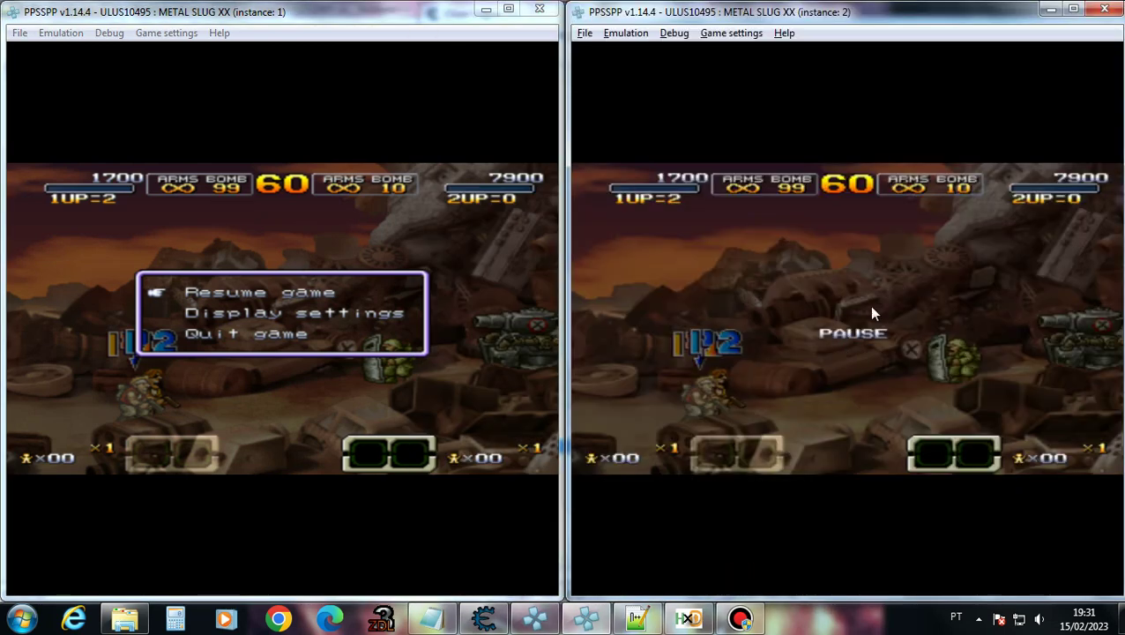
click(626, 619)
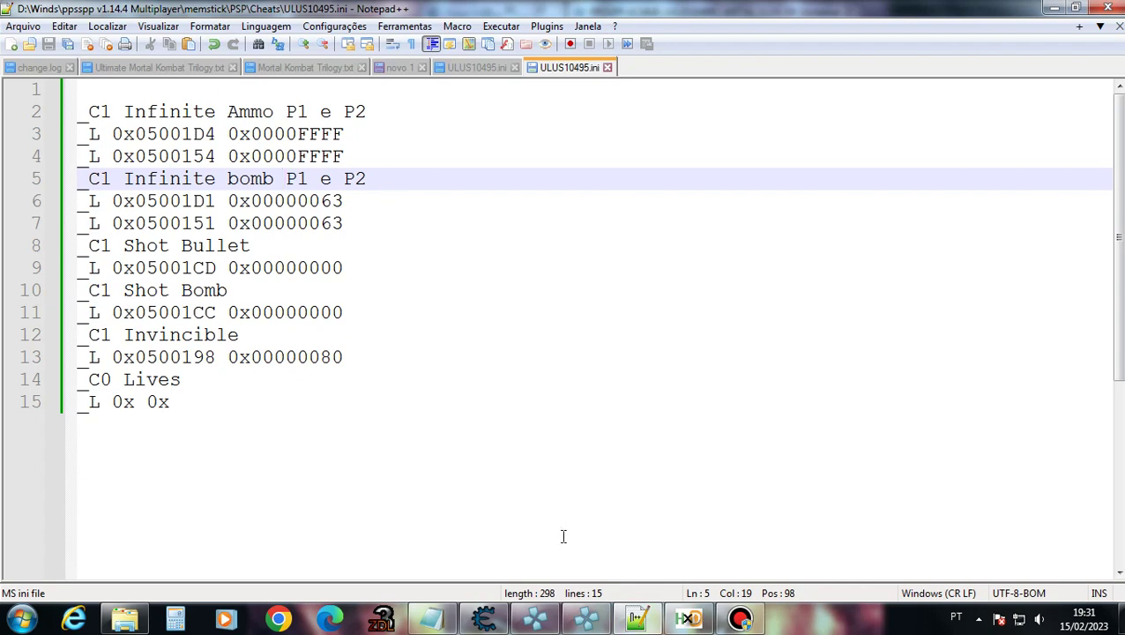
click(549, 621)
click(578, 620)
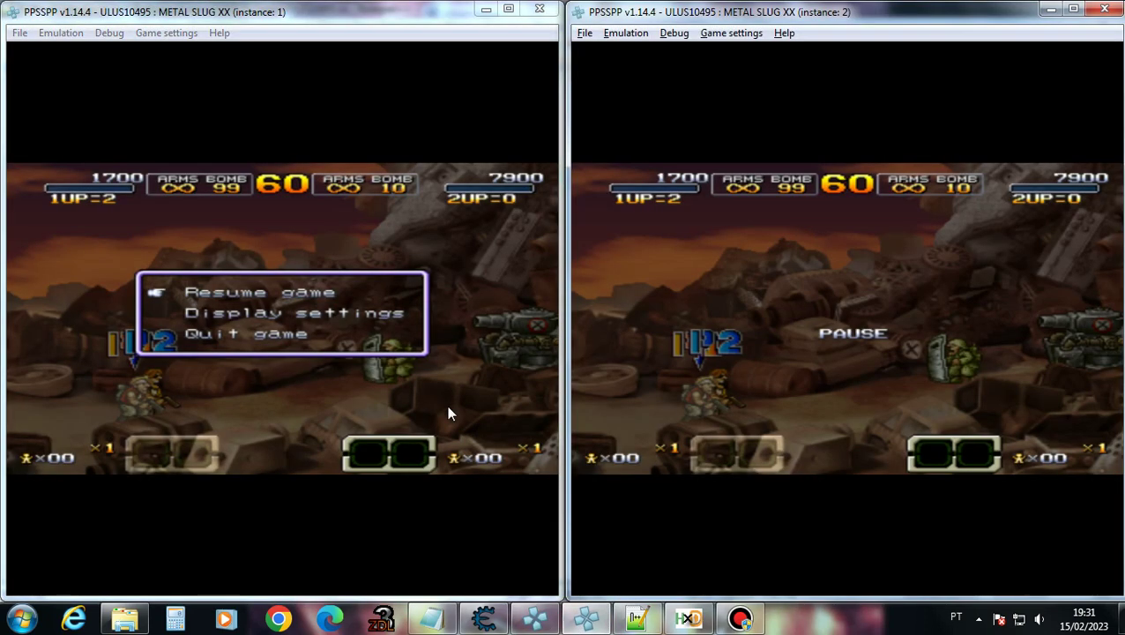
click(450, 360)
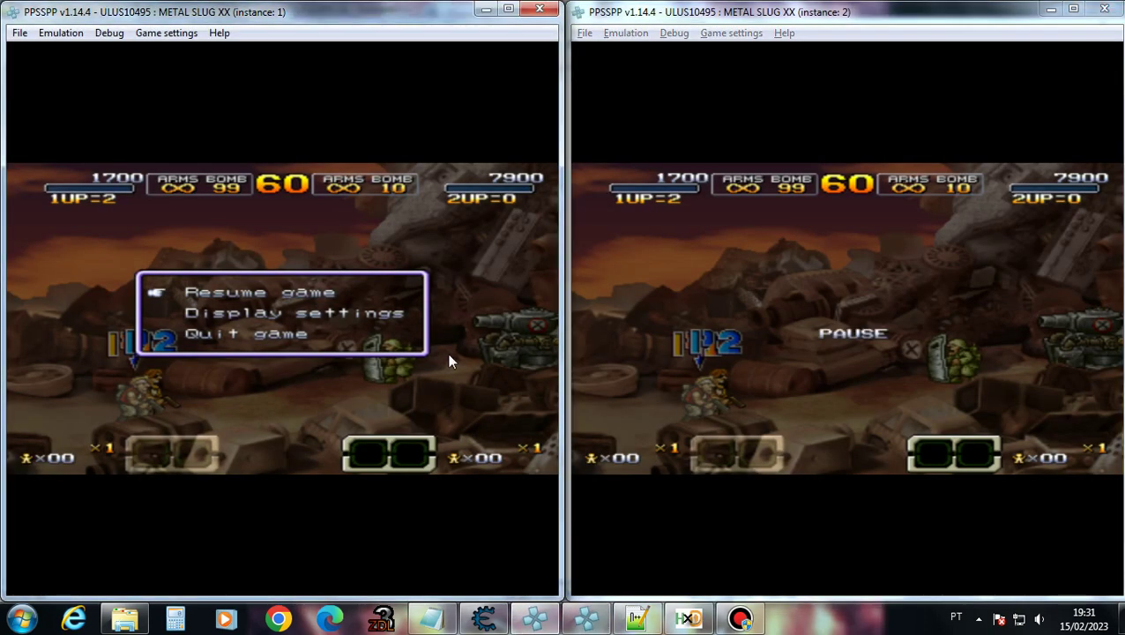
click(681, 304)
click(476, 316)
key(Escape)
click(642, 320)
key(Escape)
Toggle the Infinite bomb P1 e P2 cheat in the cheat lists of both instances and return to the game.
click(399, 310)
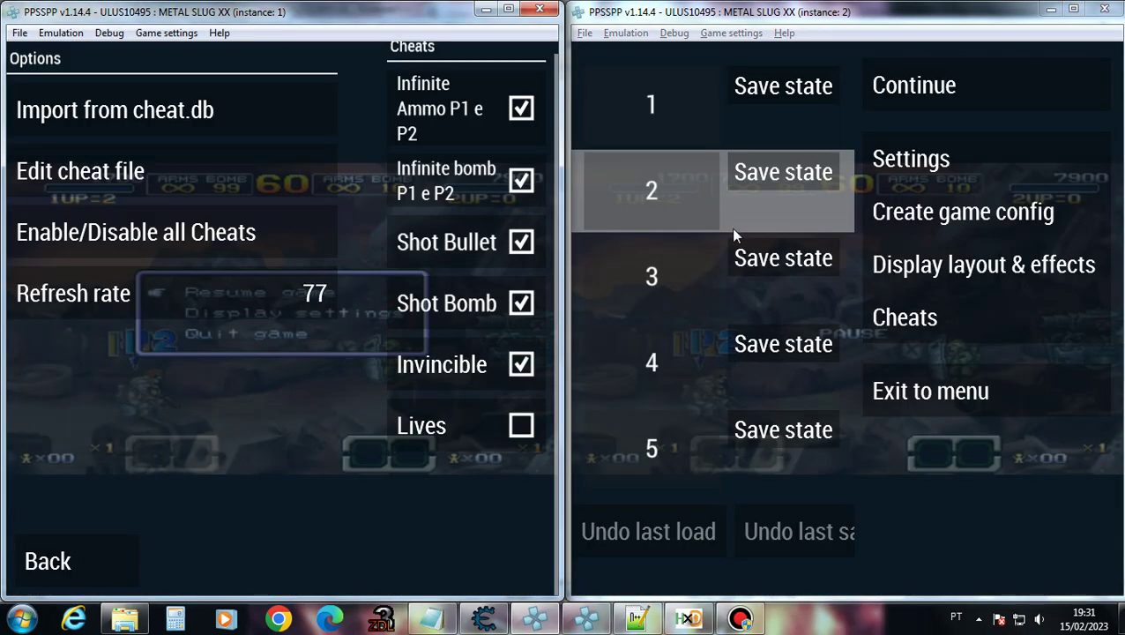
click(450, 205)
click(448, 198)
click(908, 319)
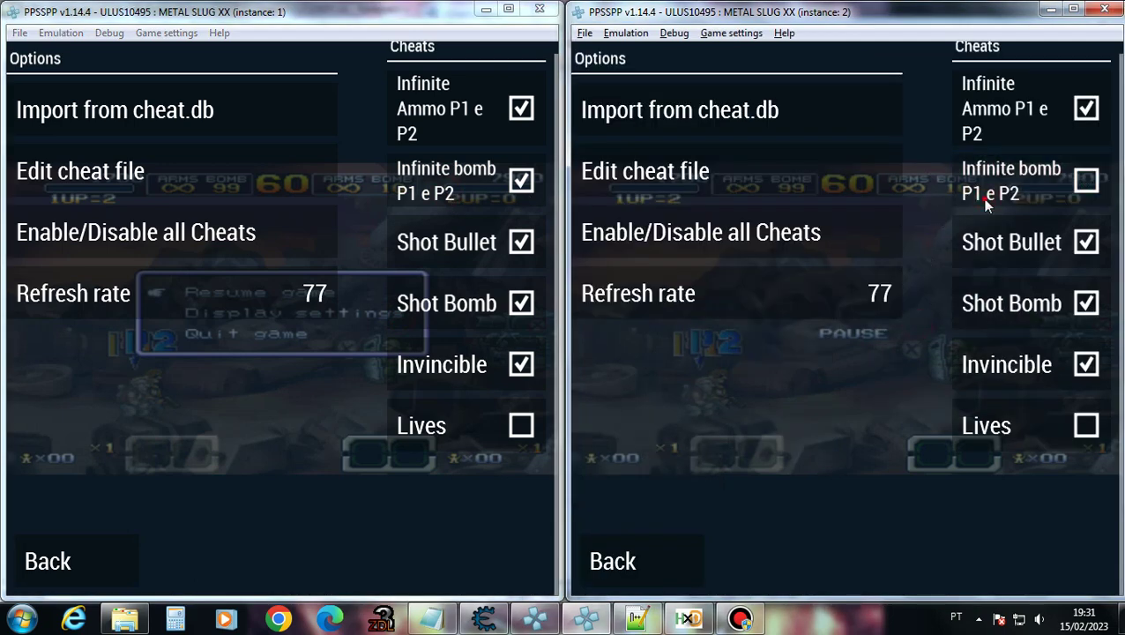
key(Escape)
click(290, 460)
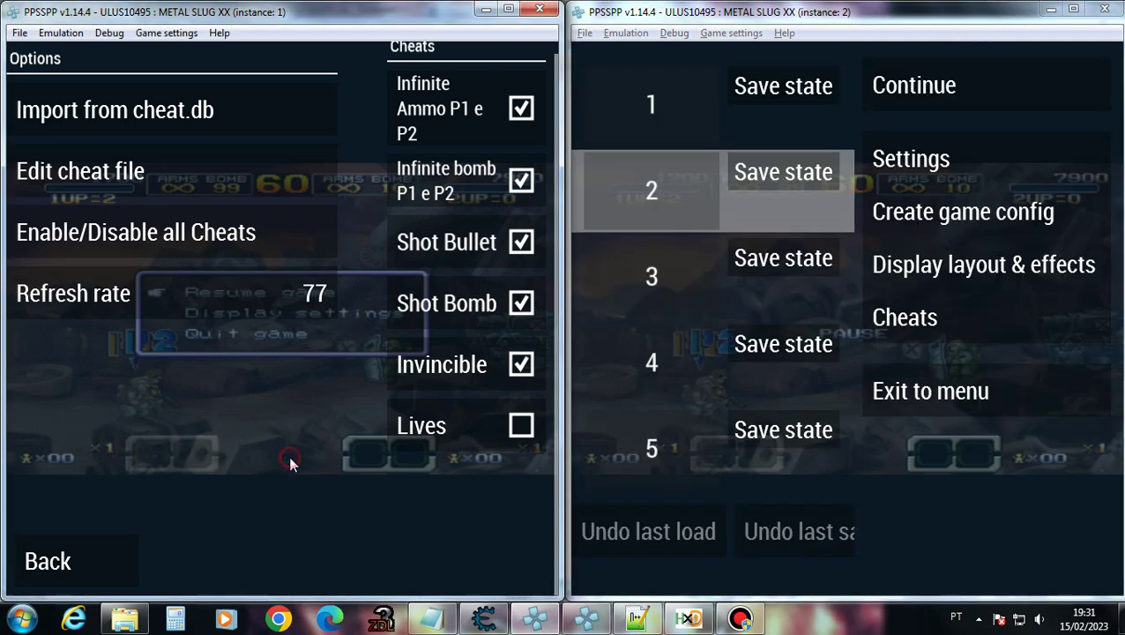
key(Escape)
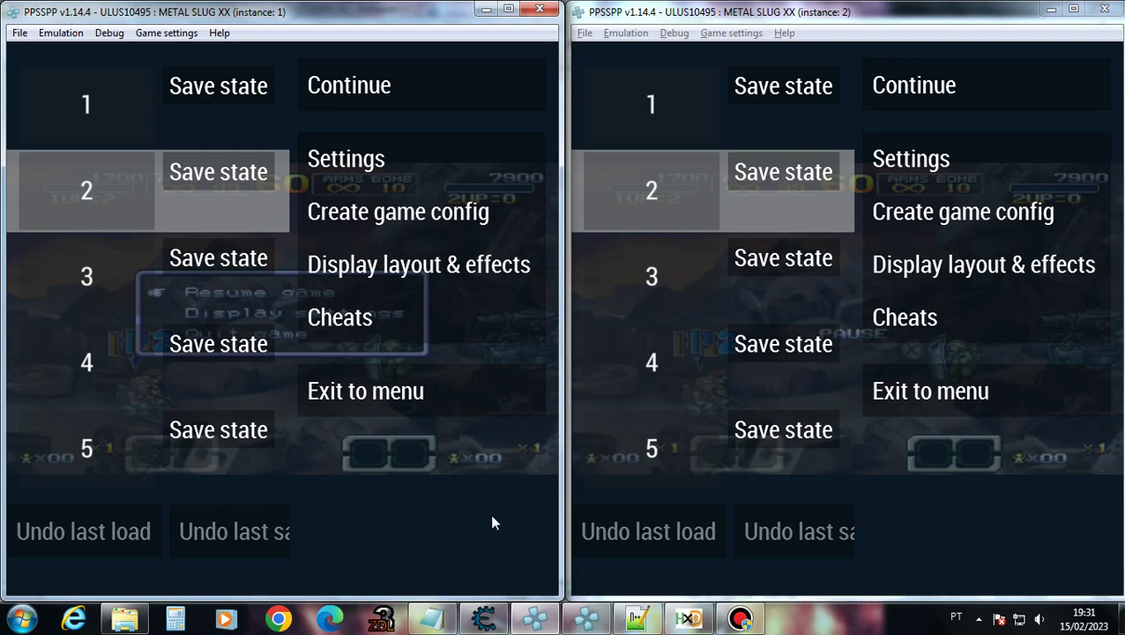
key(Escape)
click(919, 501)
key(Escape)
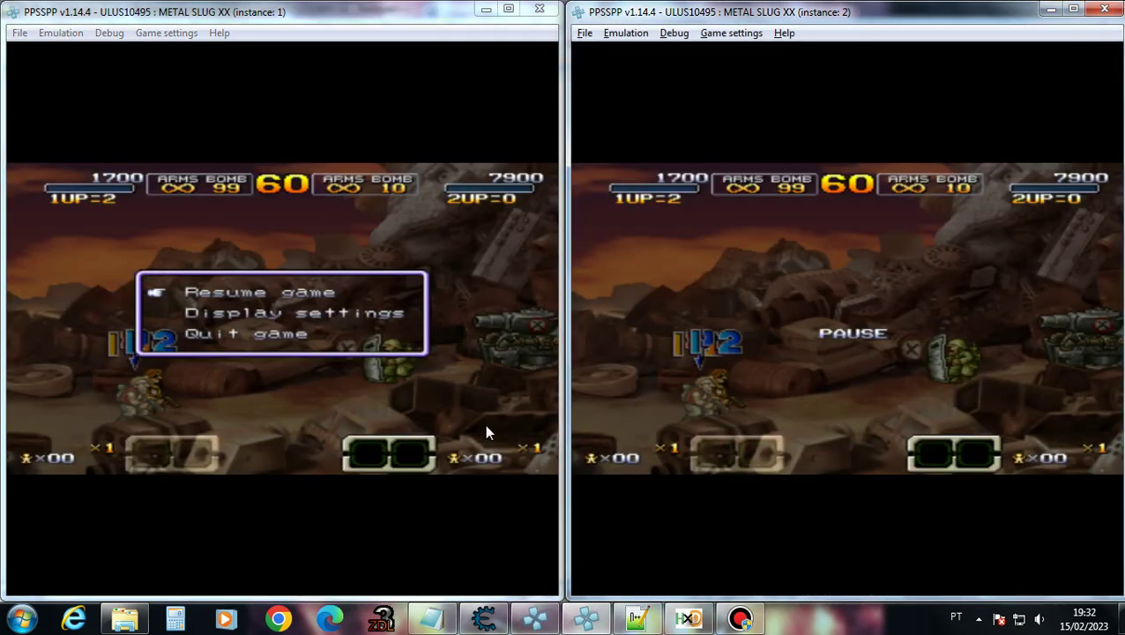
Resume the game, continue with player 2 after the death and pause again from instance 1.
key(z)
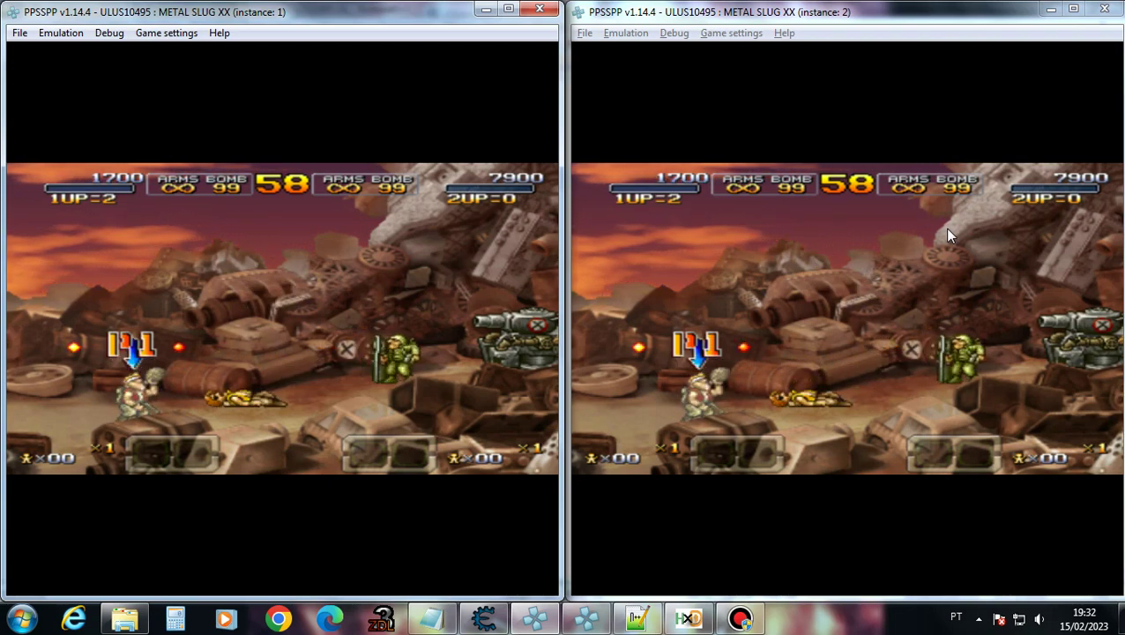
key(space)
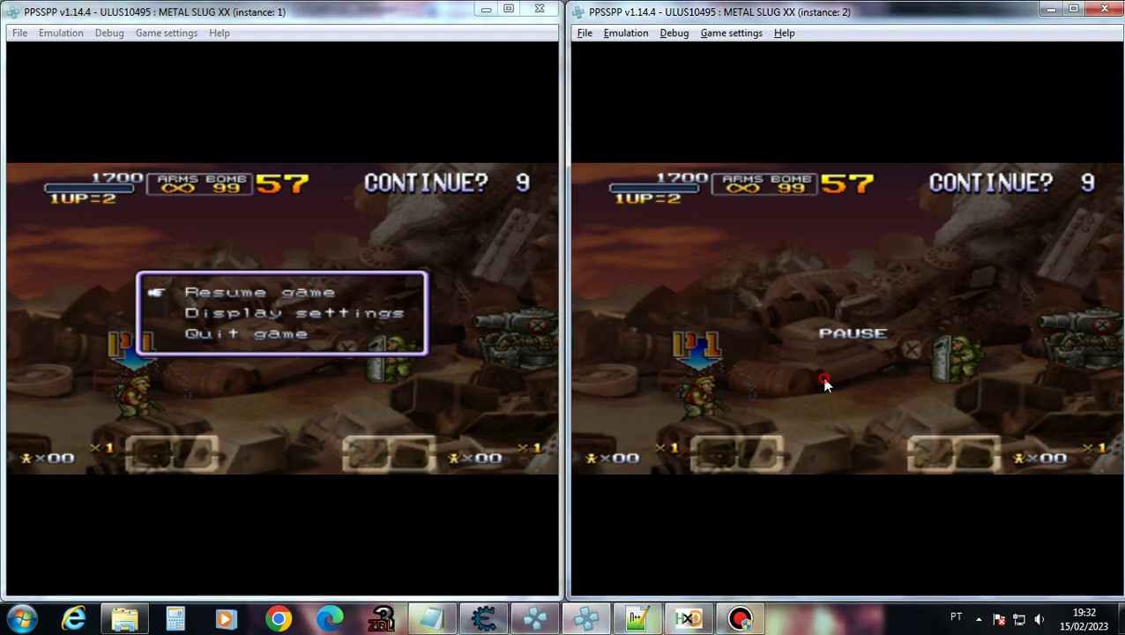
key(space)
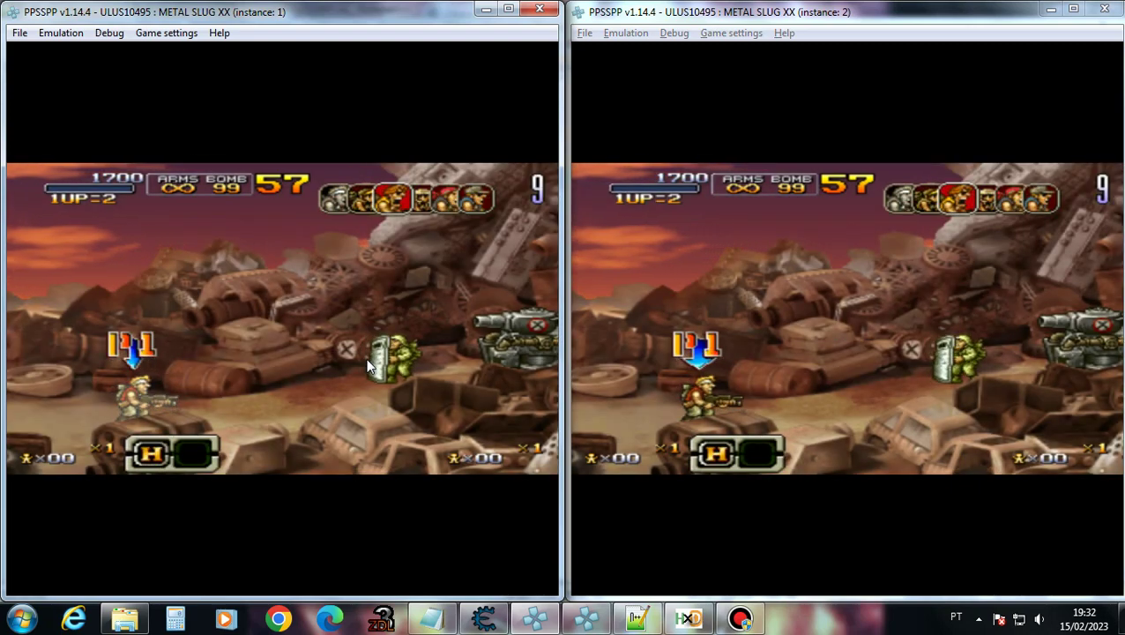
key(space)
key(space)
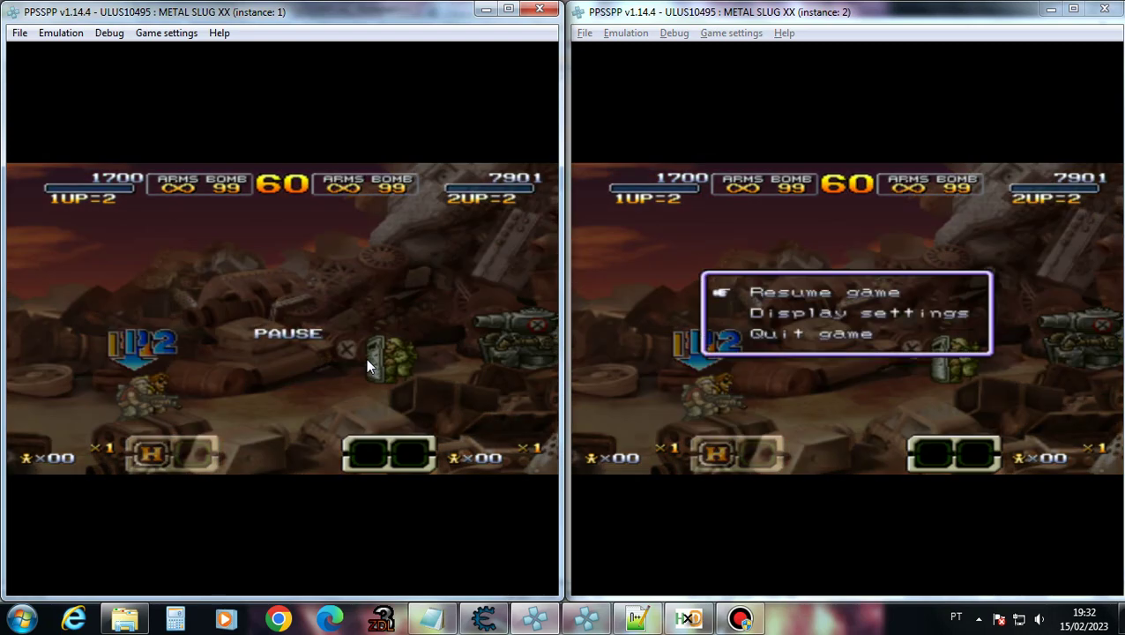
key(space)
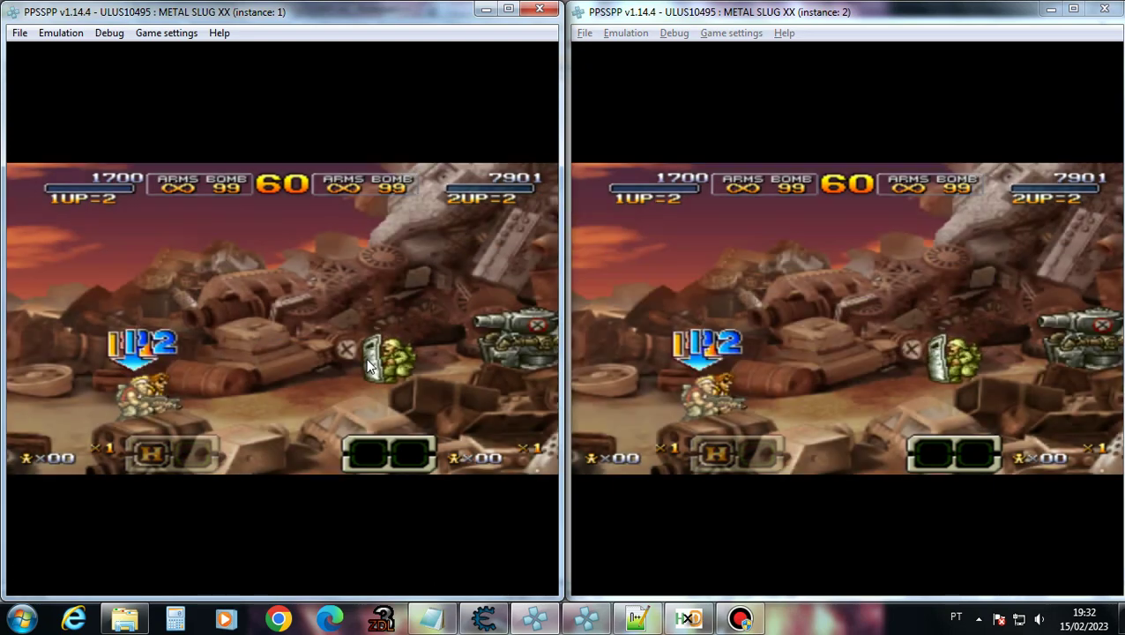
key(space)
Switch to Cheat Engine and run a first scan for an unknown initial value with the 2 Bytes type.
click(483, 617)
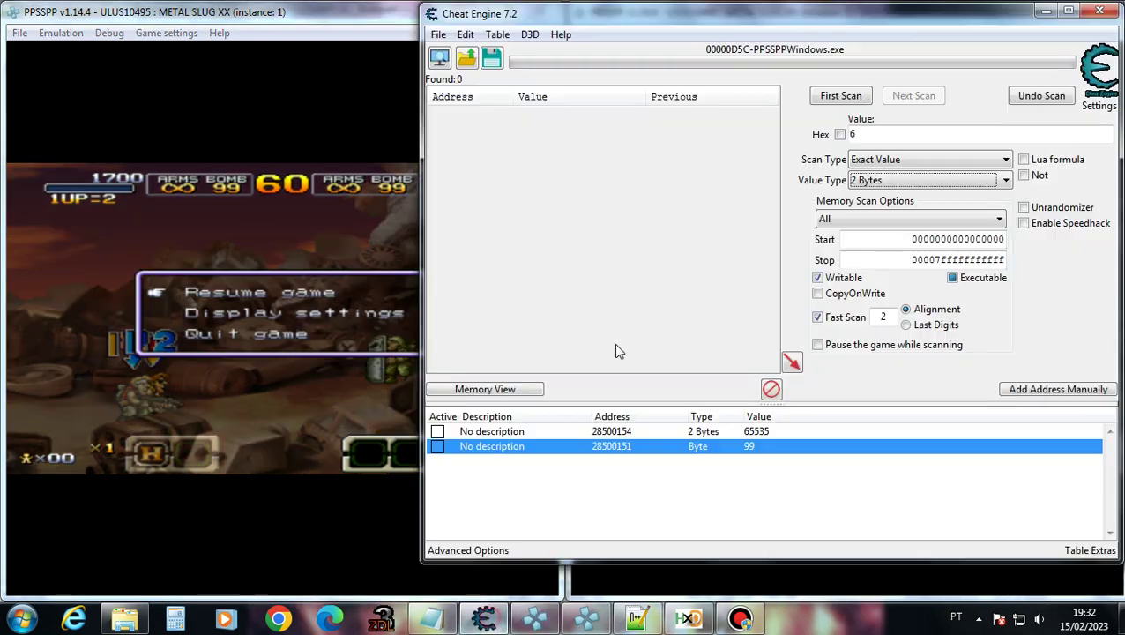
click(886, 161)
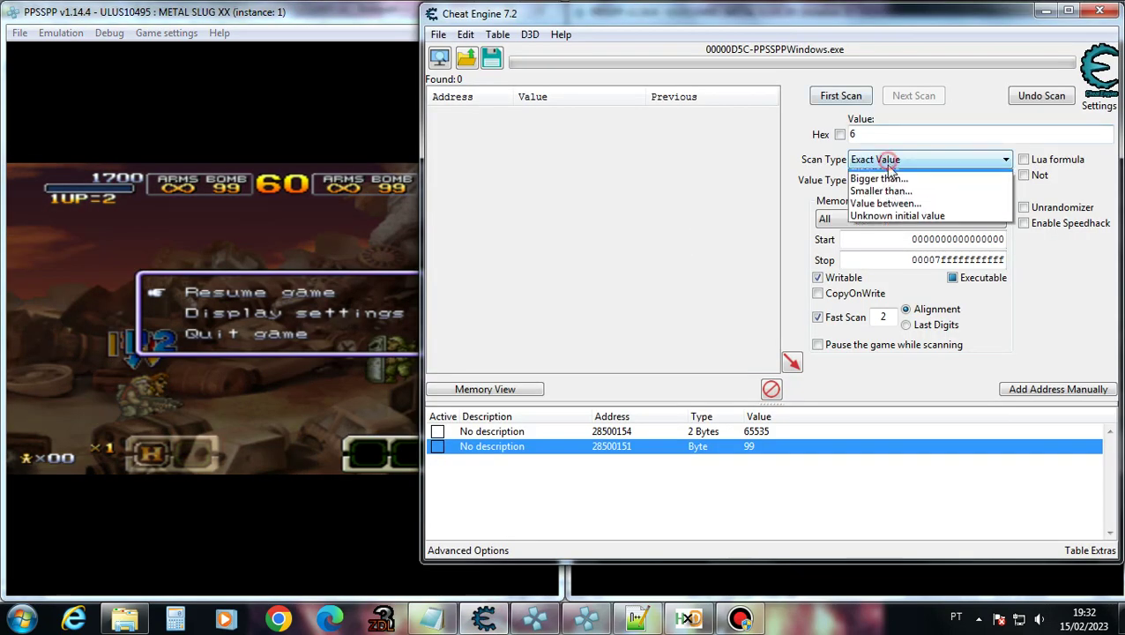
click(890, 225)
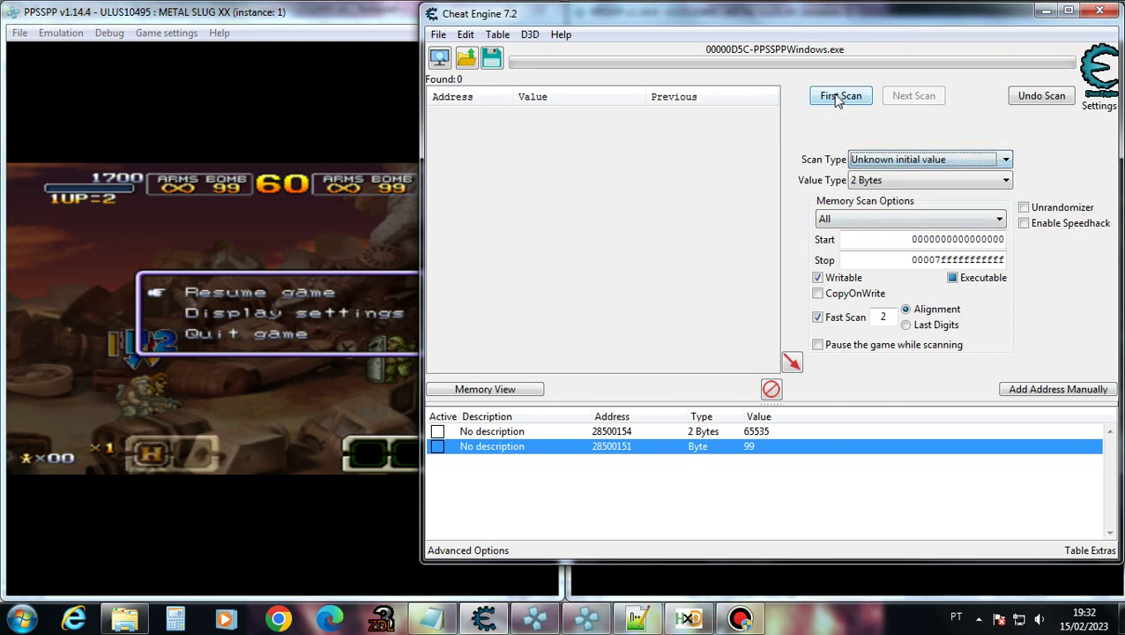
click(837, 95)
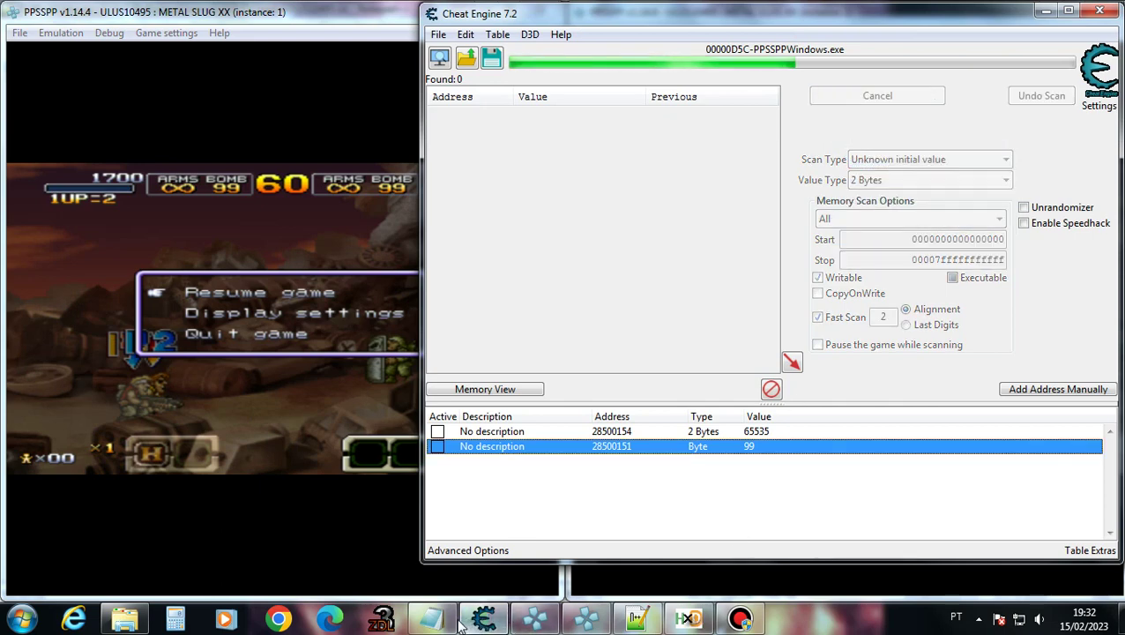
click(739, 617)
click(1028, 552)
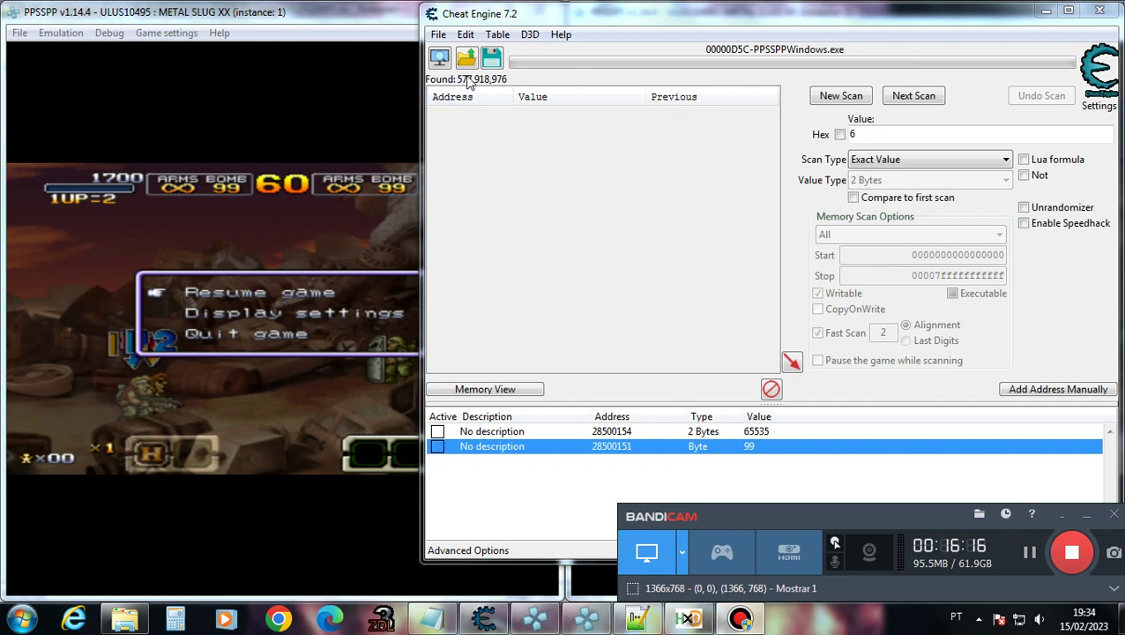
Switch to both PPSSPP windows, resume the game briefly from instance 1 and pause it again.
click(402, 367)
click(606, 584)
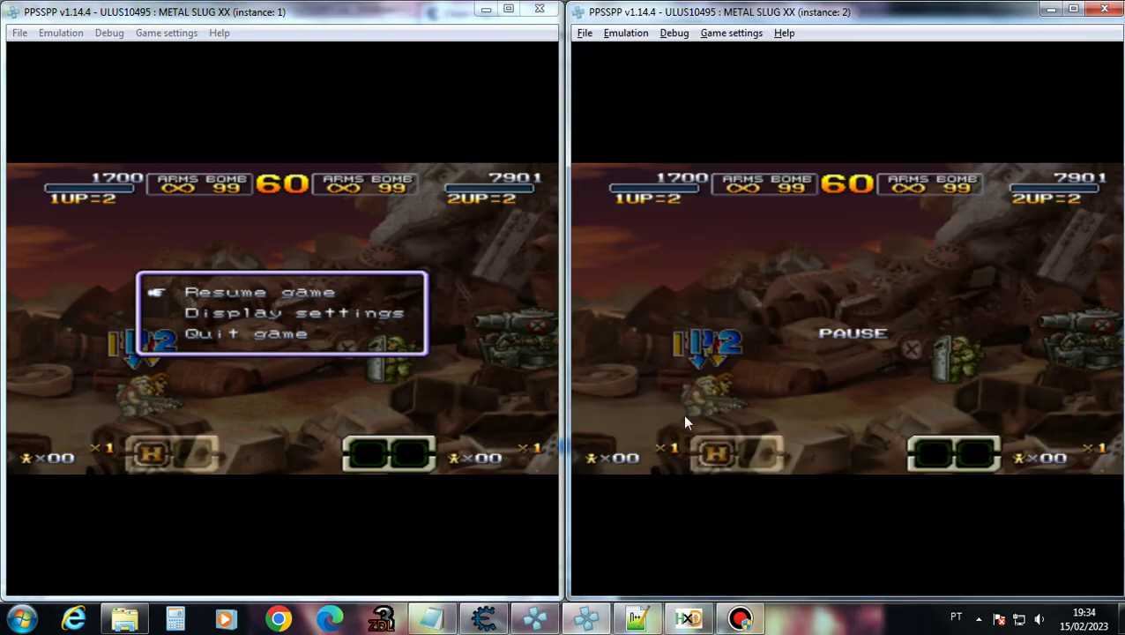
click(430, 390)
key(z)
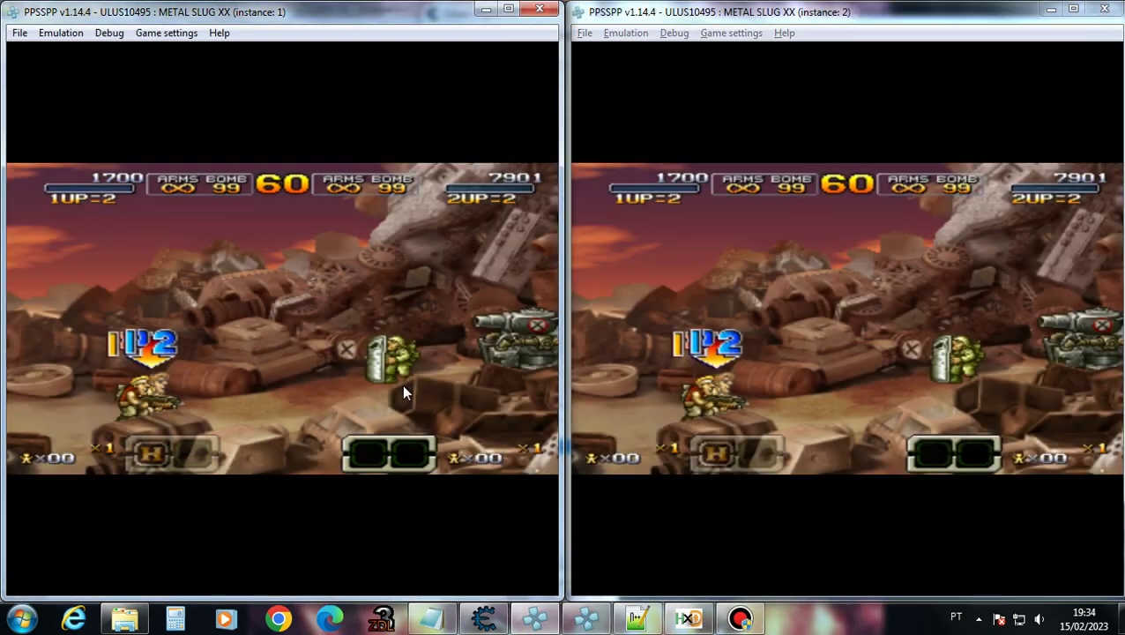
key(space)
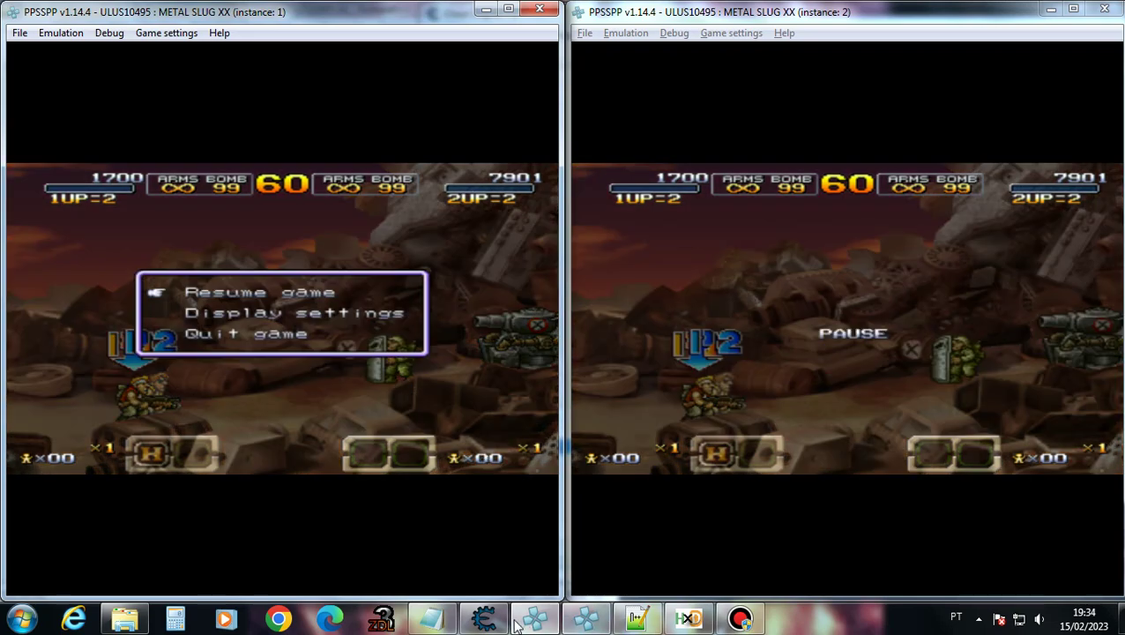
Switch to Cheat Engine and run a next scan for an increased value.
click(483, 618)
click(899, 166)
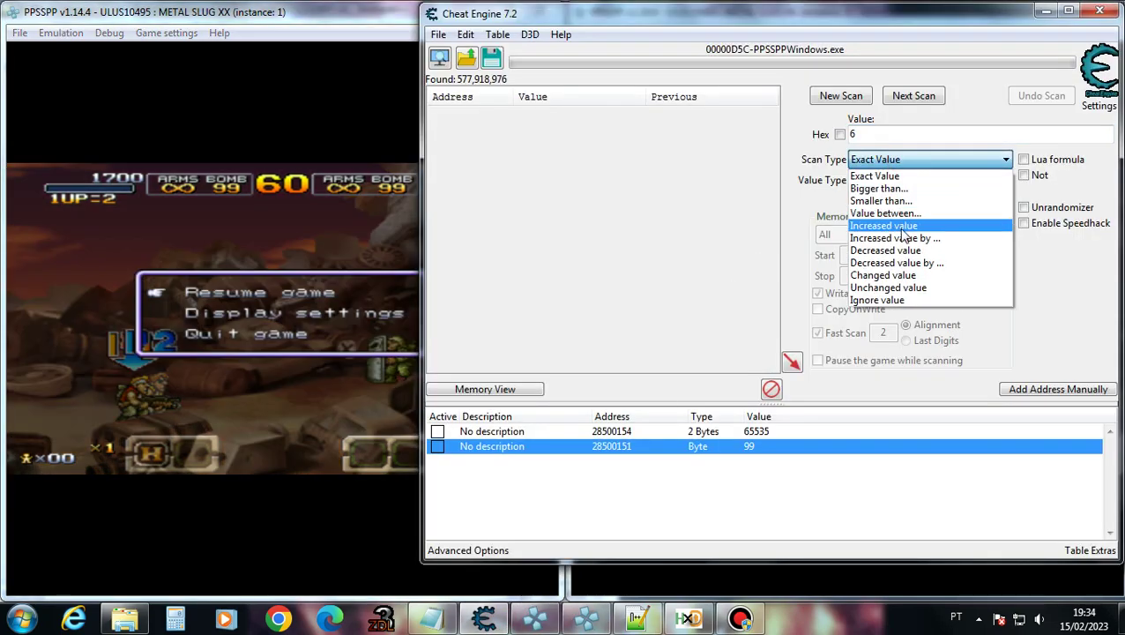
click(898, 225)
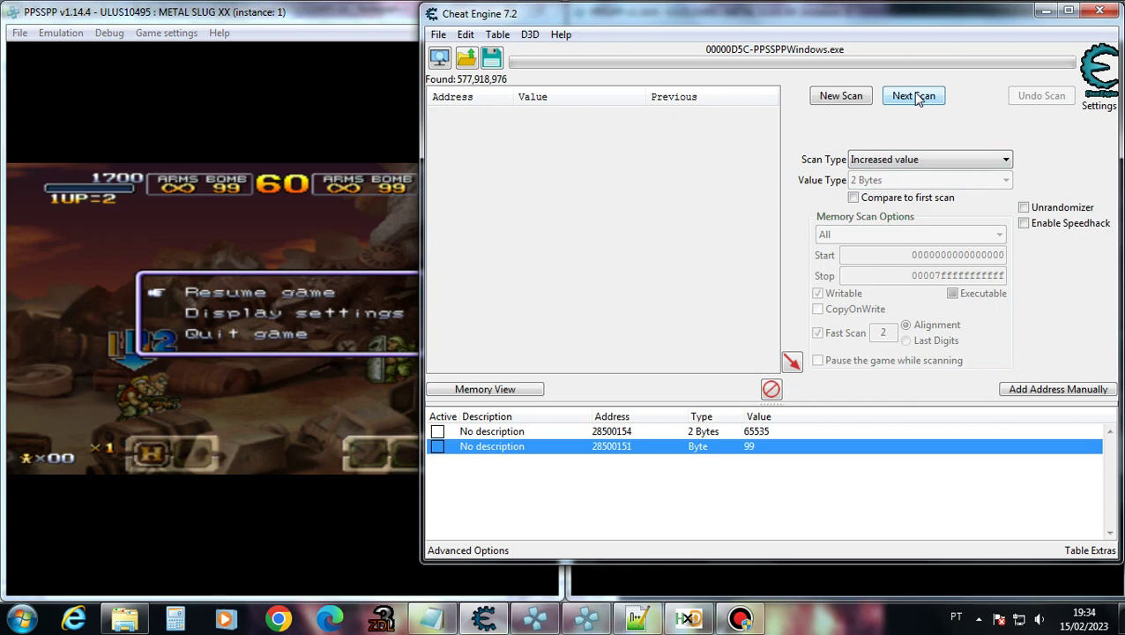
click(914, 96)
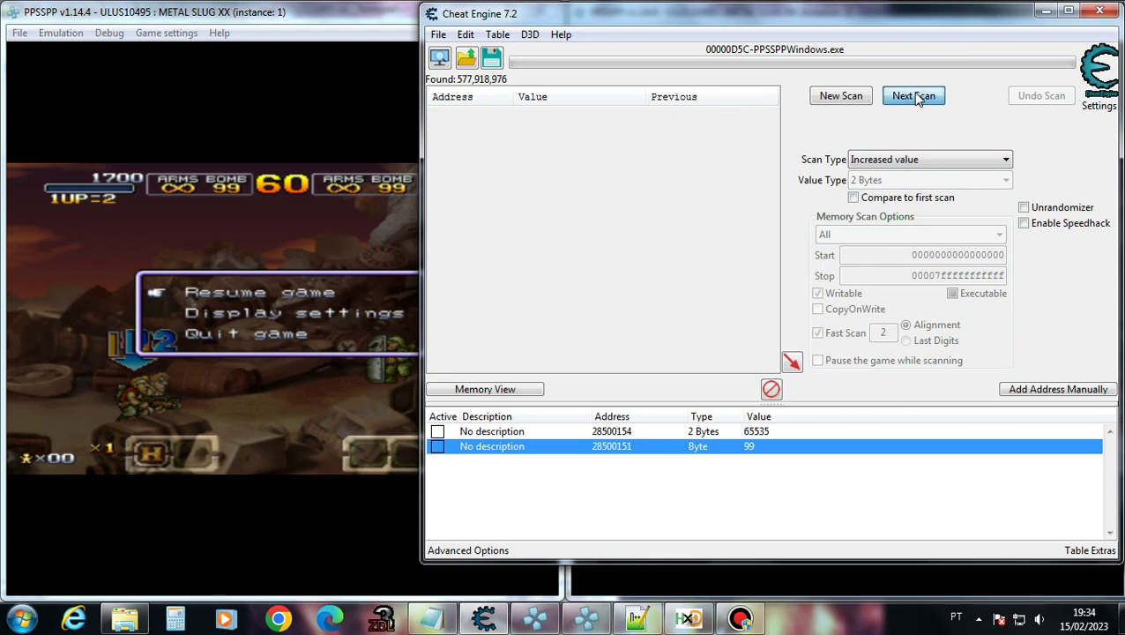
click(740, 618)
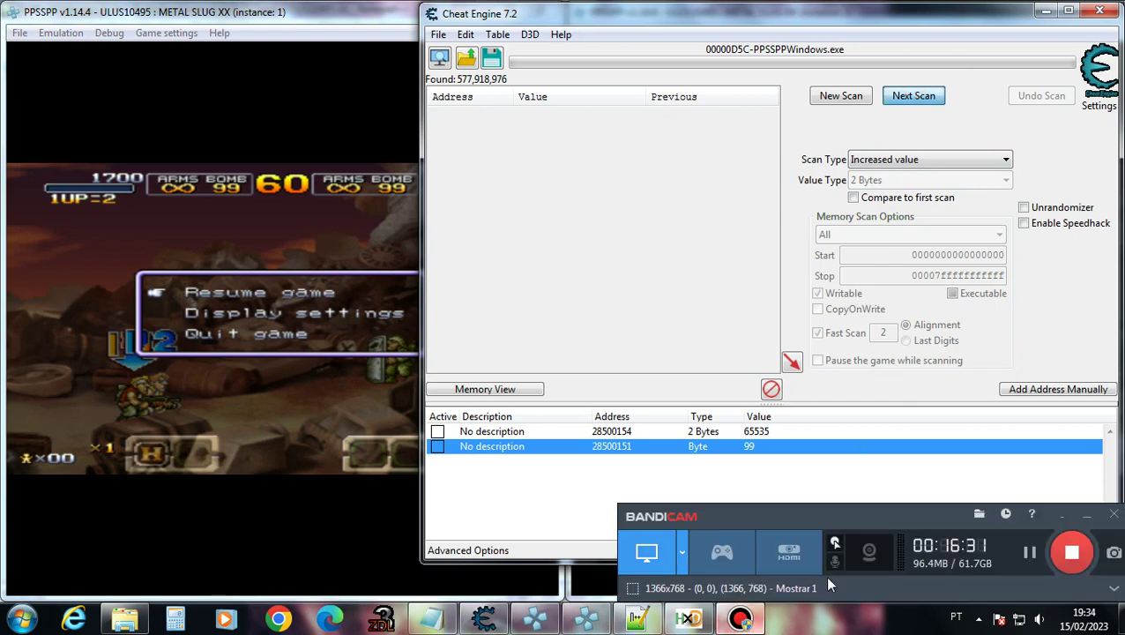
click(1030, 551)
click(1030, 551)
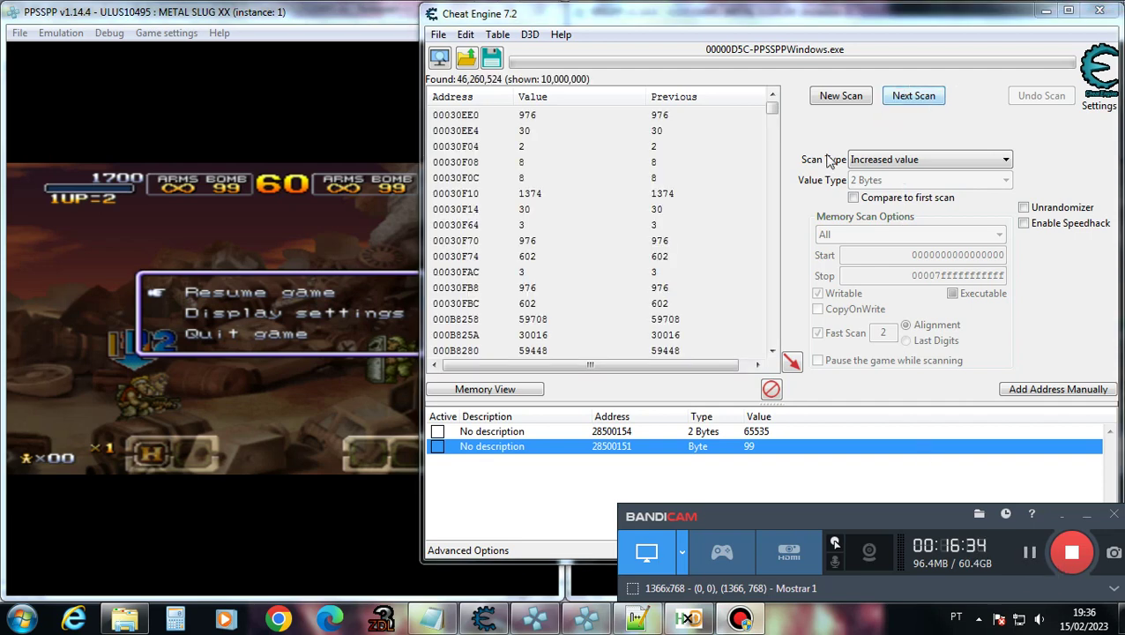
Bring both PPSSPP windows forward, let the game run for a moment and pause it again.
click(199, 303)
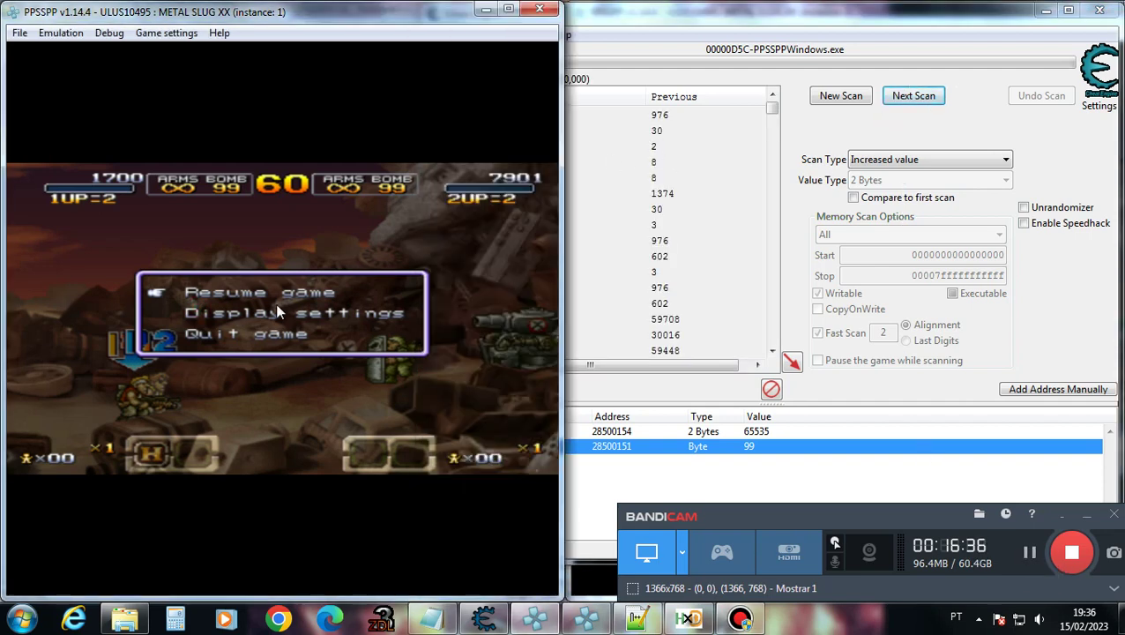
click(587, 617)
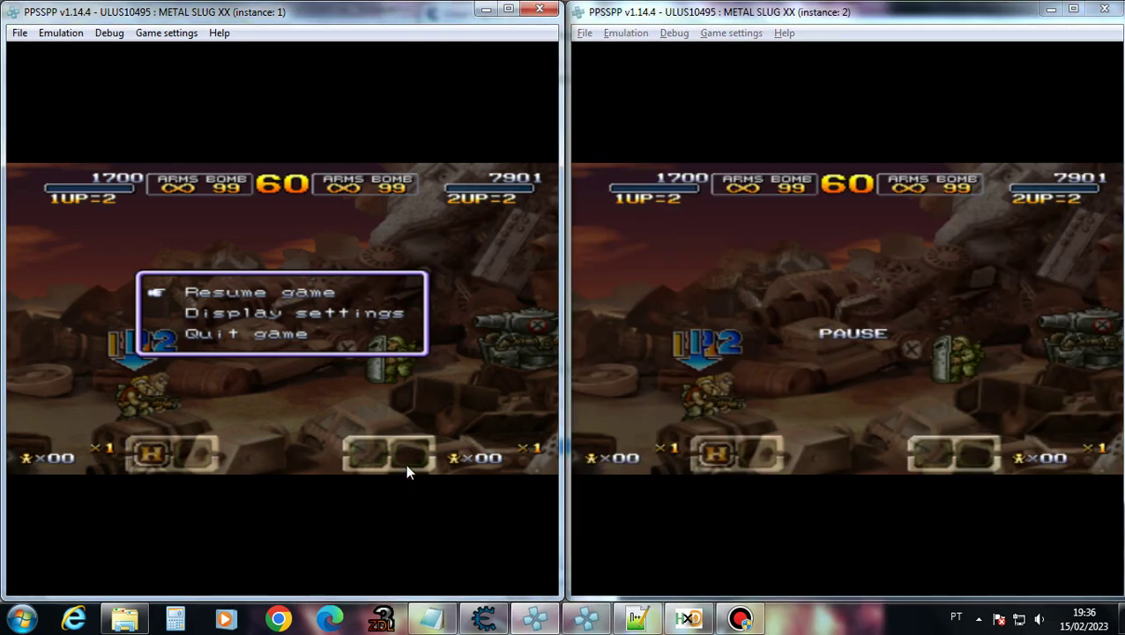
key(space)
key(space)
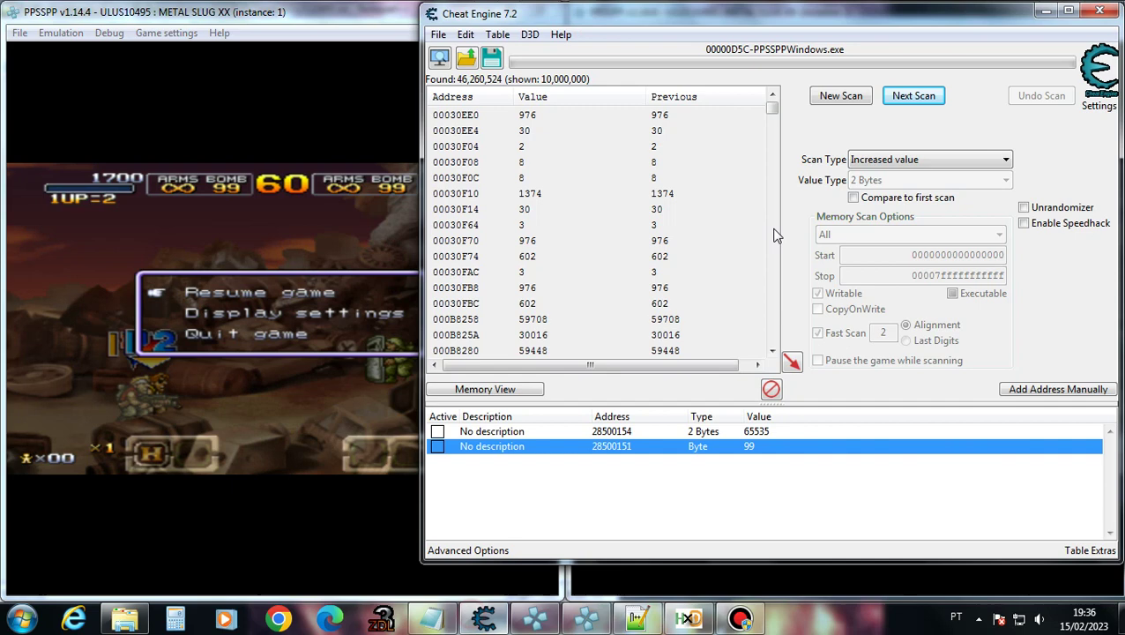
Return to Cheat Engine and run a next scan for a decreased value.
click(483, 617)
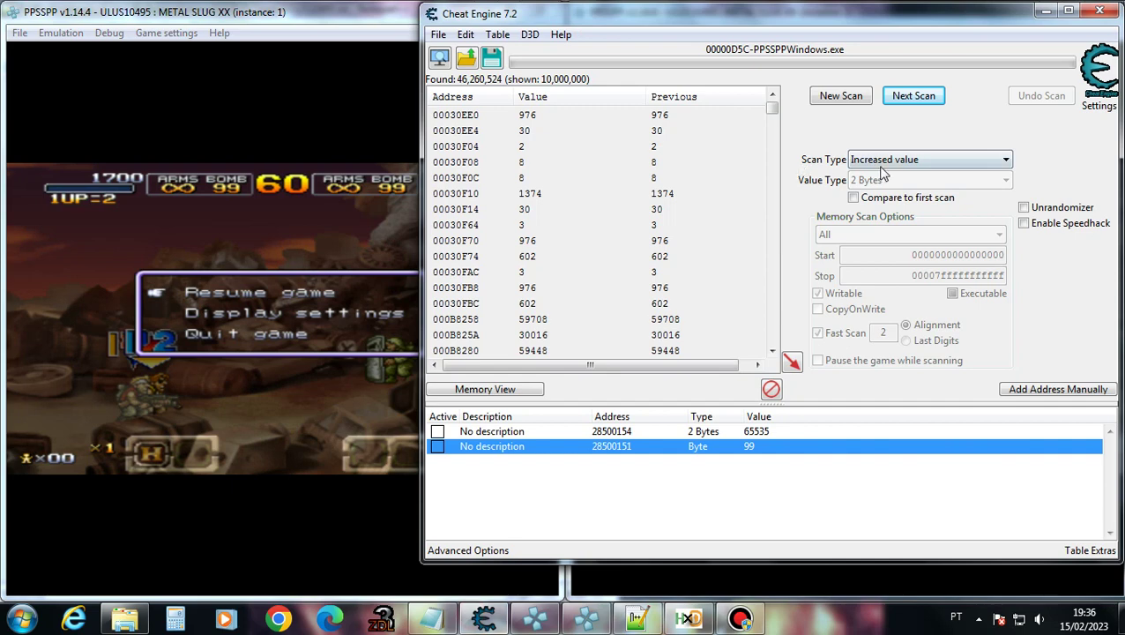
click(881, 164)
click(892, 247)
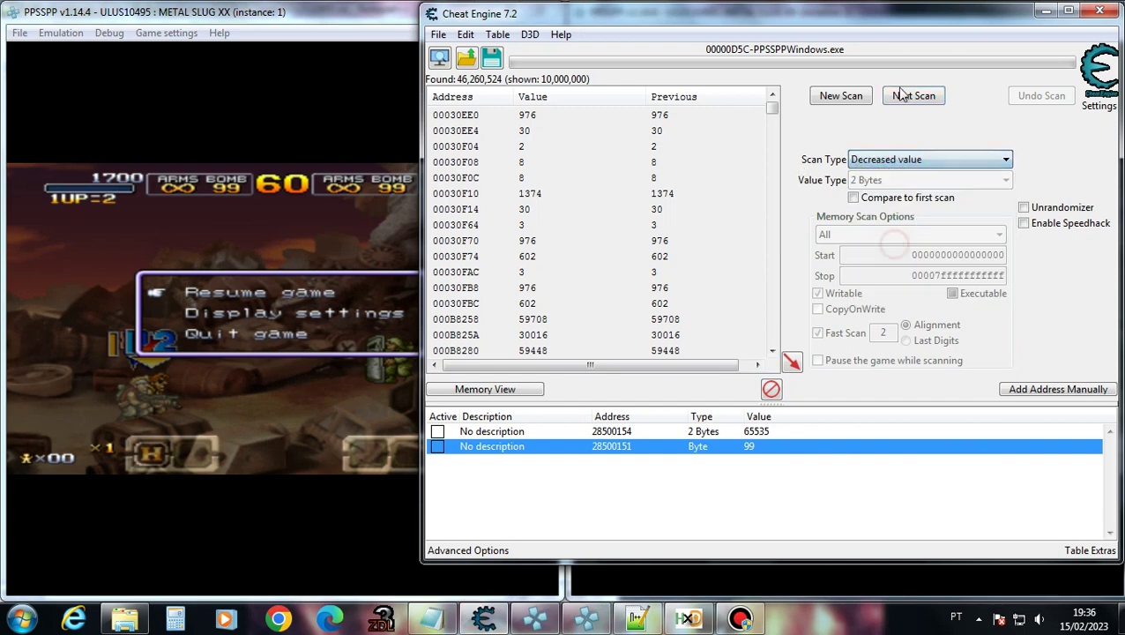
click(913, 97)
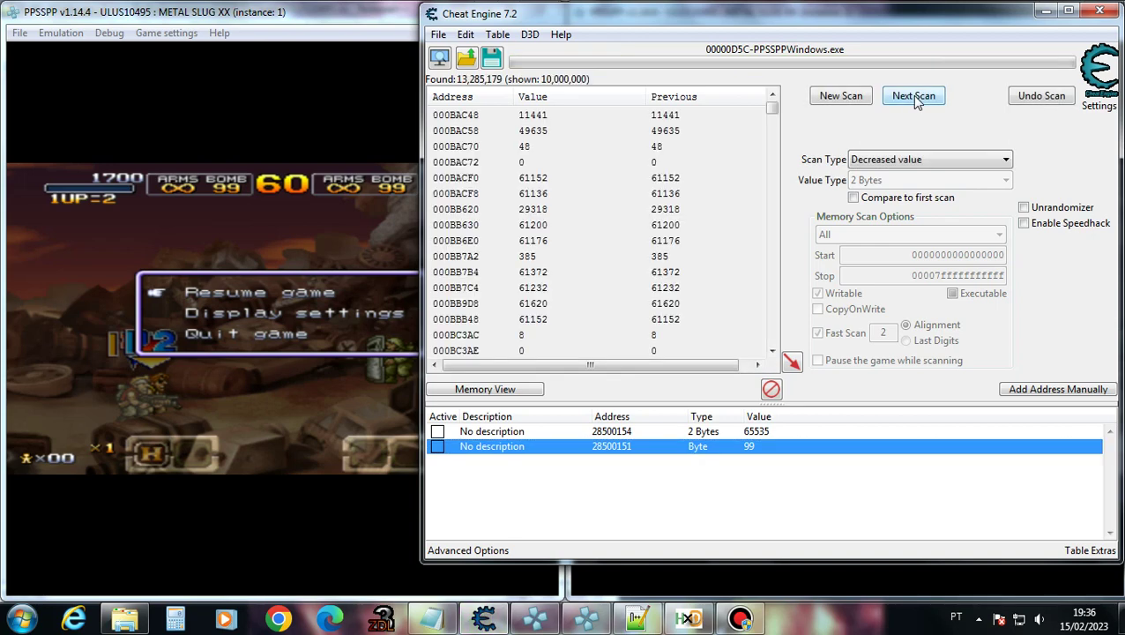
Briefly resume and re-pause the game from instance 1, then repeat the decreased value scan in Cheat Engine.
click(321, 215)
click(649, 568)
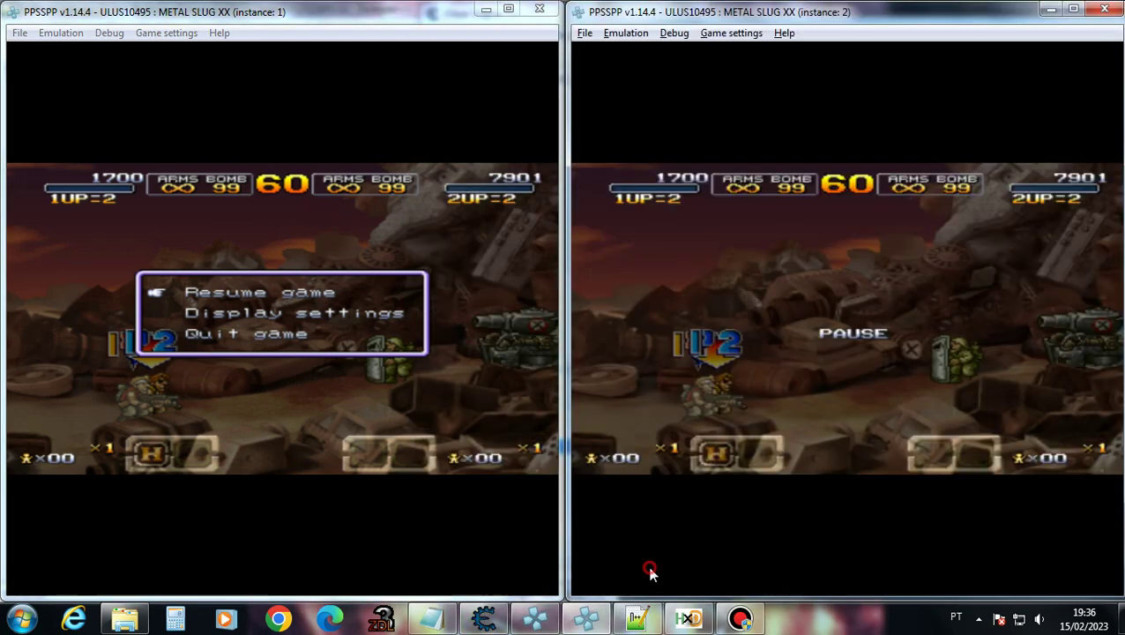
click(455, 381)
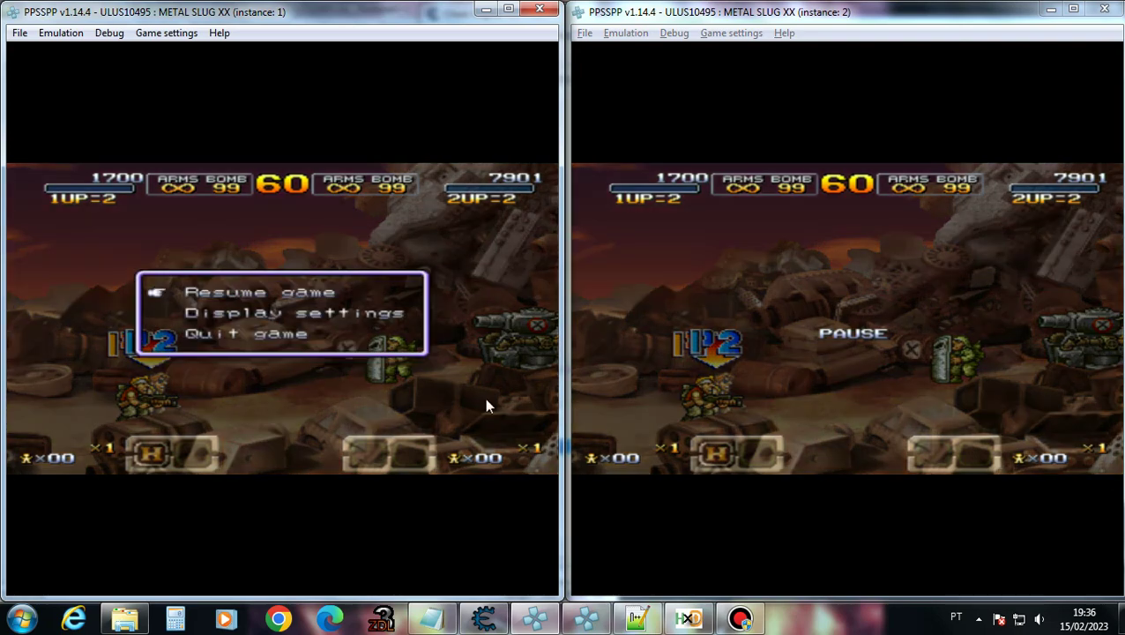
mouse_move(483, 617)
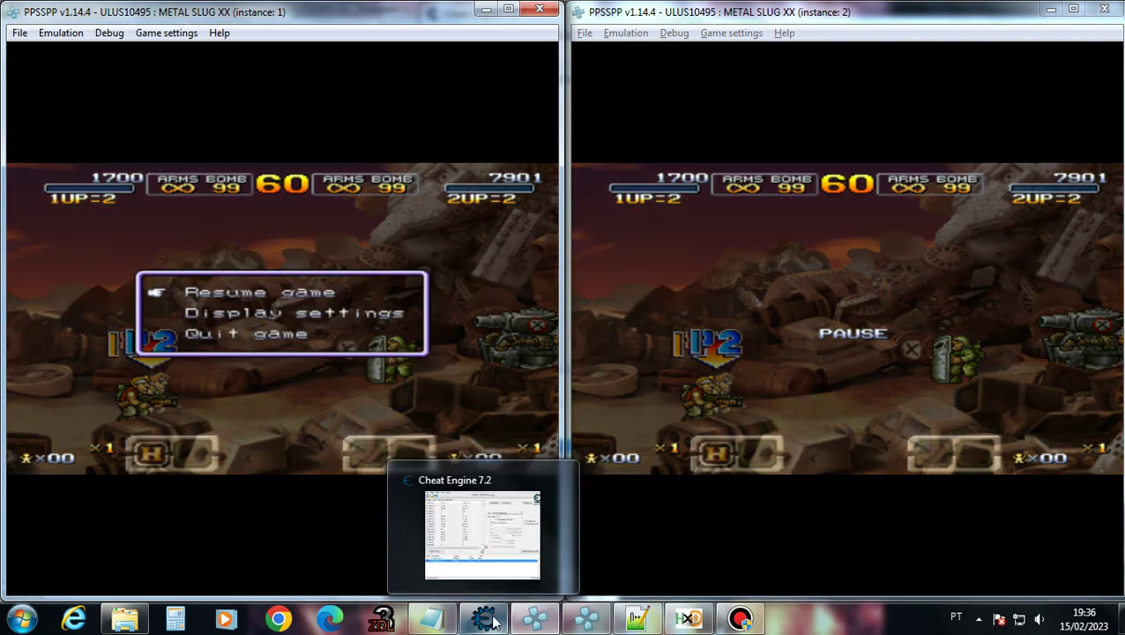
click(493, 579)
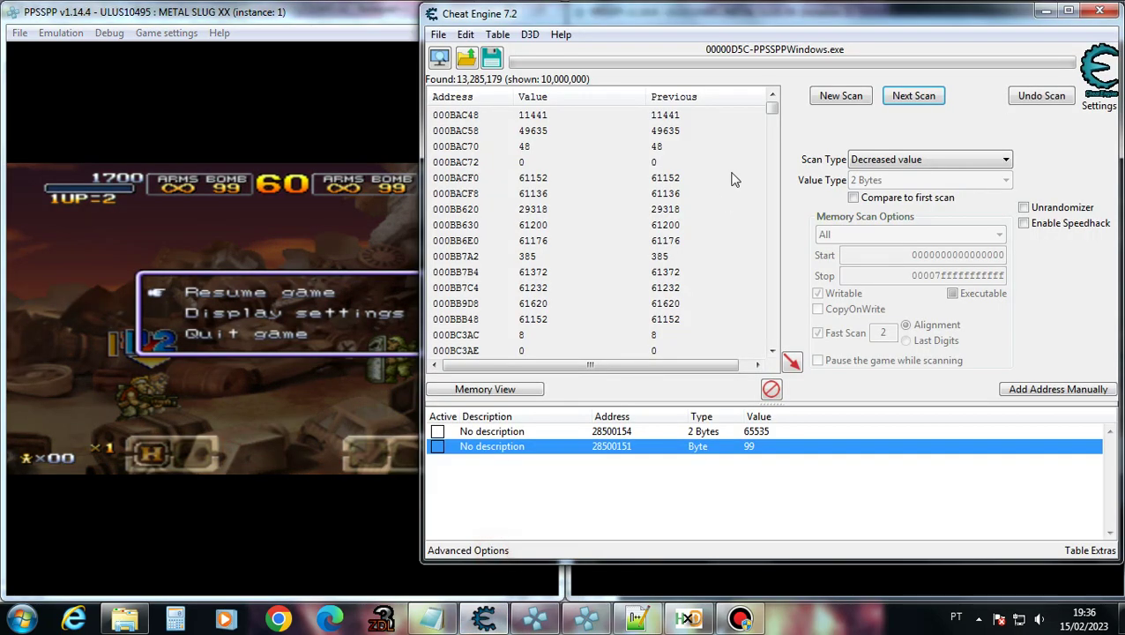
click(912, 99)
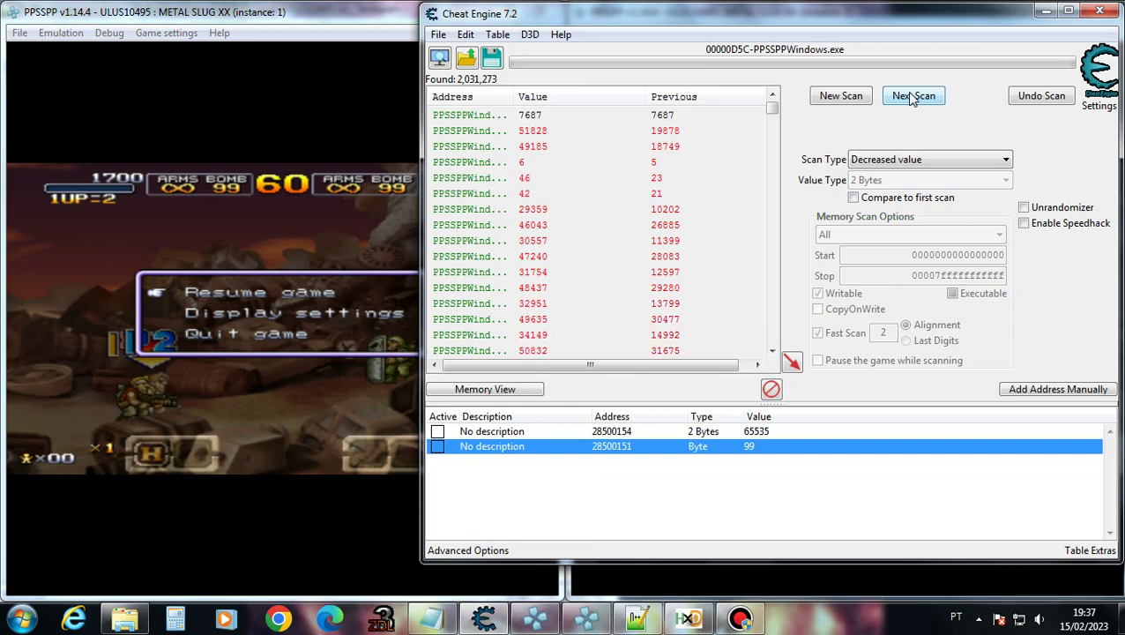
Return to both PPSSPP windows, resume the game until the timer reads 59 and pause it again.
click(332, 338)
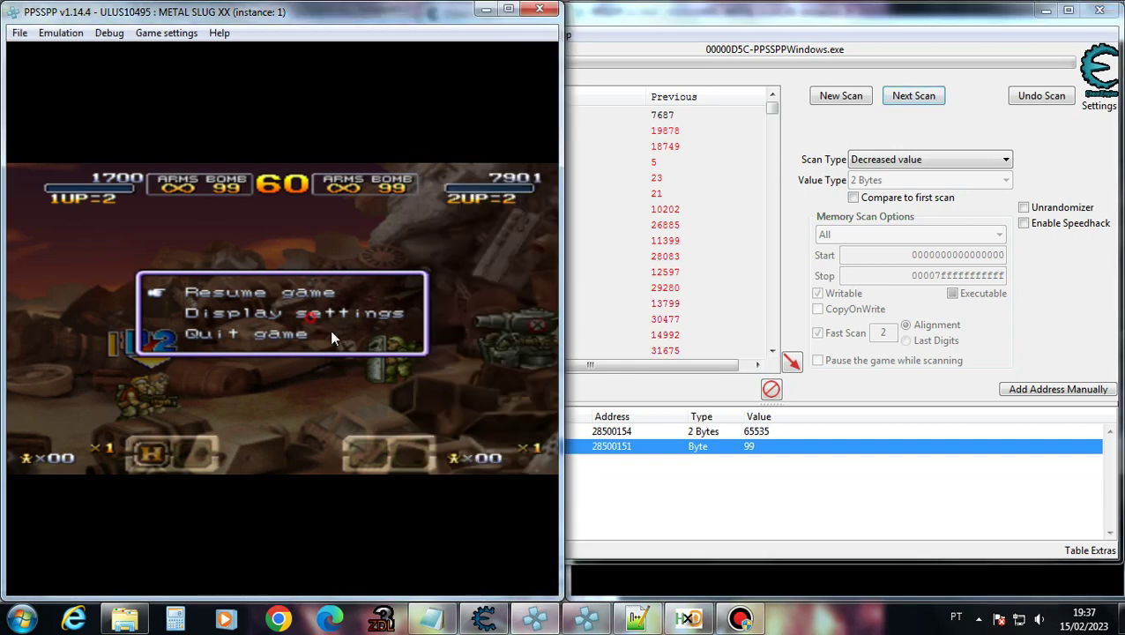
click(661, 578)
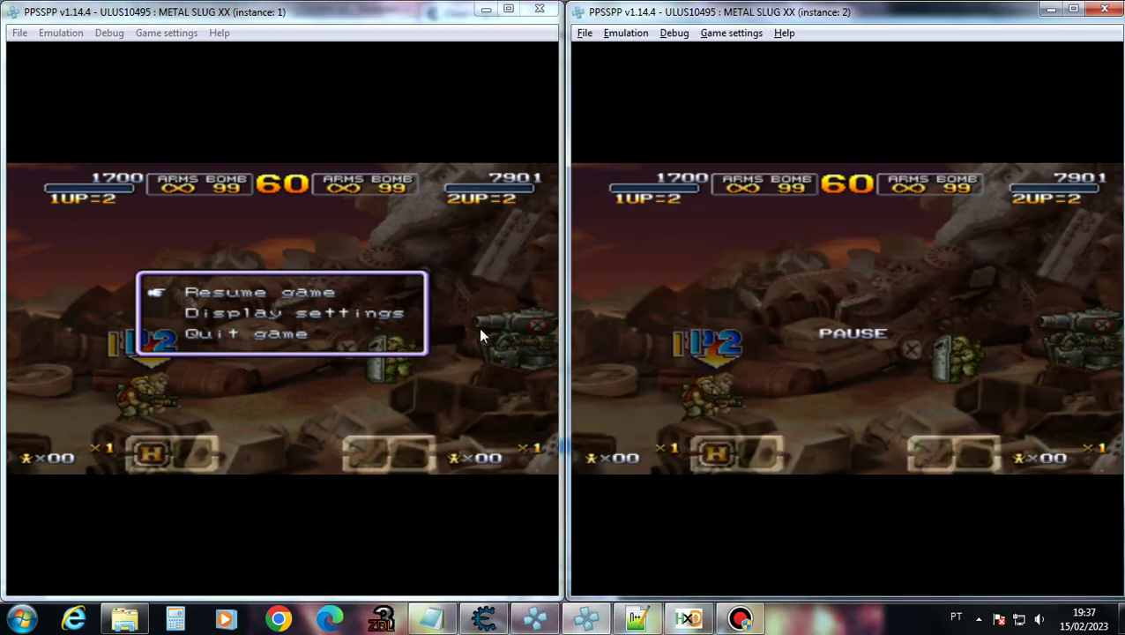
click(397, 326)
key(space)
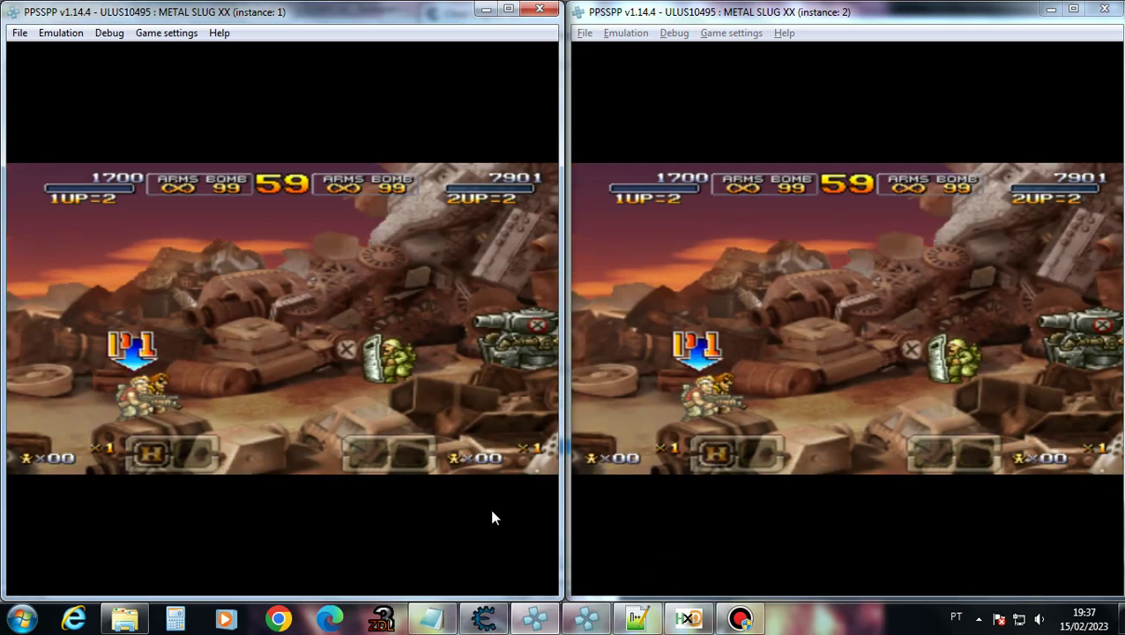
key(space)
Switch to Cheat Engine and run a next scan for the exact value 0.
click(483, 618)
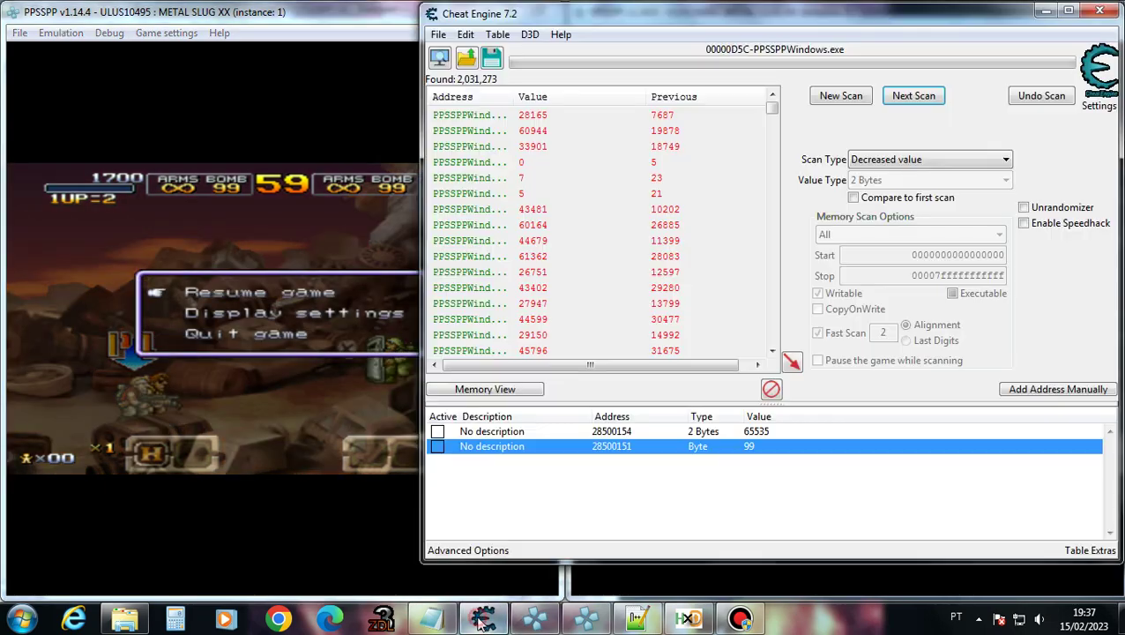
click(879, 159)
click(878, 170)
click(885, 134)
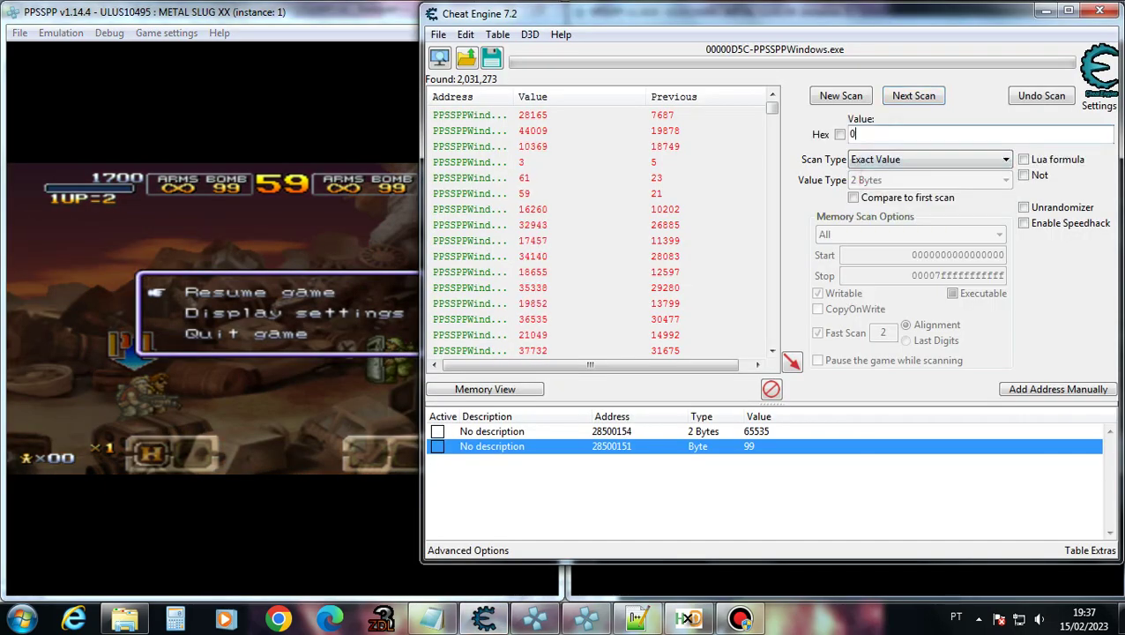
key(Return)
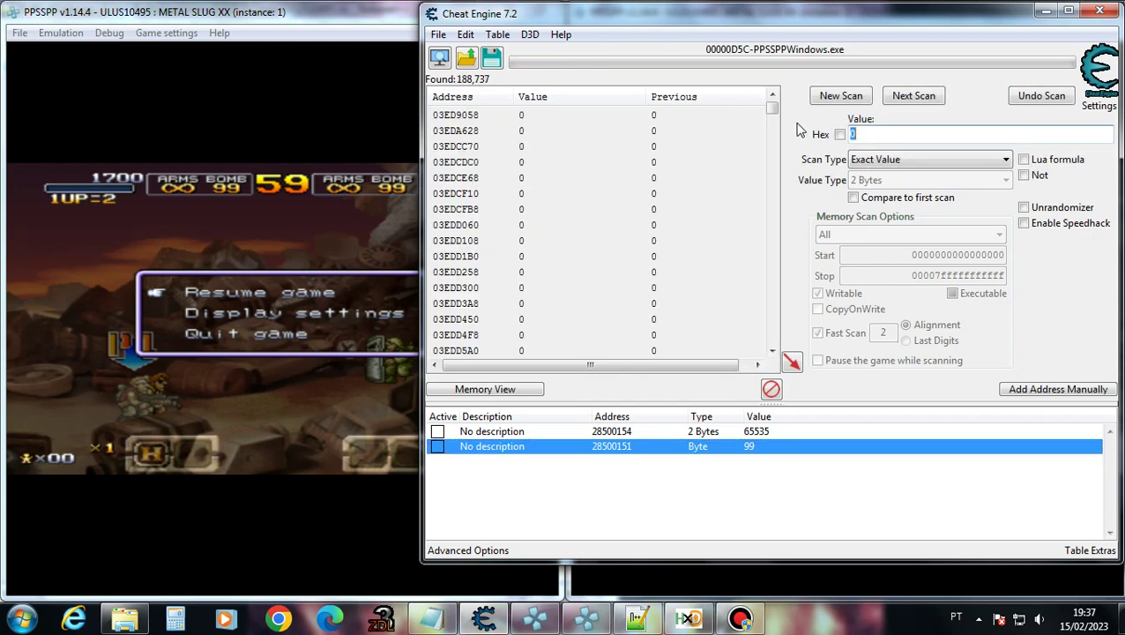
Look through the found addresses, examining the entries around the 1C9B and 2814 ranges.
mouse_move(772, 108)
mouse_down()
mouse_move(772, 350)
mouse_move(775, 115)
mouse_up()
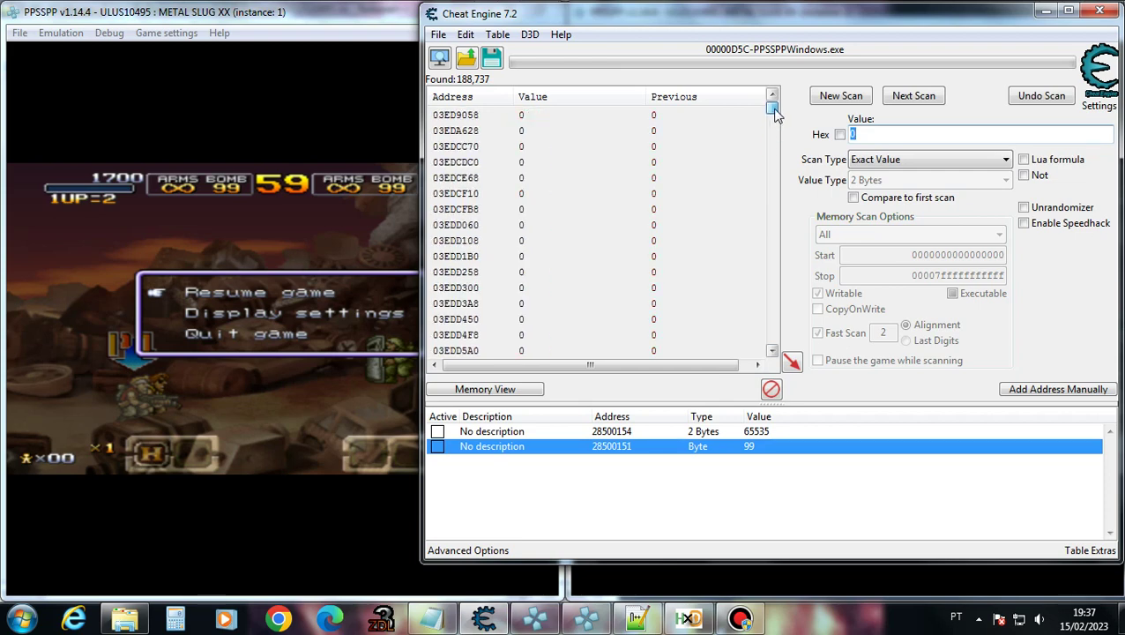
click(671, 211)
scroll(499, 289, down, 15)
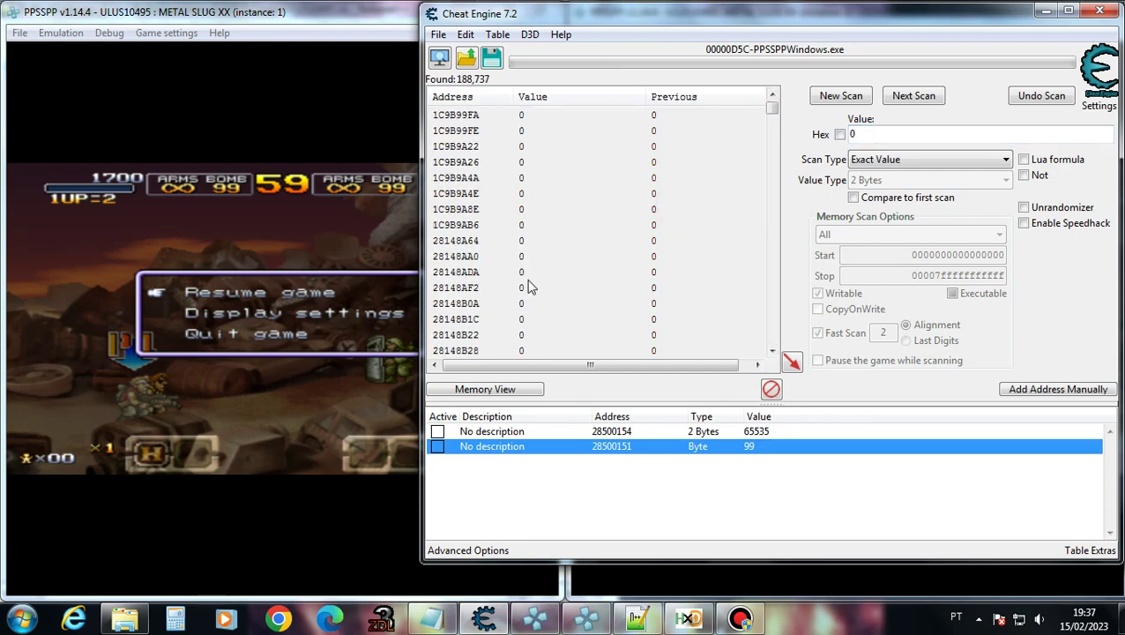
scroll(530, 280, up, 2)
click(514, 243)
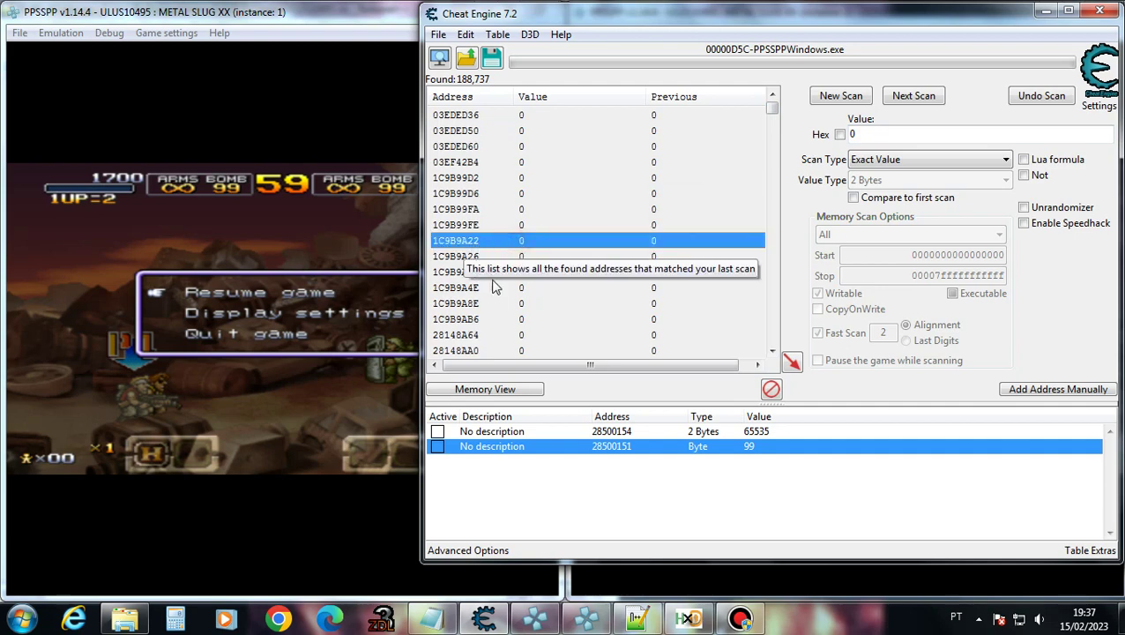
click(497, 335)
scroll(527, 335, down, 2)
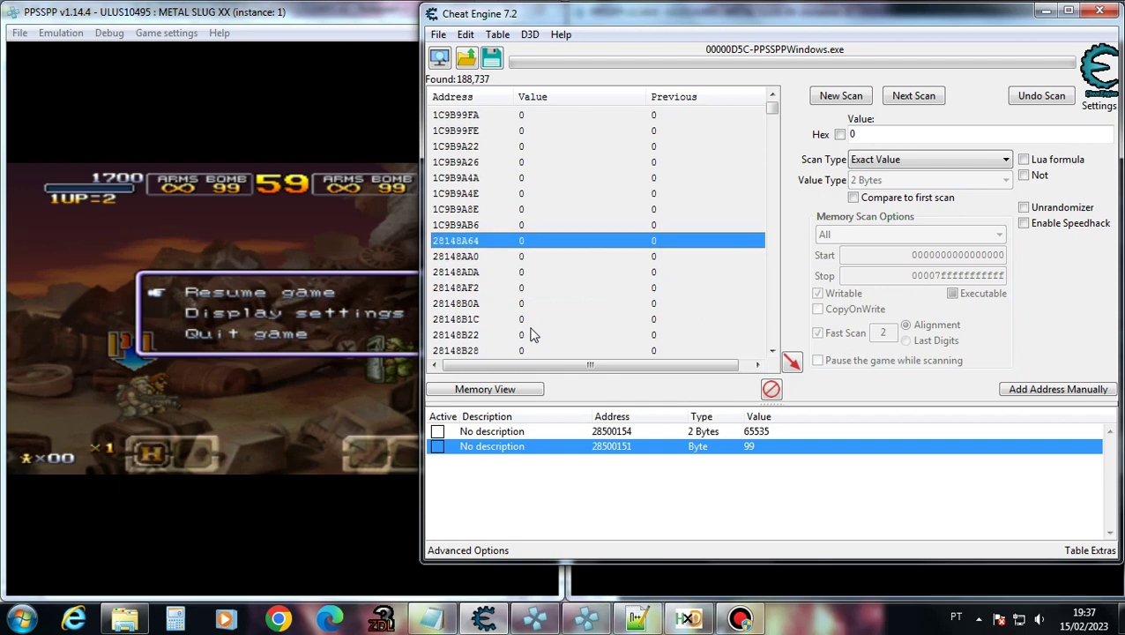
scroll(530, 287, down, 6)
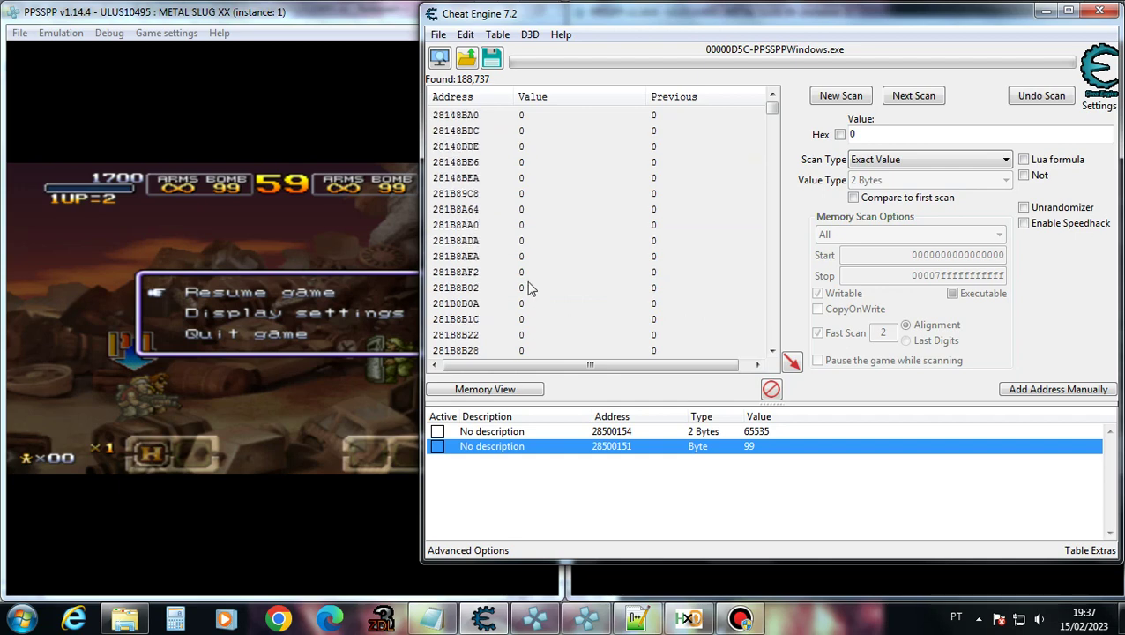
Repeat the next scan for the exact value 0 twice to narrow the found addresses.
click(937, 133)
key(Return)
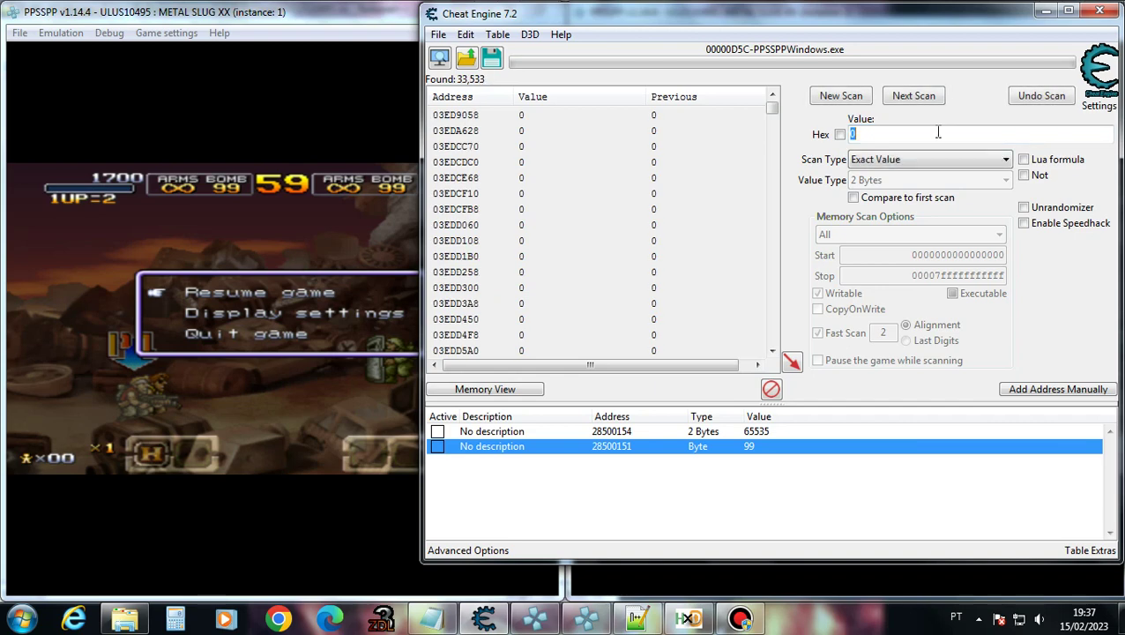
key(Return)
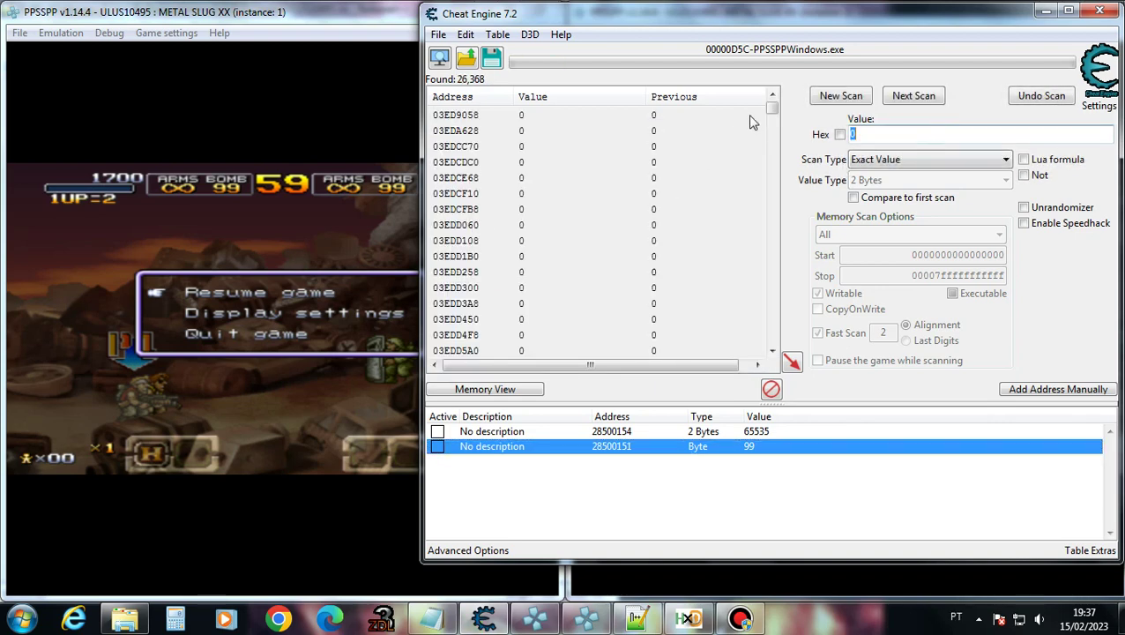
drag(768, 117, 773, 93)
Return to both PPSSPP windows, resume the game, let player 2 lose a life and respawn, and pause it again.
click(348, 243)
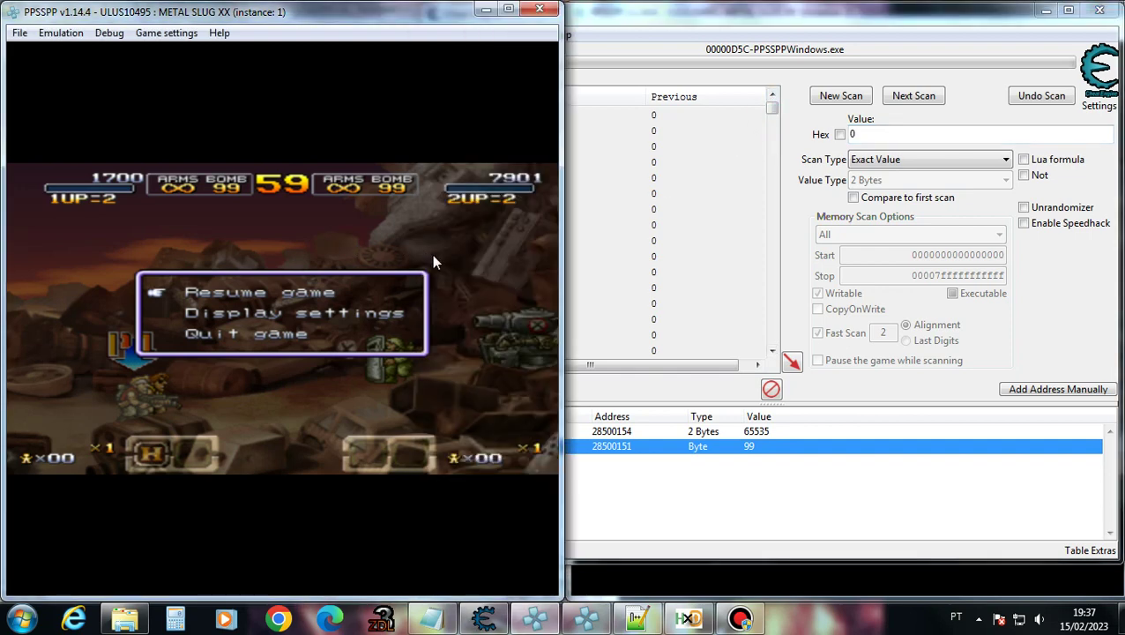
click(657, 588)
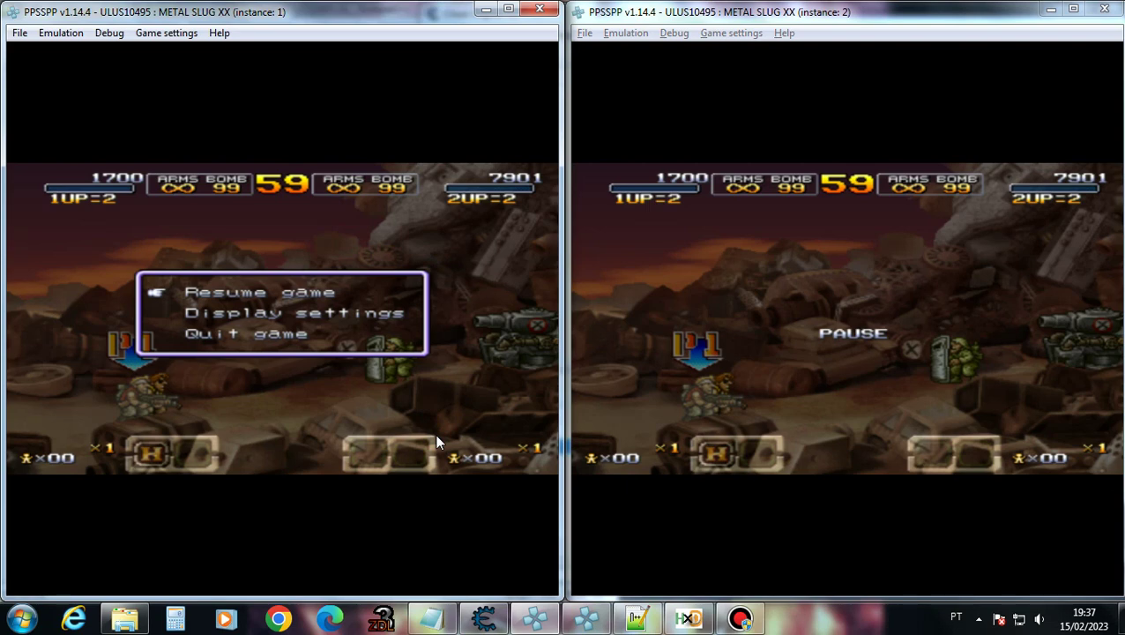
key(space)
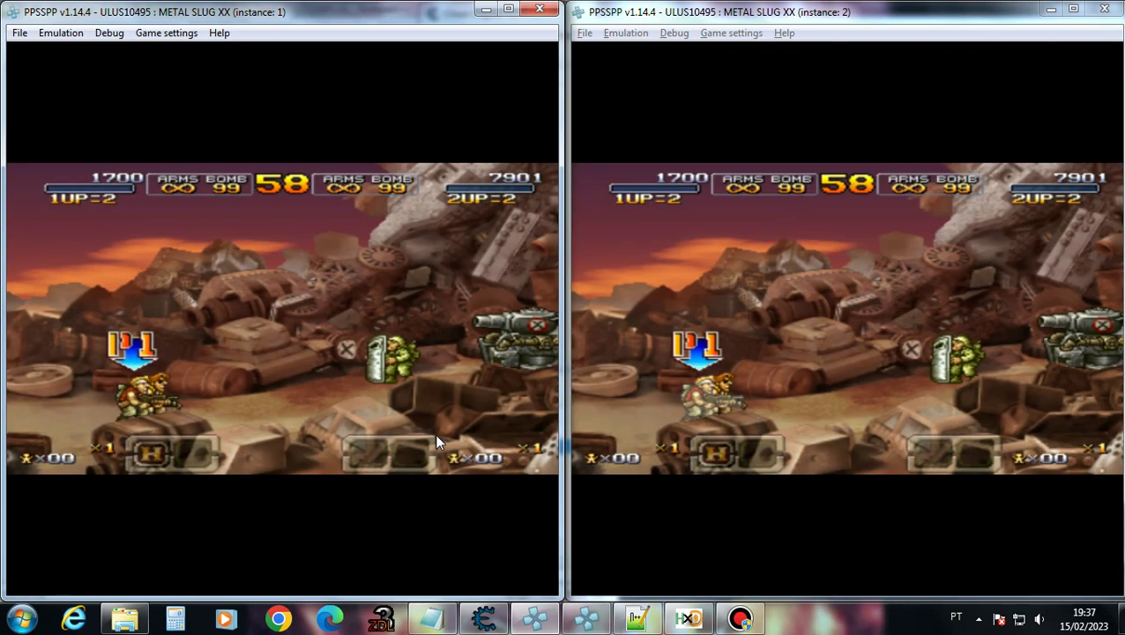
key(Right)
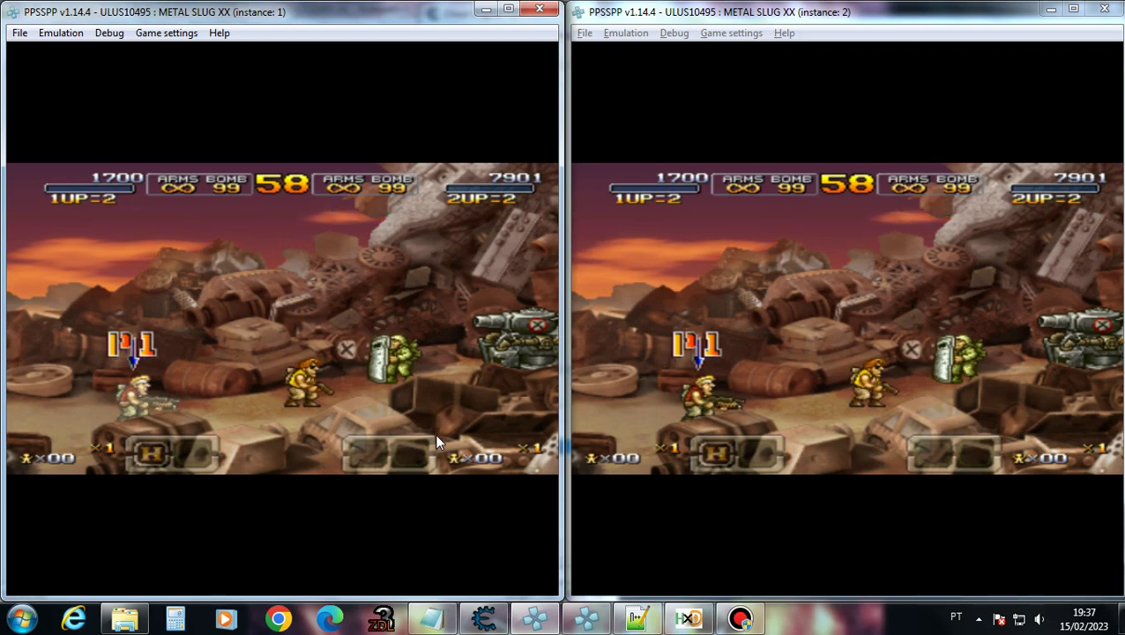
key(Right)
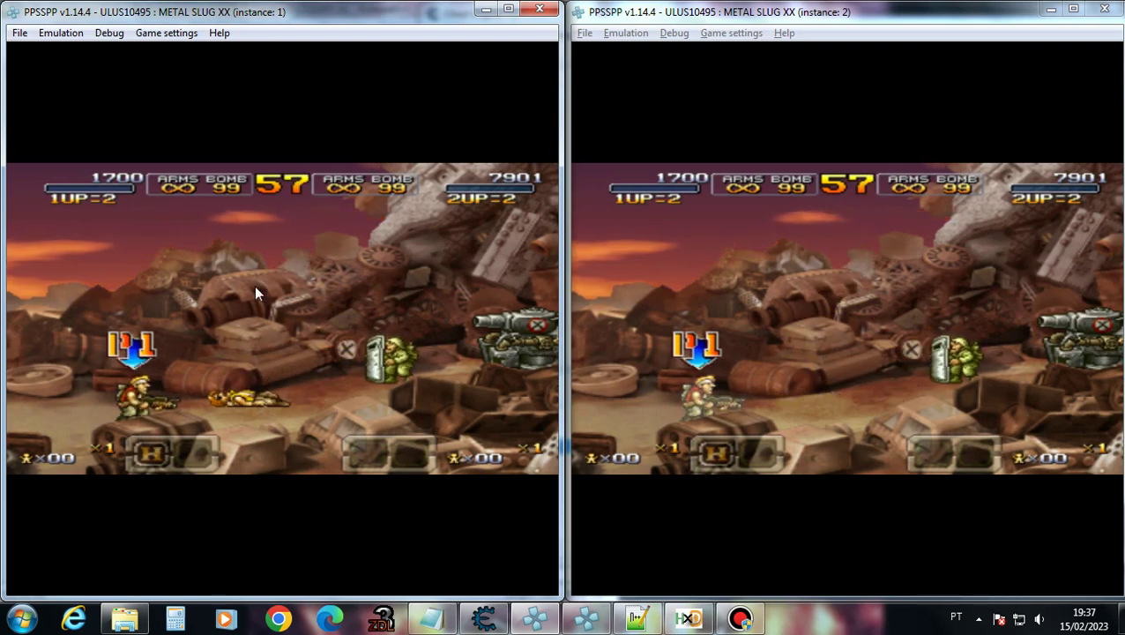
key(space)
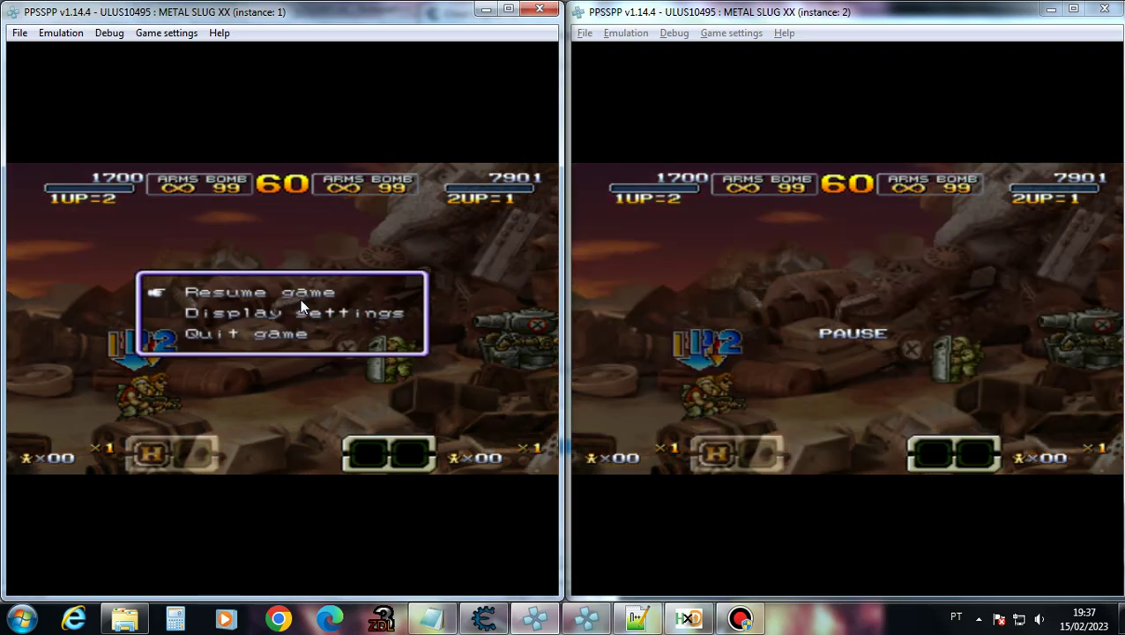
Switch to Cheat Engine and run a next scan with the scan type Increased value.
click(483, 618)
click(892, 156)
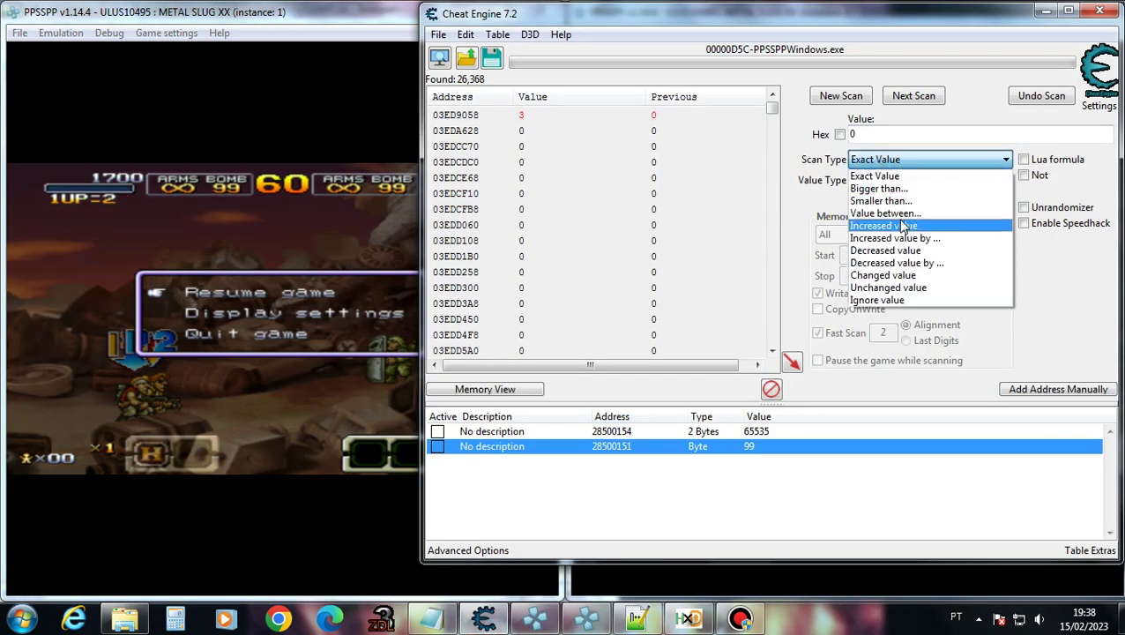
click(885, 233)
click(913, 98)
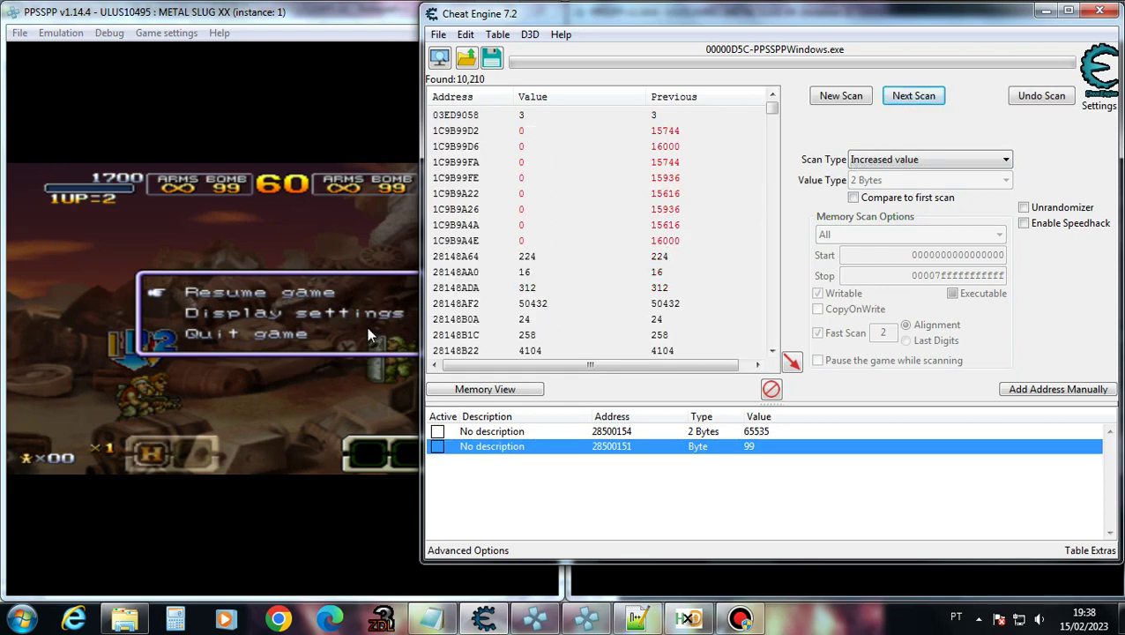
Bring back both PPSSPP windows, resume the game briefly and pause it again.
key(alt+Tab)
key(alt+Tab)
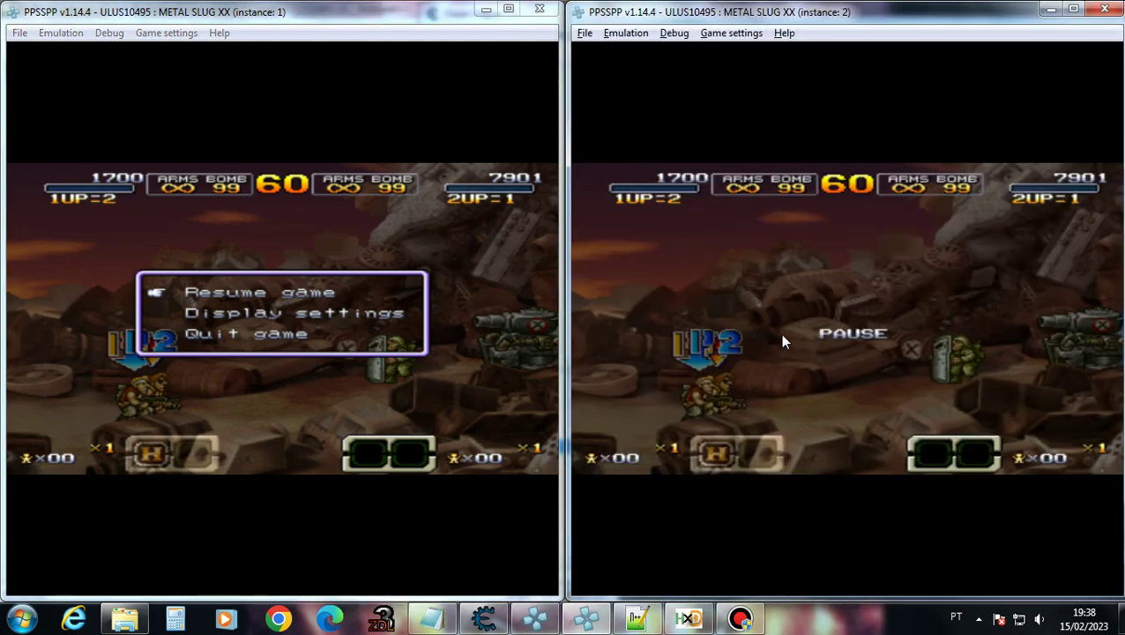
click(452, 319)
key(space)
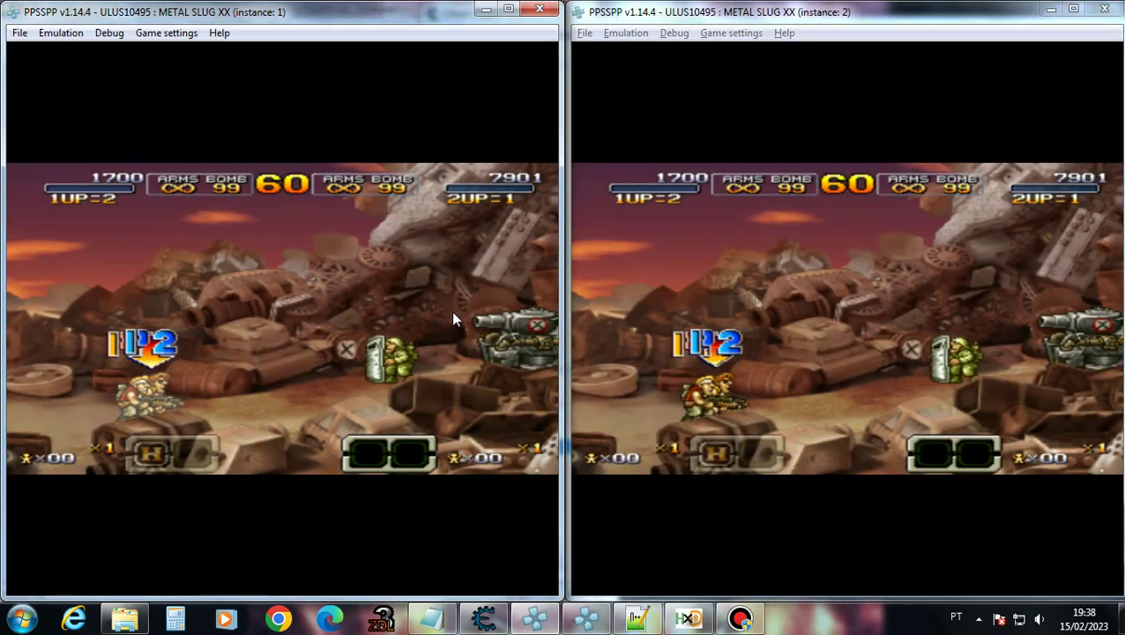
key(space)
Switch to Cheat Engine and run a next scan with the scan type Decreased value.
key(alt+Tab)
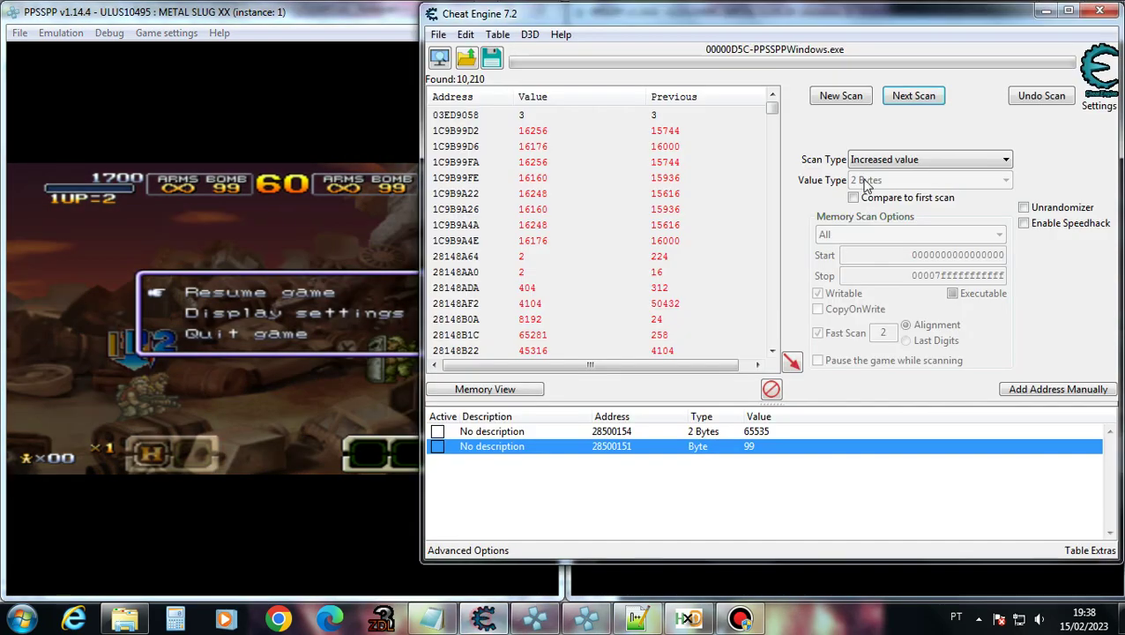
click(913, 160)
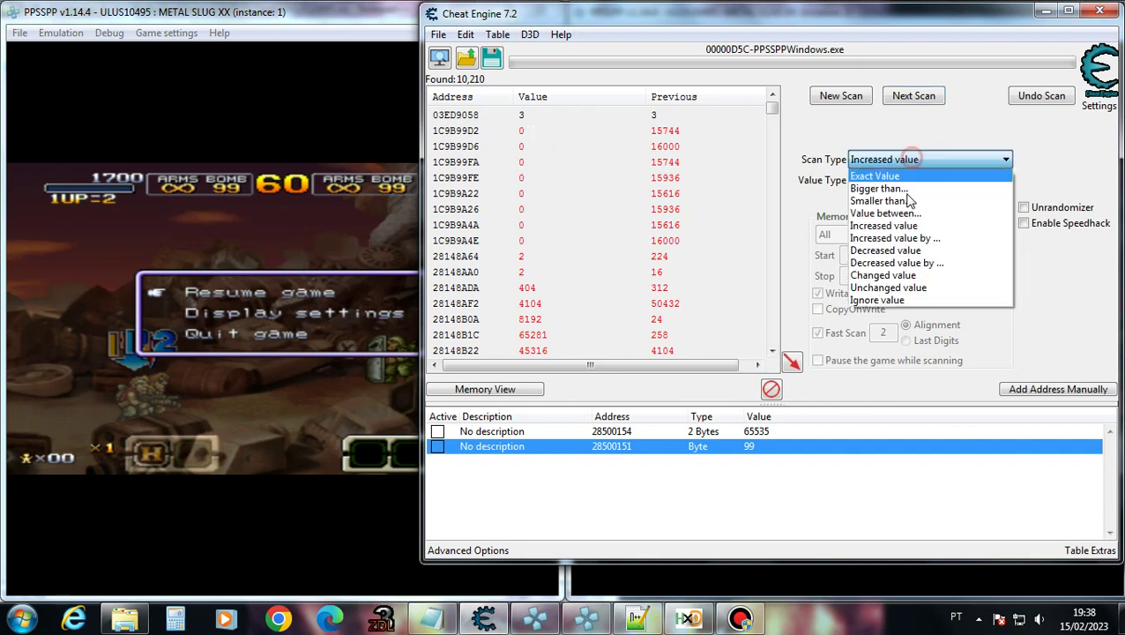
click(901, 253)
click(917, 97)
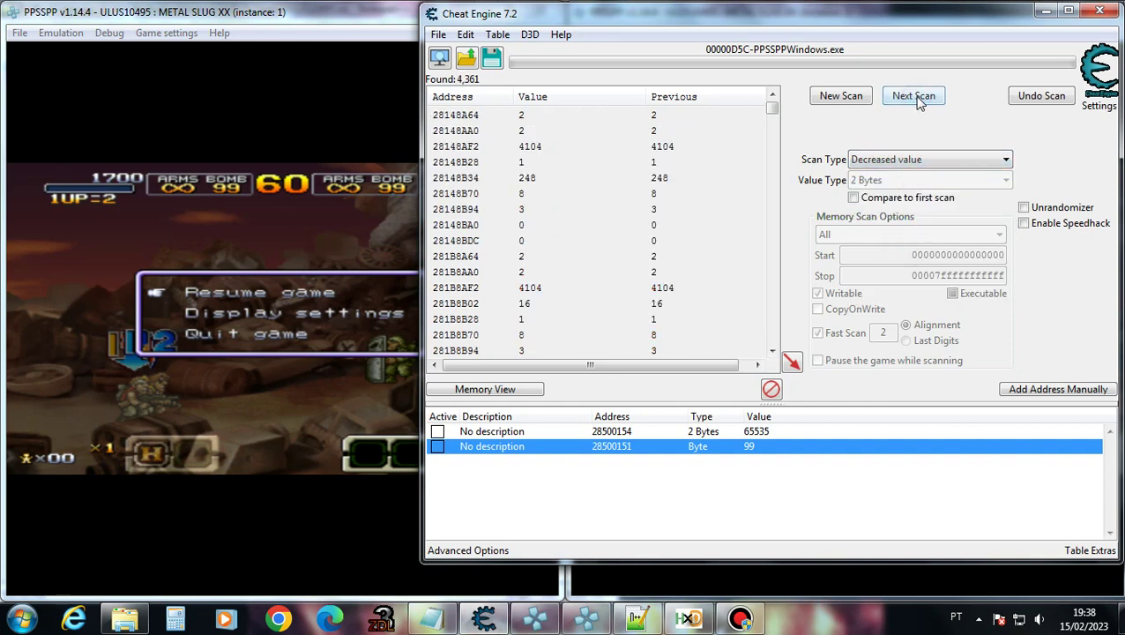
Resume and pause the game once more in PPSSPP, and repeat the Decreased value scan in Cheat Engine.
click(333, 289)
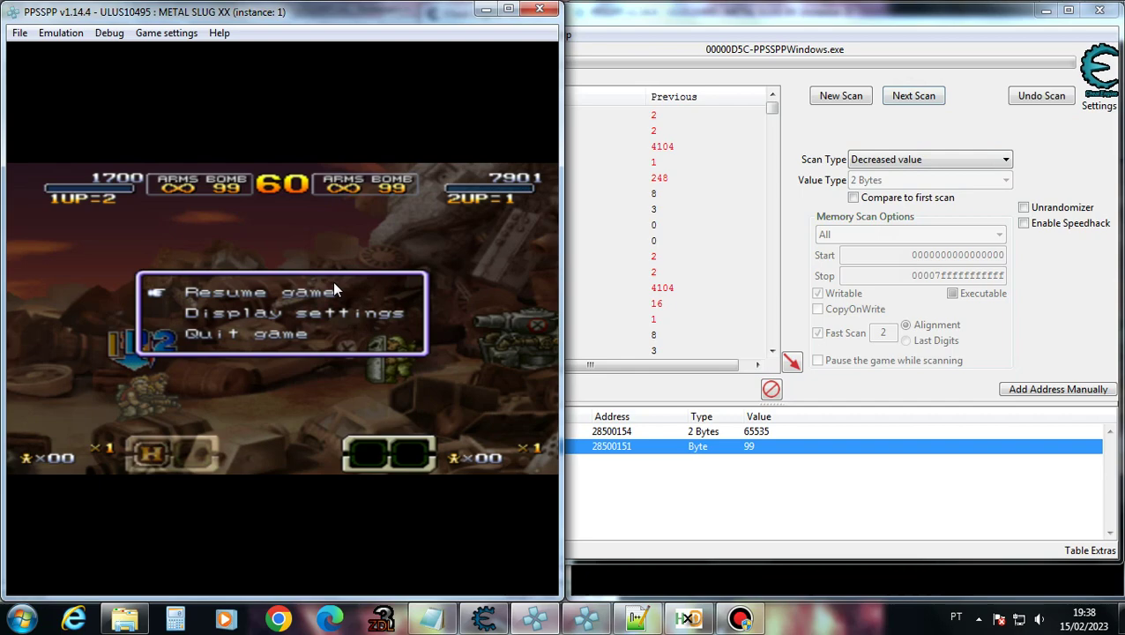
click(652, 554)
click(641, 567)
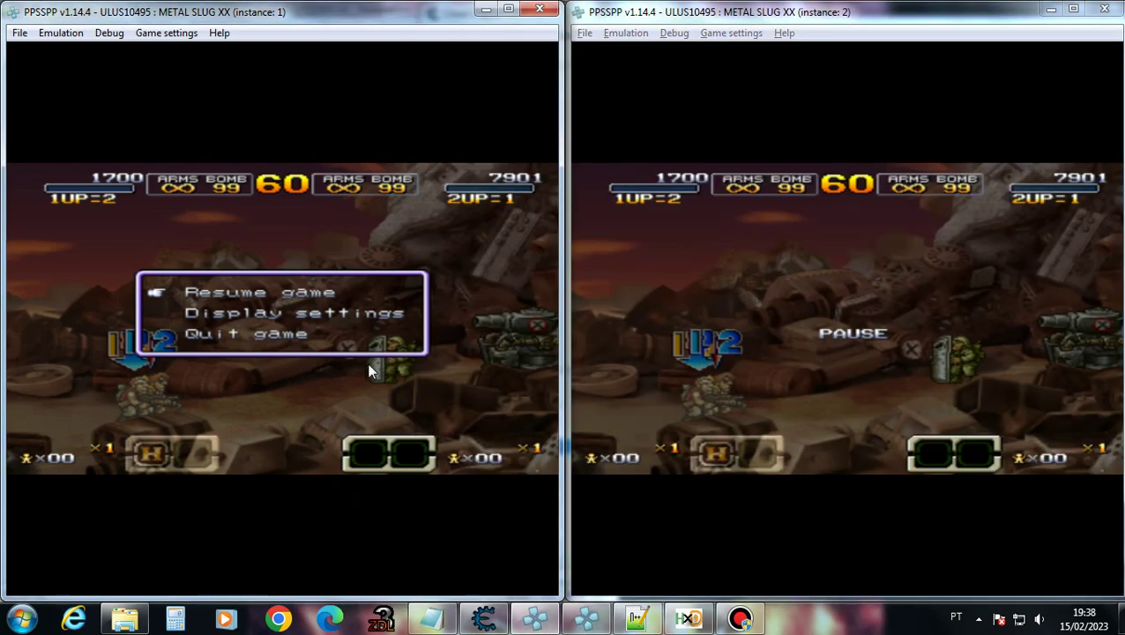
key(z)
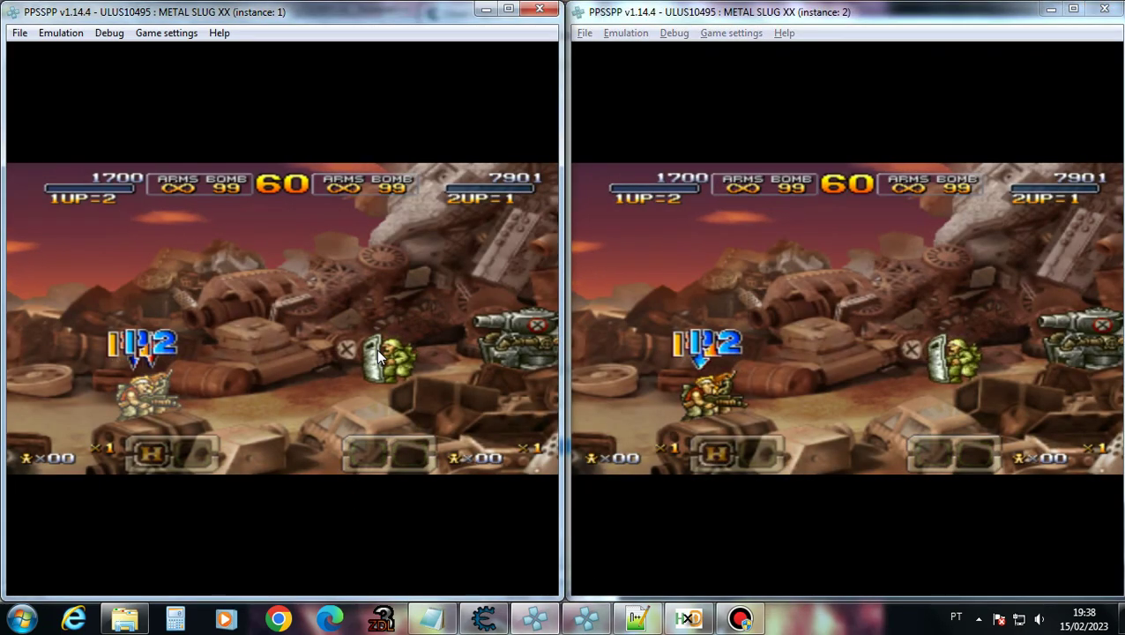
key(space)
click(483, 617)
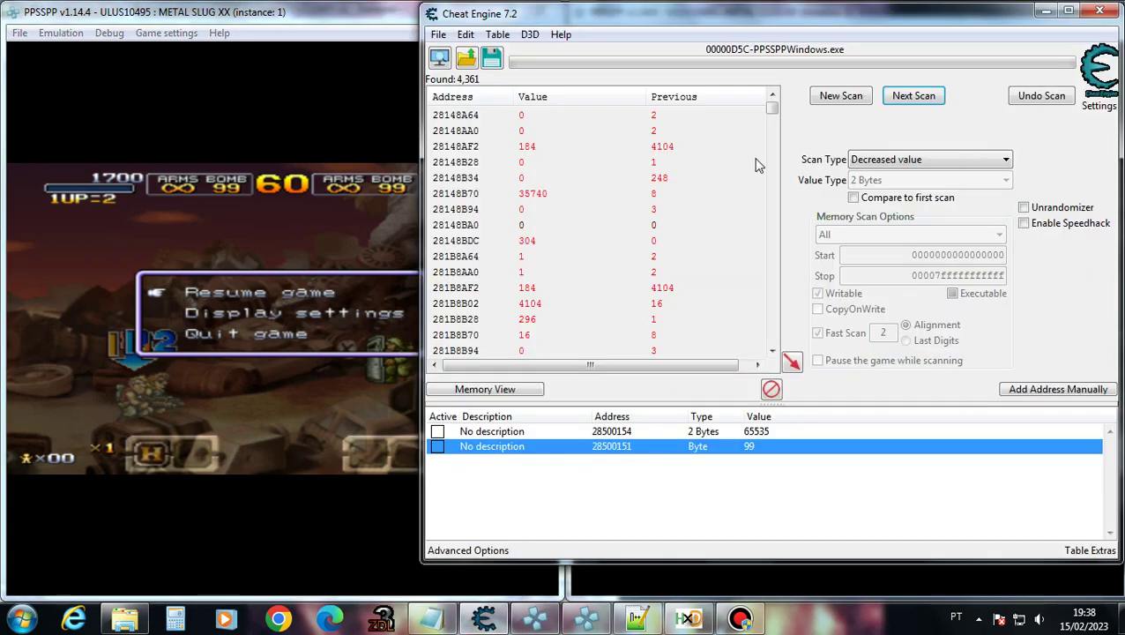
click(916, 98)
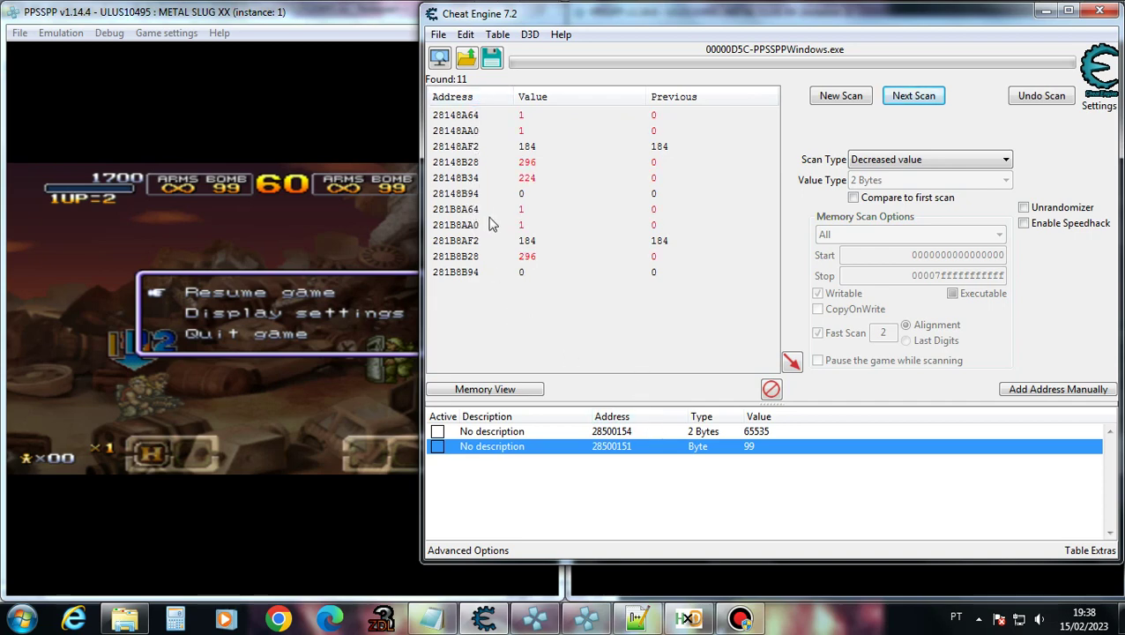
Bring both PPSSPP windows forward and resume the game, leaving it running.
click(258, 324)
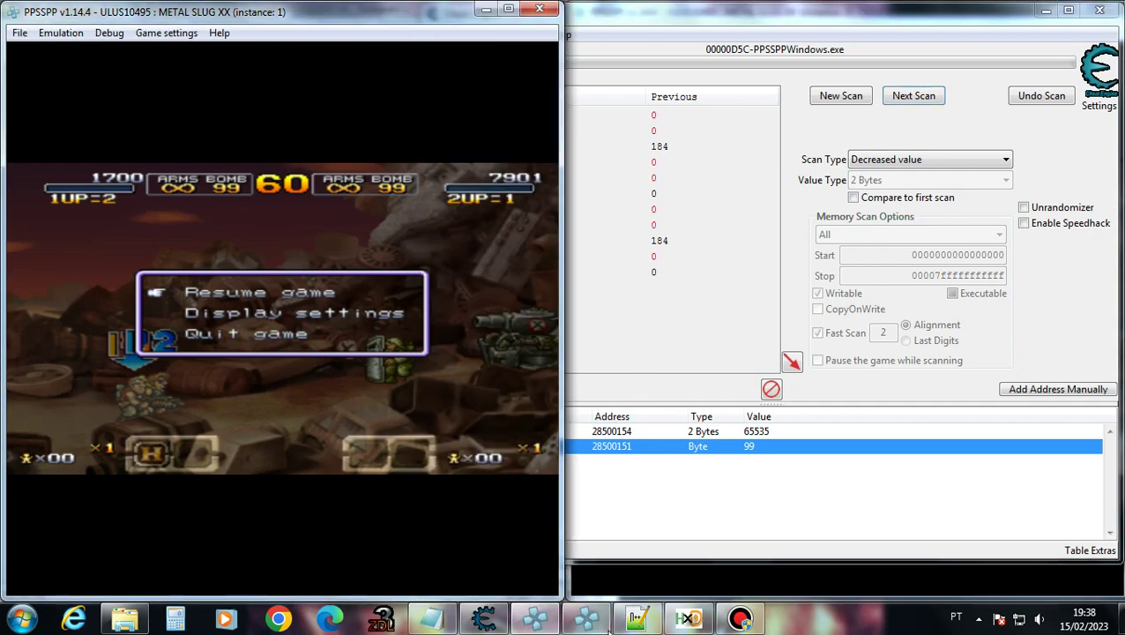
click(586, 617)
key(space)
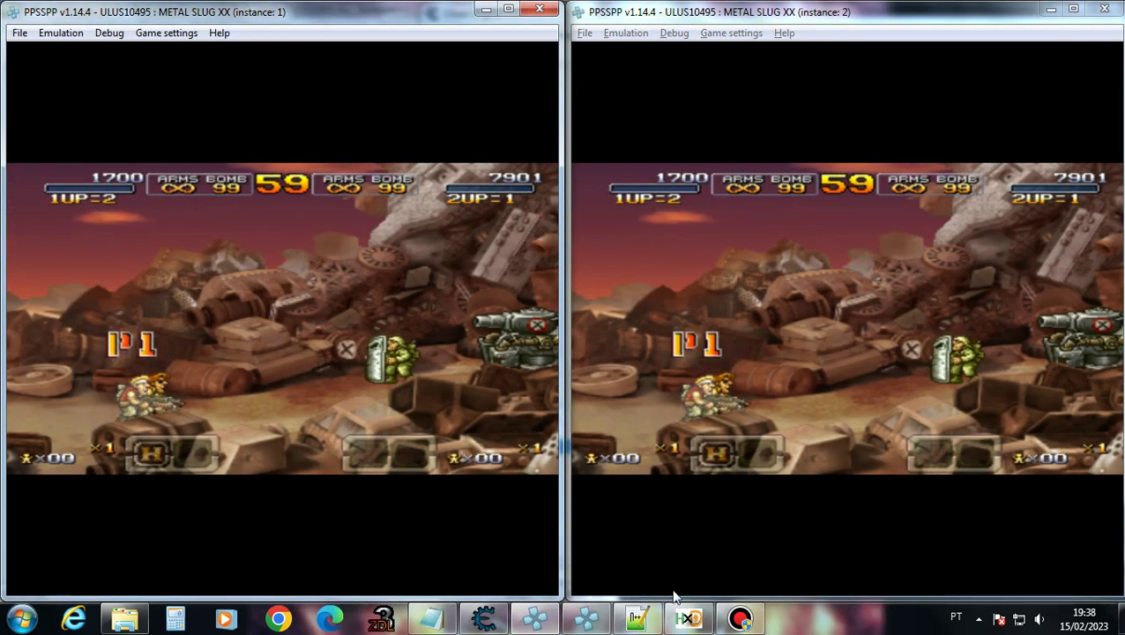
Switch to Cheat Engine and run a next scan for the exact value 0 while the game runs.
click(483, 617)
click(870, 160)
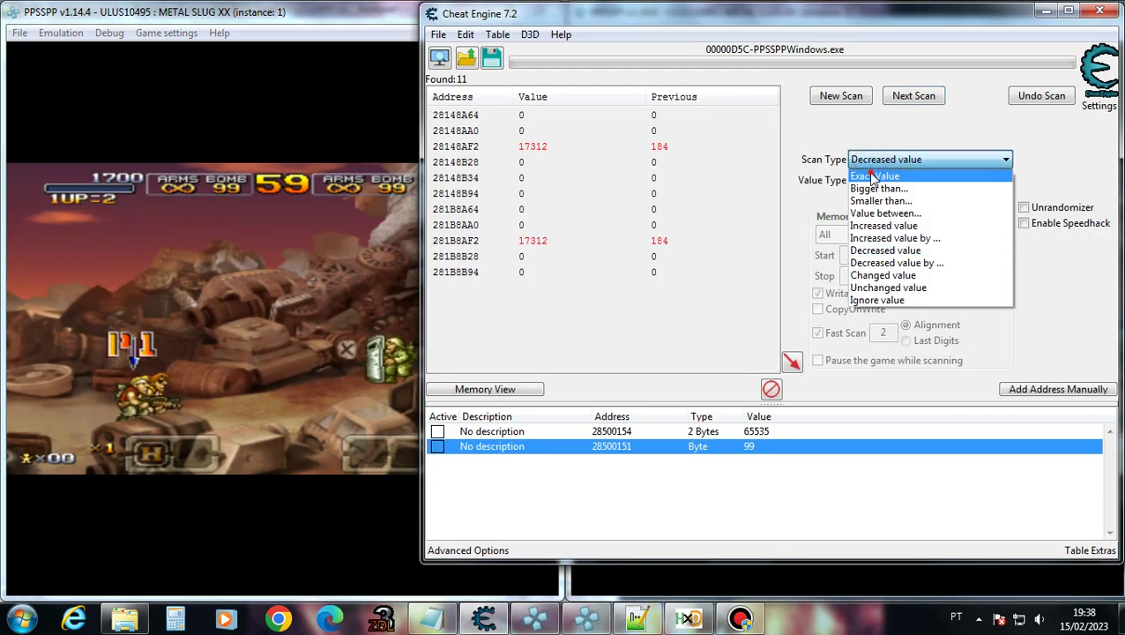
click(872, 174)
click(871, 133)
text(0)
key(Return)
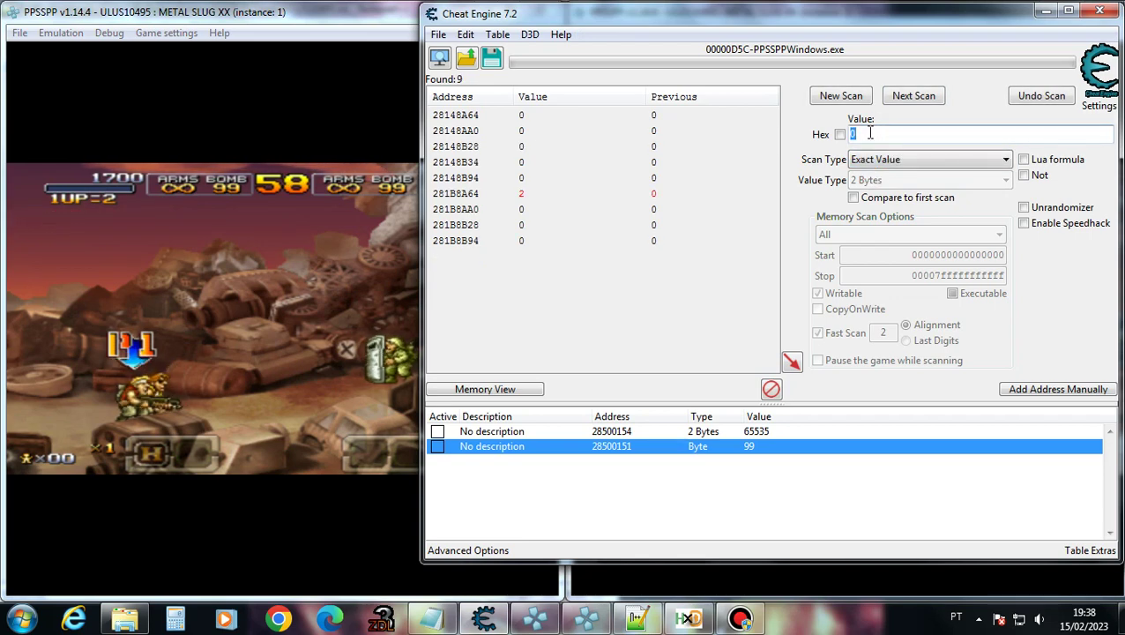
Let player 2 lose another life in PPSSPP, then reset the Cheat Engine scan and set the scan type to Unknown initial value.
click(333, 254)
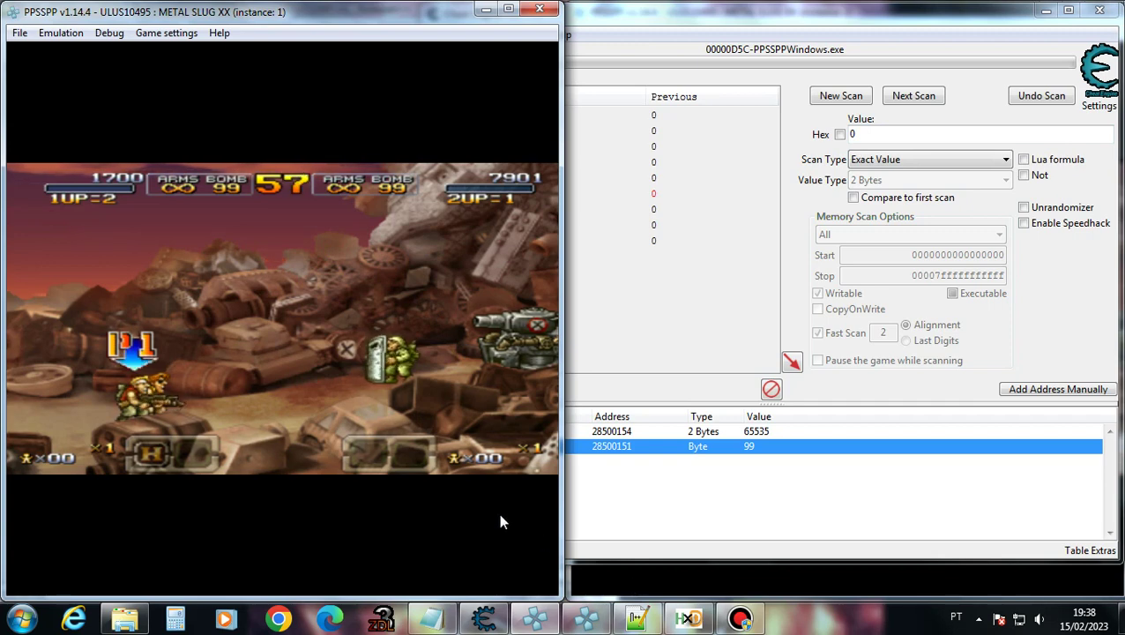
click(653, 326)
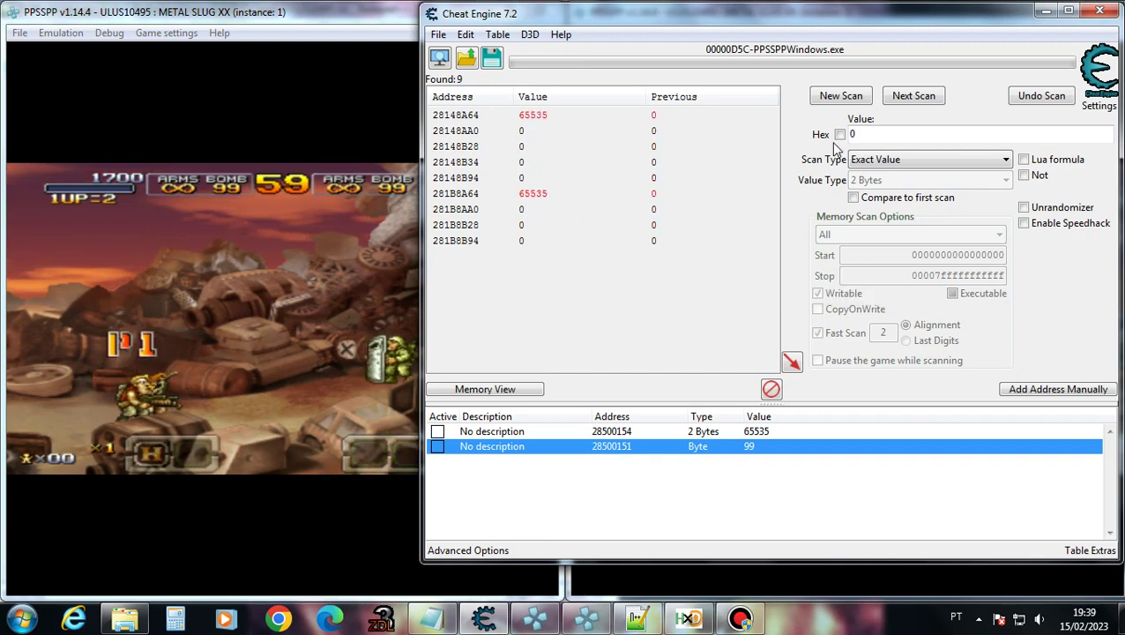
click(853, 95)
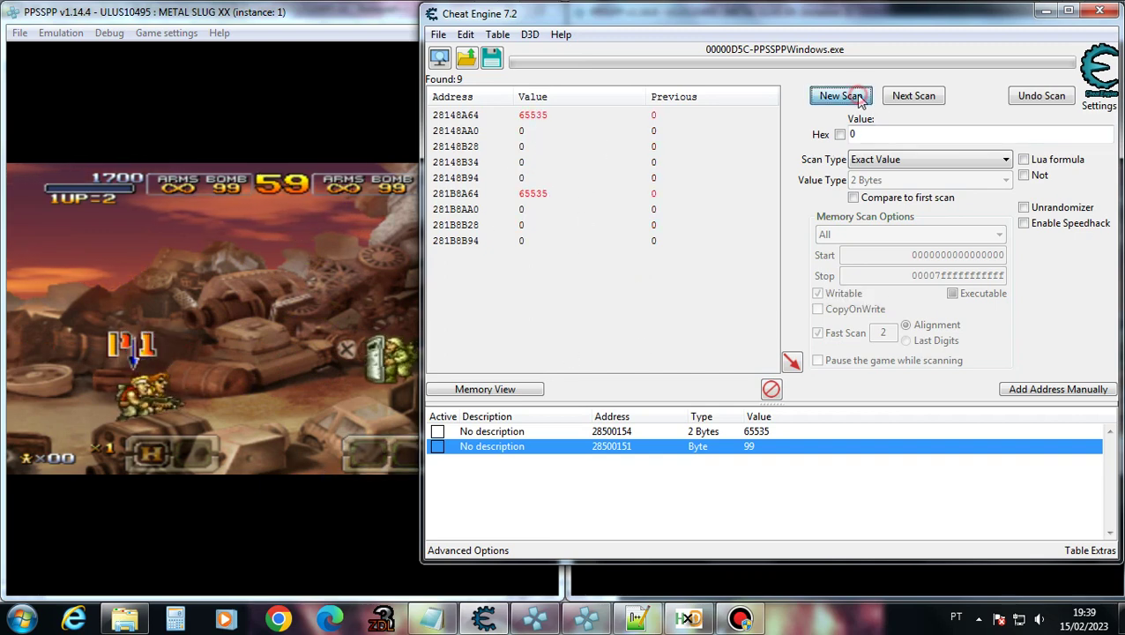
click(897, 161)
click(896, 226)
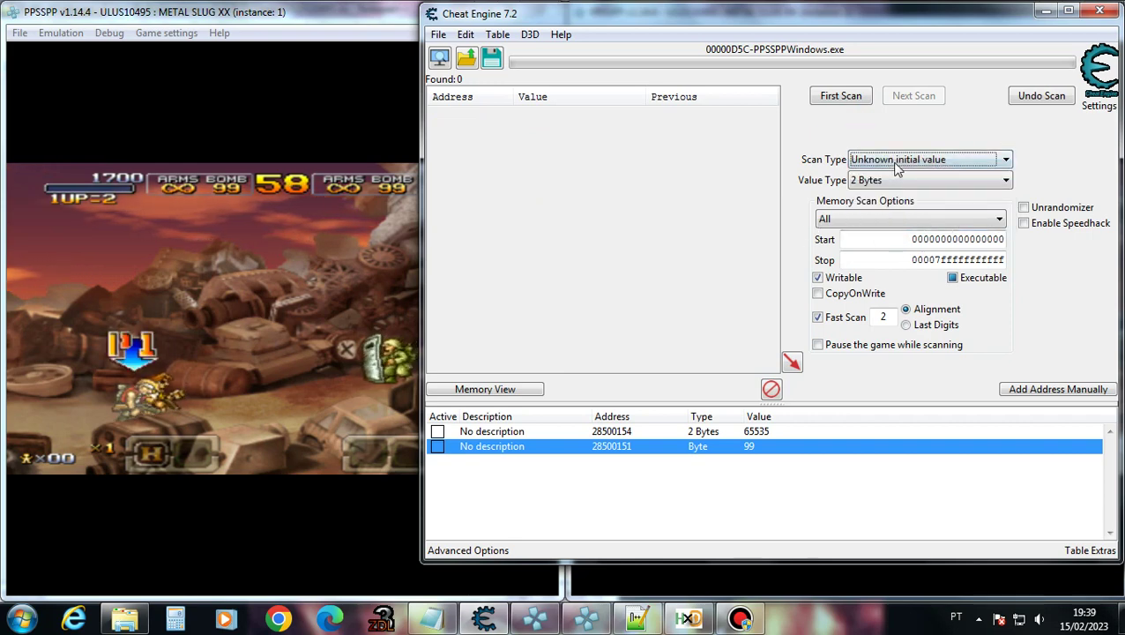
click(219, 342)
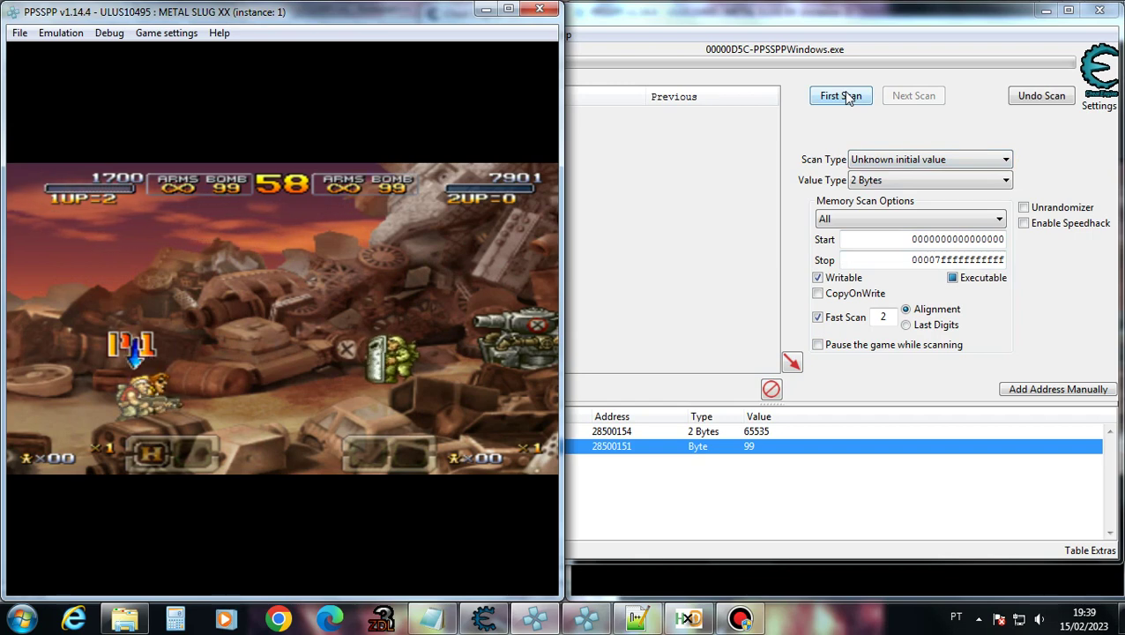
click(739, 618)
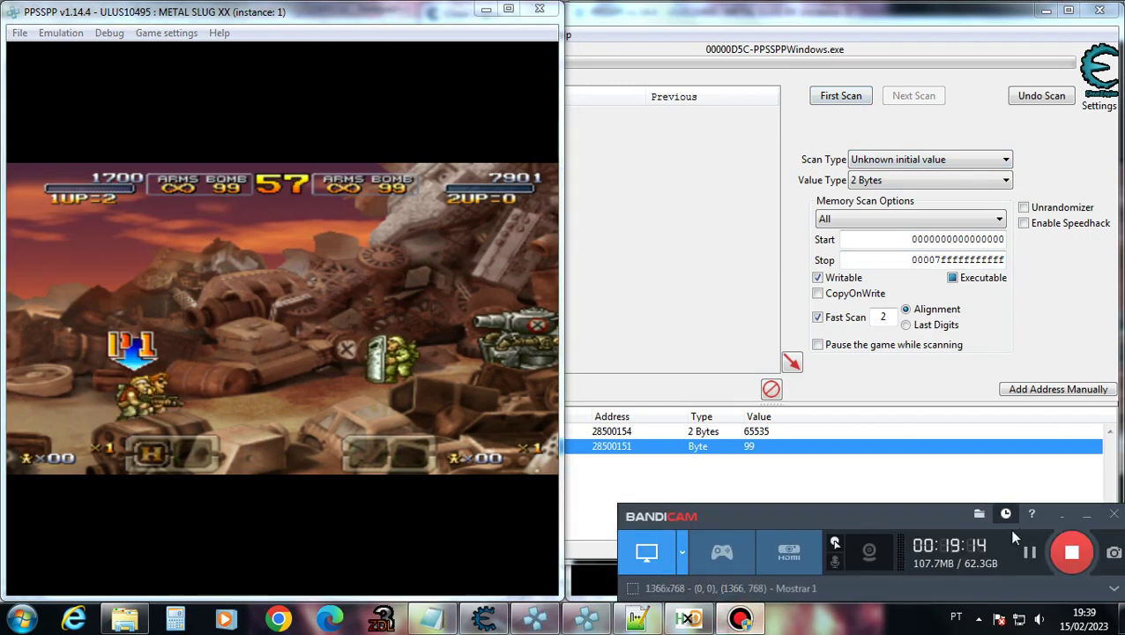
click(1029, 552)
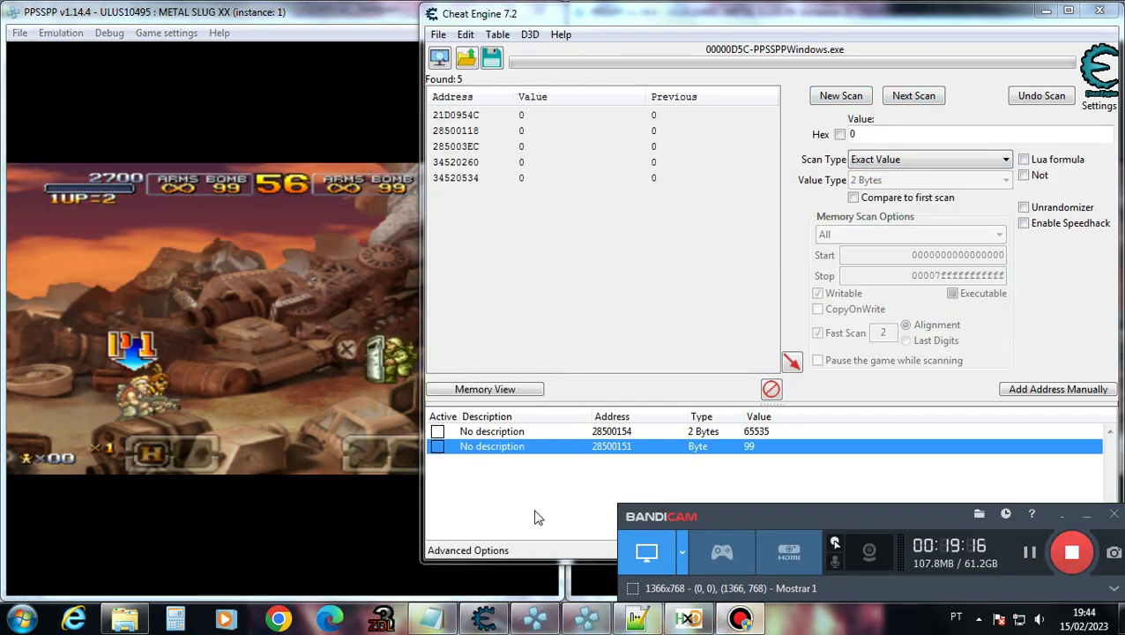
Add the found address 28500118 to the address list, and open its address details for viewing before closing them without changes.
click(467, 131)
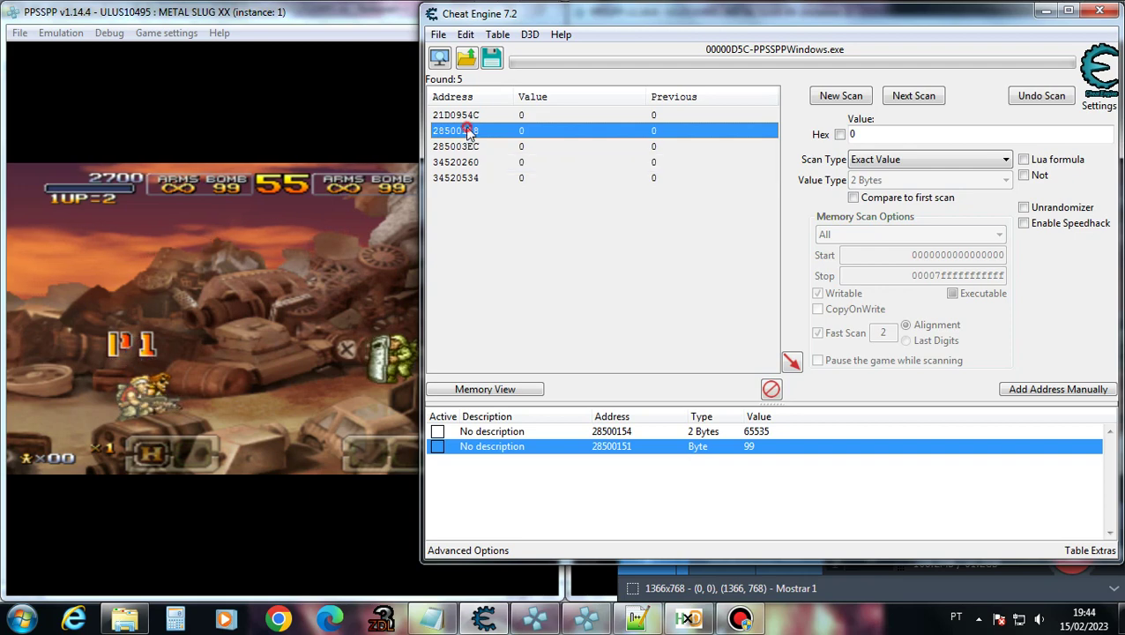
double_click(467, 130)
click(628, 463)
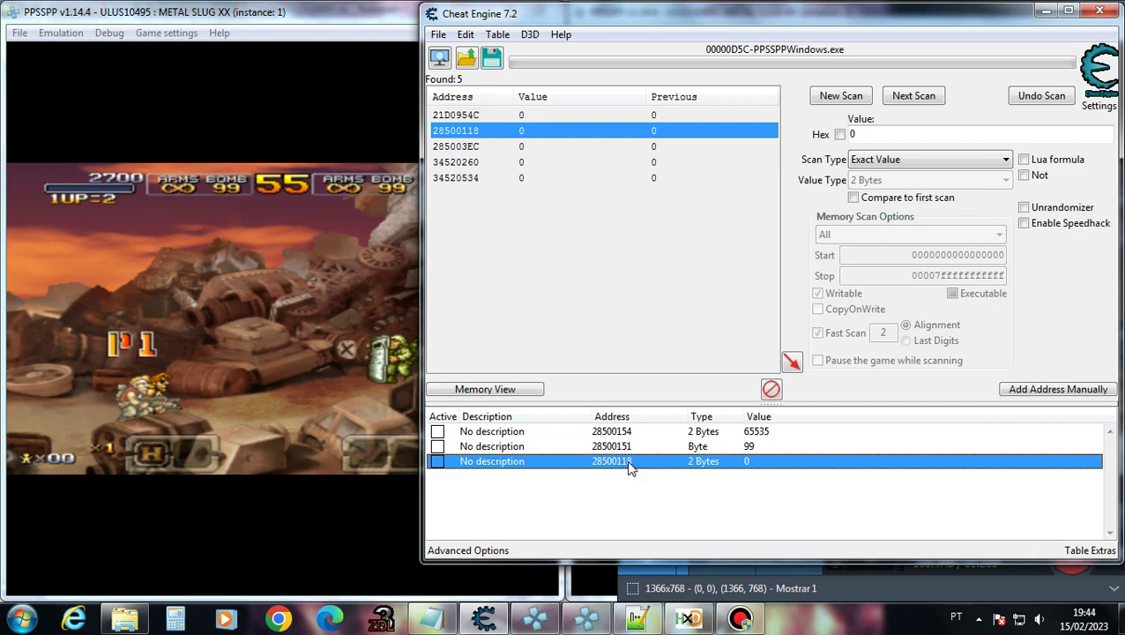
double_click(617, 461)
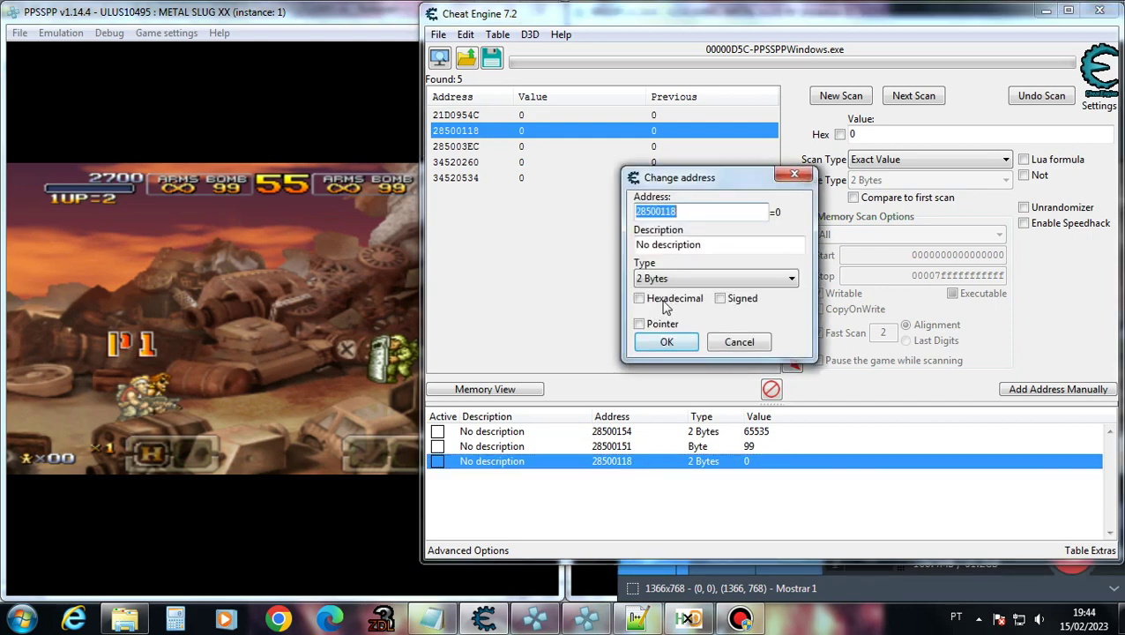
click(728, 345)
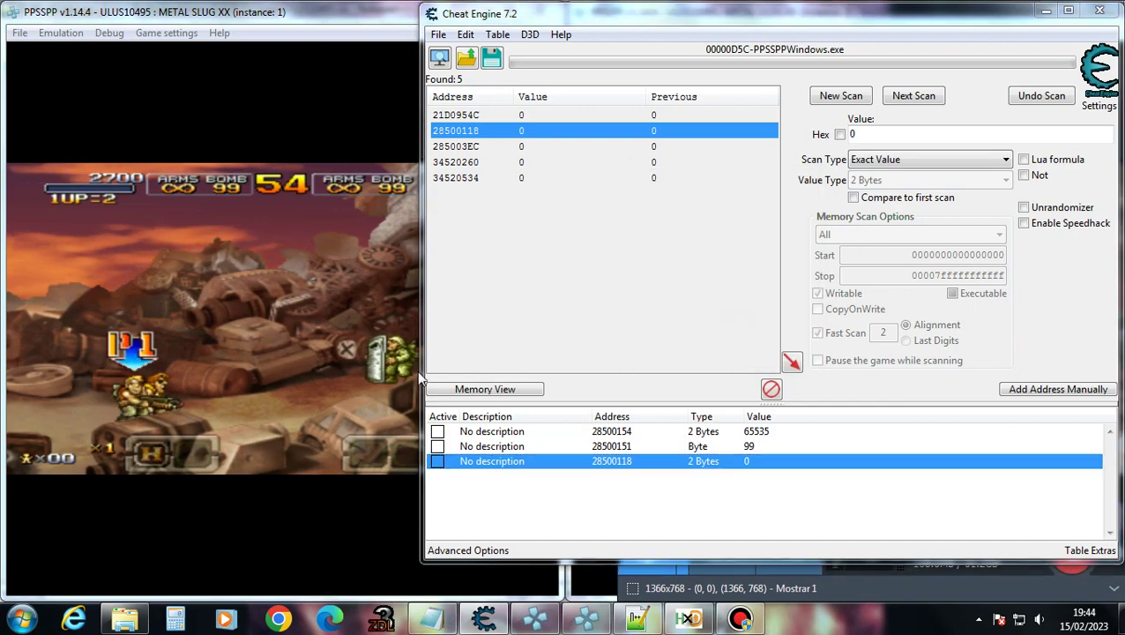
Switch to Notepad++ and reload both open copies of ULUS10495.ini from disk.
key(alt+Tab)
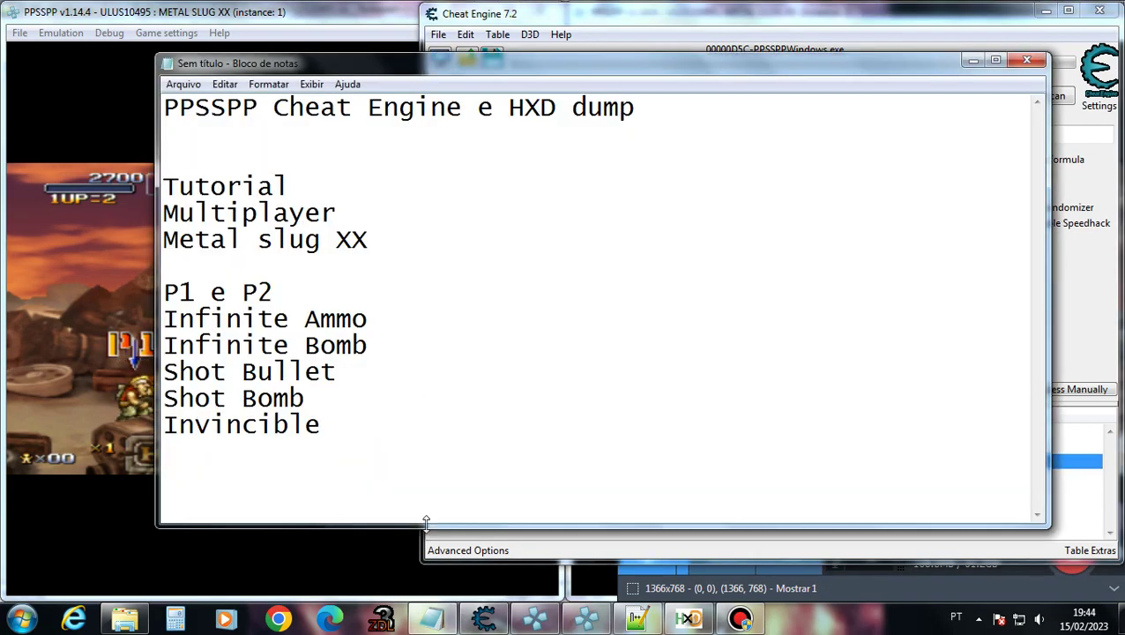
key(alt+Tab)
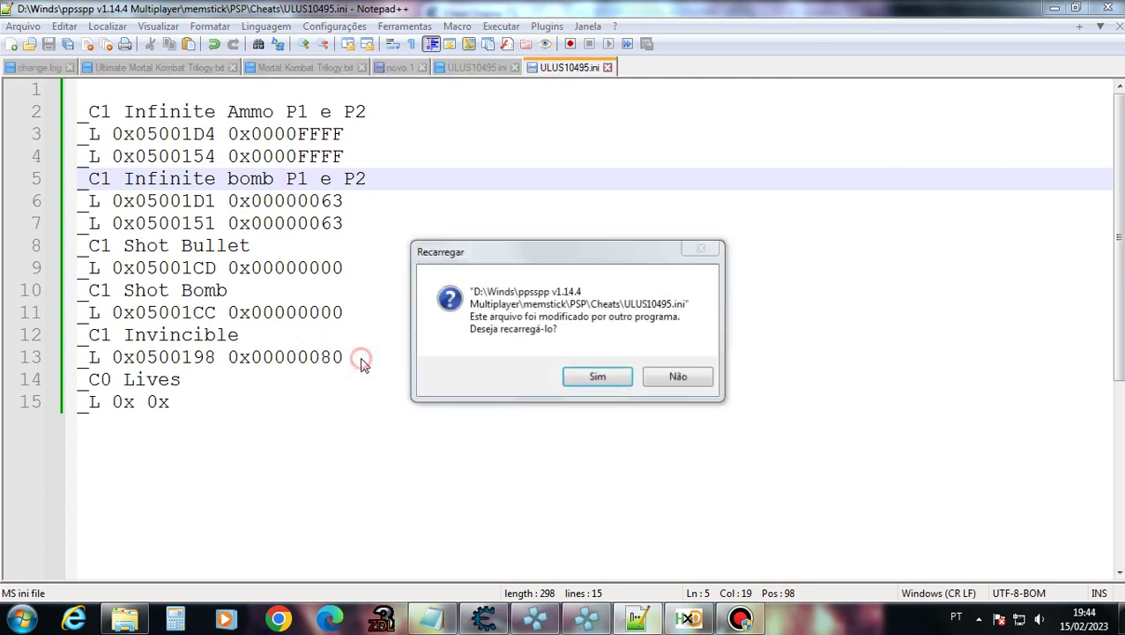
click(619, 379)
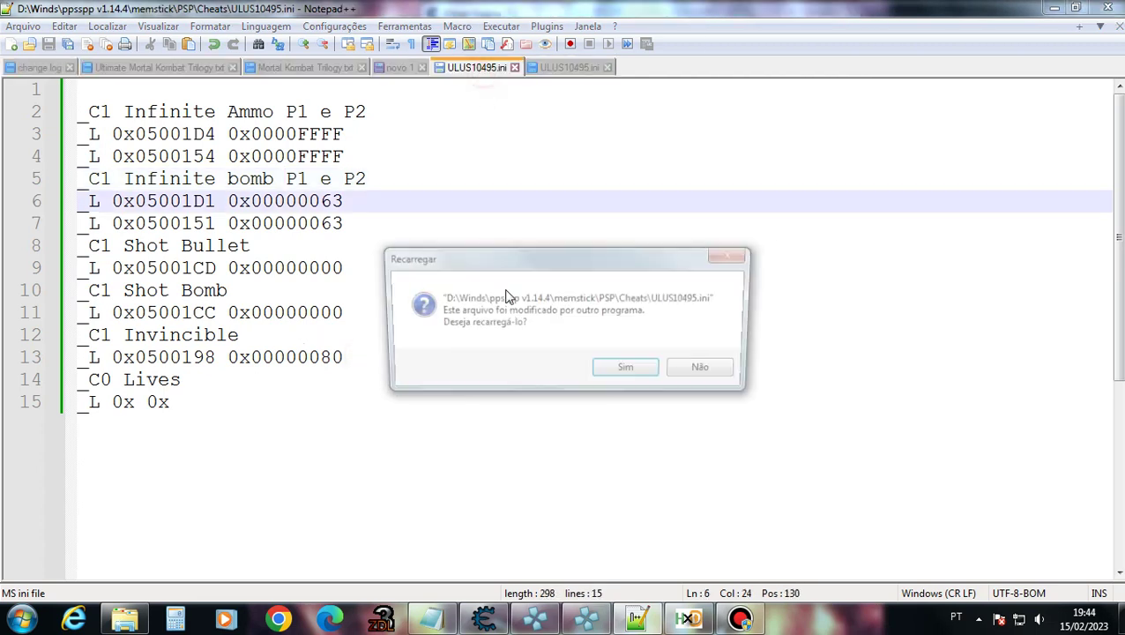
click(608, 374)
In the ppsspp v1.14.4 copy of ULUS10495.ini, add the line _L 0x0500118 0x00000080 under the Invincible cheat.
click(362, 358)
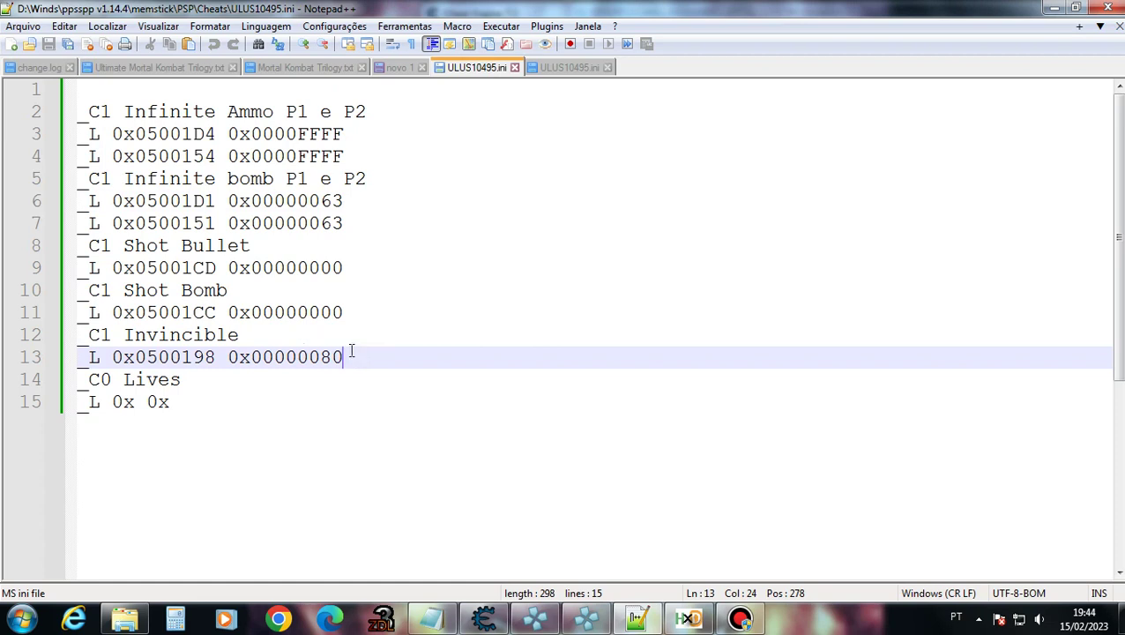
drag(351, 355, 102, 354)
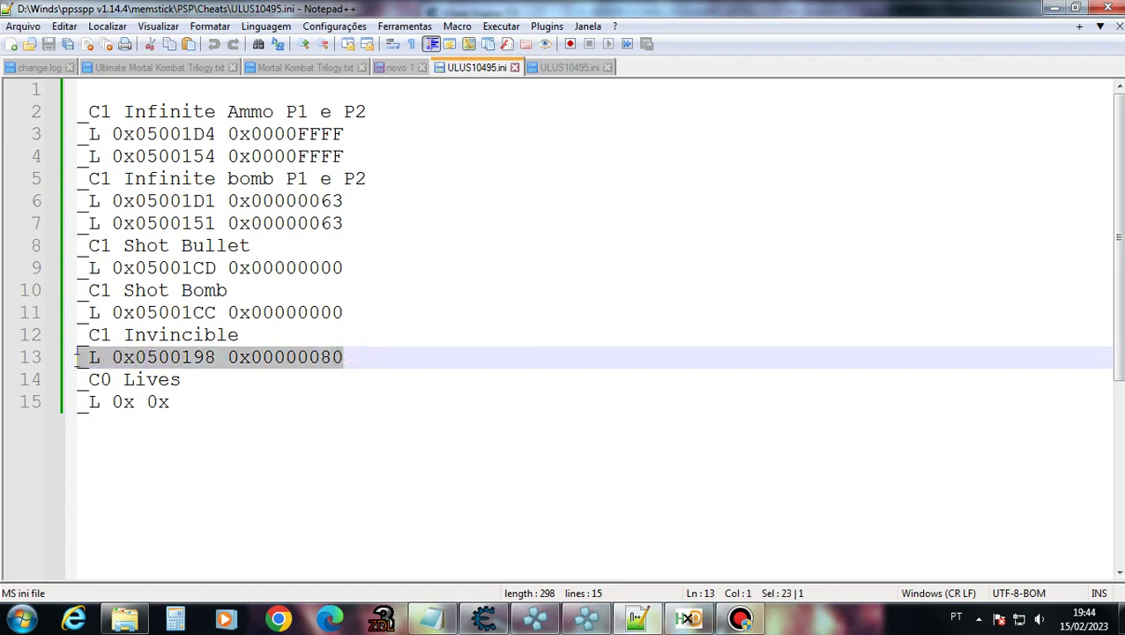
click(393, 357)
key(Return)
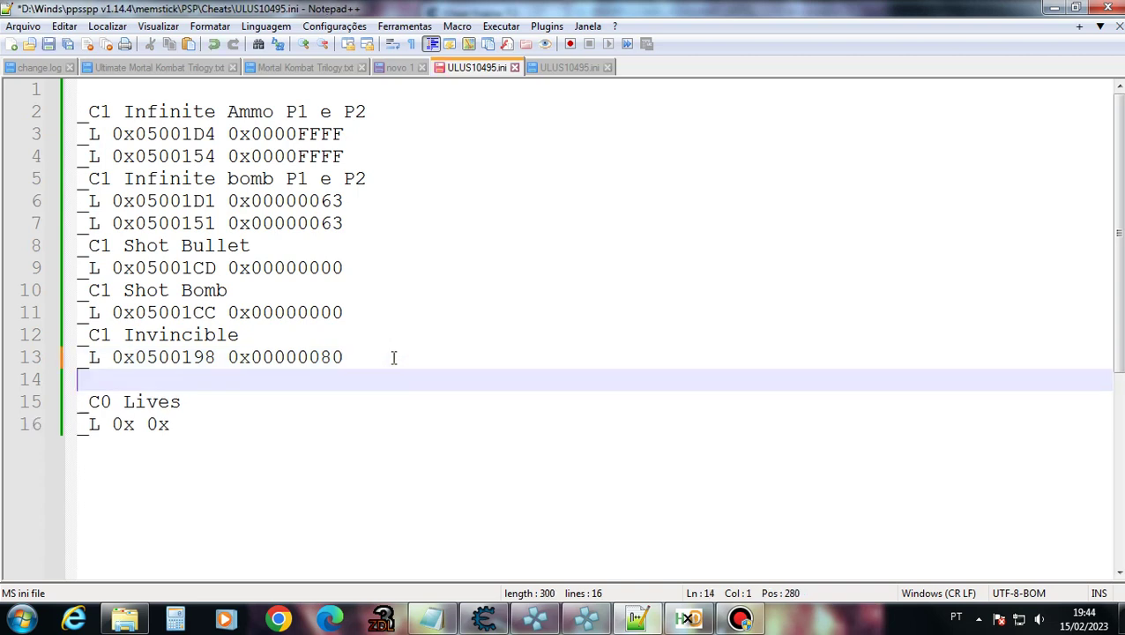
text(_L 0x0500198 0x00000080)
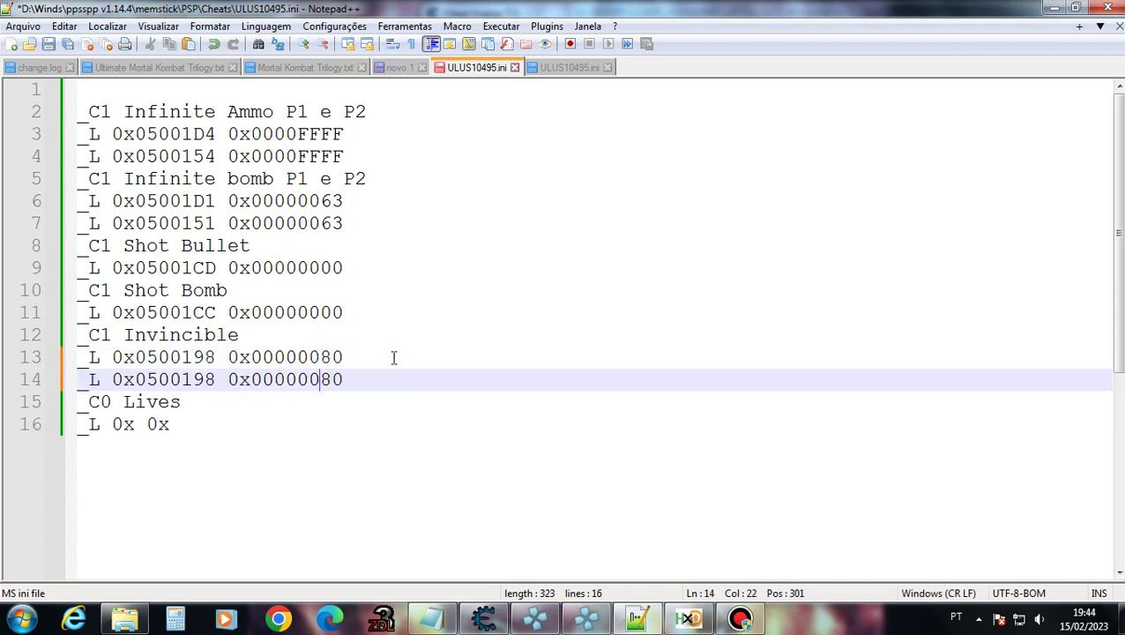
key(BackSpace)
text(1)
Add _L 0x0500118 0x00000080 under Invincible in the Multiplayer copy of ULUS10495.ini, checking the address against Cheat Engine.
click(566, 70)
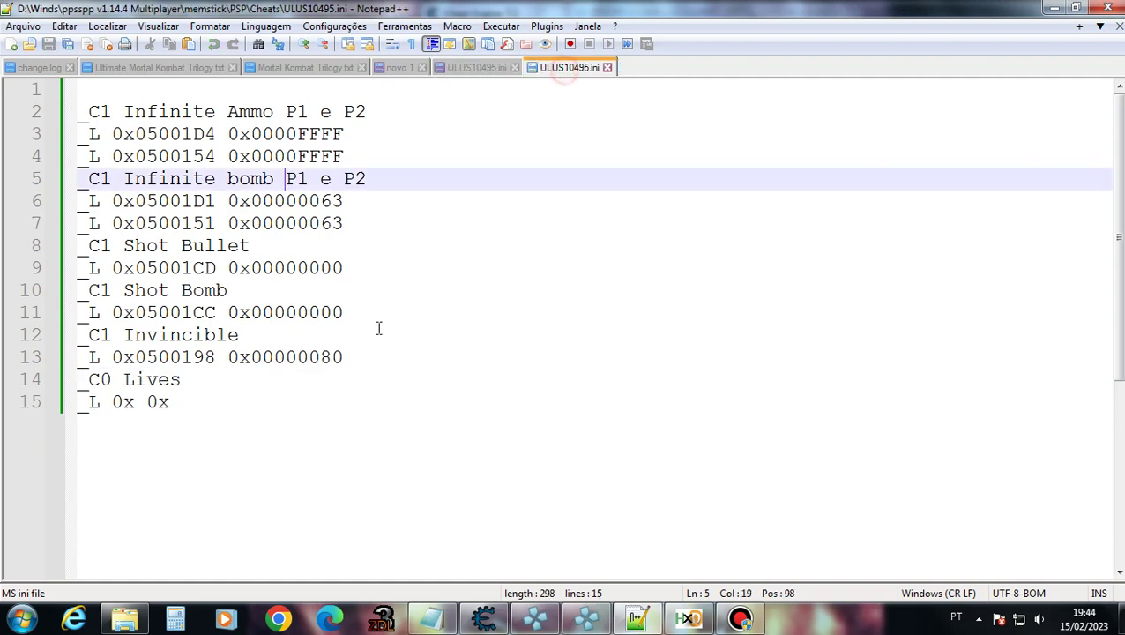
drag(351, 356, 99, 357)
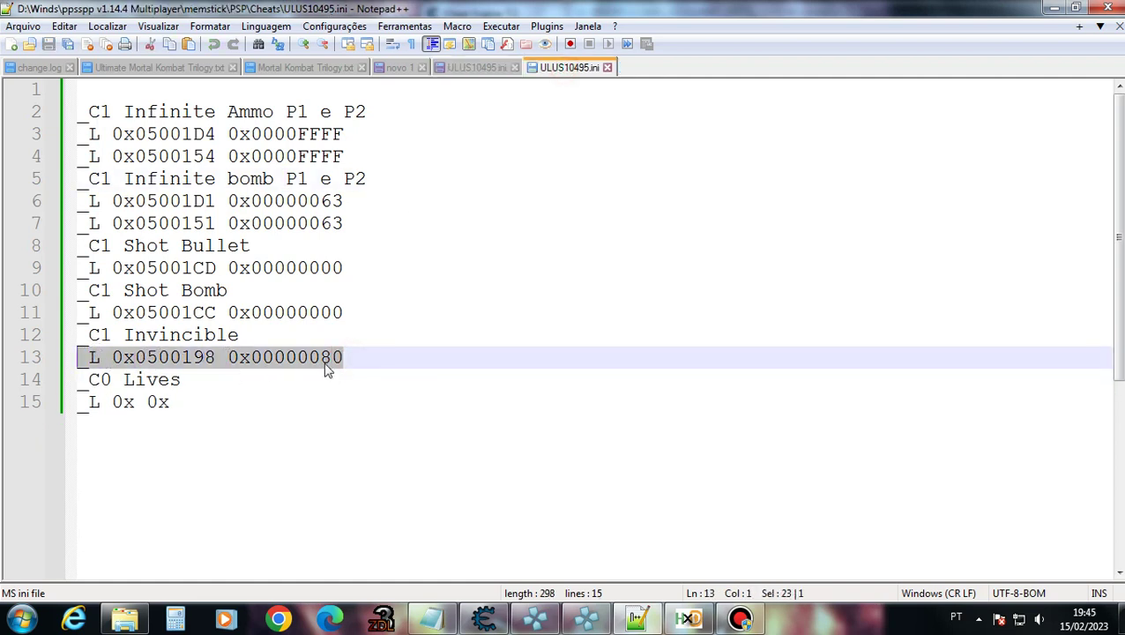
click(360, 354)
key(ctrl+d)
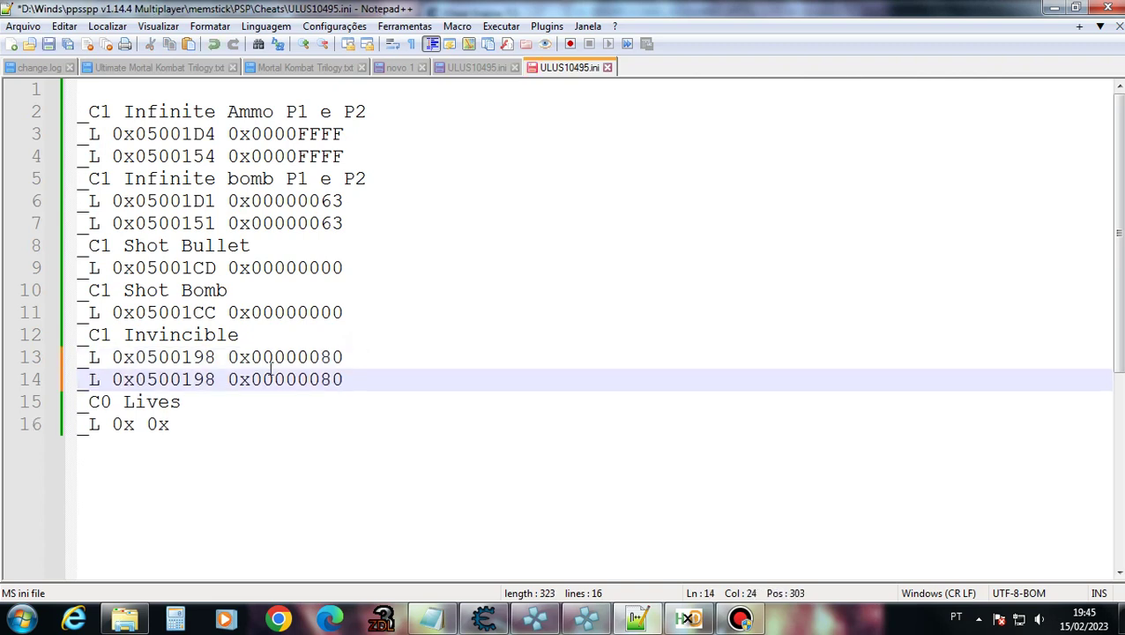
text(118)
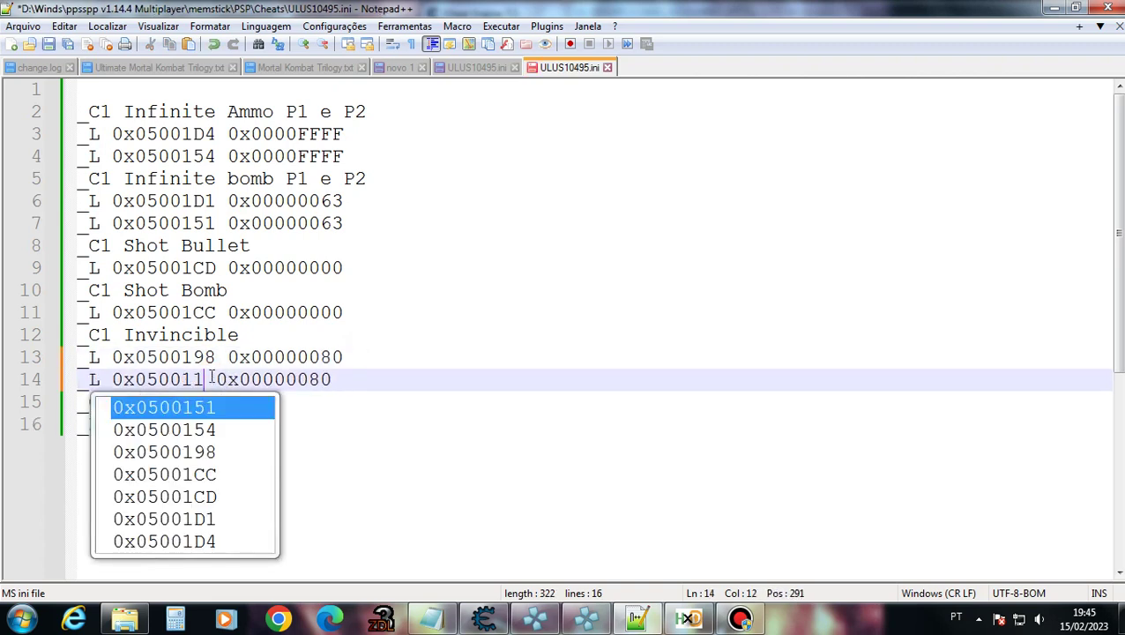
click(499, 612)
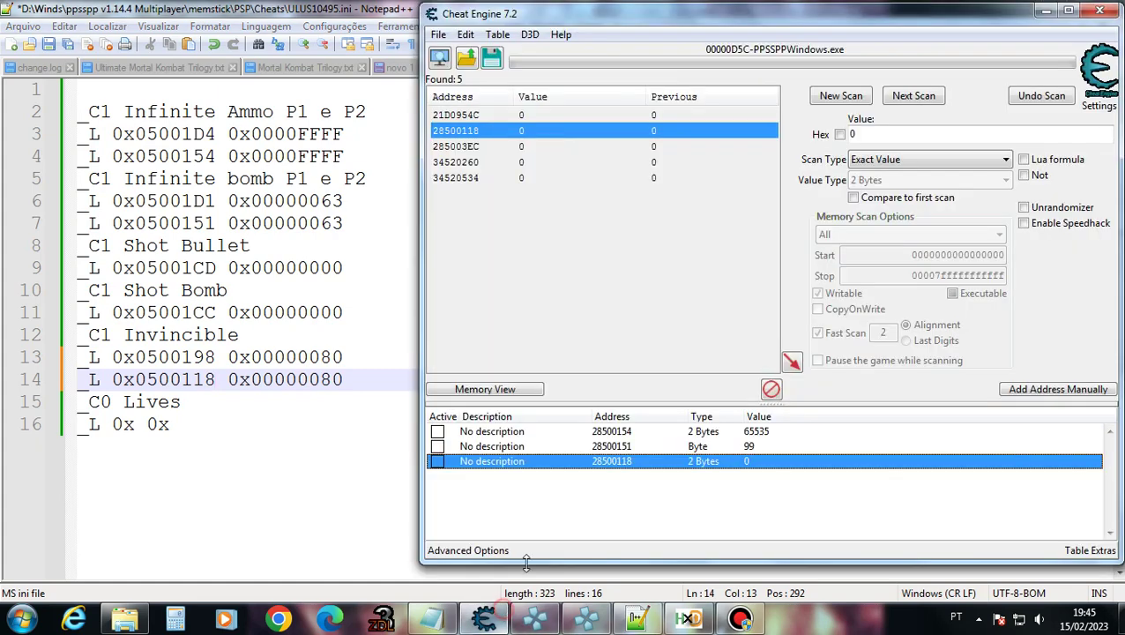
click(313, 464)
click(368, 378)
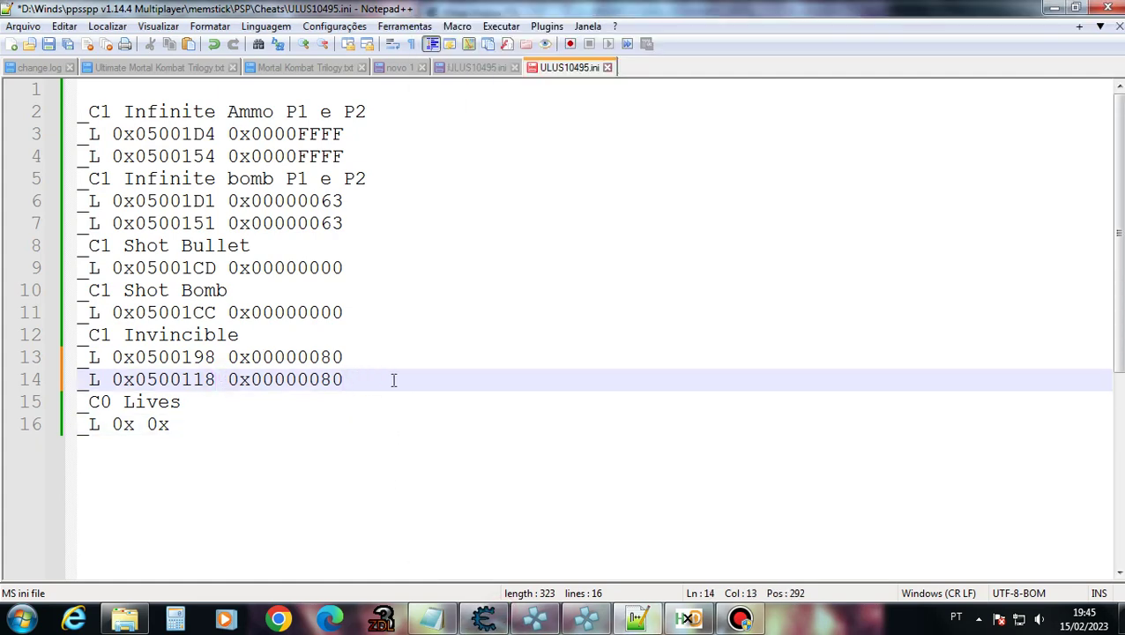
click(353, 348)
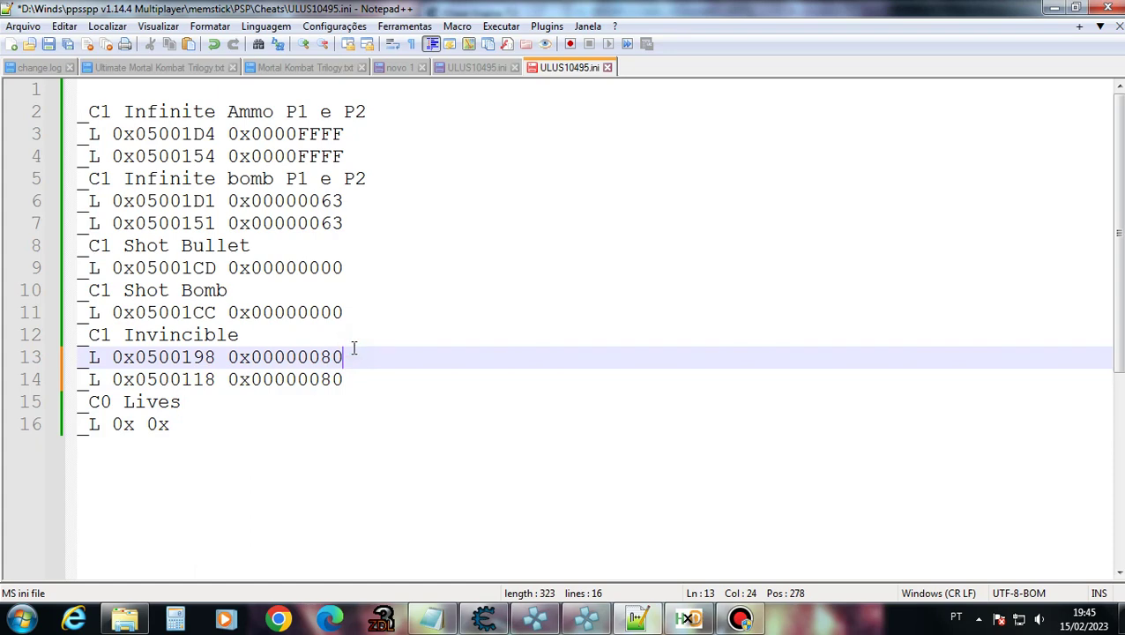
click(219, 378)
key(Up)
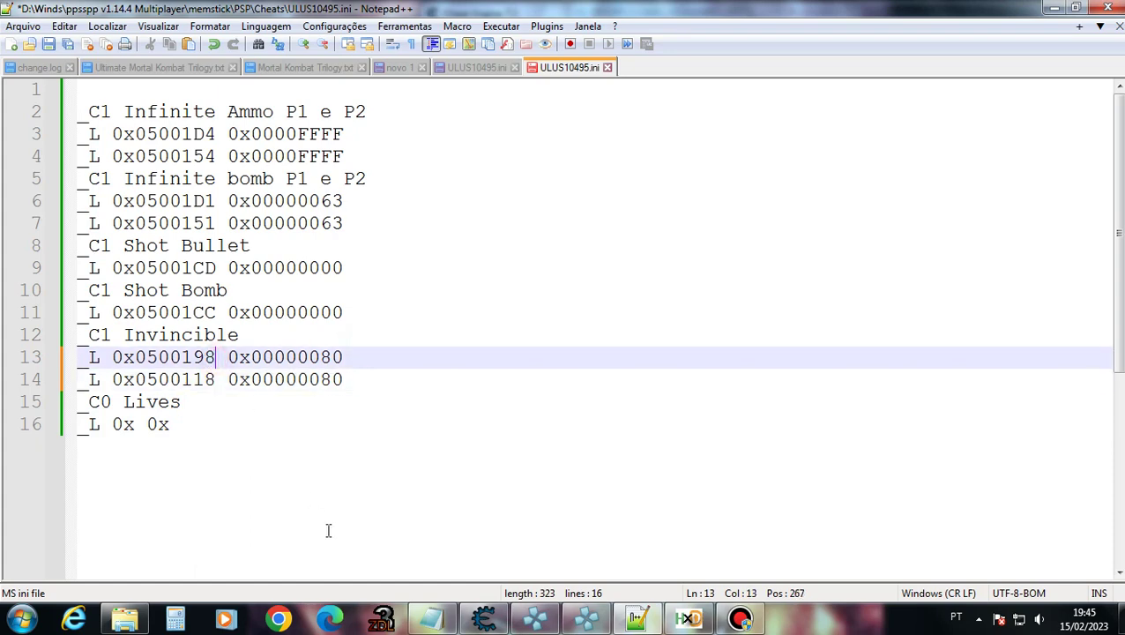
click(567, 614)
click(535, 615)
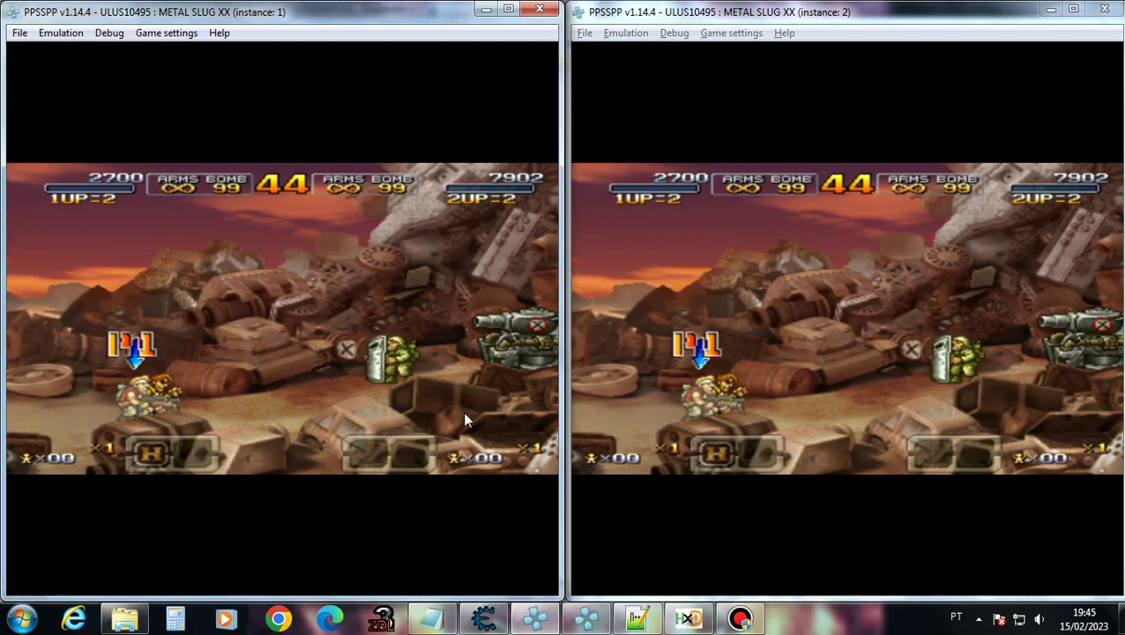
key(alt+Tab)
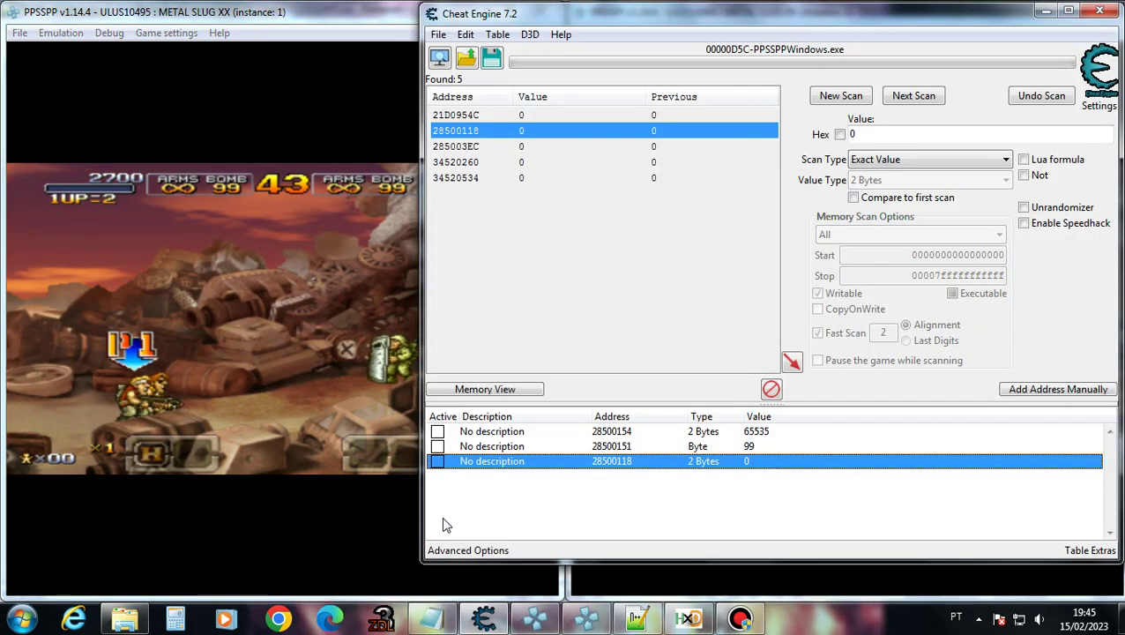
click(431, 617)
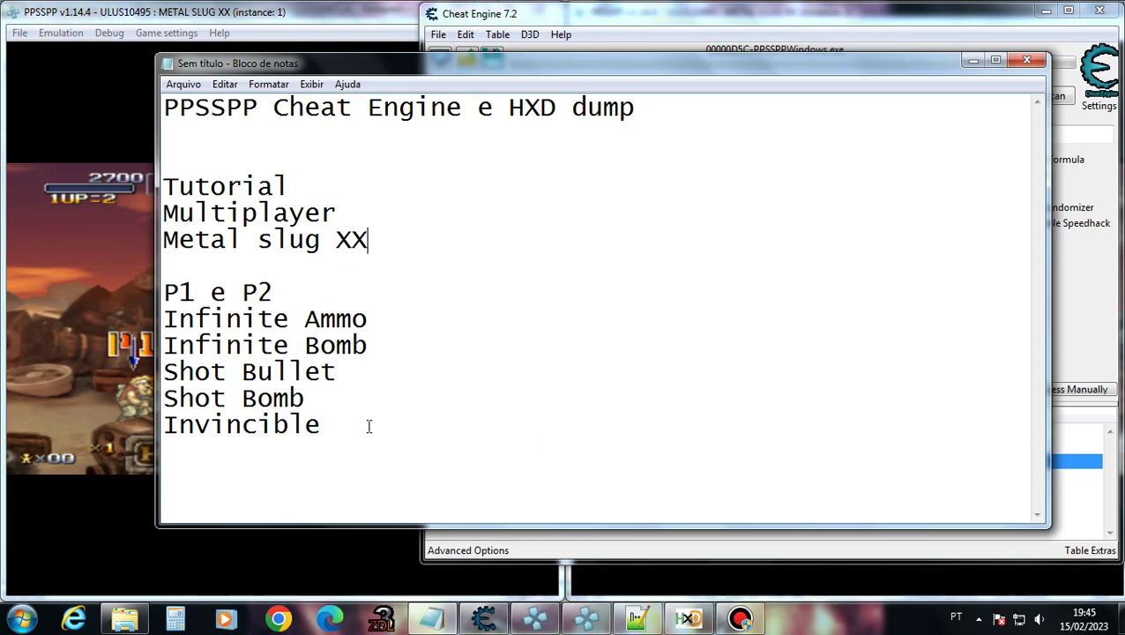
click(78, 457)
click(125, 617)
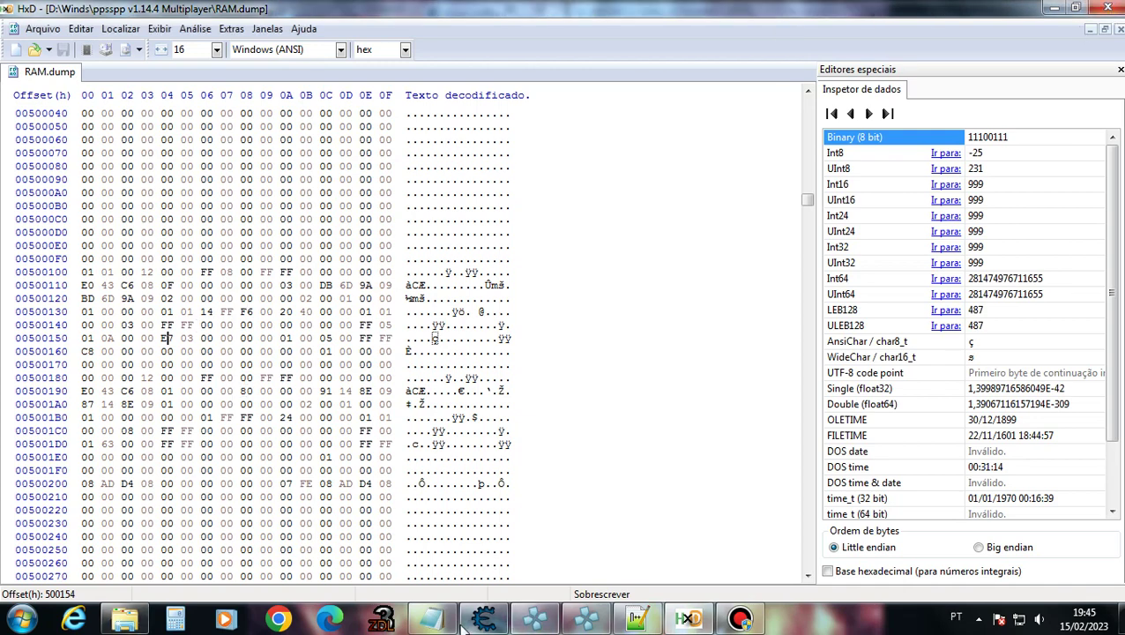
click(536, 617)
click(585, 617)
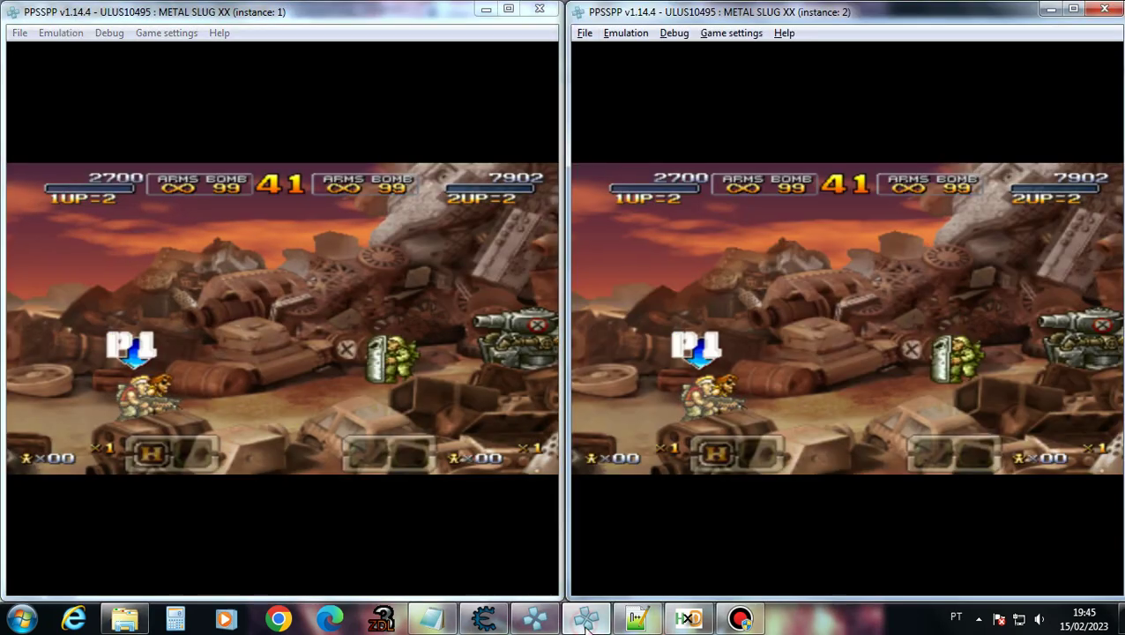
Switch to Cheat Engine and examine how the values at 28500118 and 285003EC behave while player 2 loses a life.
click(471, 624)
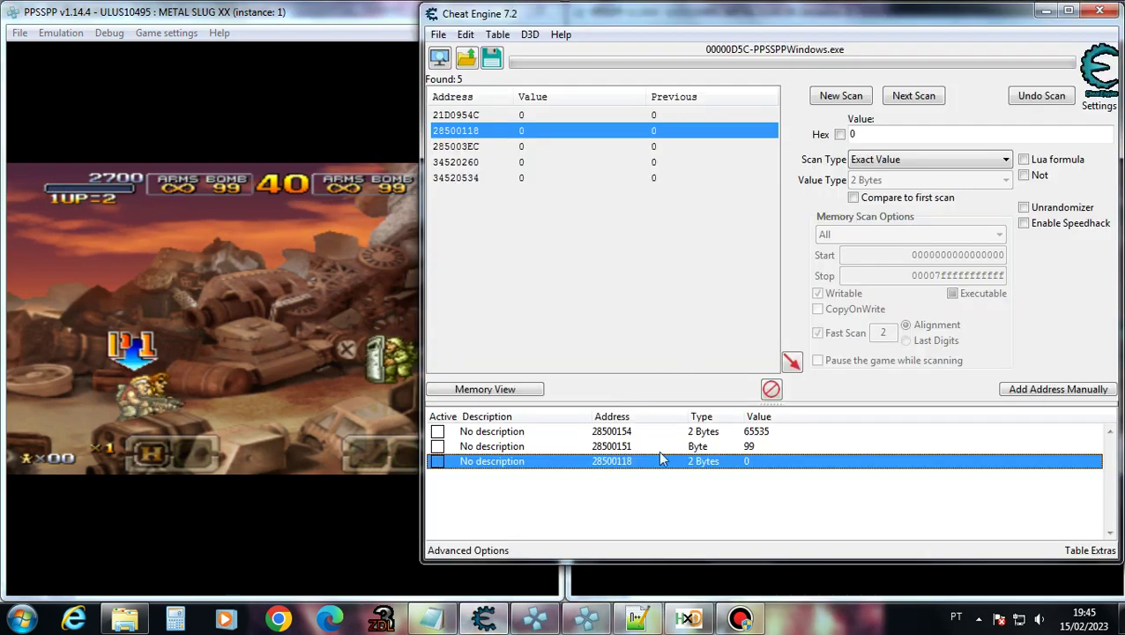
click(496, 147)
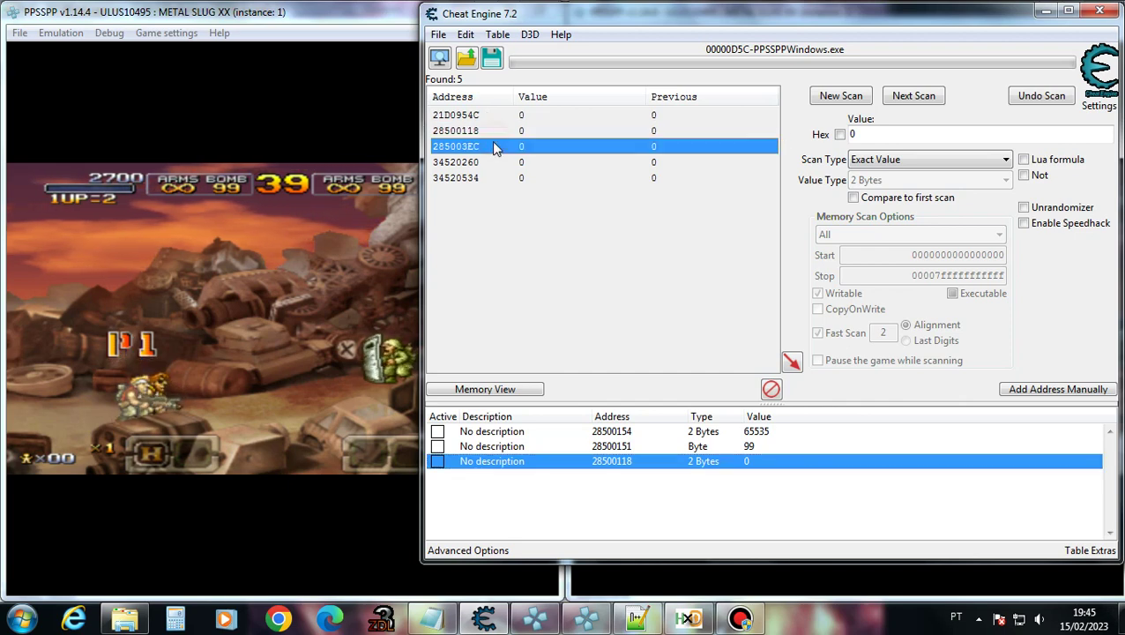
click(347, 268)
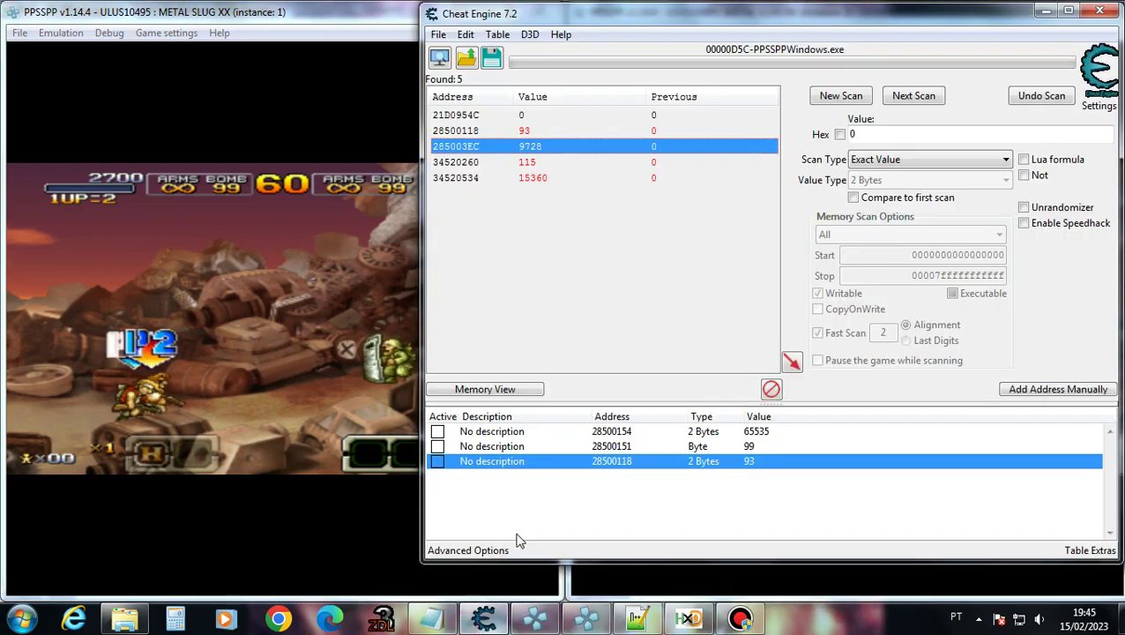
click(516, 131)
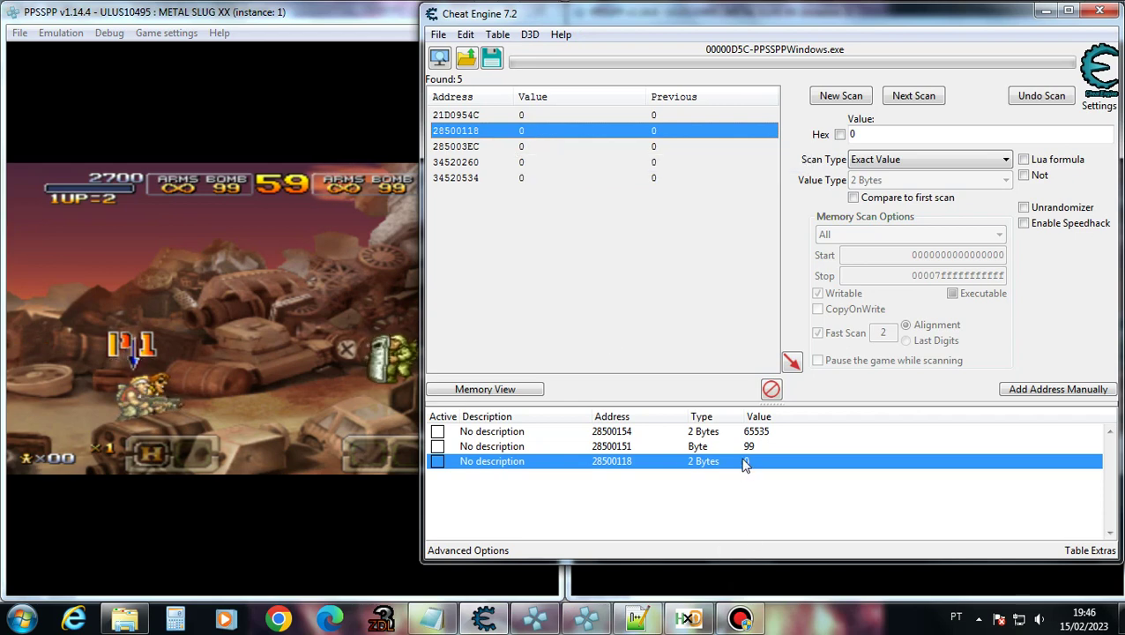
click(774, 461)
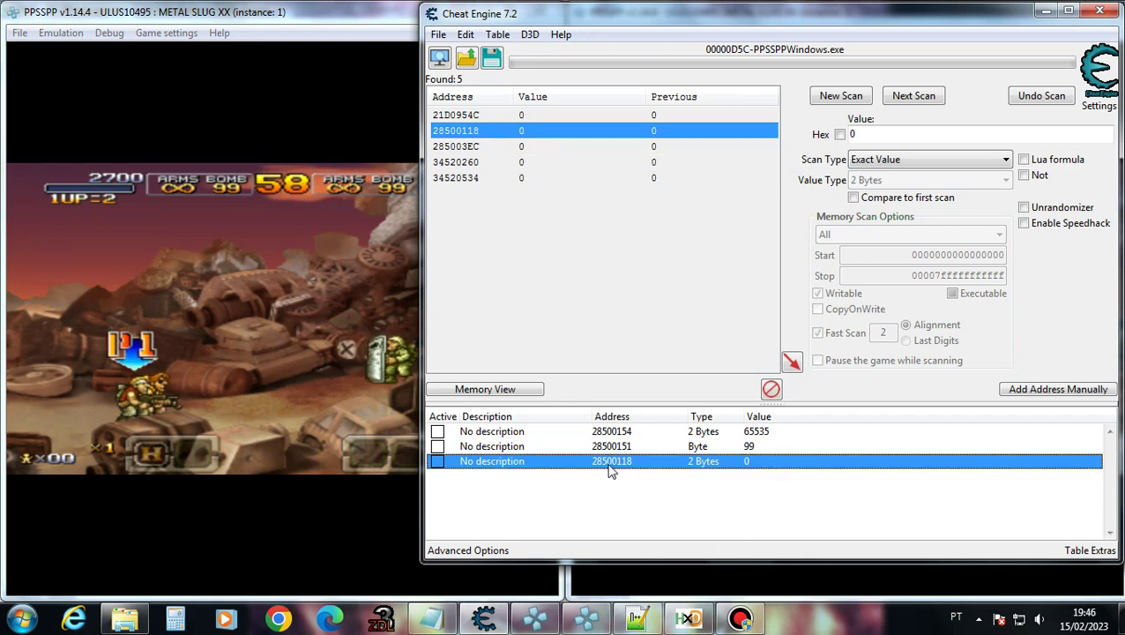
Return to Notepad++, check the new 0x0500118 line, and save the Multiplayer copy of ULUS10495.ini.
click(431, 617)
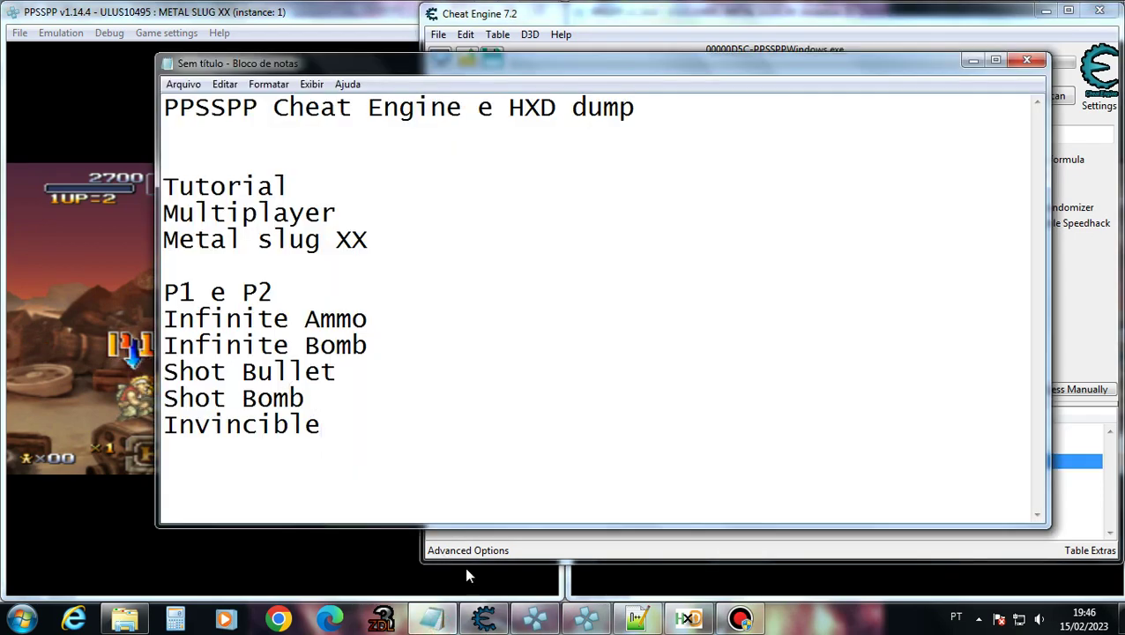
click(638, 621)
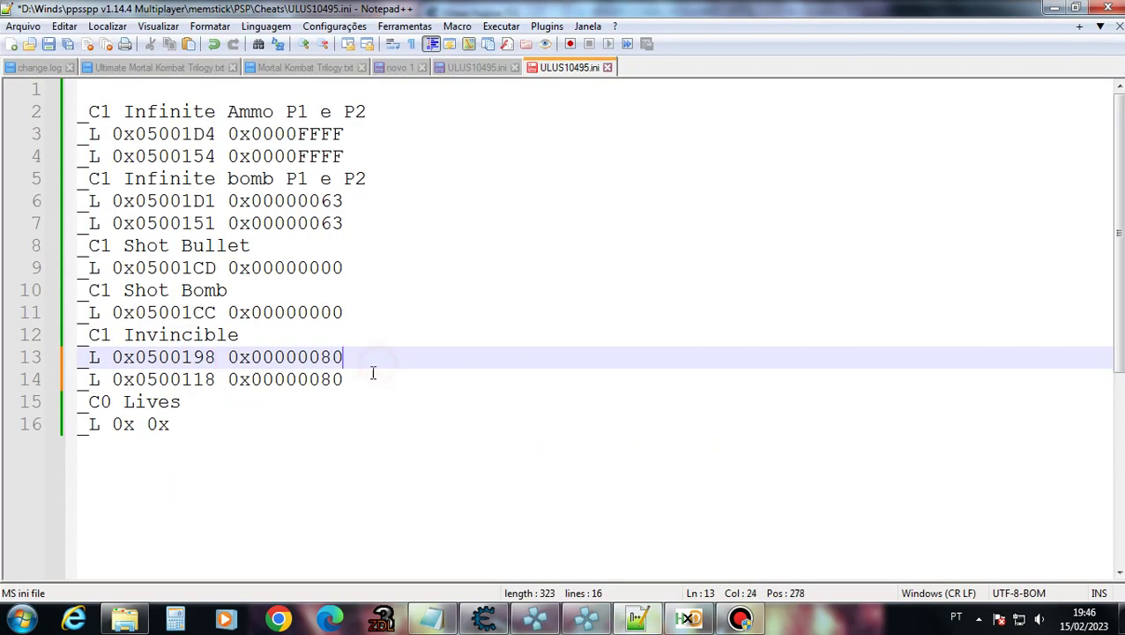
triple_click(195, 378)
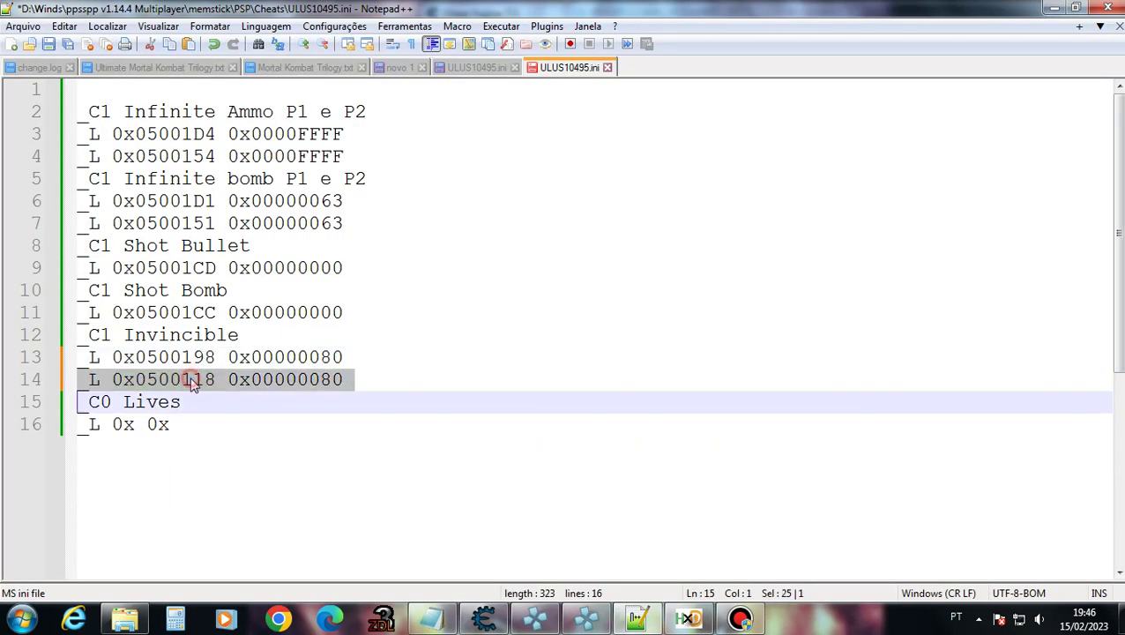
click(192, 379)
key(ctrl+s)
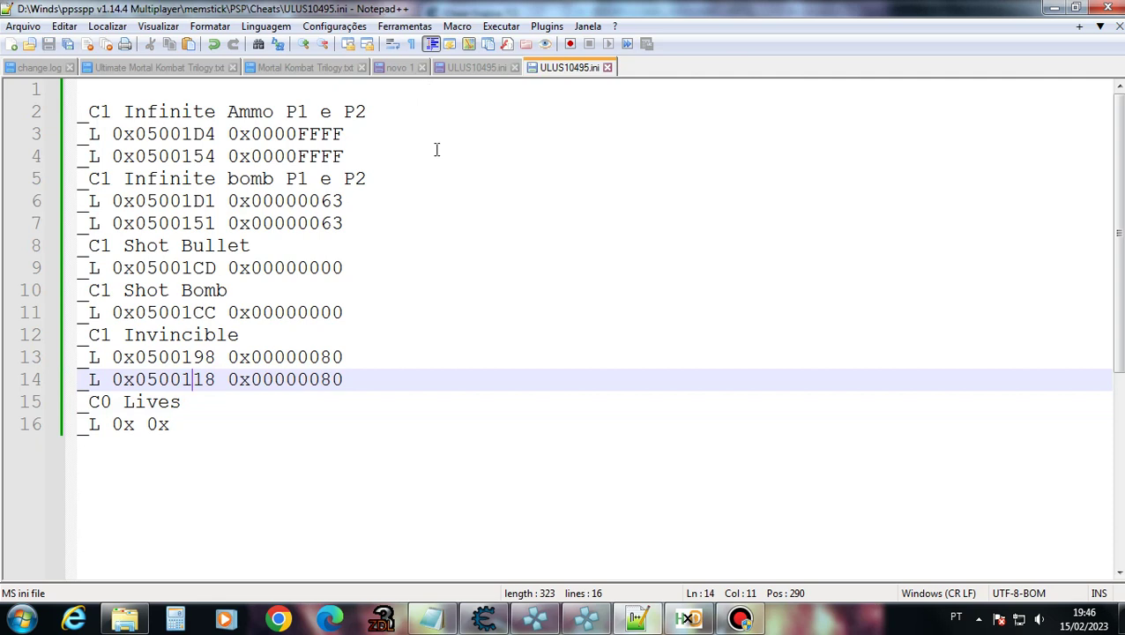
Append "P1 e P2" to the Invincible cheat title in both copies of ULUS10495.ini and save the files.
drag(285, 179, 365, 179)
key(ctrl+c)
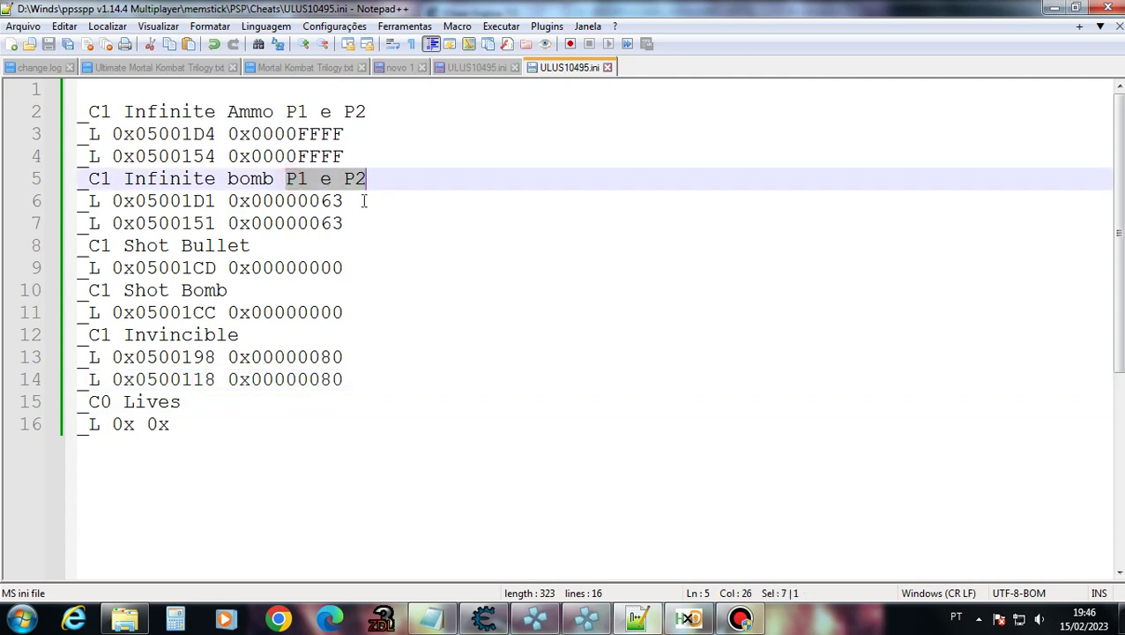
click(312, 334)
key(ctrl+v)
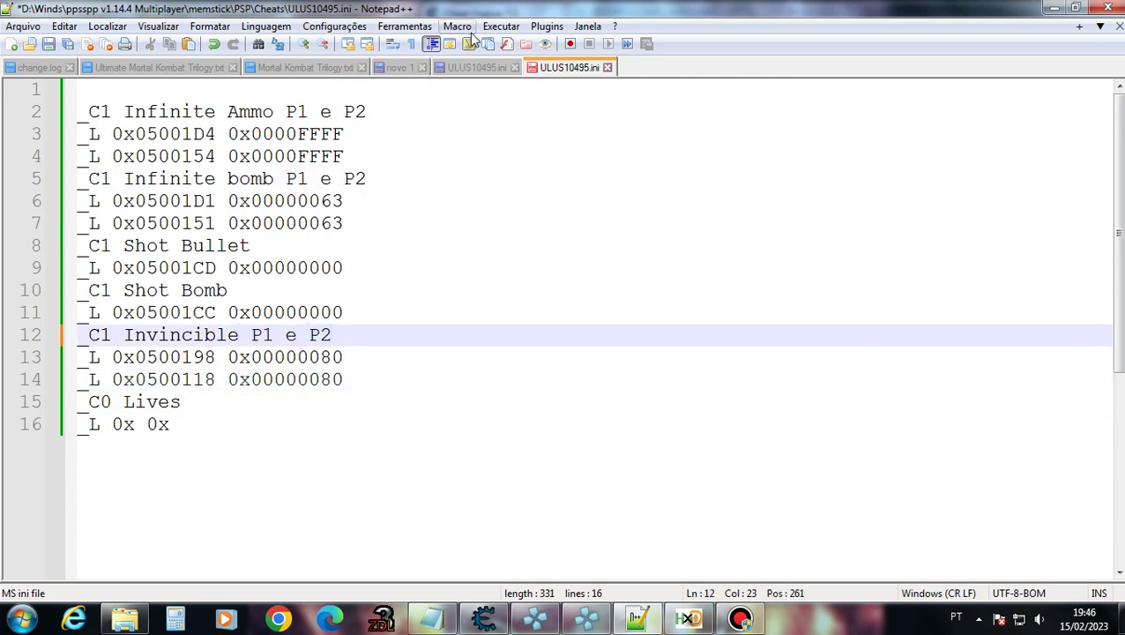
click(480, 69)
click(320, 336)
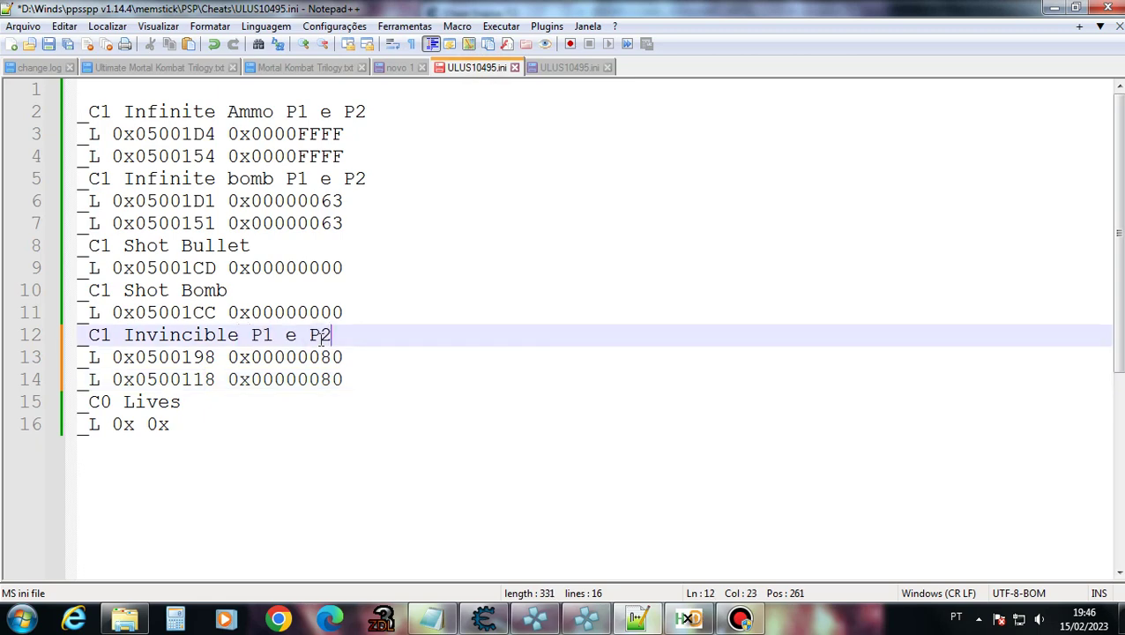
key(ctrl+s)
click(566, 69)
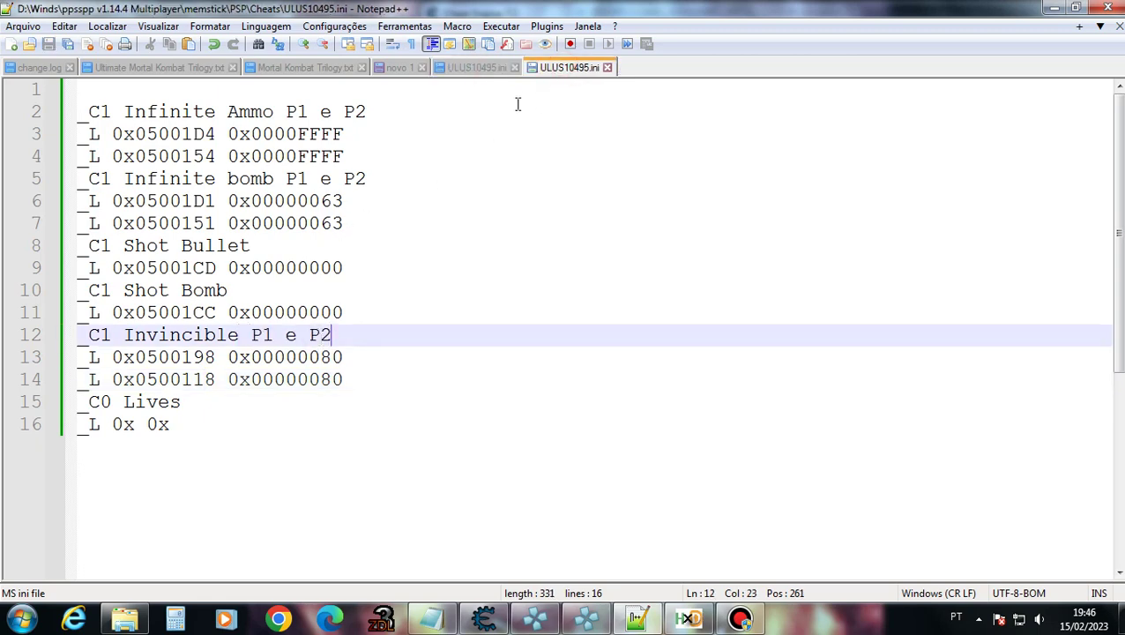
Switch to the two PPSSPP instances, pause Metal Slug XX in both, and open the cheat list in each.
click(513, 604)
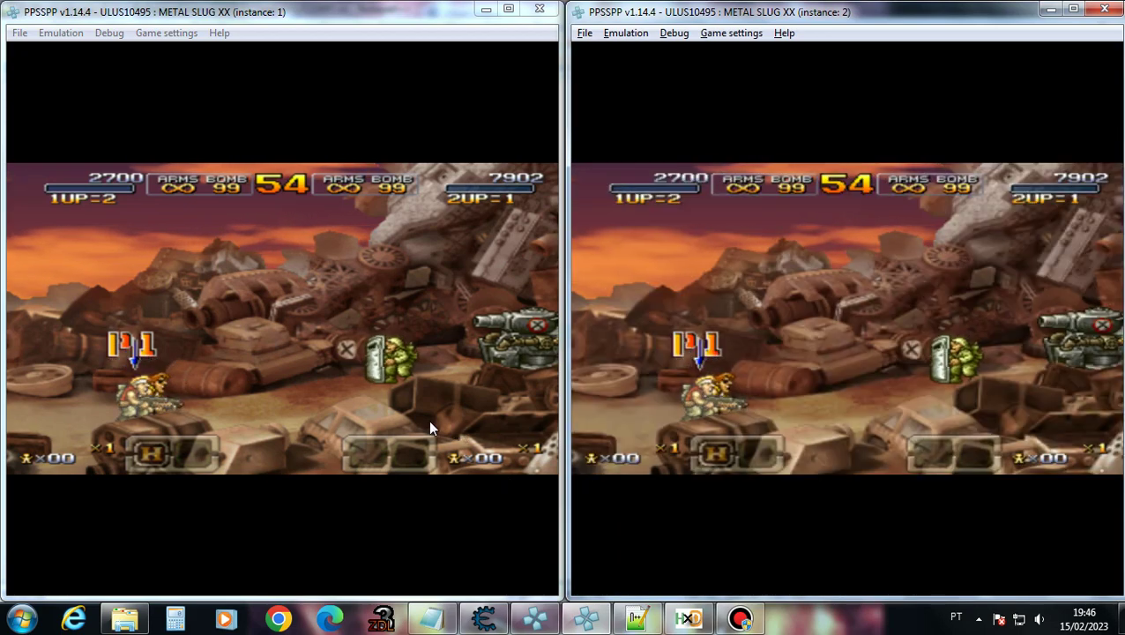
key(Escape)
click(509, 397)
key(Escape)
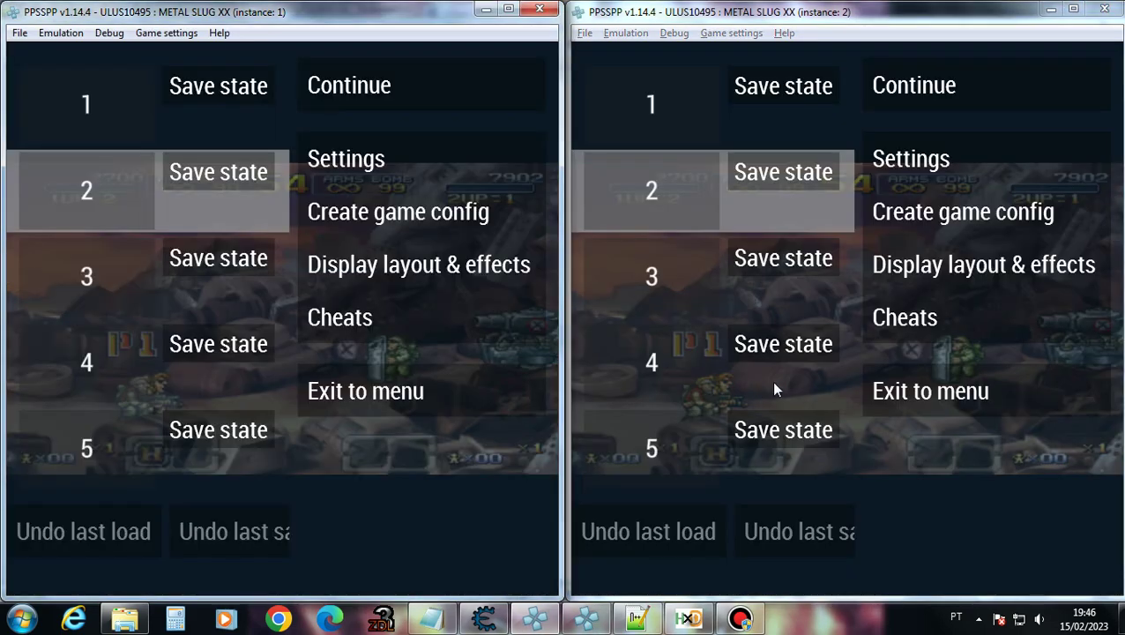
click(418, 335)
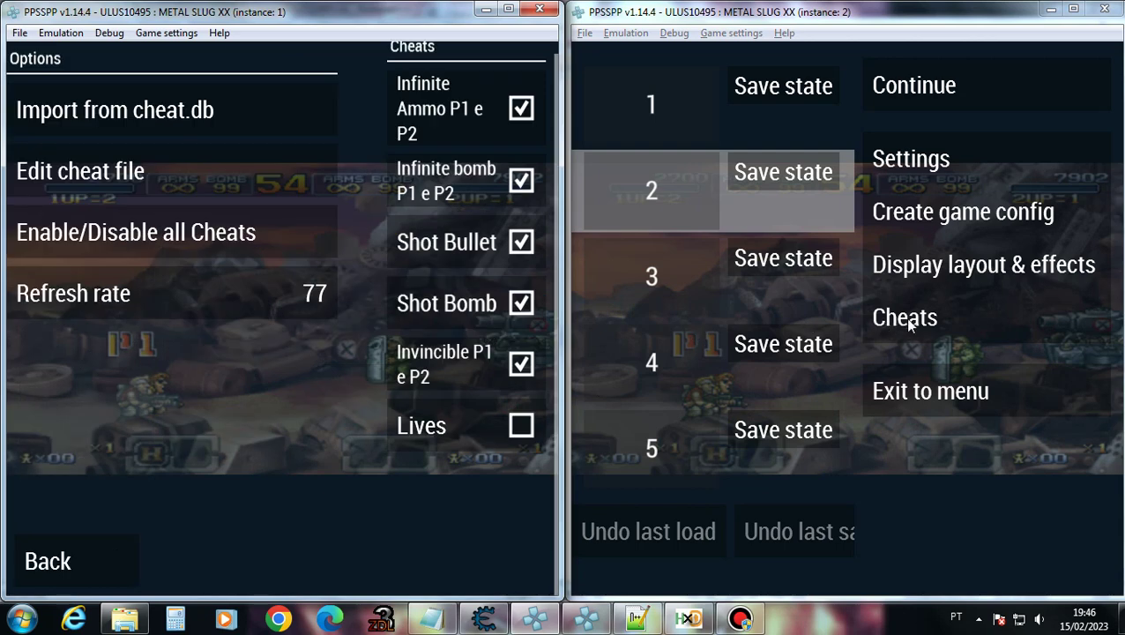
click(904, 317)
Turn the Invincible P1 e P2 cheat off and on again in both instances, and resume the game in each.
click(424, 365)
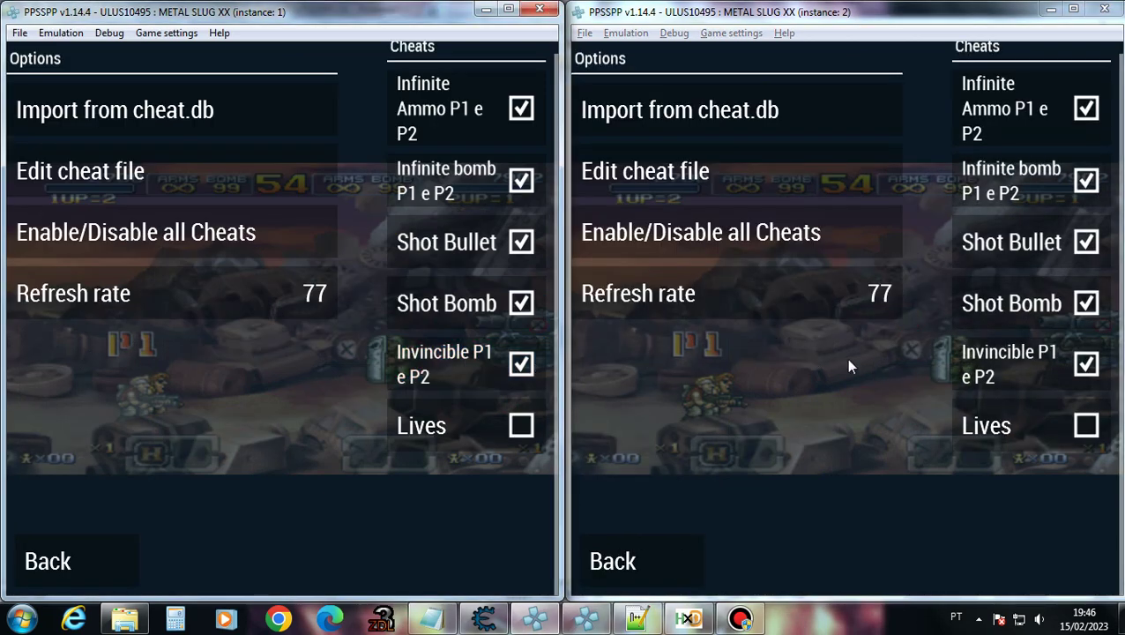
click(1002, 373)
click(1001, 371)
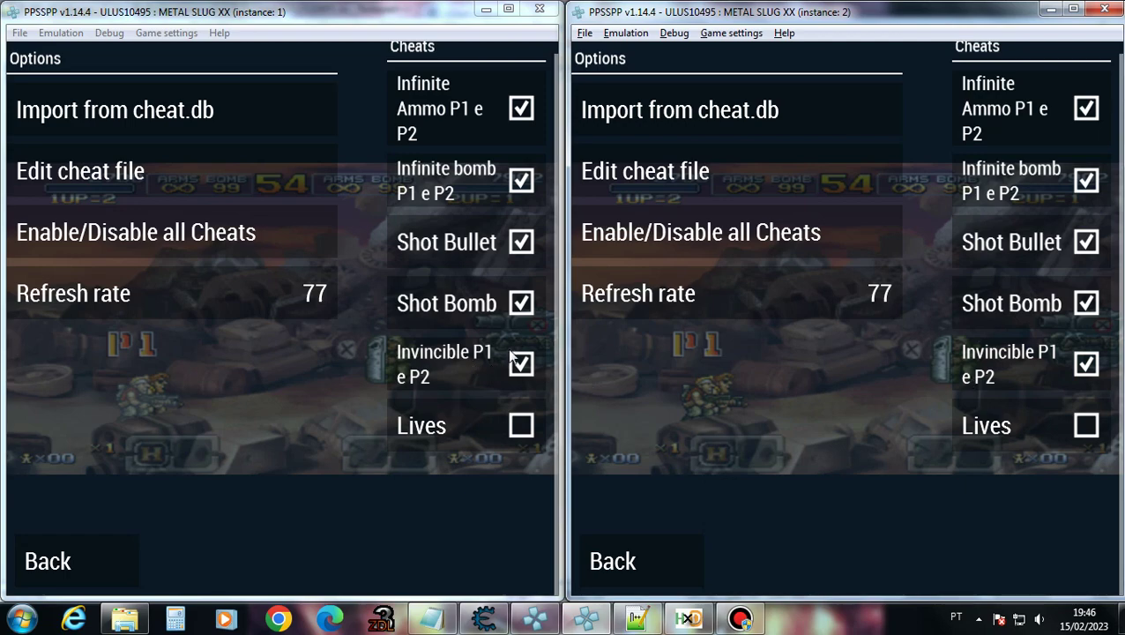
click(85, 568)
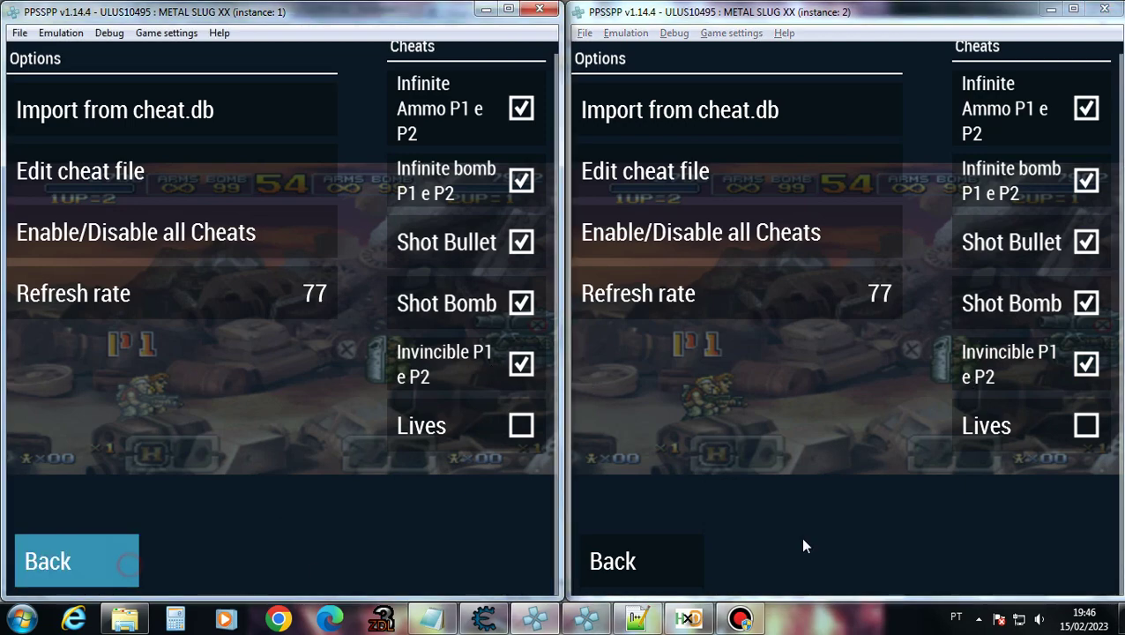
click(661, 557)
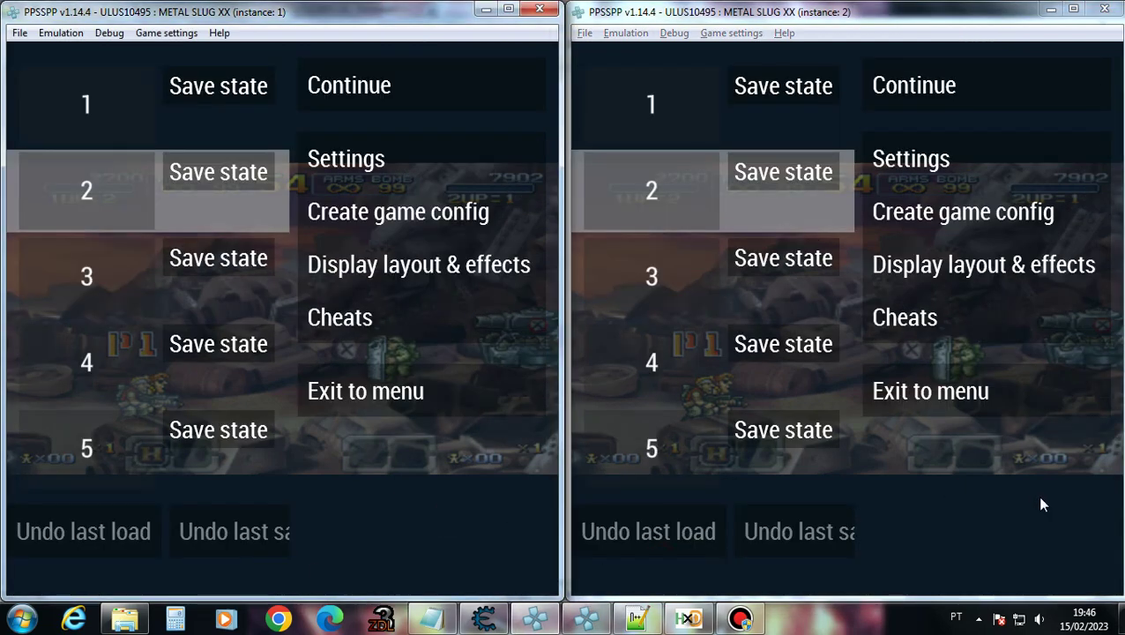
key(Escape)
key(Escape)
click(410, 408)
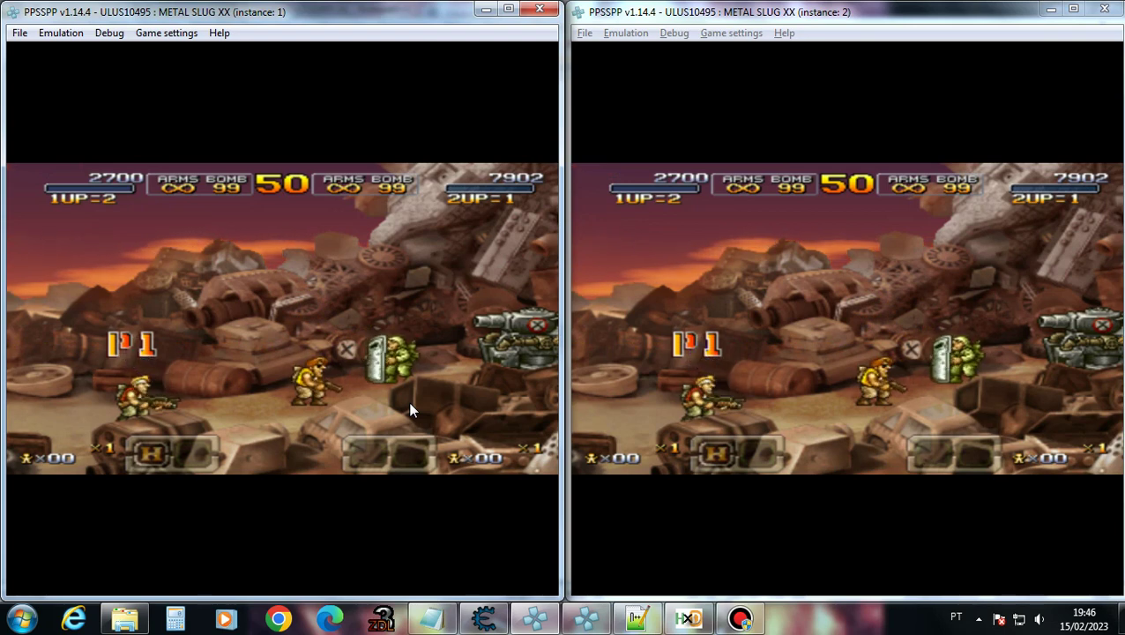
Switch to HxD, where RAM.dump is open, and close the program.
click(695, 620)
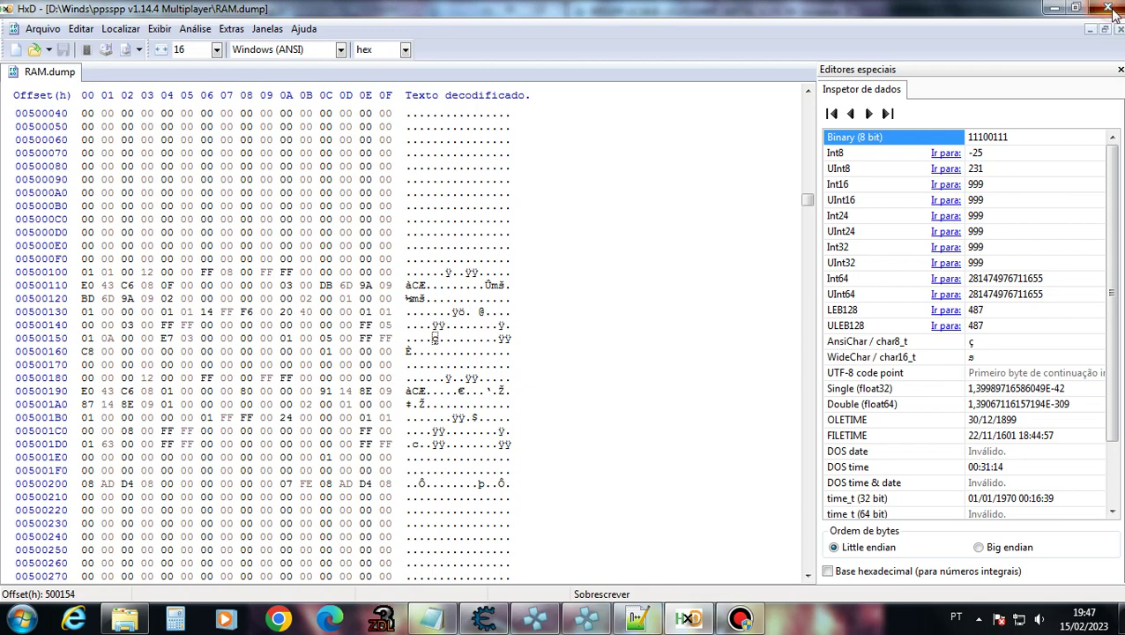
key(alt+F4)
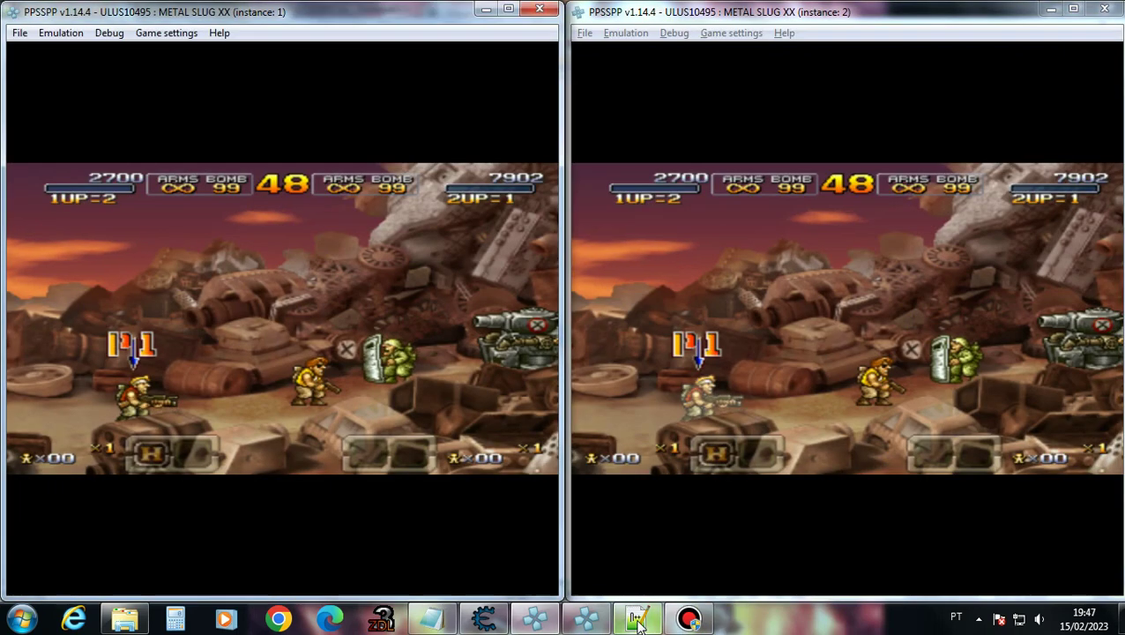